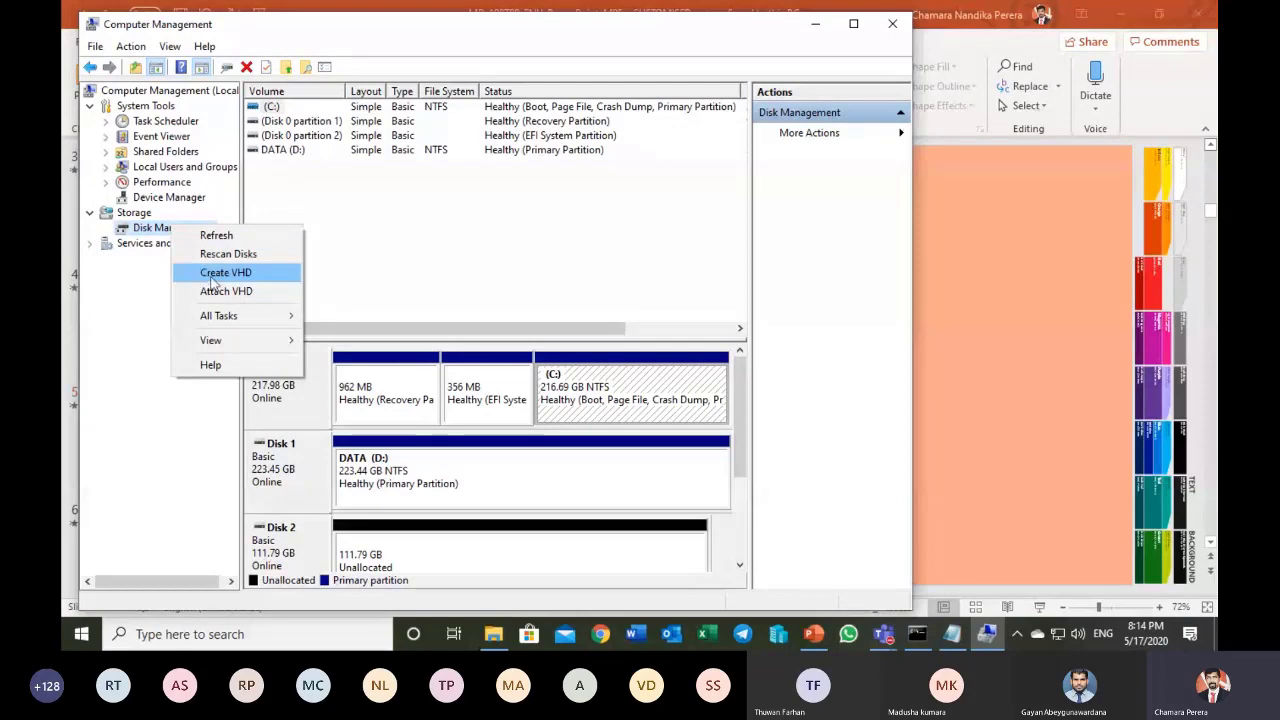
# - Start creating a virtual hard disk in VHDX format, saved as "v disk" on Local Disk (C:)
pyautogui.click(211, 279)
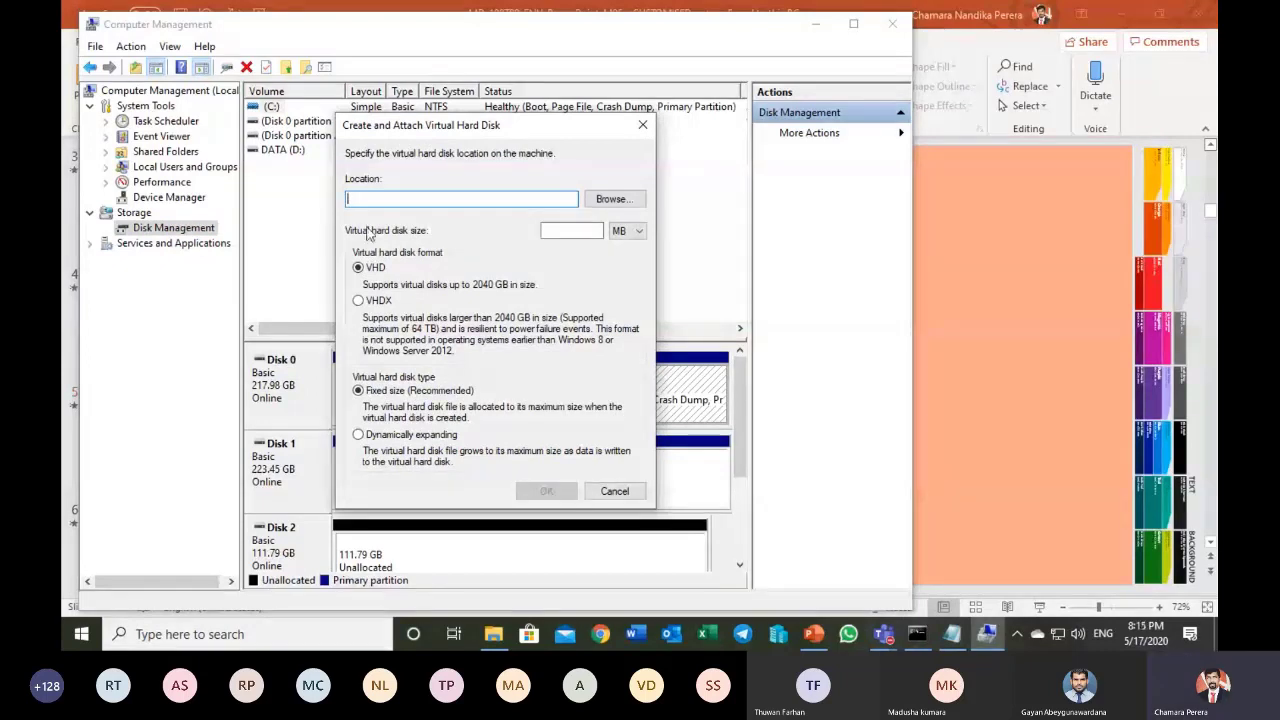
pyautogui.click(376, 303)
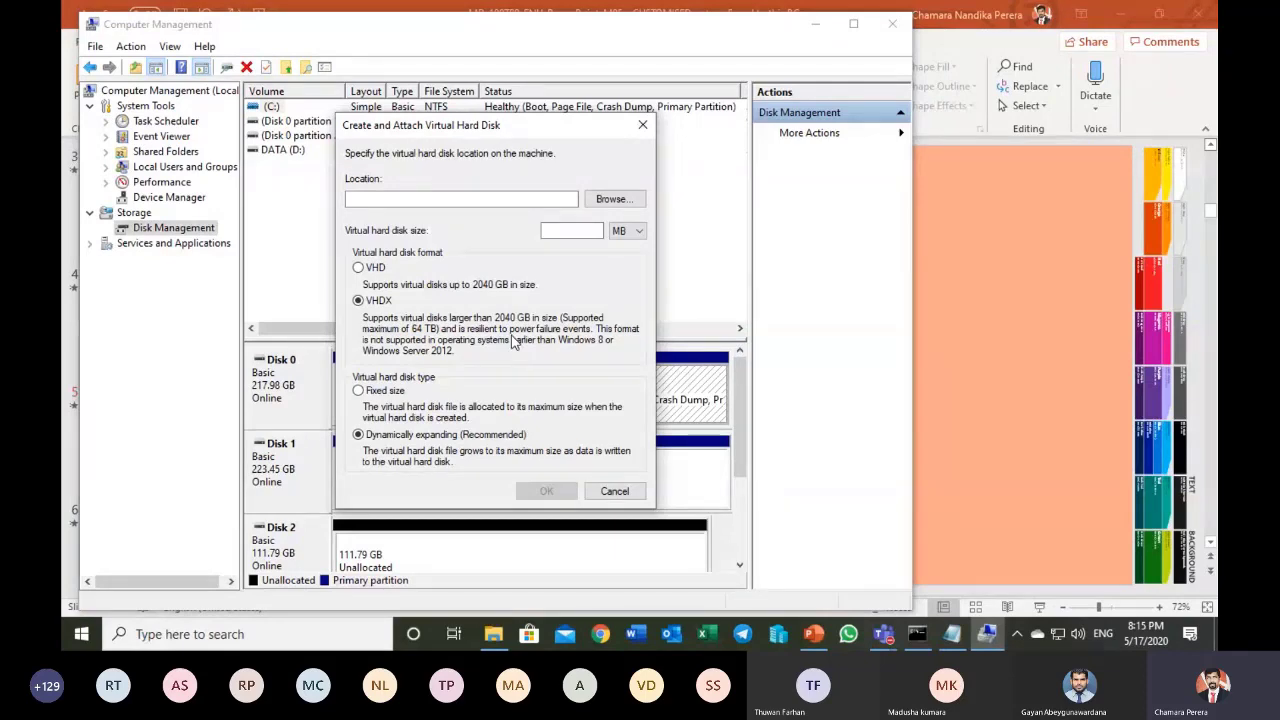
pyautogui.click(612, 199)
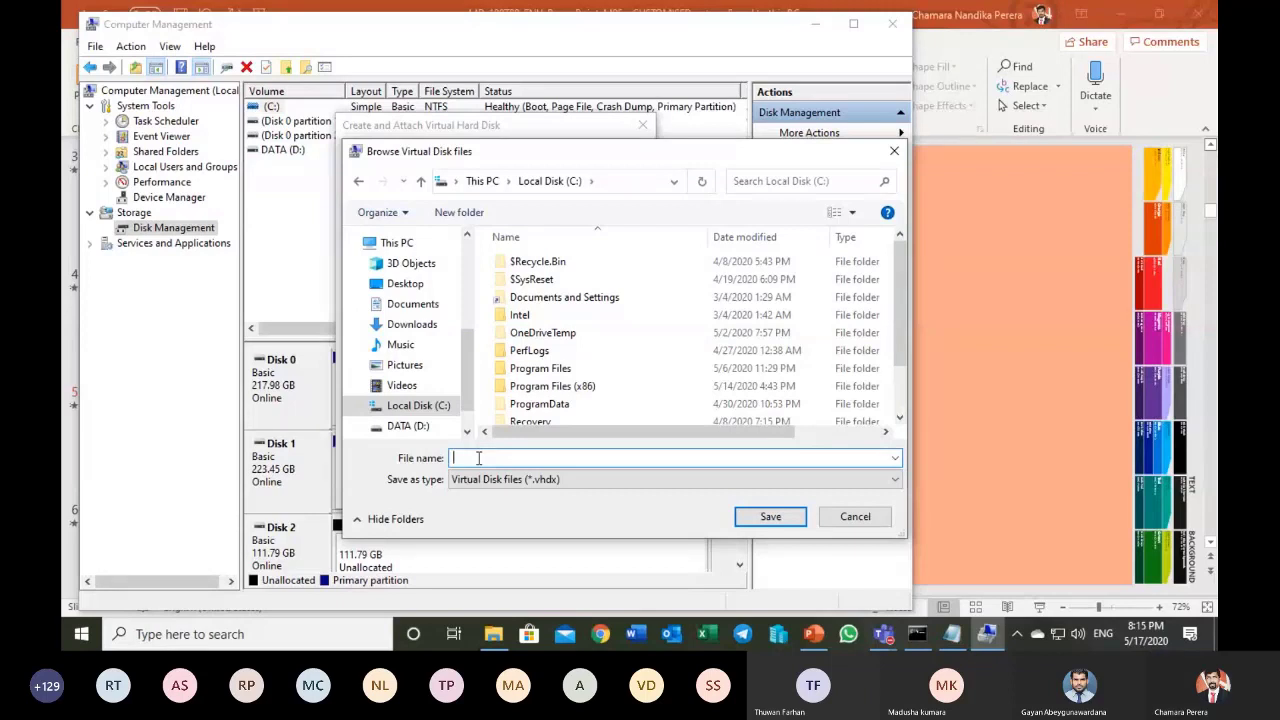
pyautogui.write('v disk')
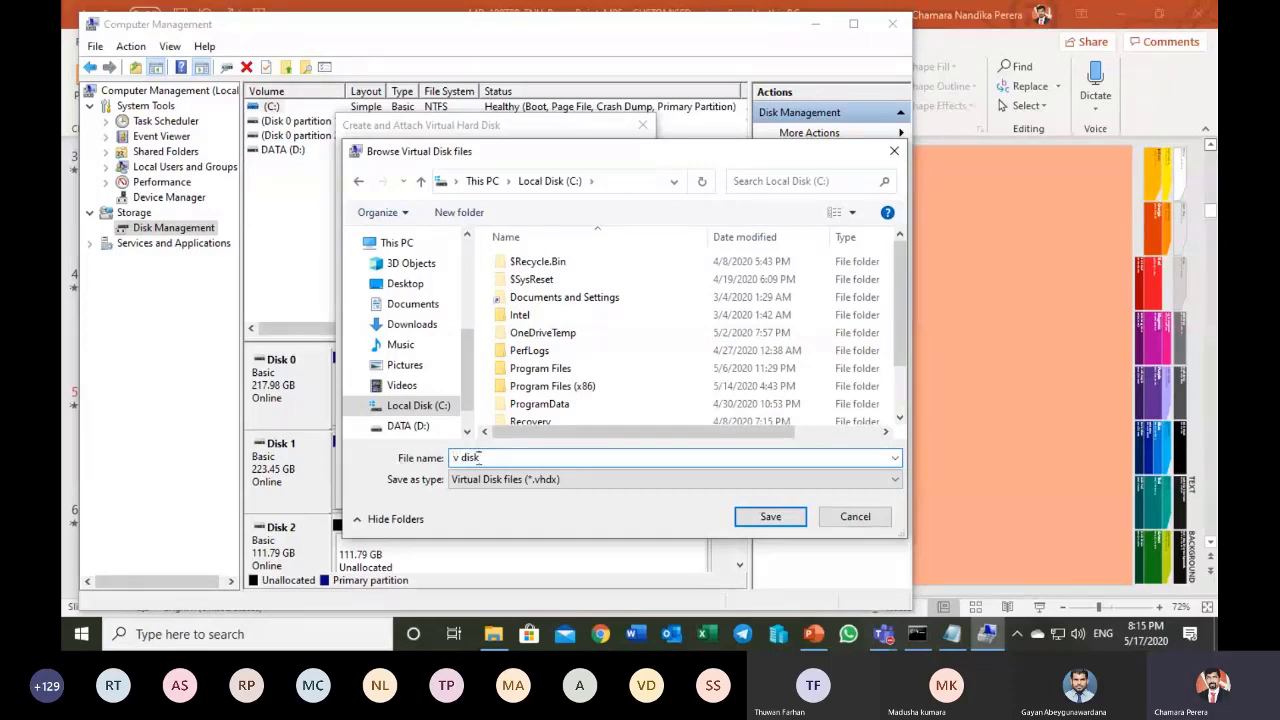
pyautogui.click(748, 524)
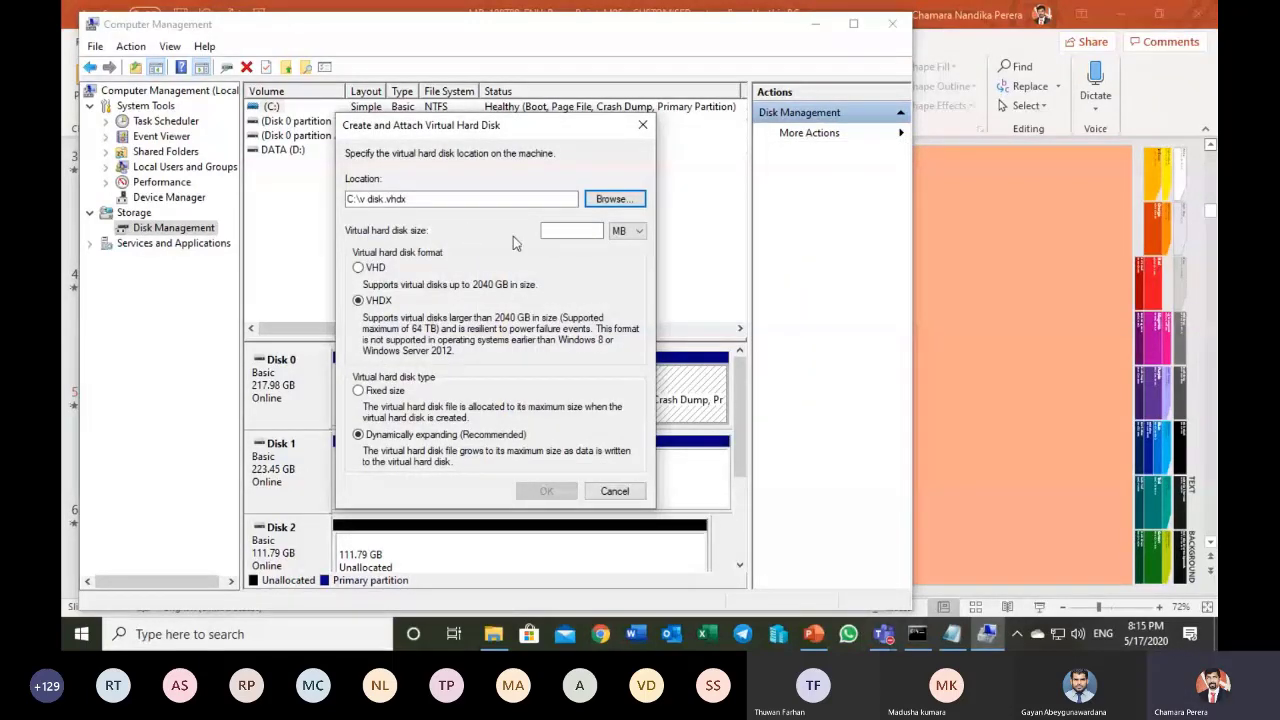
# - Set the virtual hard disk size to 10 GB and create the dynamically expanding disk
pyautogui.click(552, 233)
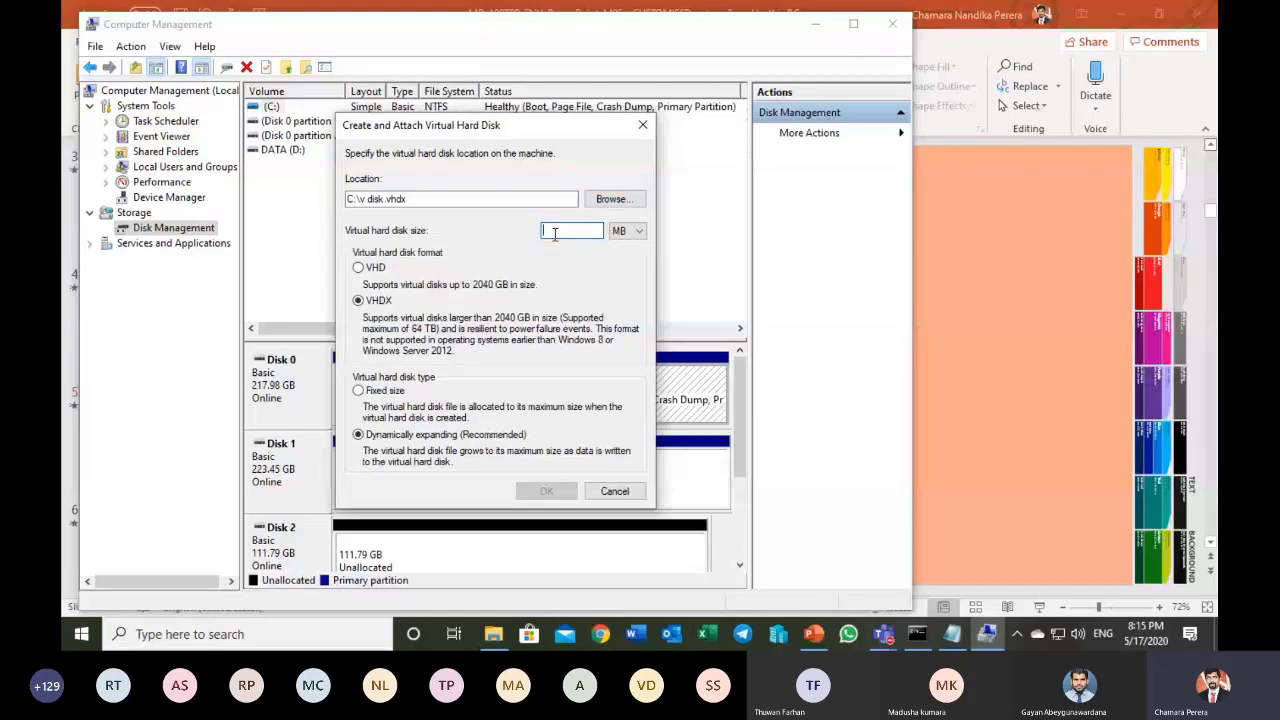
pyautogui.write('10')
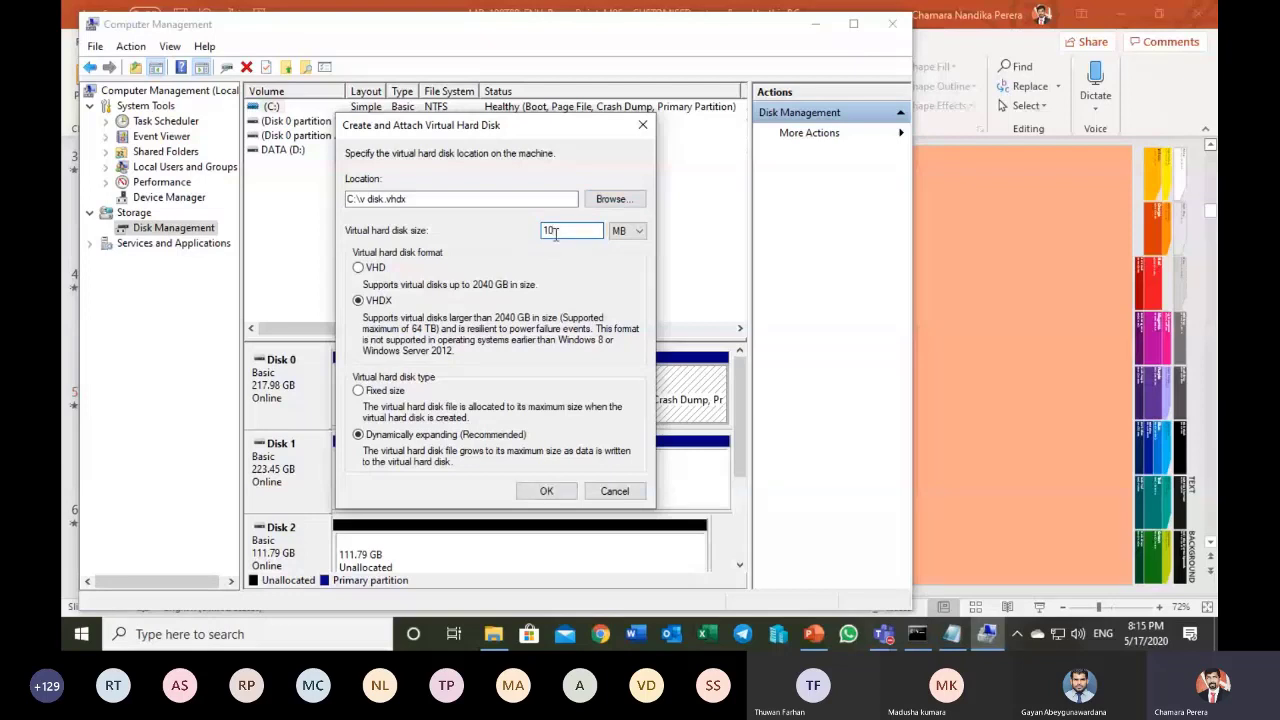
pyautogui.click(617, 233)
pyautogui.click(623, 259)
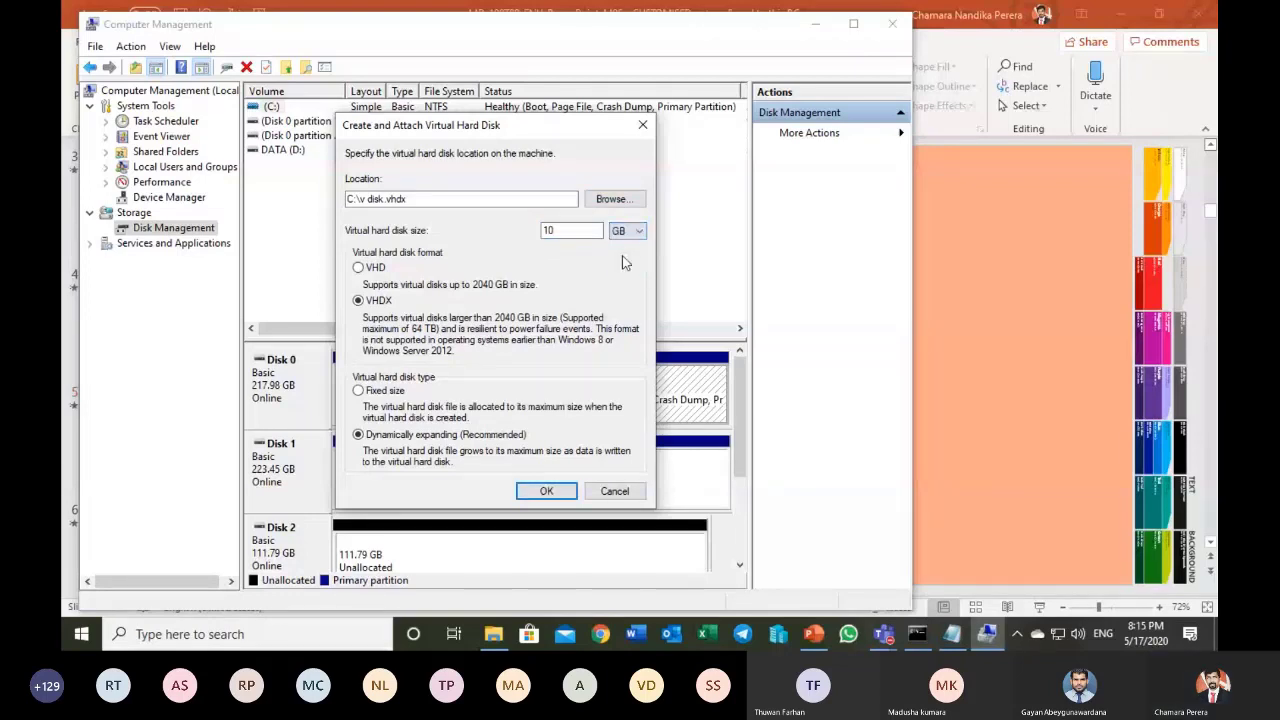
pyautogui.click(553, 492)
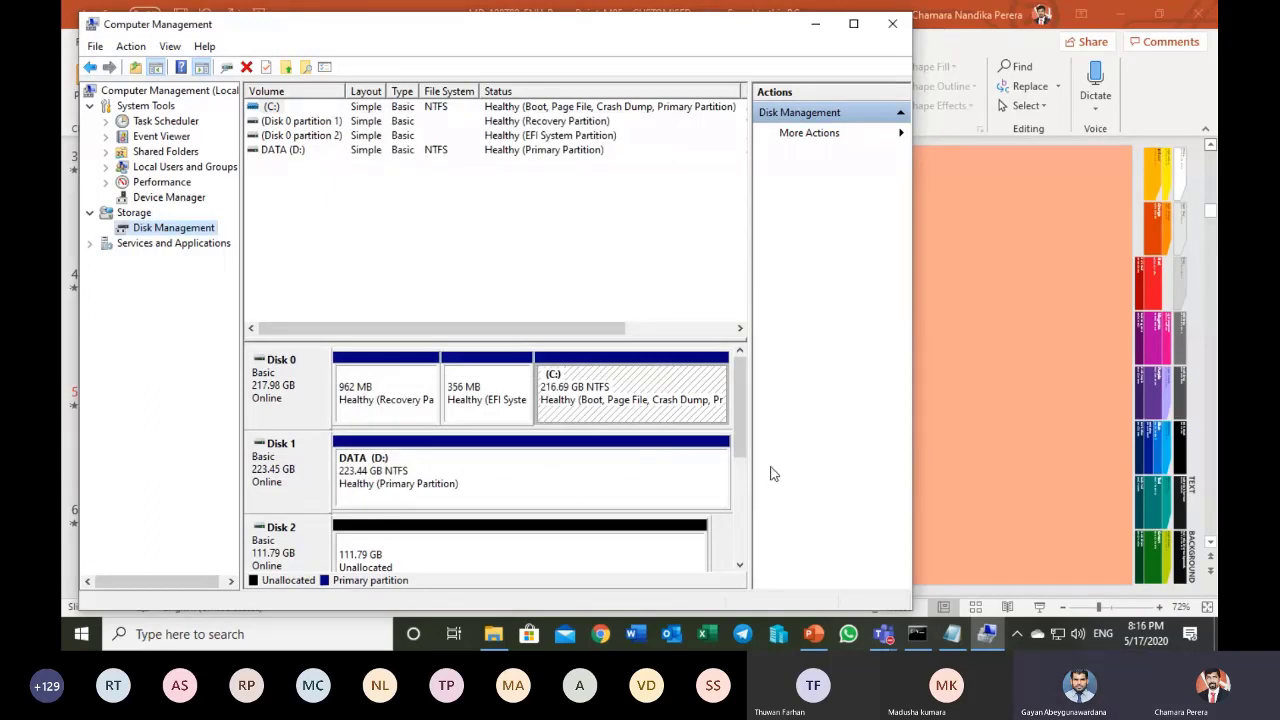
# - Initialize the new 10 GB Disk 4 with the GPT partition style
pyautogui.moveTo(742, 436); pyautogui.dragTo(729, 531)
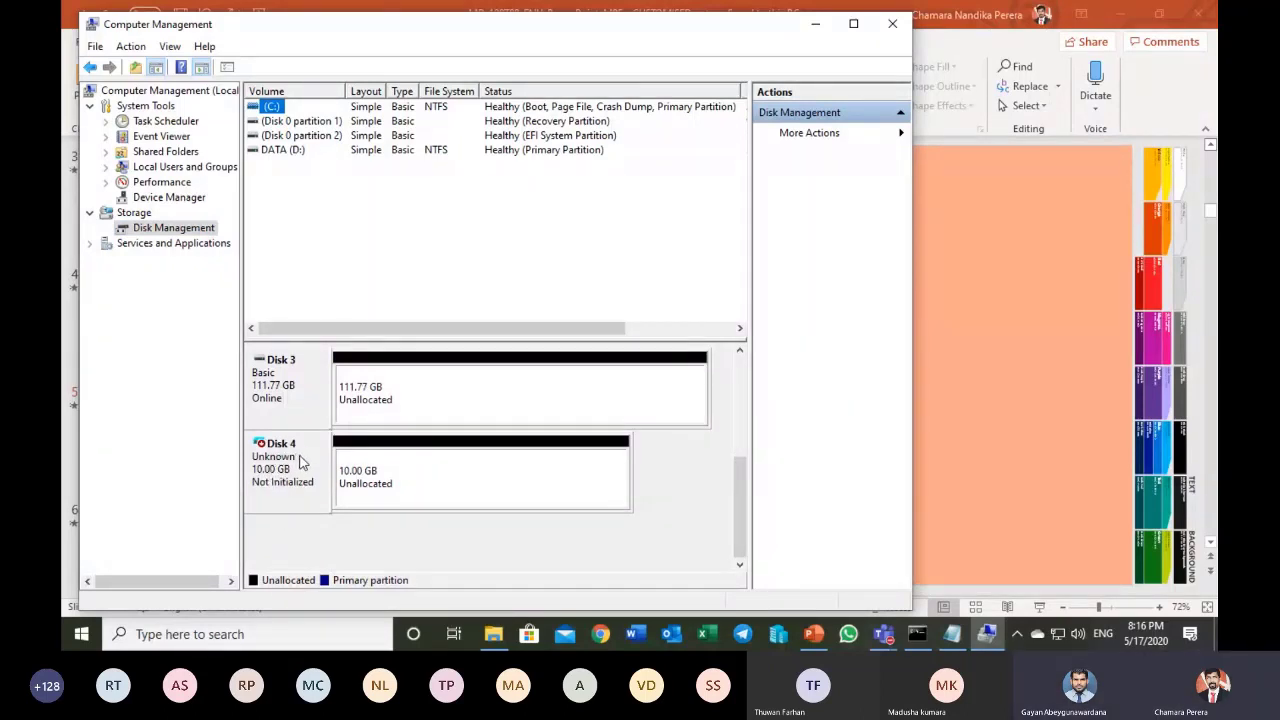
pyautogui.click(818, 32)
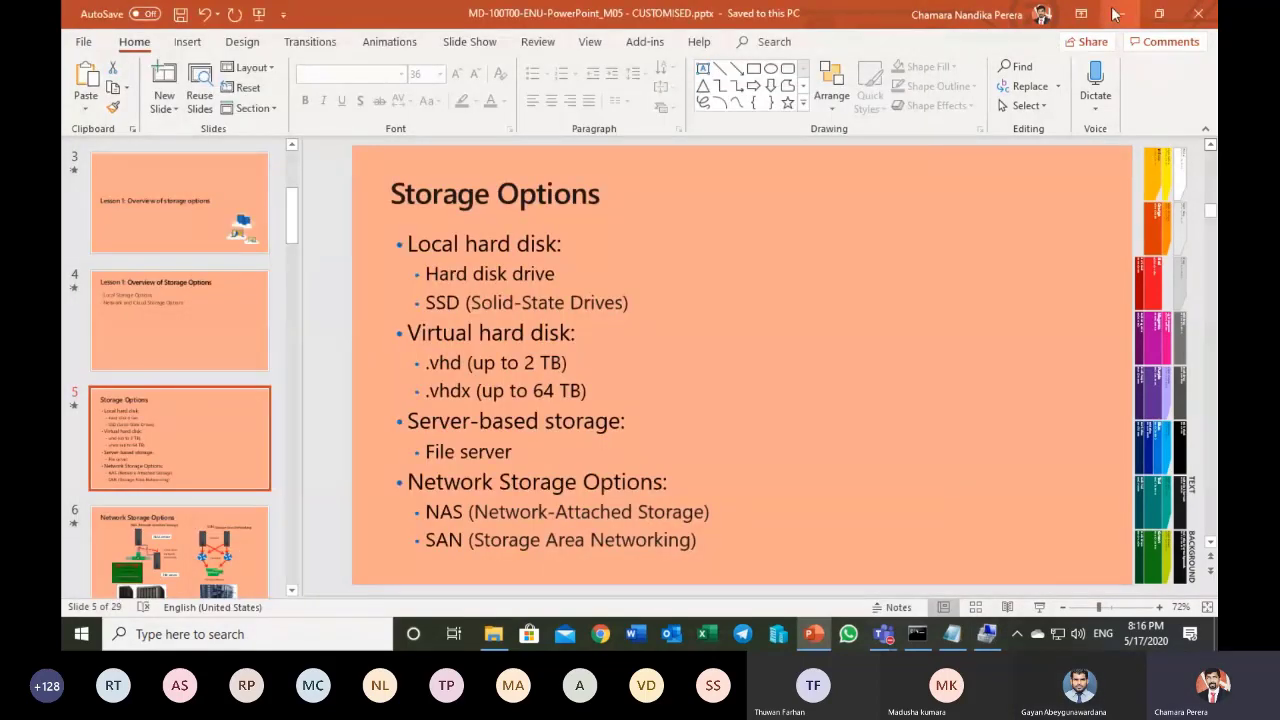
pyautogui.click(987, 634)
pyautogui.rightClick(297, 479)
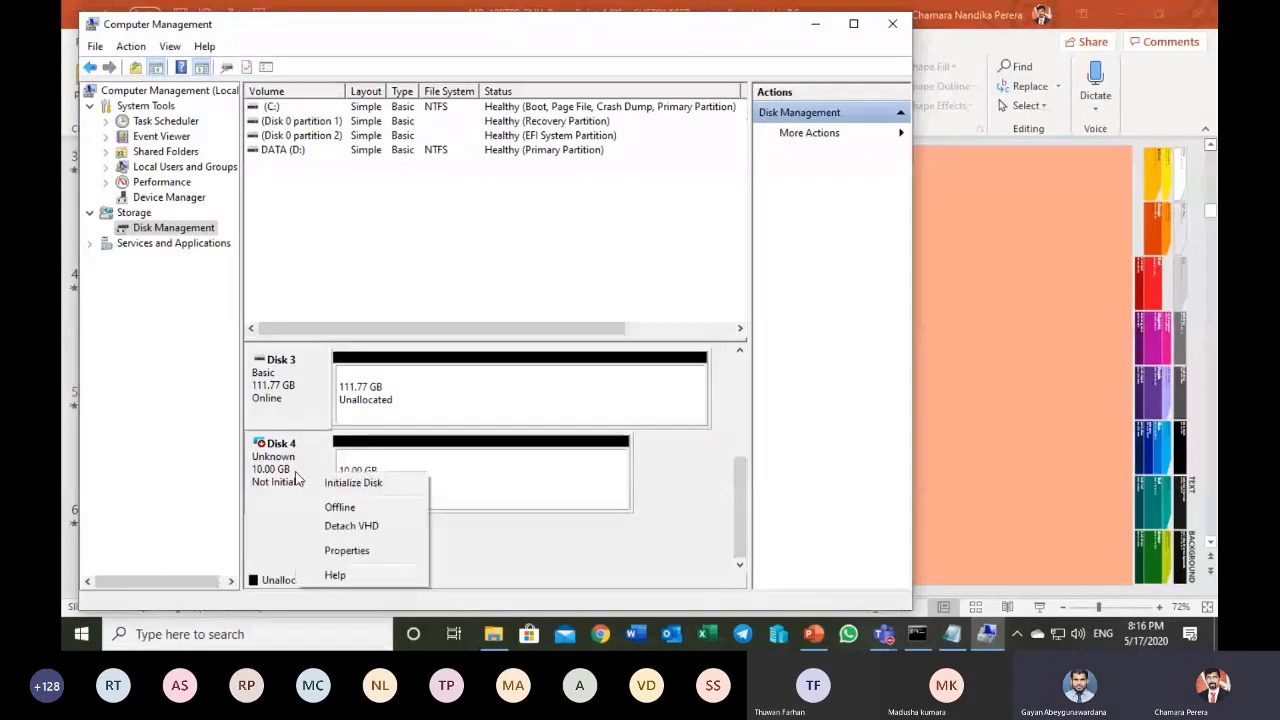
pyautogui.click(312, 485)
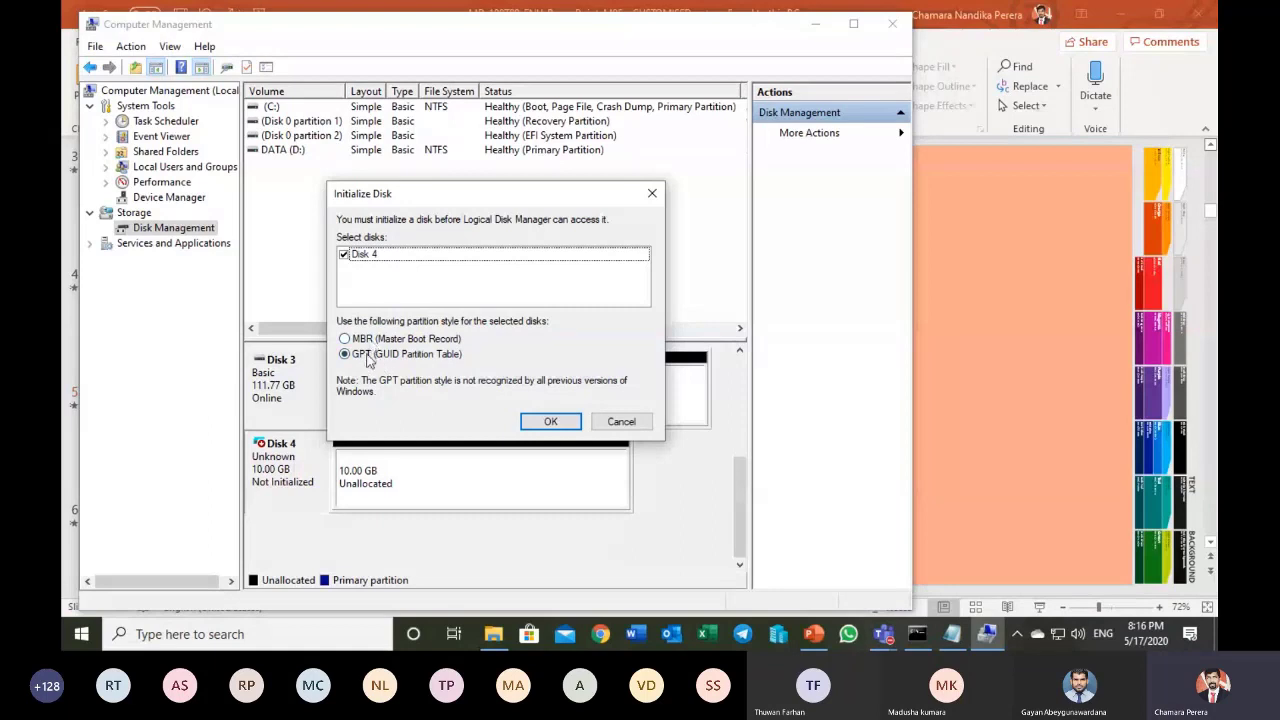
pyautogui.click(533, 426)
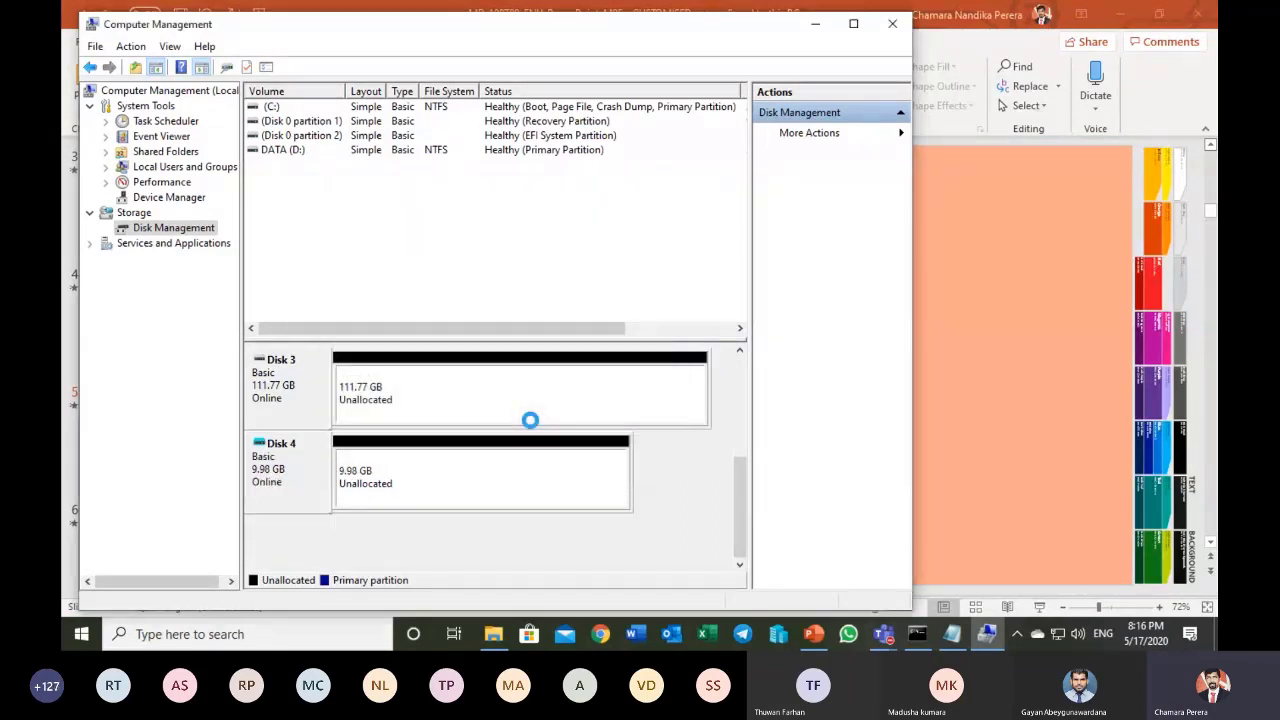
# - Create a simple volume on all of Disk 4's unallocated space, quick-formatted as NTFS with the label New Volume
pyautogui.rightClick(517, 467)
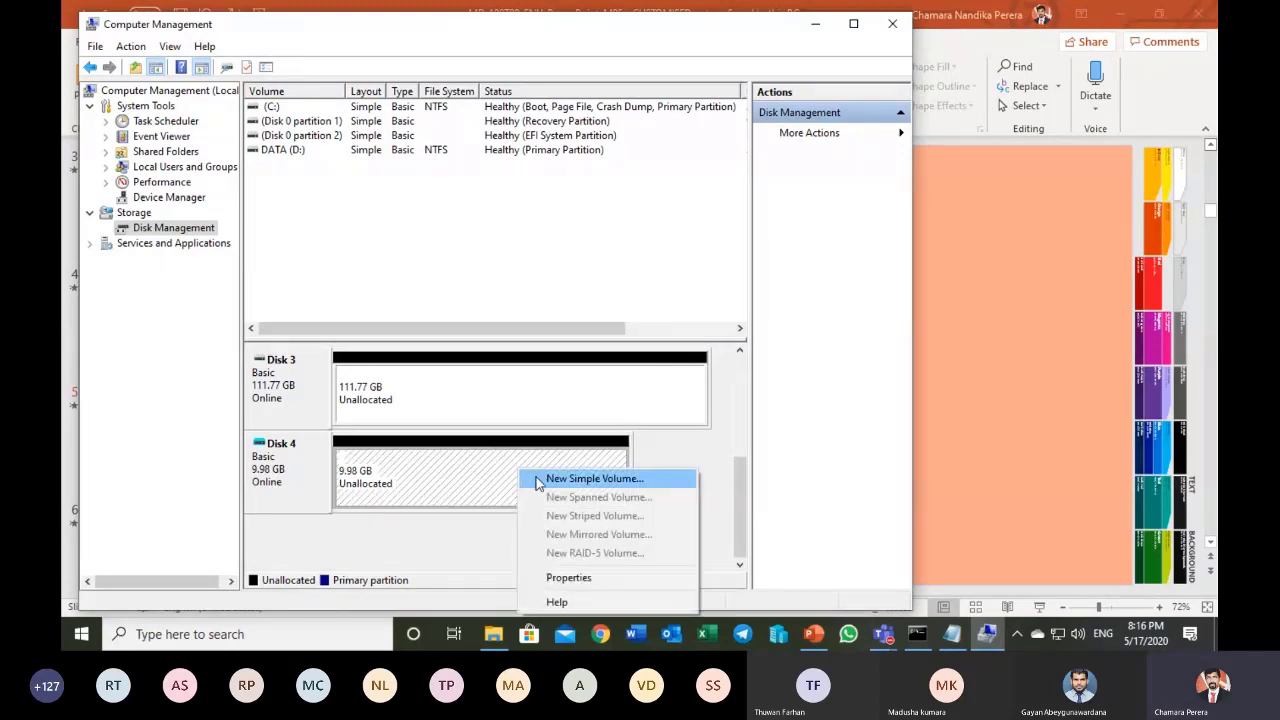
pyautogui.click(538, 480)
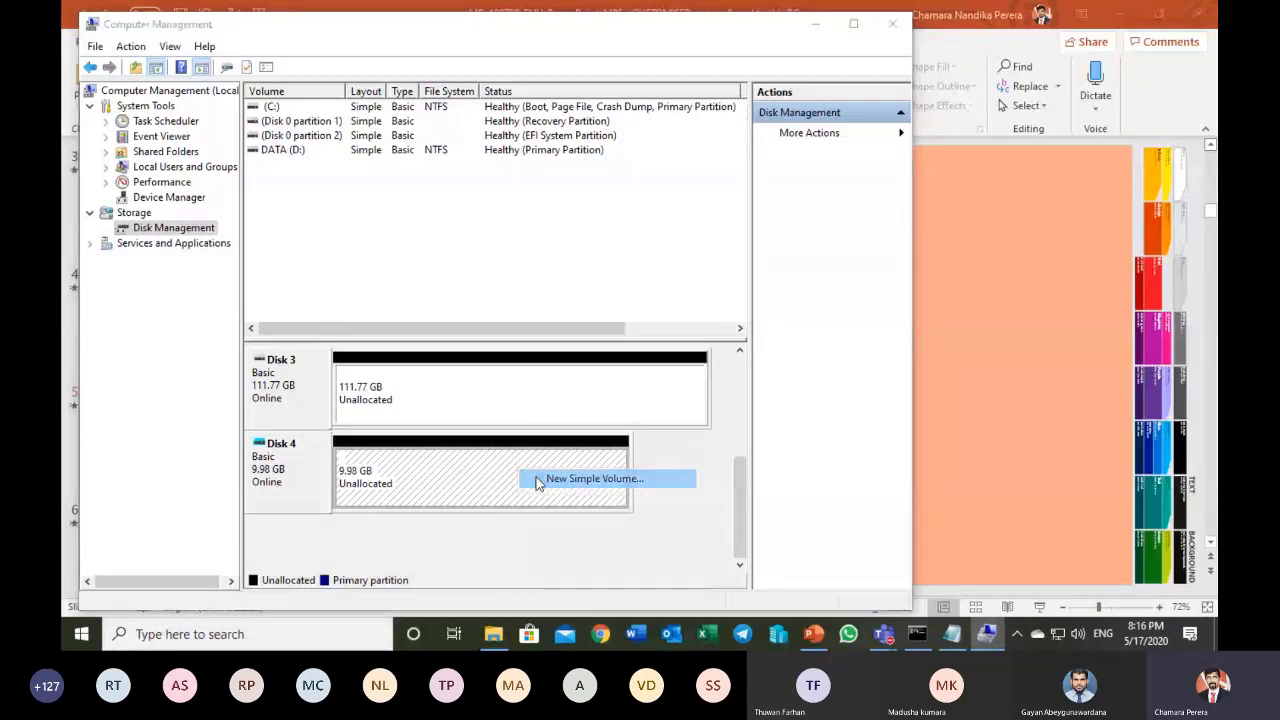
pyautogui.click(562, 411)
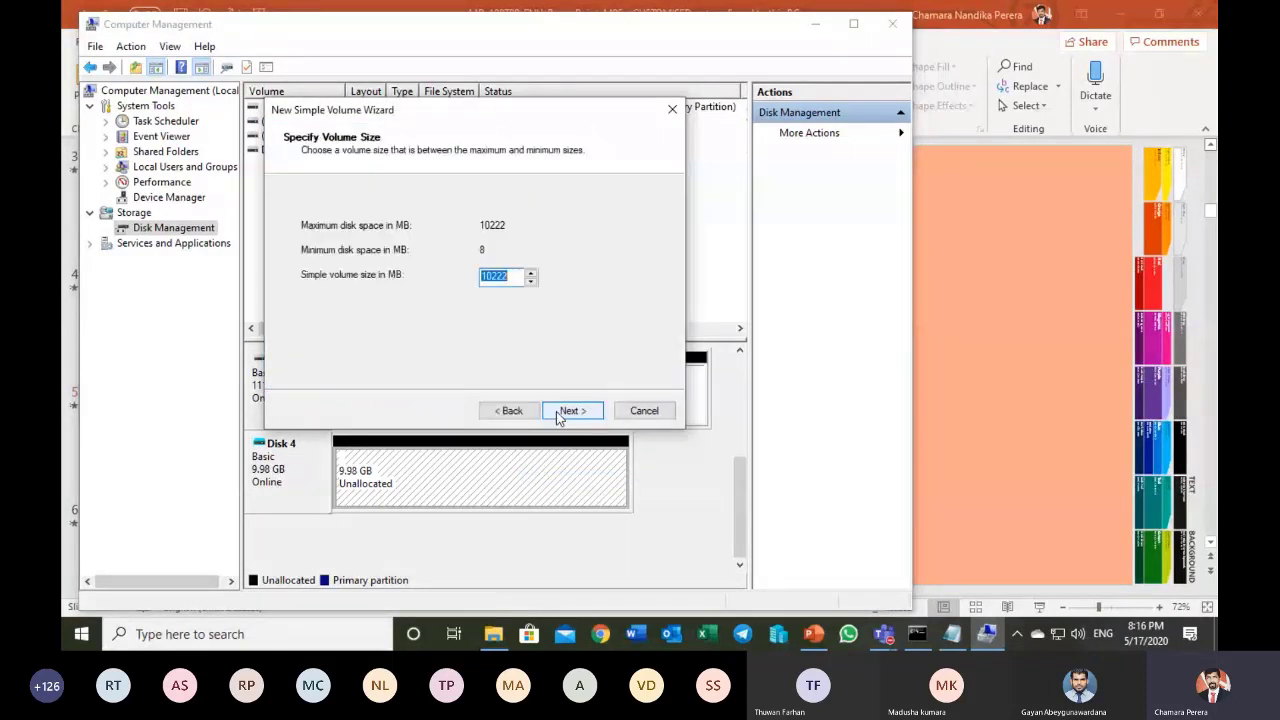
pyautogui.click(562, 411)
pyautogui.click(562, 411)
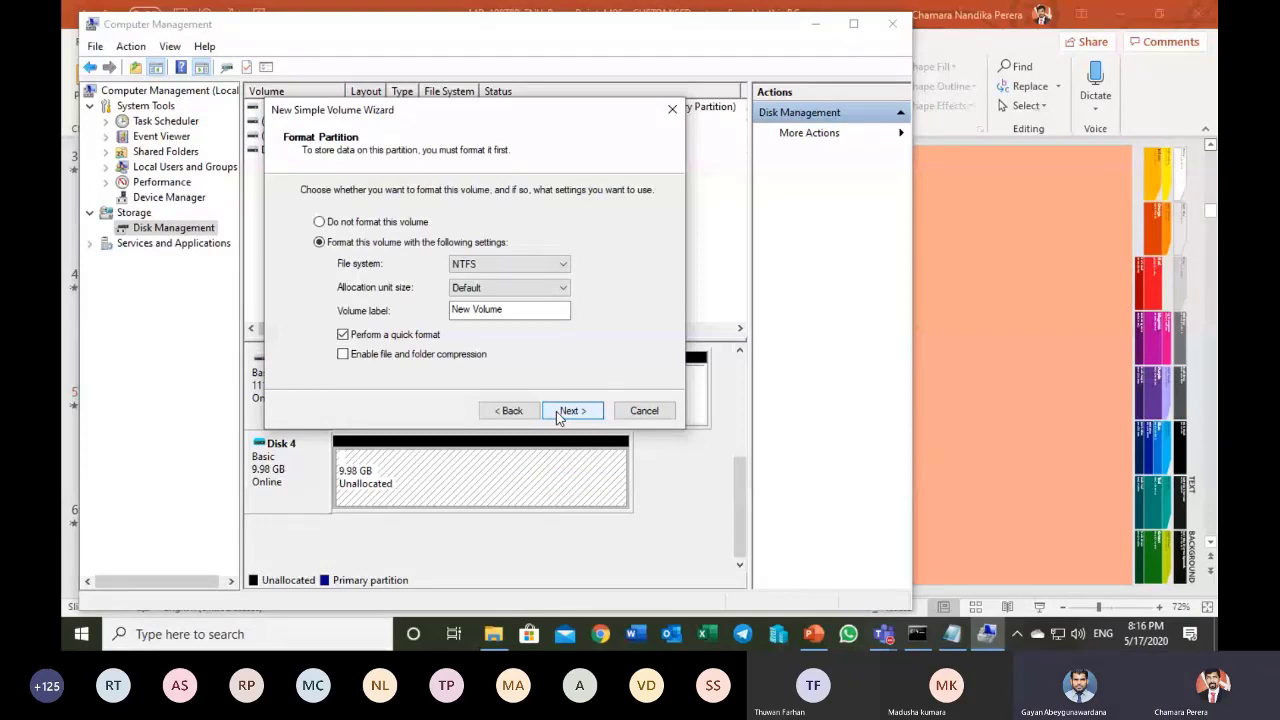
pyautogui.click(562, 411)
pyautogui.click(559, 416)
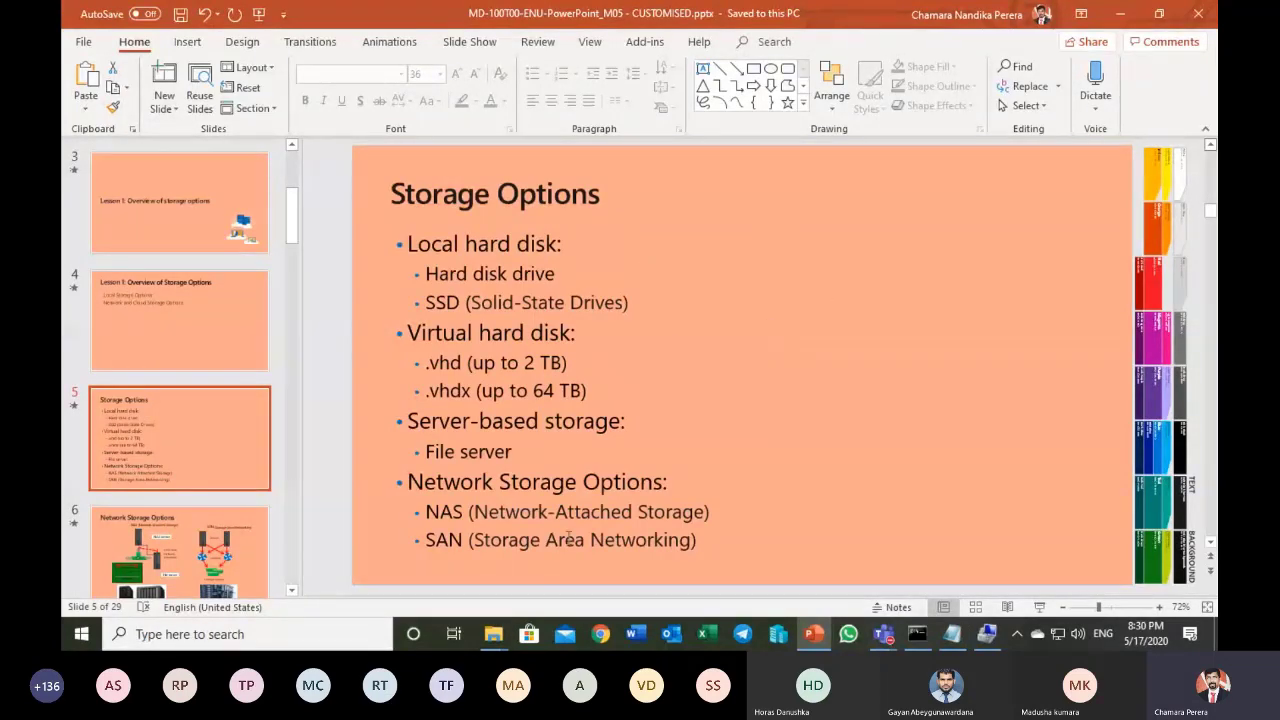
# - Switch to Computer Management and view the actions available for New Volume (E:) on Disk 4
pyautogui.moveTo(886, 636)
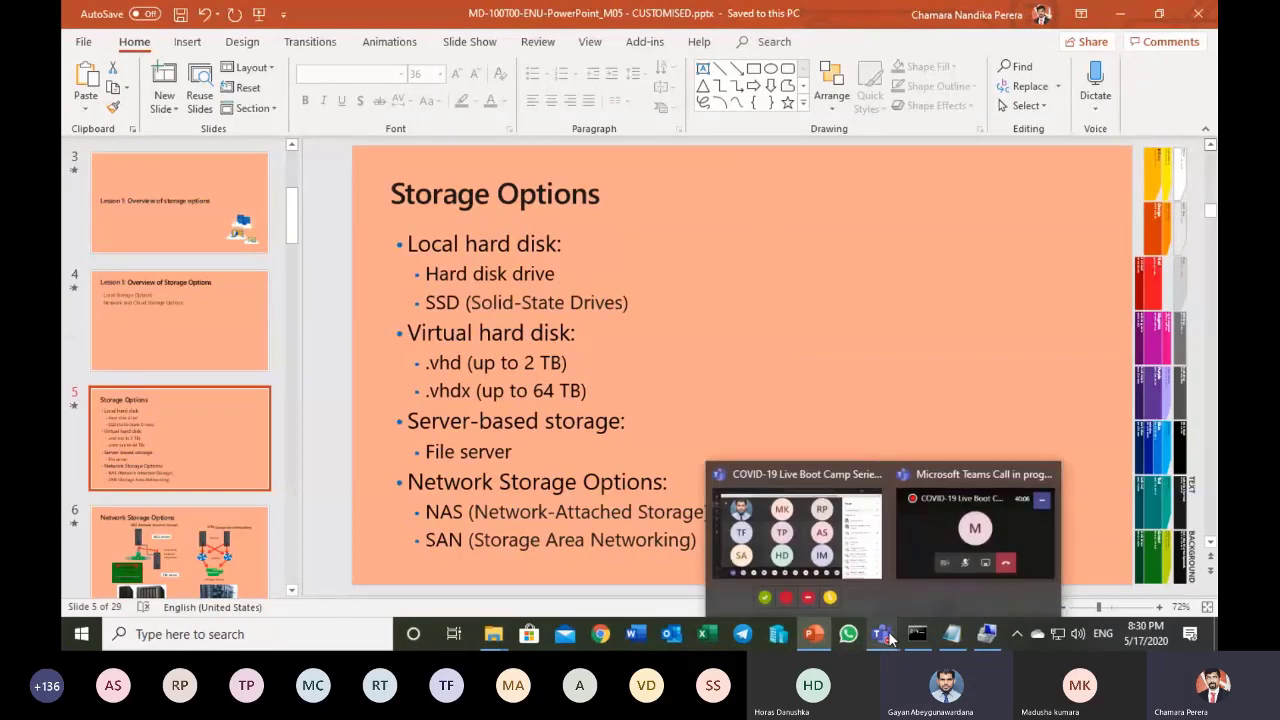
pyautogui.moveTo(868, 562)
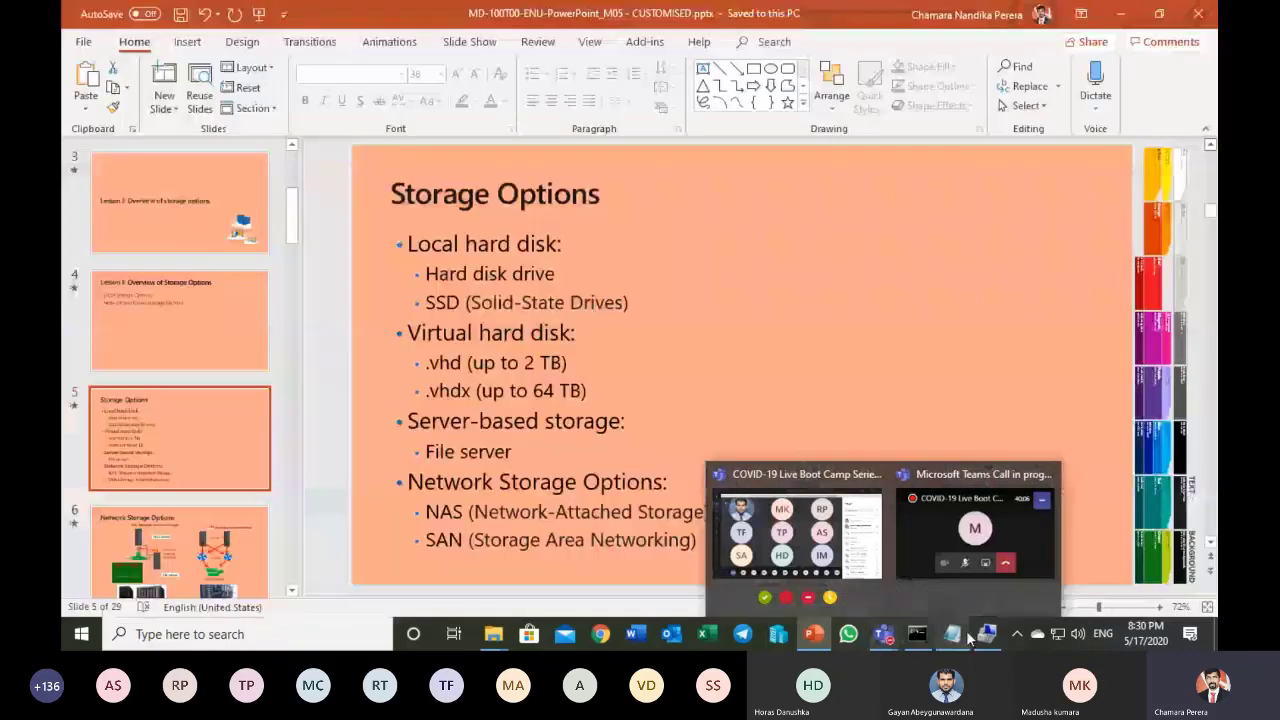
pyautogui.click(995, 638)
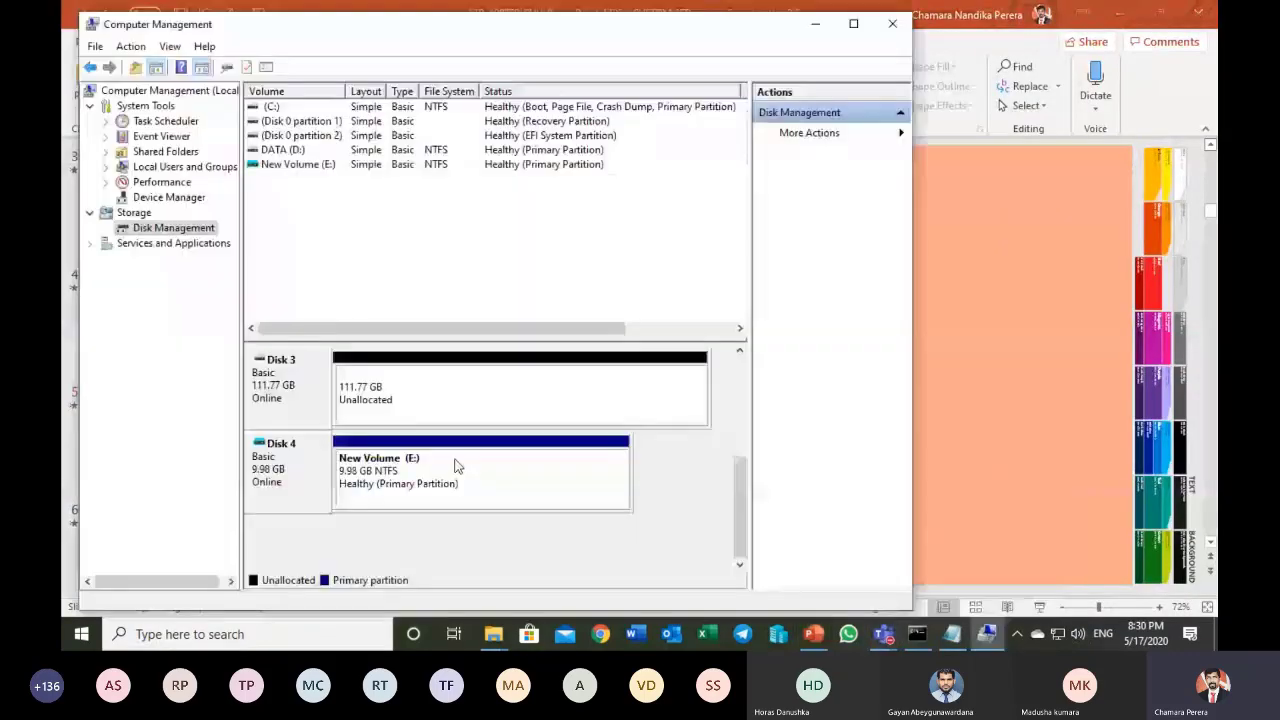
pyautogui.rightClick(396, 456)
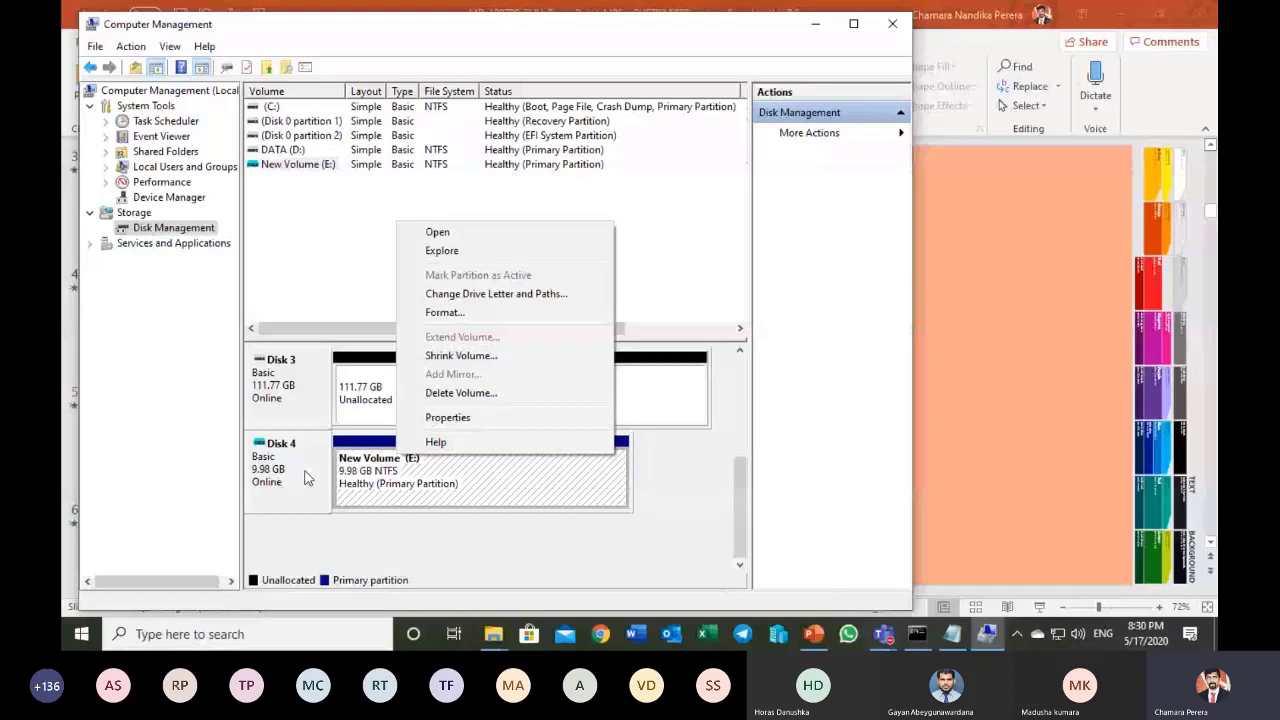
# - Minimize the open windows, open Local Disk (C:) in a maximized File Explorer window and select v disk.vhdx
pyautogui.click(815, 27)
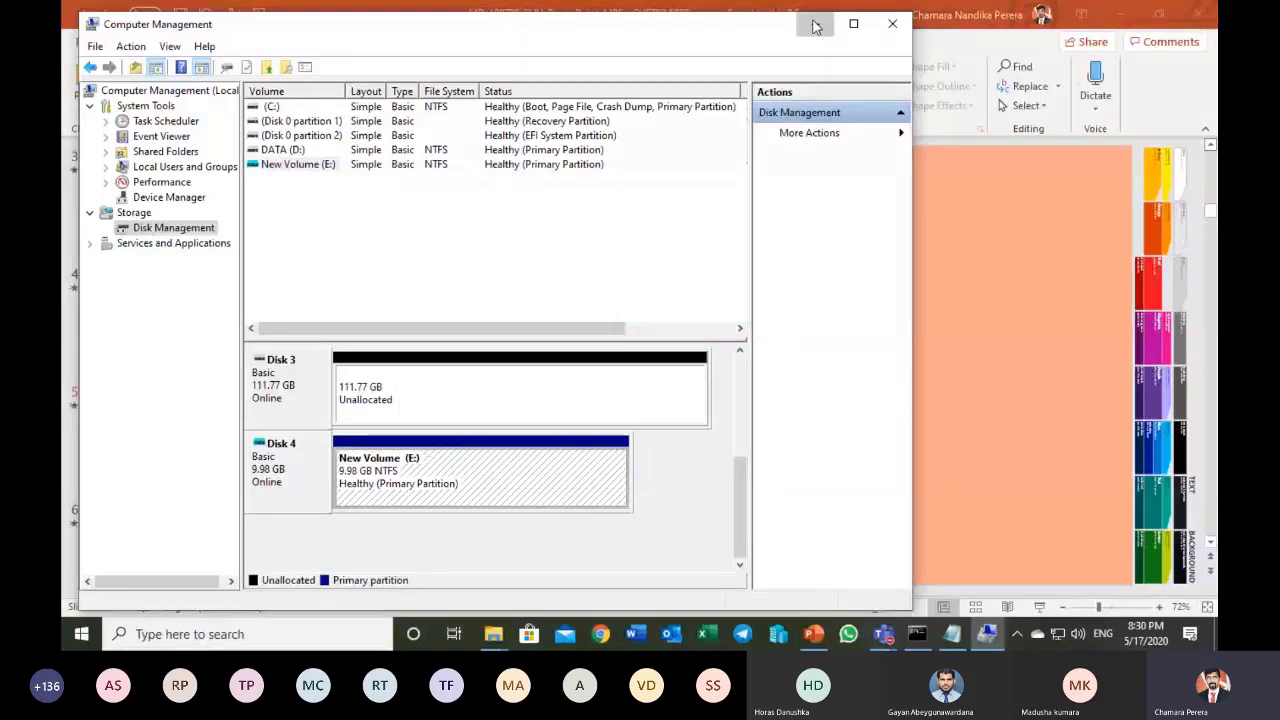
pyautogui.click(815, 27)
pyautogui.click(1138, 18)
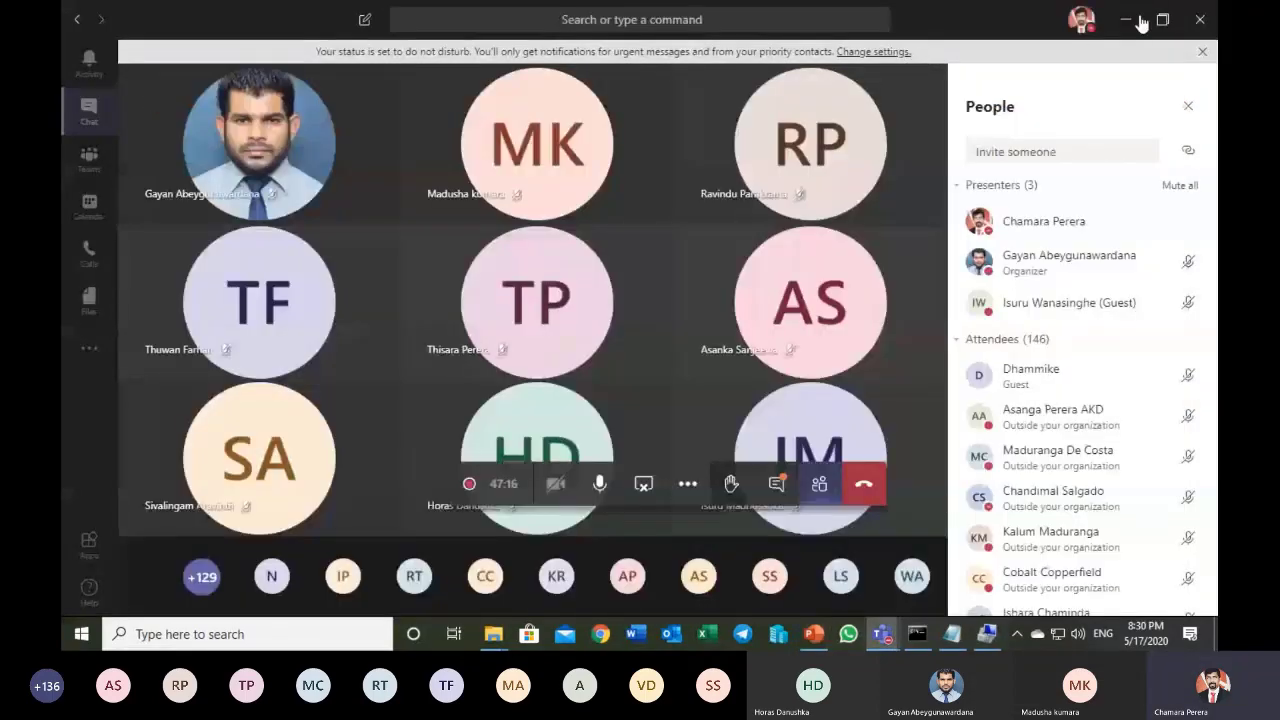
pyautogui.click(1138, 18)
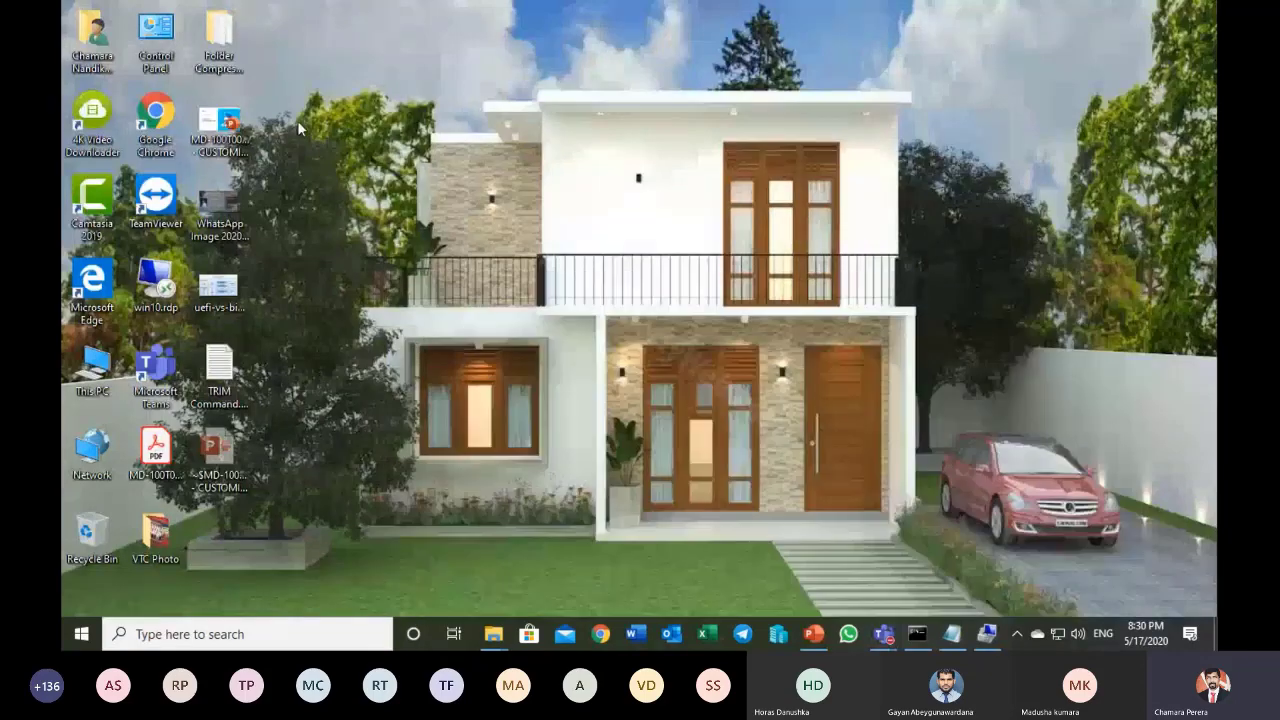
pyautogui.doubleClick(90, 372)
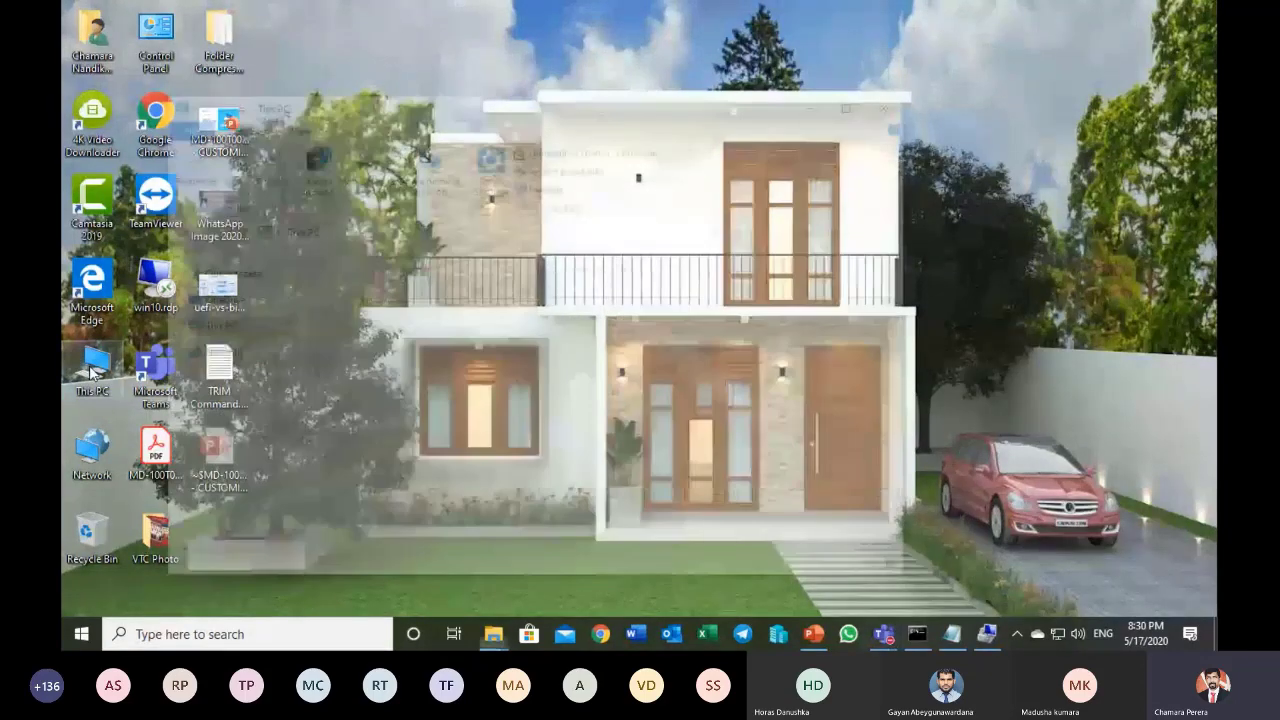
pyautogui.doubleClick(390, 475)
pyautogui.click(861, 109)
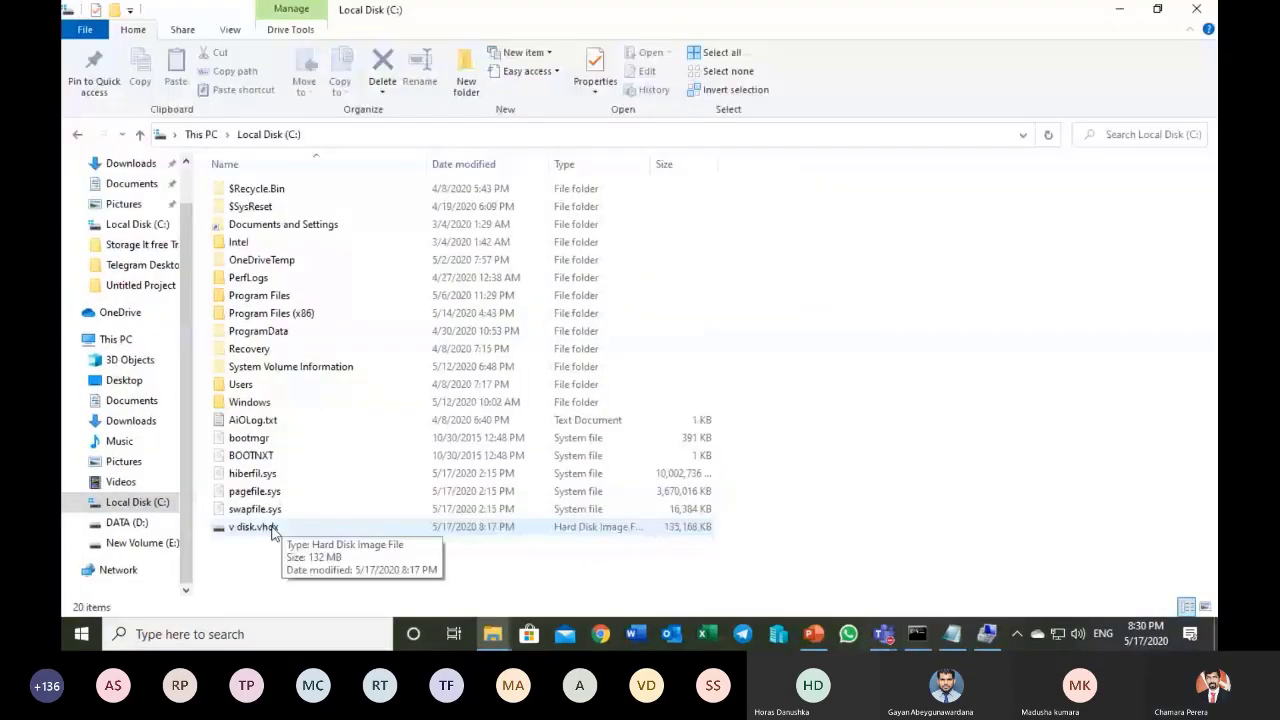
pyautogui.click(272, 531)
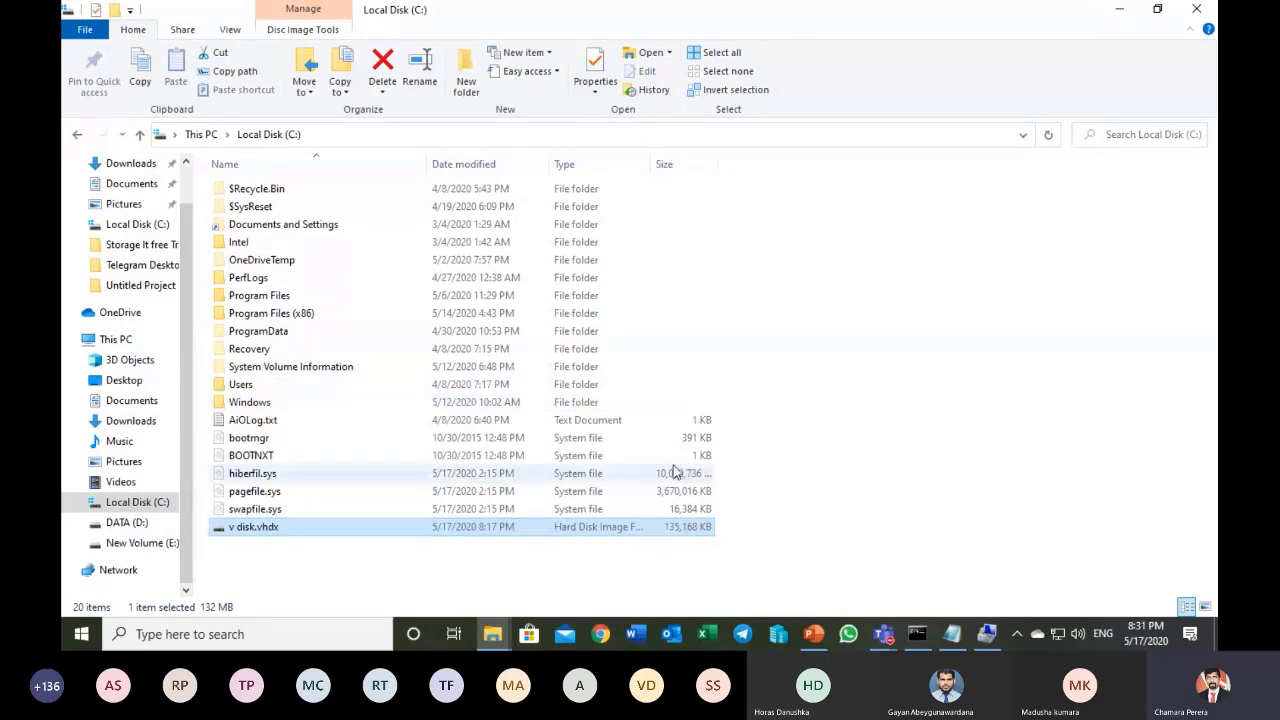
# - View the actions offered for Disk Management in Computer Management, and close the console
pyautogui.click(985, 634)
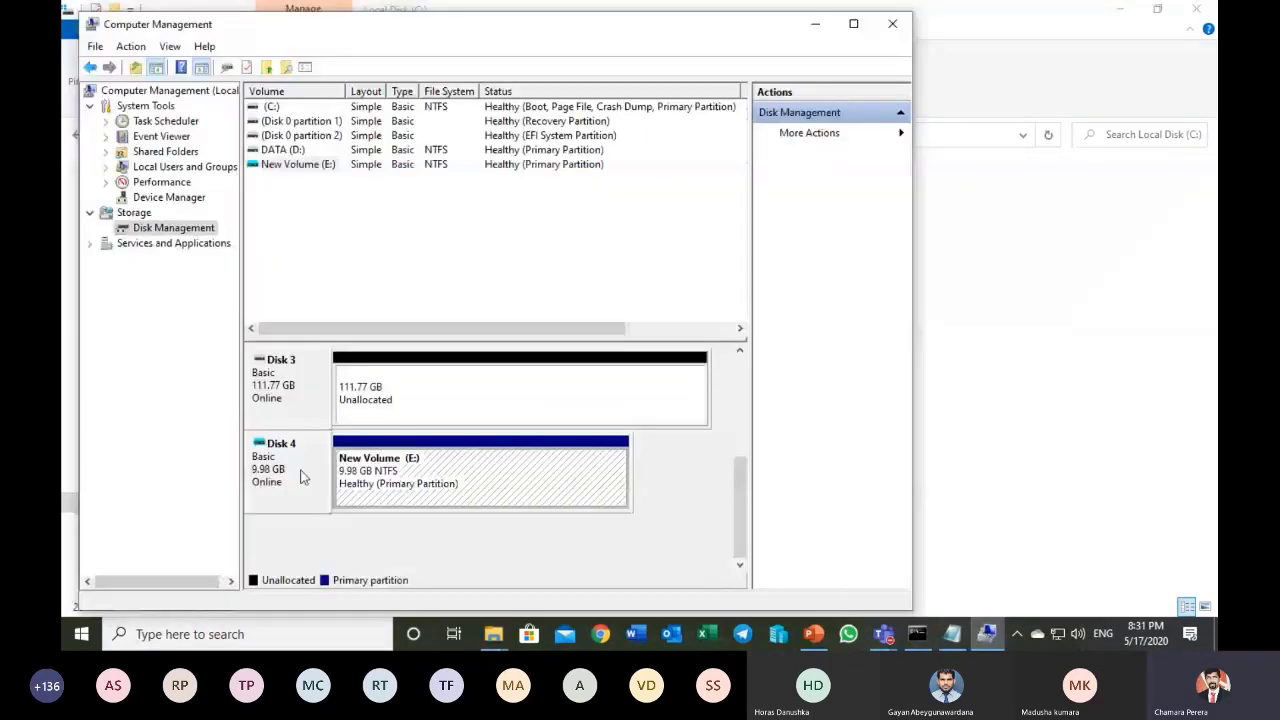
pyautogui.rightClick(177, 234)
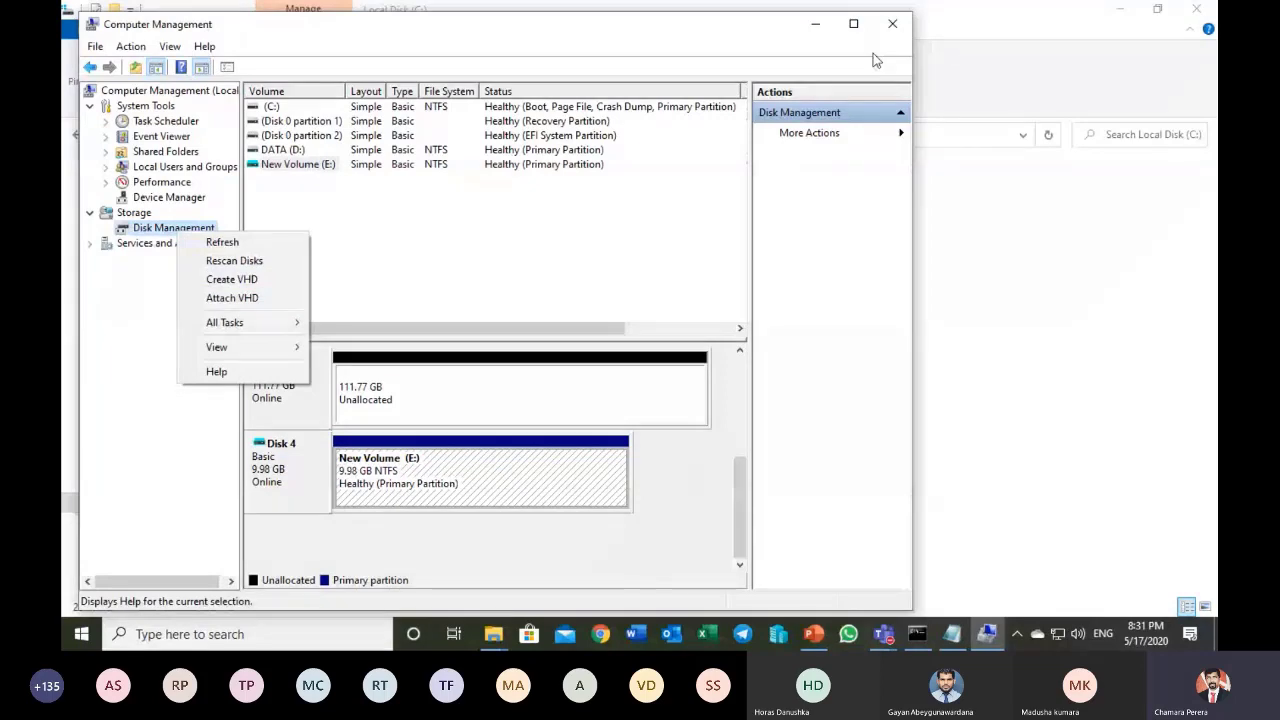
pyautogui.click(890, 29)
# - Try to delete v disk.vhdx from Local Disk (C:) with administrator permission
pyautogui.rightClick(277, 527)
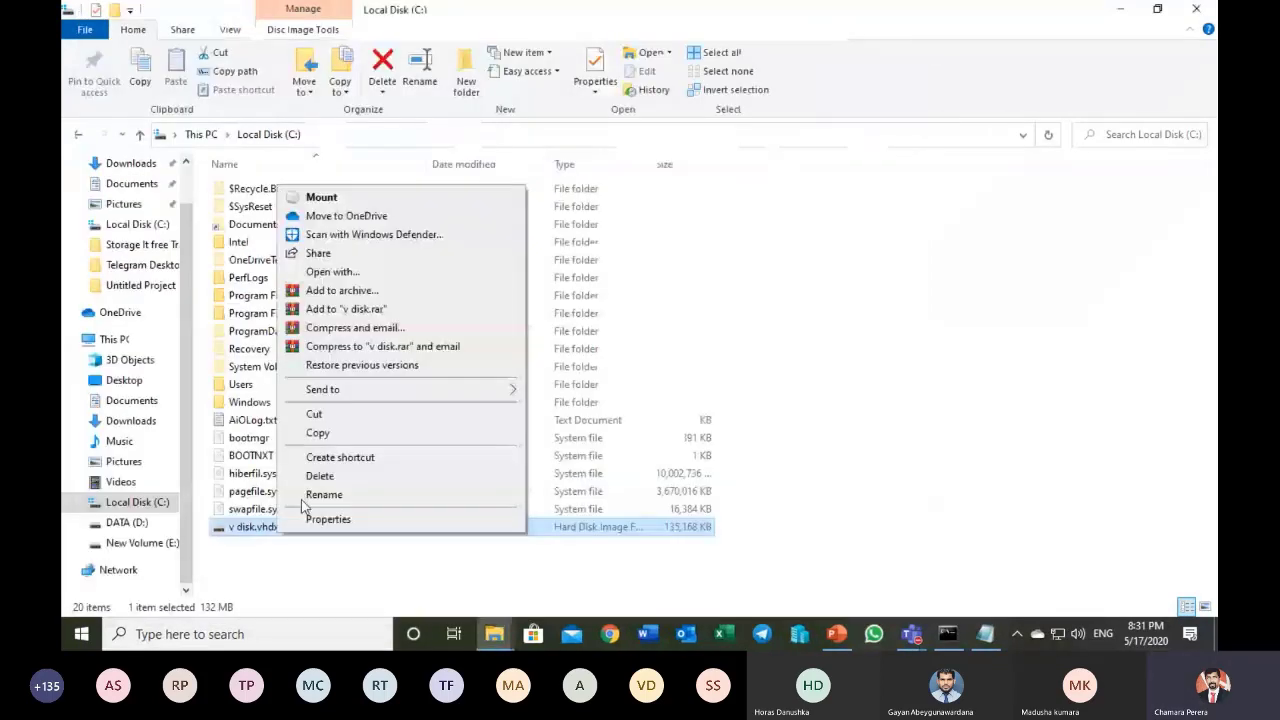
pyautogui.click(319, 475)
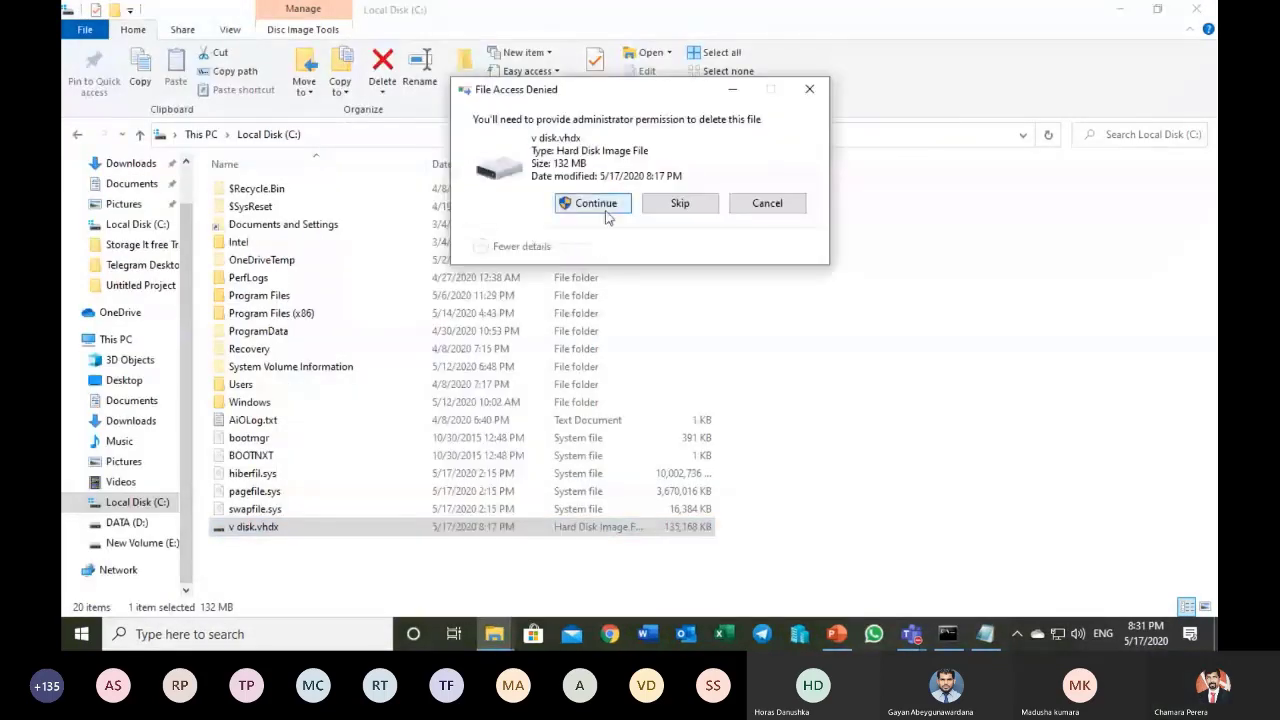
pyautogui.click(600, 205)
pyautogui.click(768, 234)
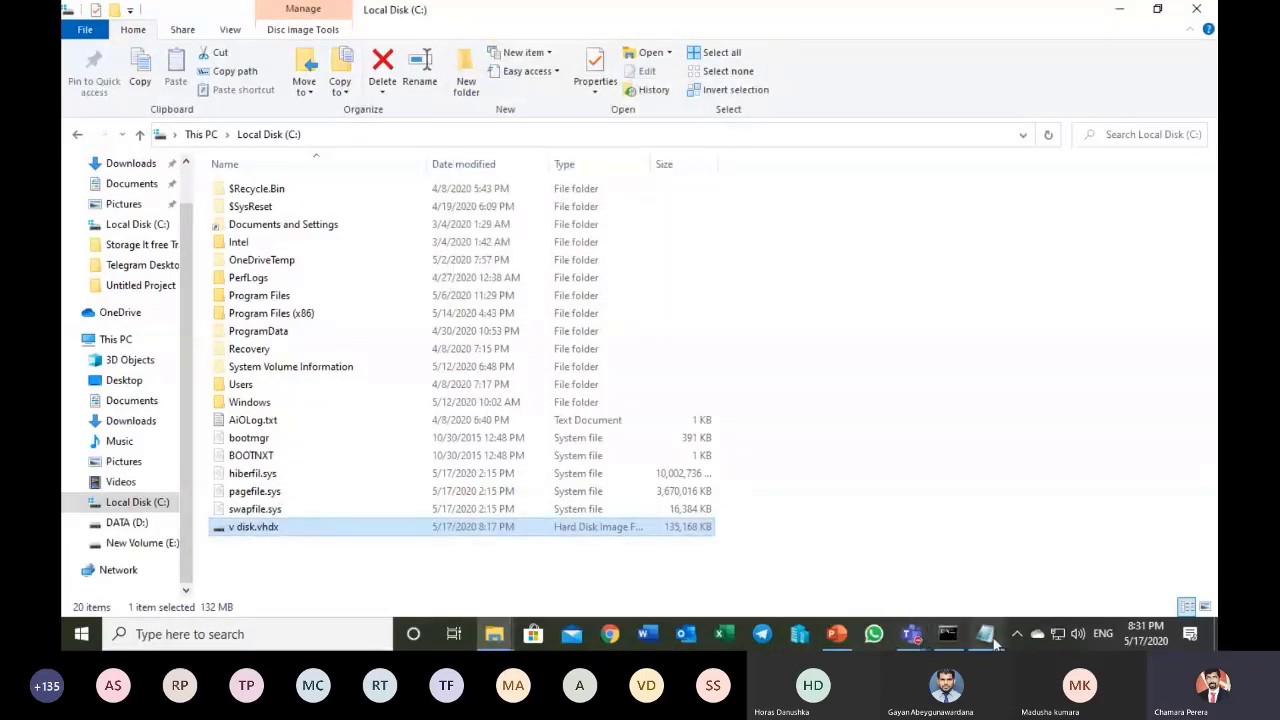
pyautogui.moveTo(999, 638)
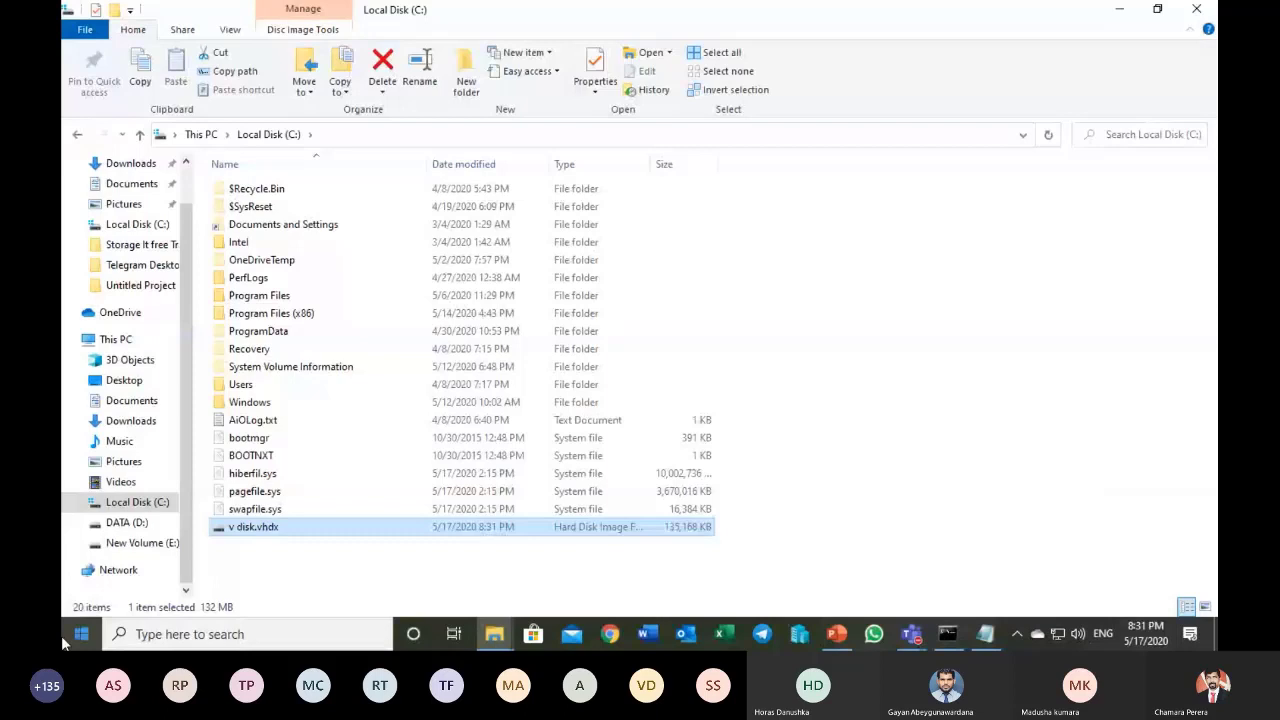
# - Open Disk Management in Computer Management, view the actions offered for Disk 2, and return to Local Disk (C:)
pyautogui.rightClick(125, 501)
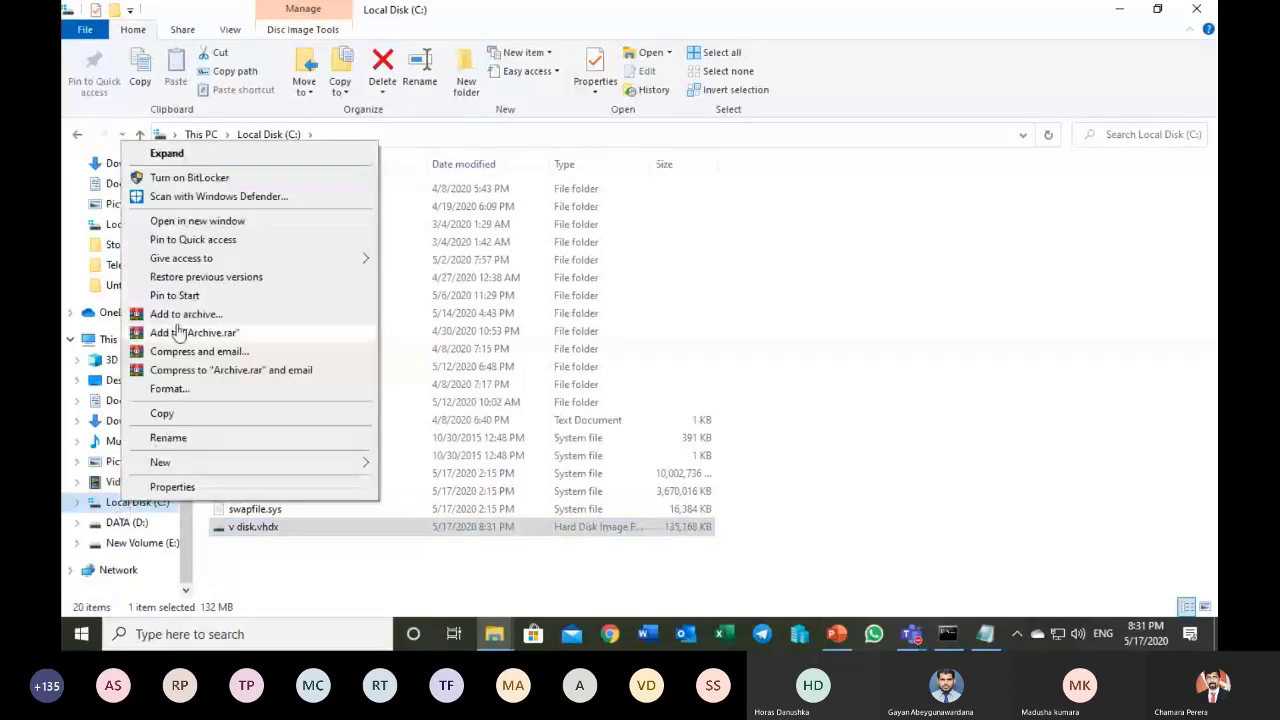
pyautogui.rightClick(95, 349)
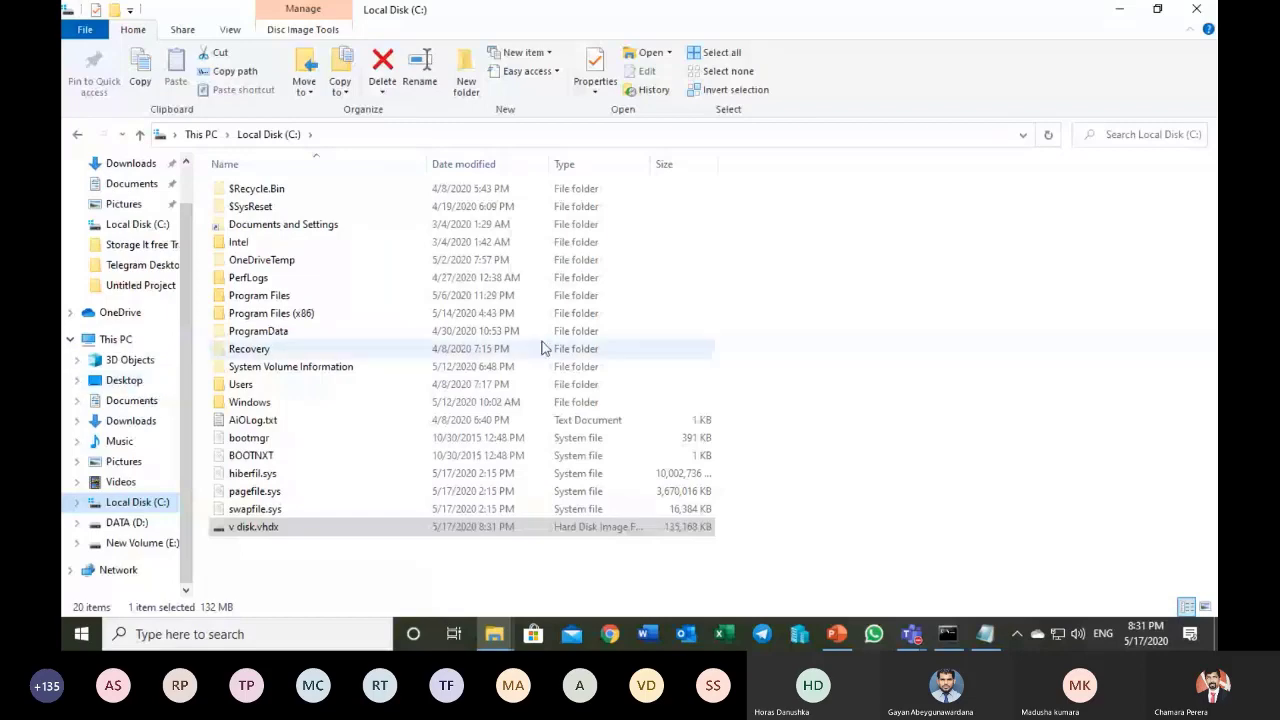
pyautogui.rightClick(160, 233)
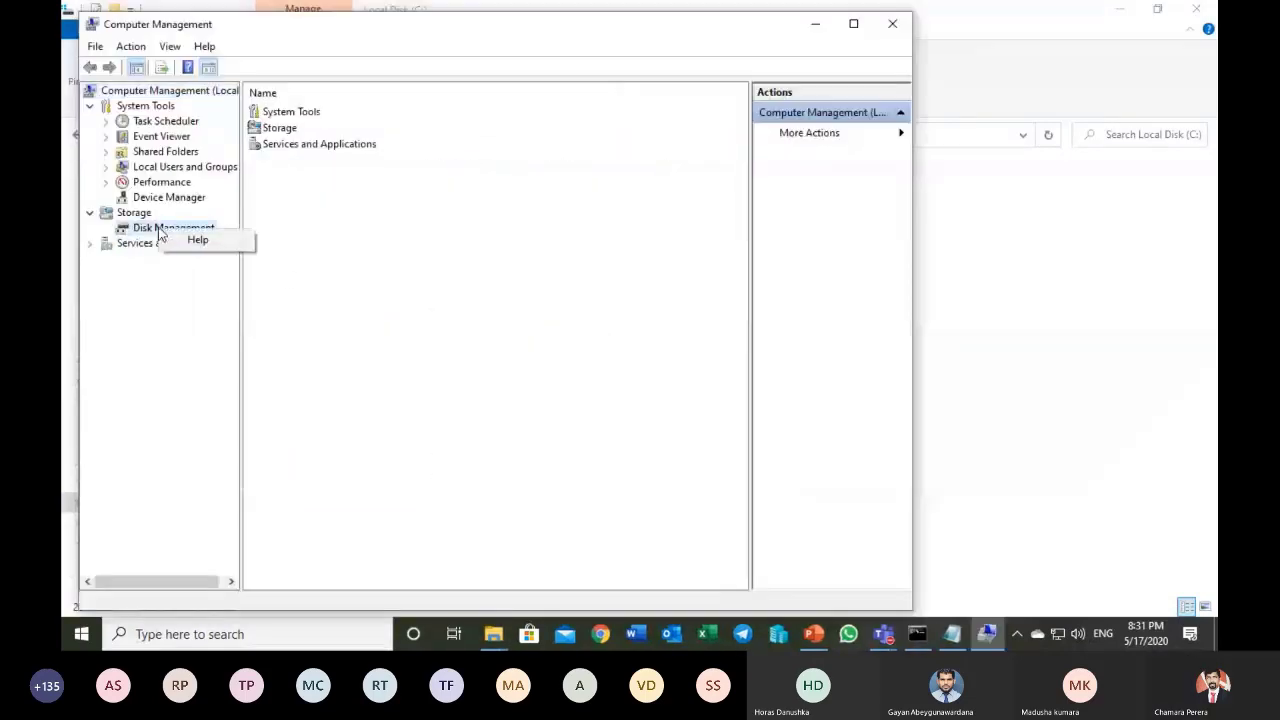
pyautogui.click(157, 232)
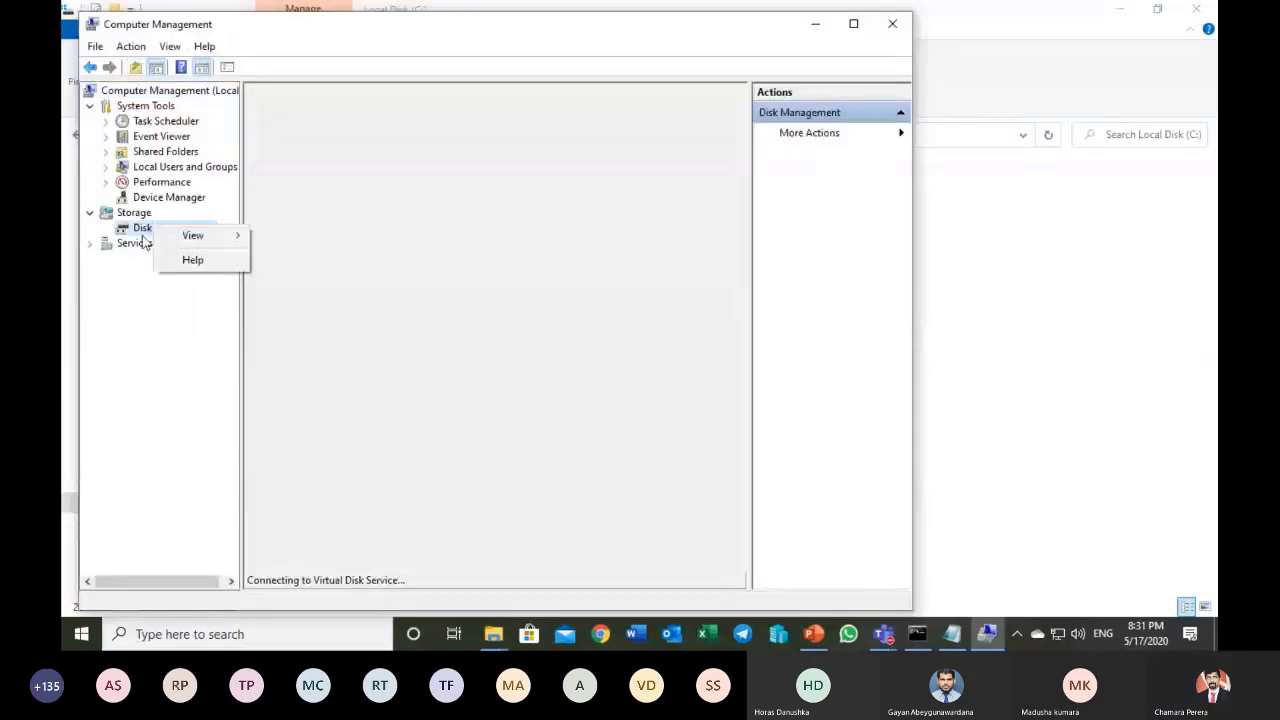
pyautogui.rightClick(280, 537)
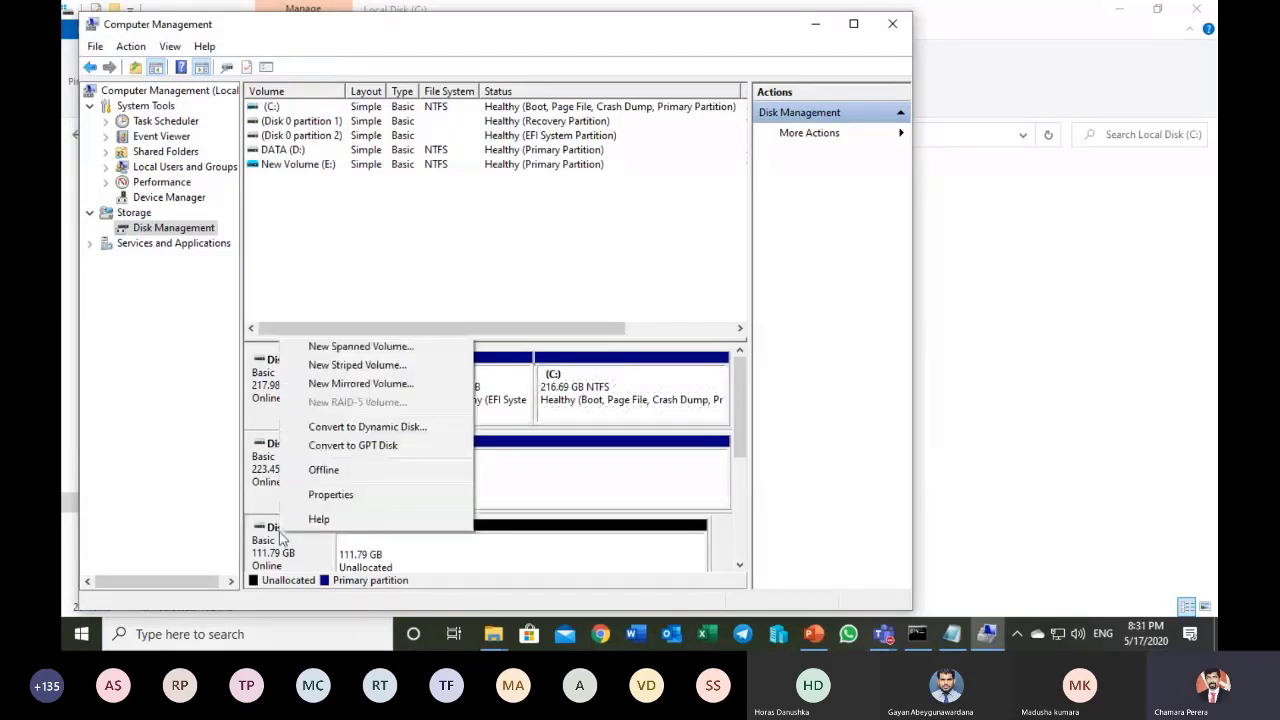
pyautogui.click(1098, 19)
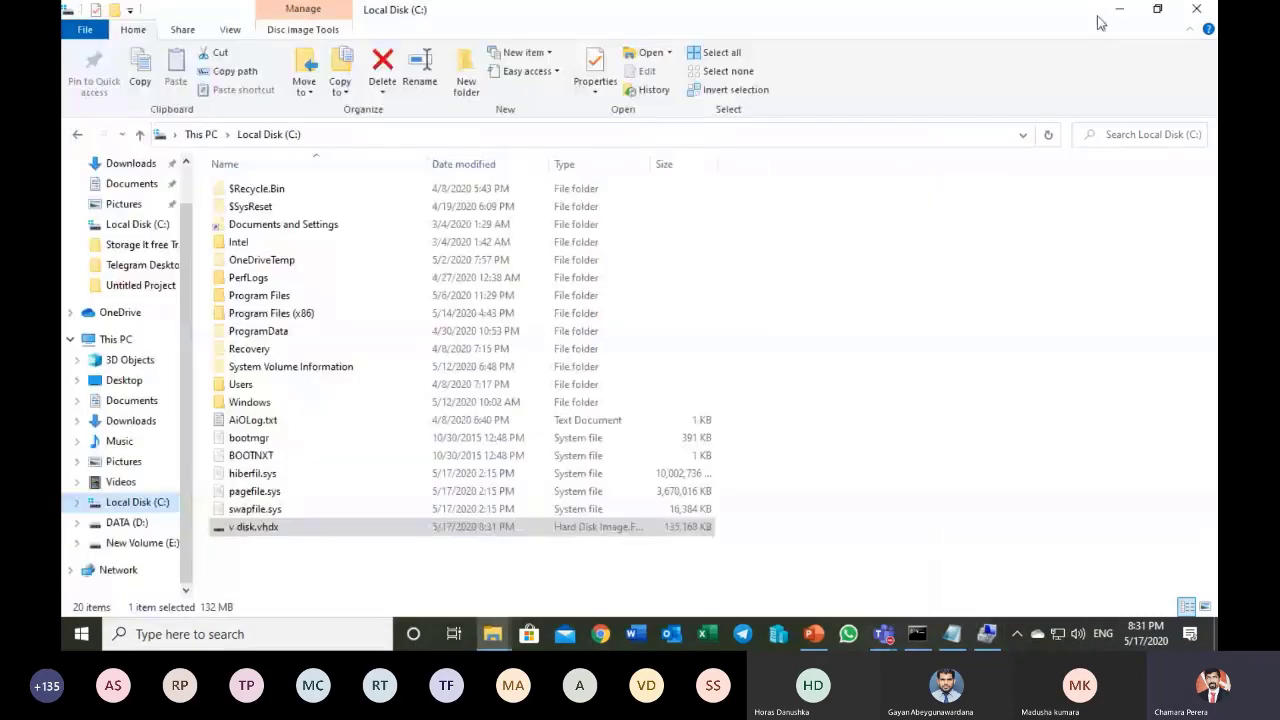
# - Try once more to delete v disk.vhdx with administrator permission, and cancel the deletion
pyautogui.click(324, 530)
pyautogui.rightClick(322, 531)
pyautogui.click(362, 466)
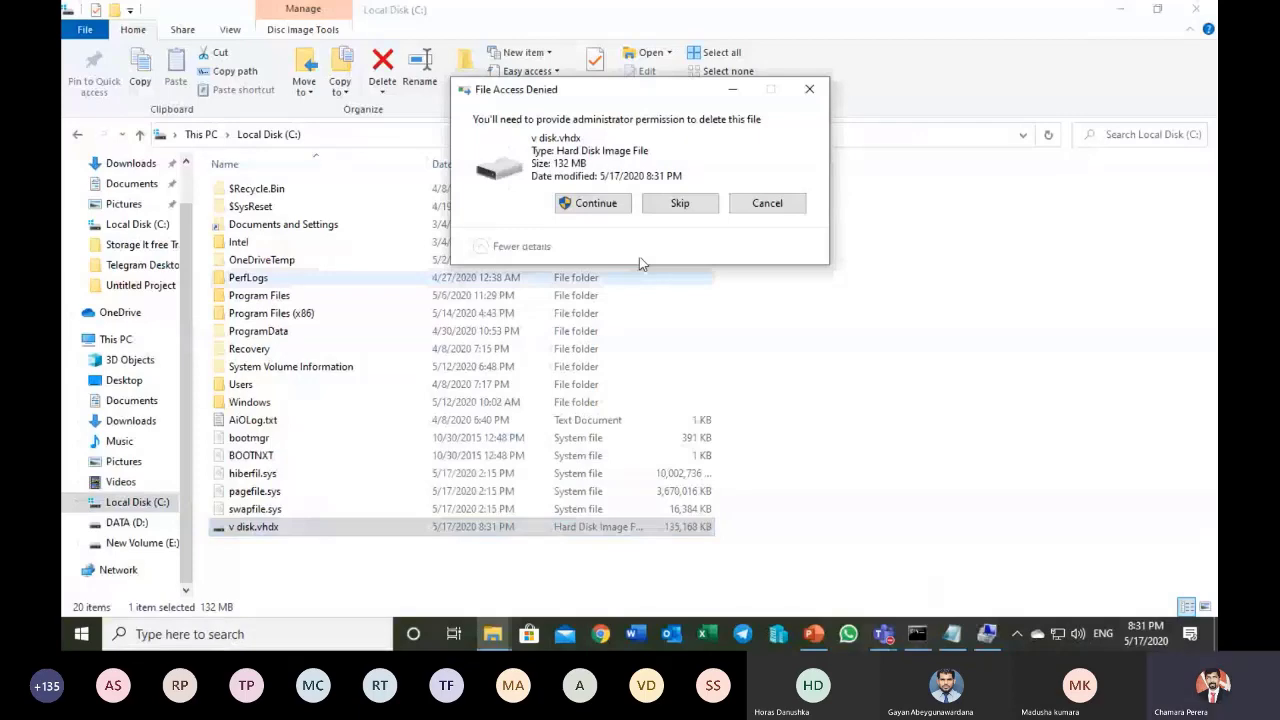
pyautogui.click(611, 208)
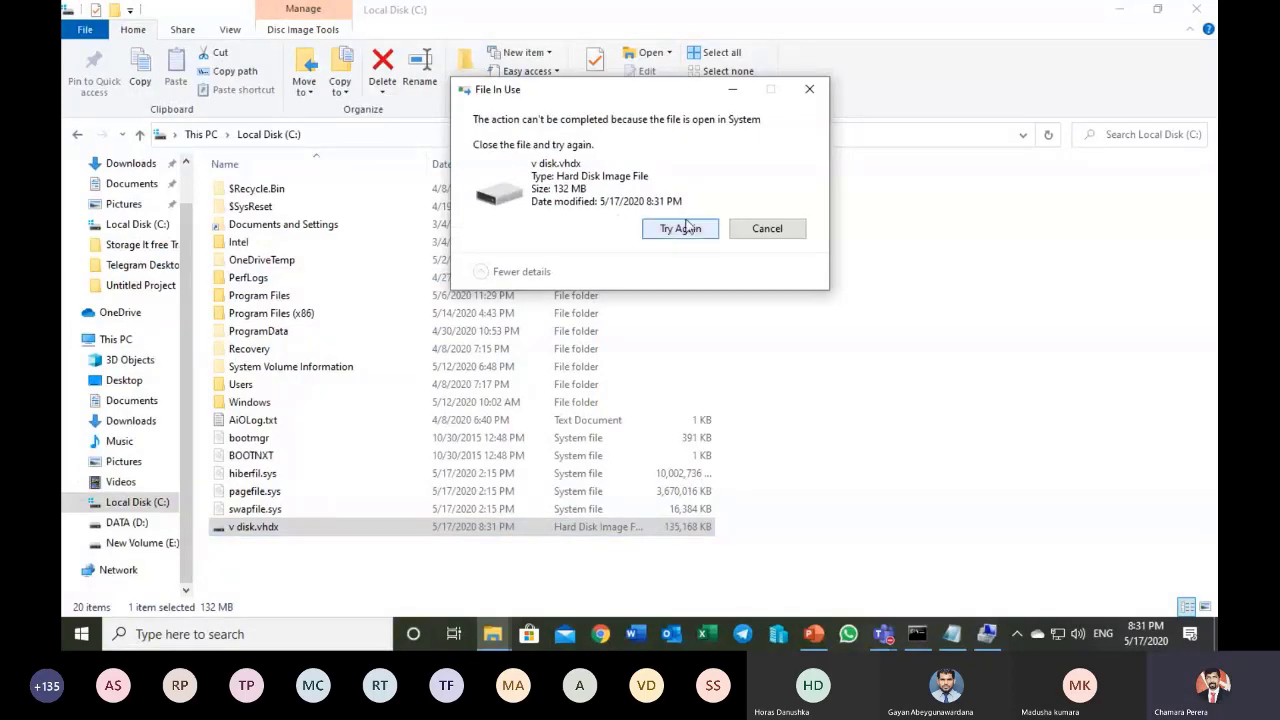
pyautogui.click(757, 232)
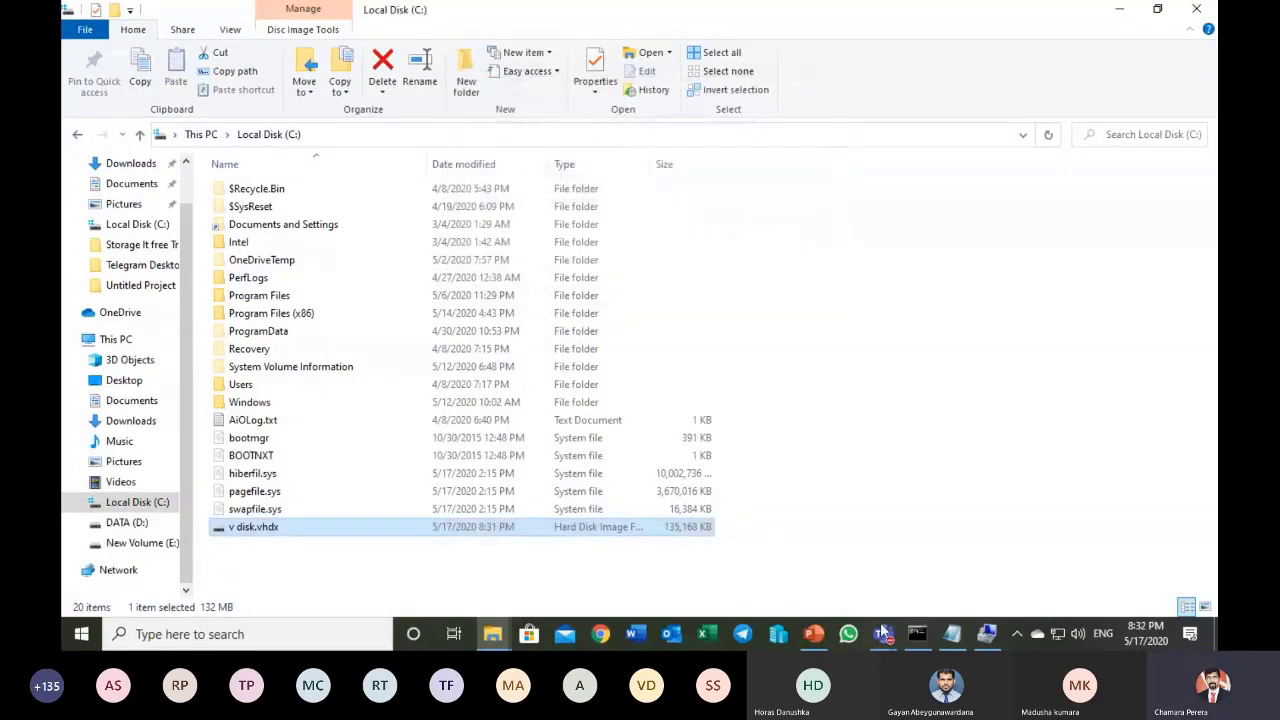
# - Switch to Computer Management, rescan the disks in Disk Management, and close the console
pyautogui.click(975, 638)
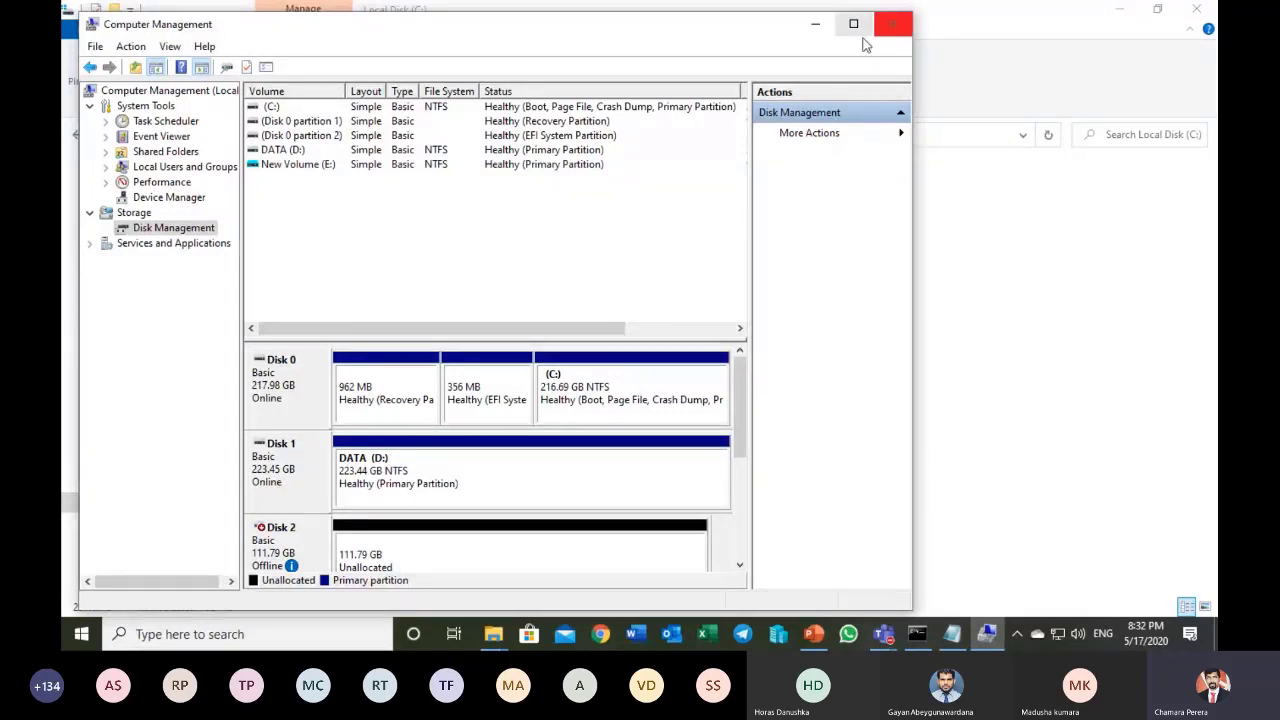
pyautogui.rightClick(191, 230)
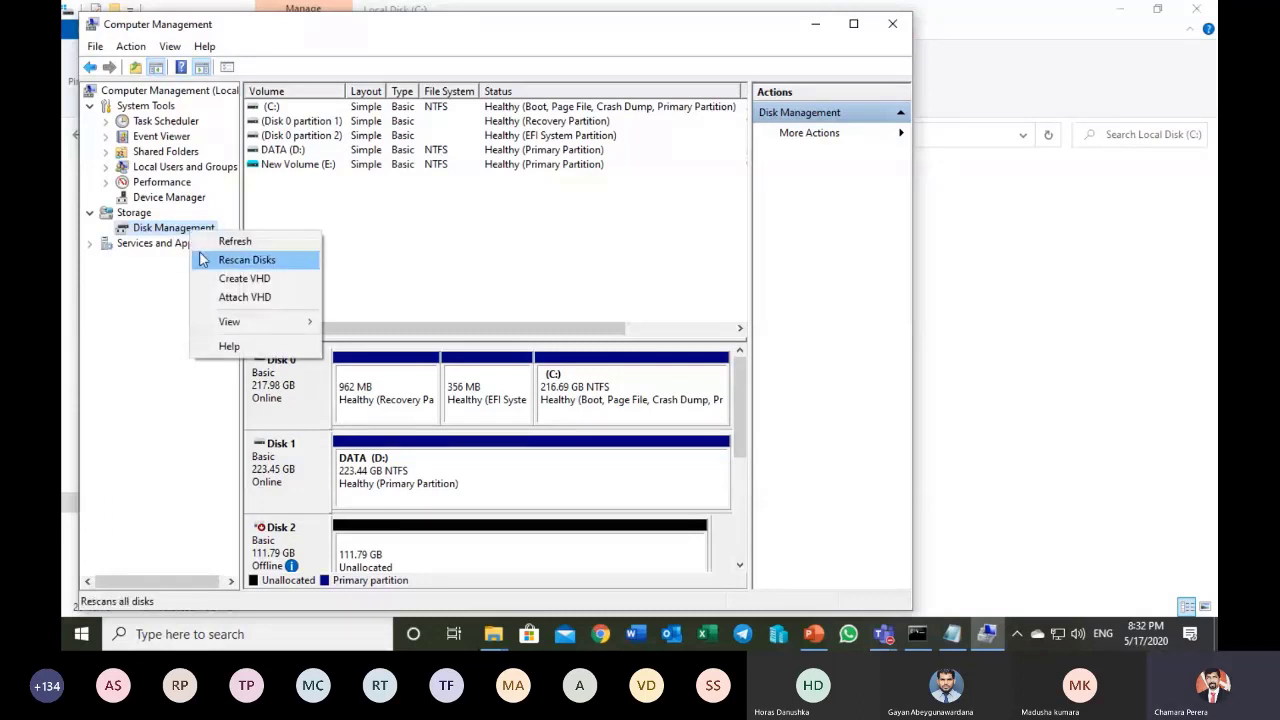
pyautogui.click(203, 260)
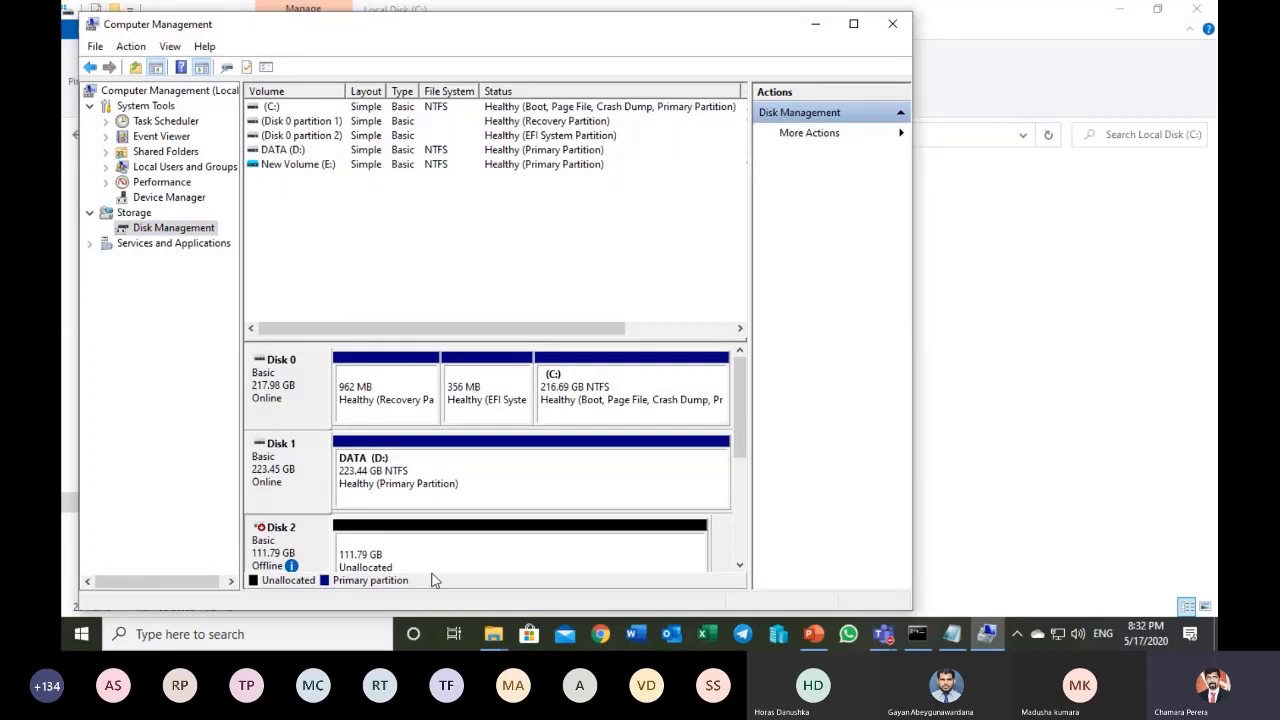
pyautogui.click(892, 23)
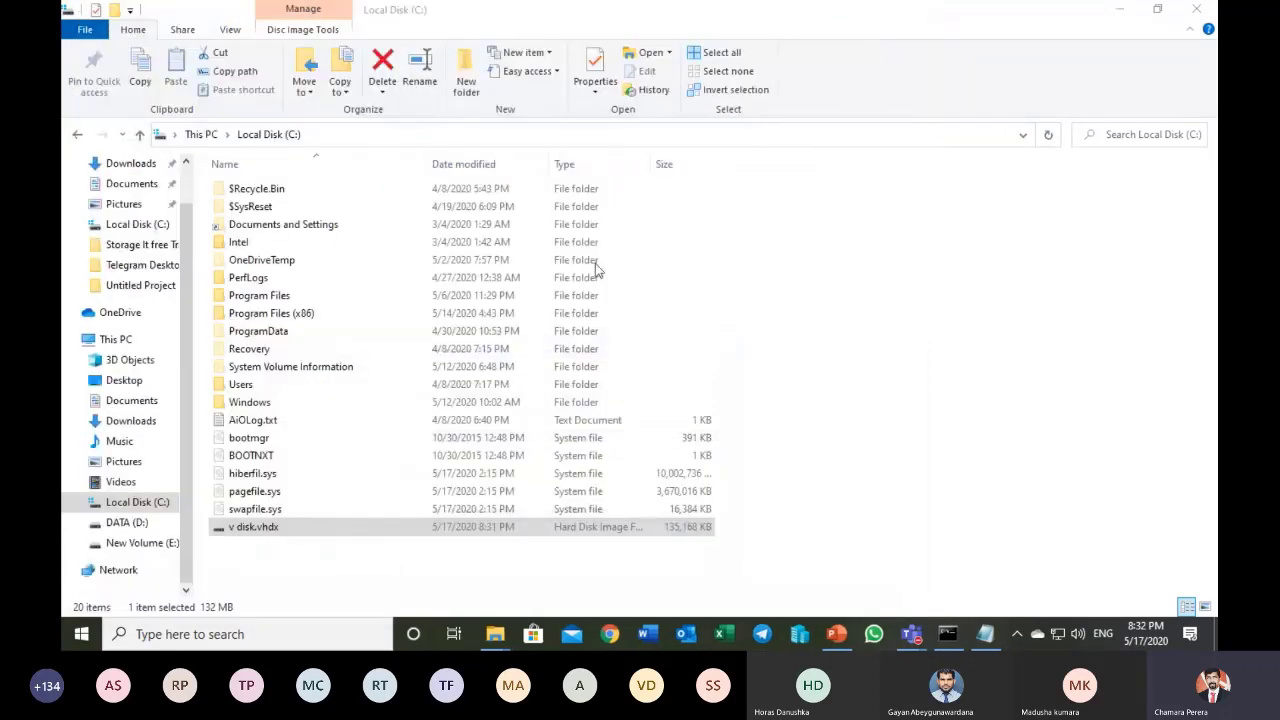
# - Copy v disk.vhdx from Local Disk (C:) to the clipboard
pyautogui.rightClick(314, 534)
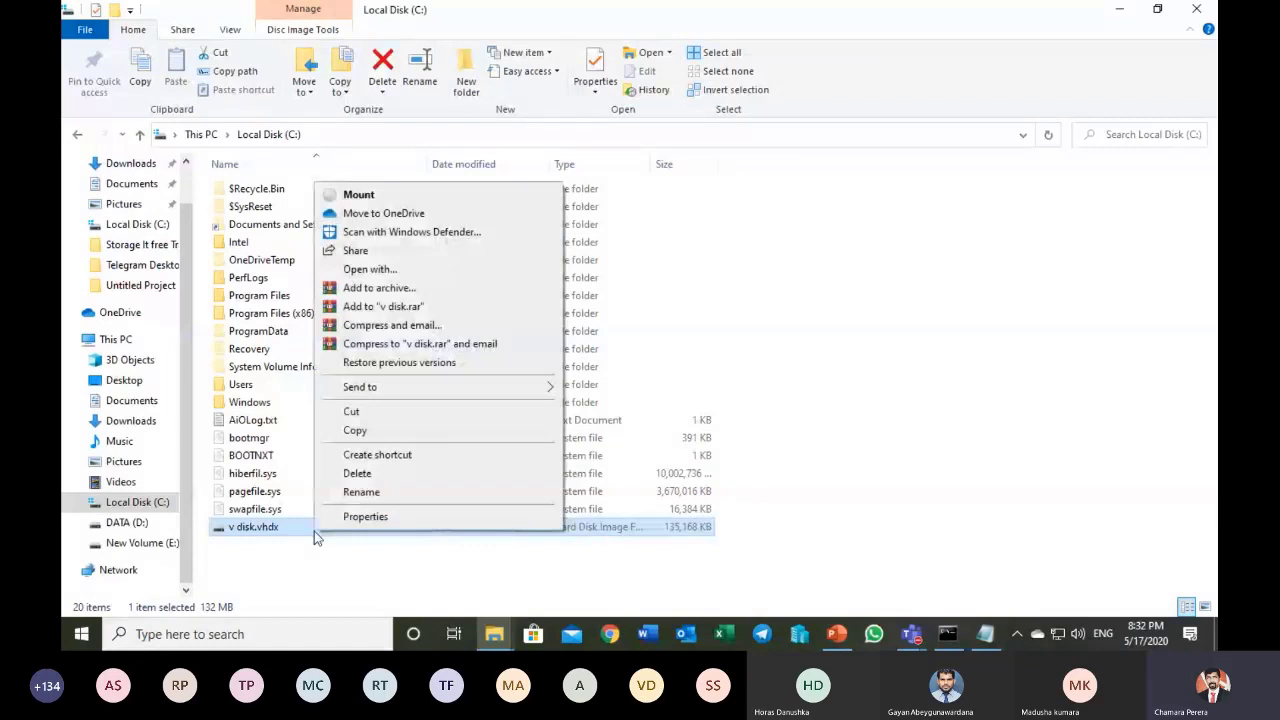
pyautogui.click(356, 431)
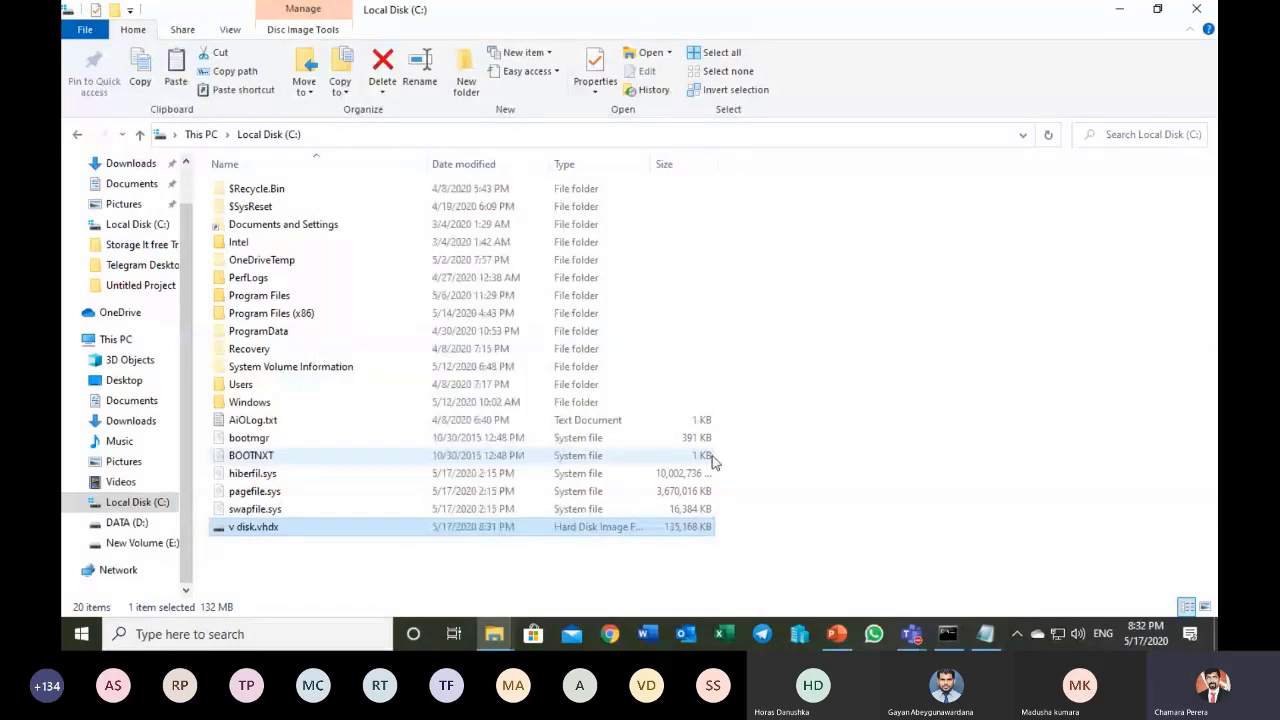
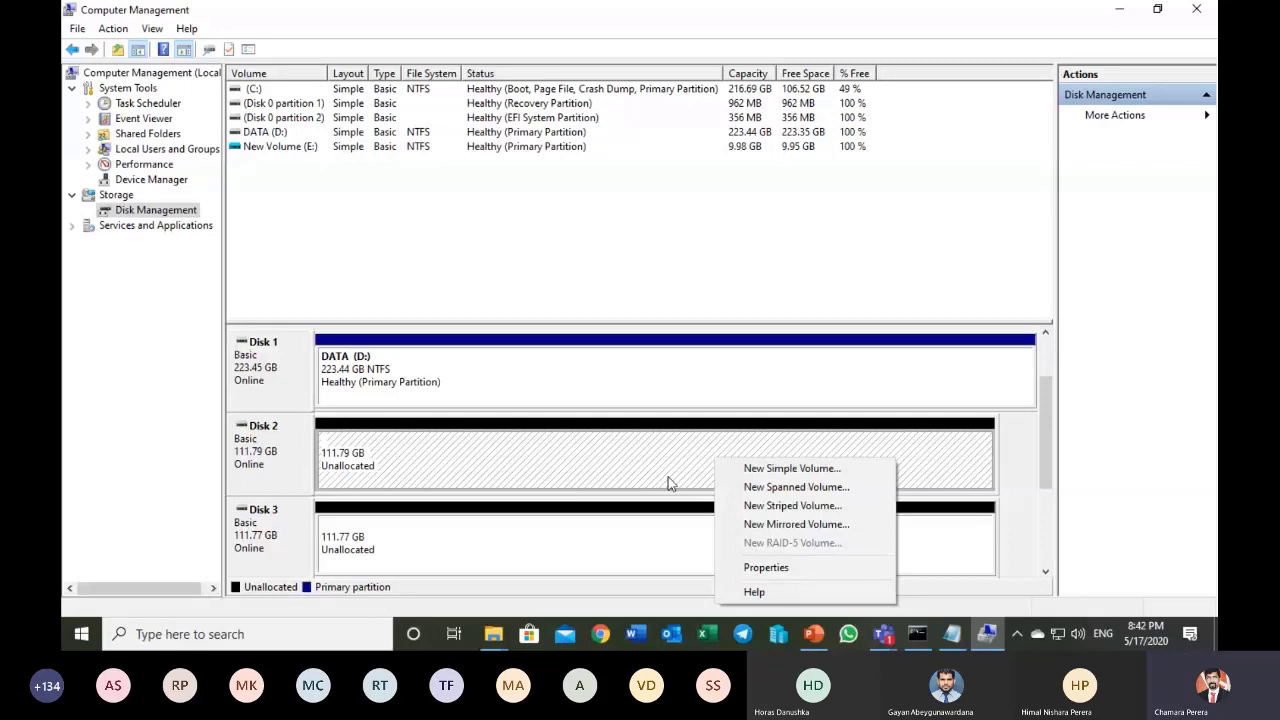
# - Check the volume information in the properties of Disk 2, including its partition style, and close the properties
pyautogui.click(598, 476)
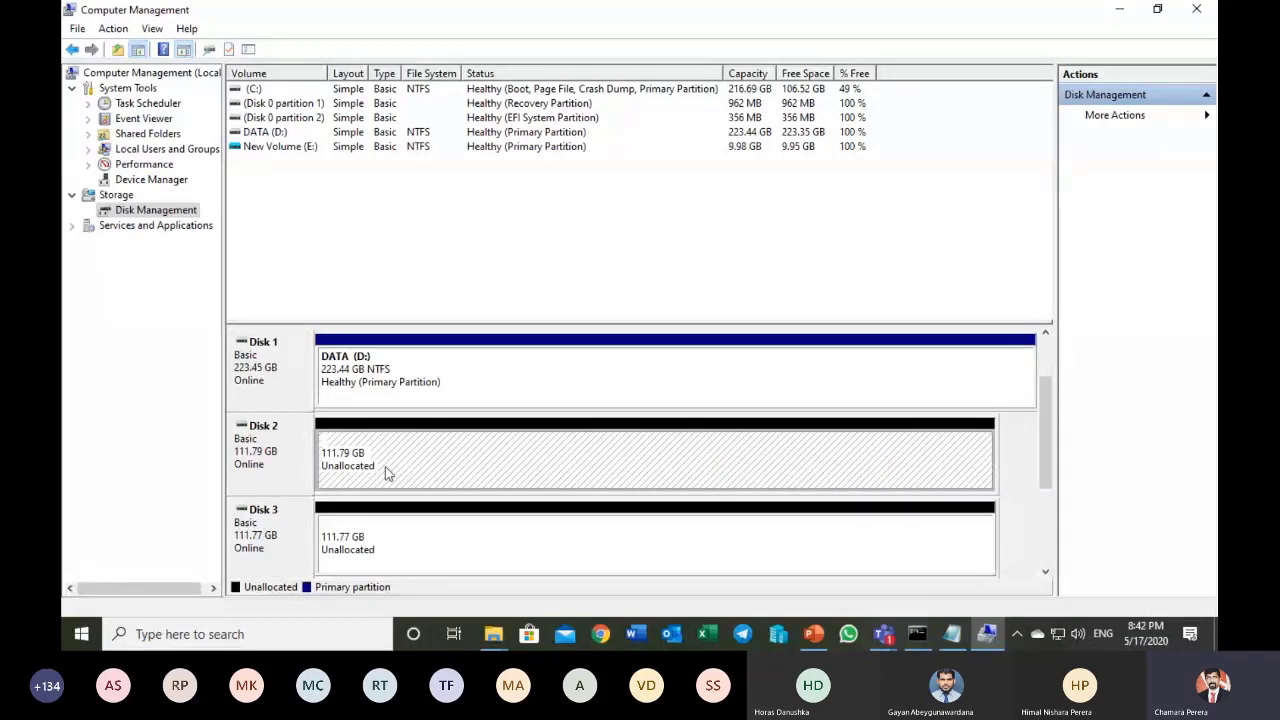
pyautogui.click(300, 432)
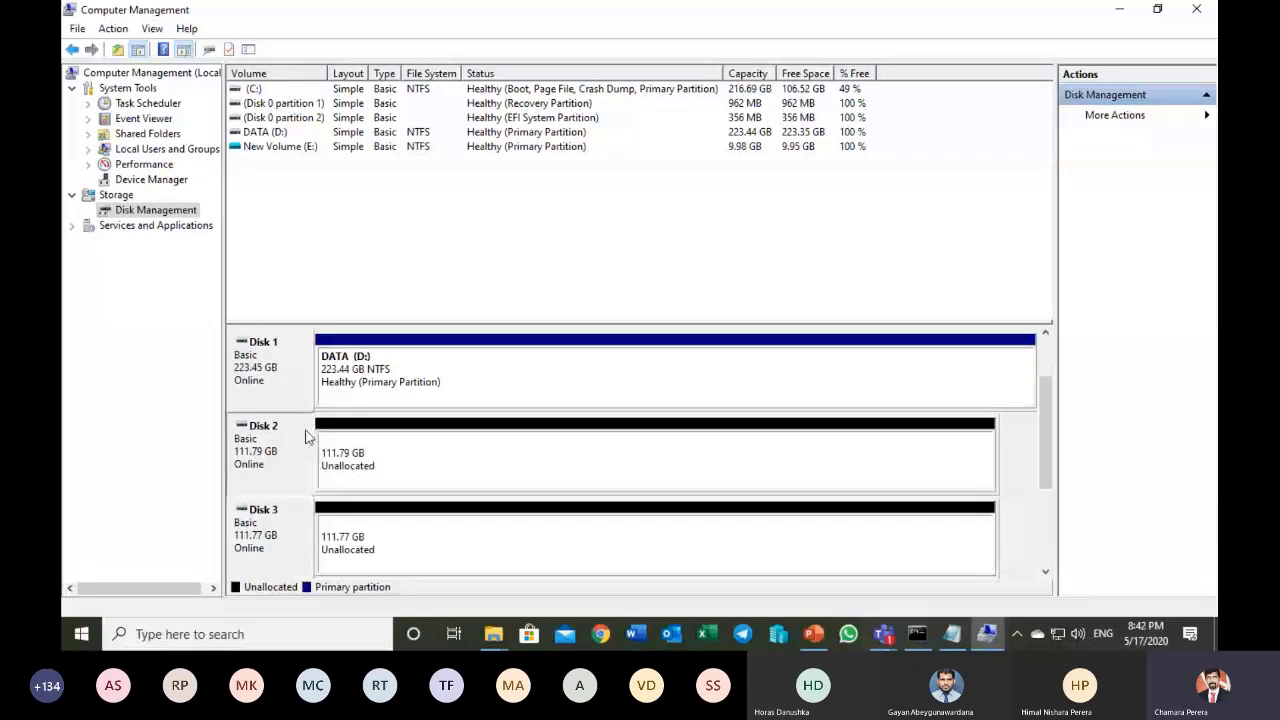
pyautogui.rightClick(300, 432)
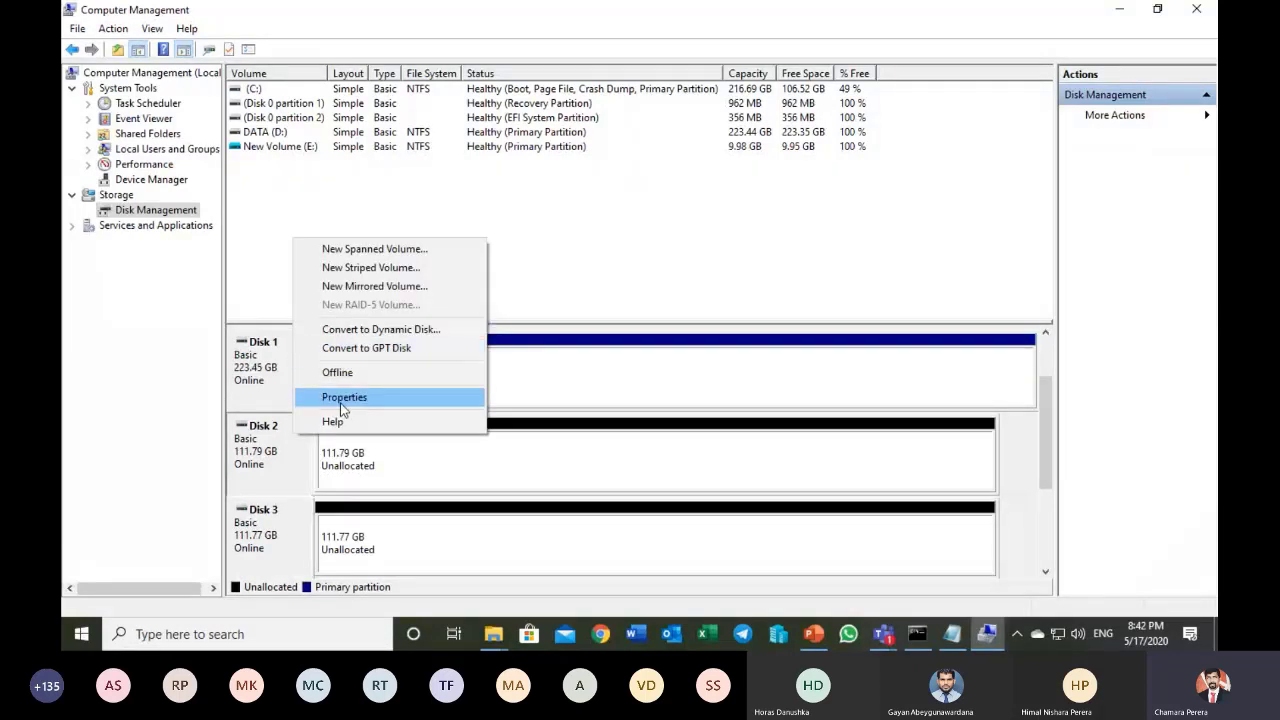
pyautogui.click(342, 397)
pyautogui.click(196, 64)
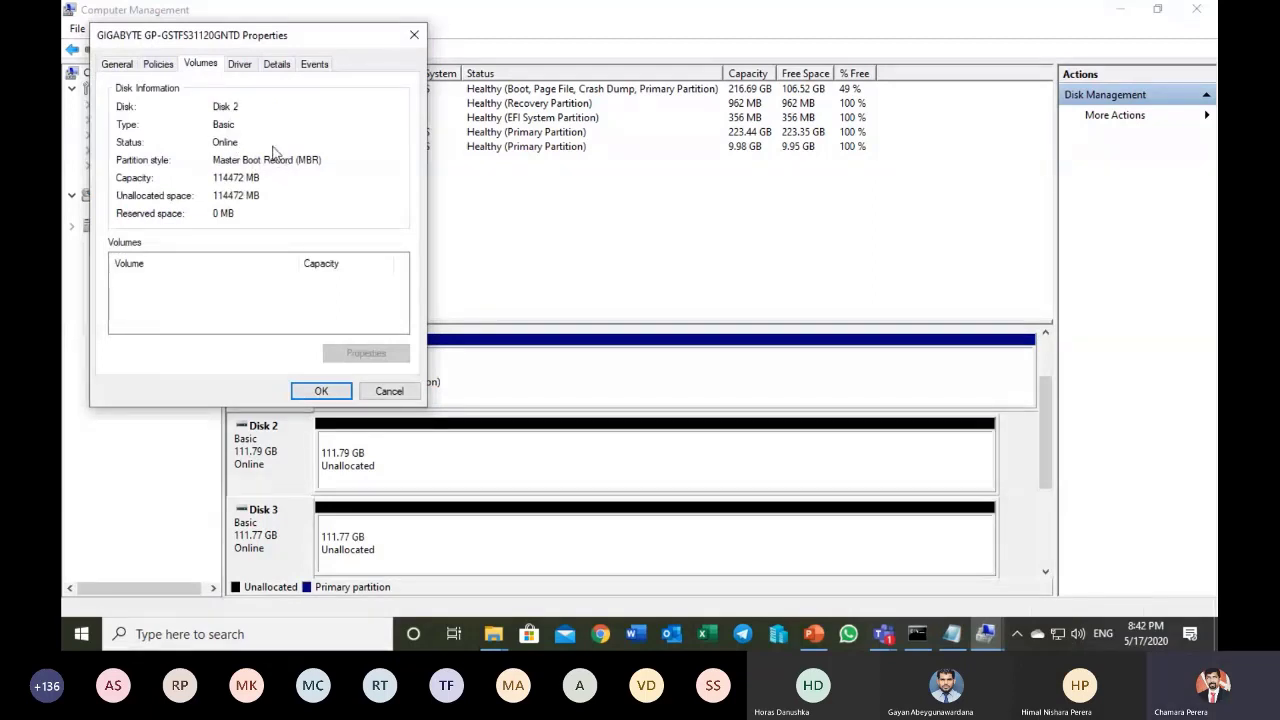
pyautogui.click(389, 391)
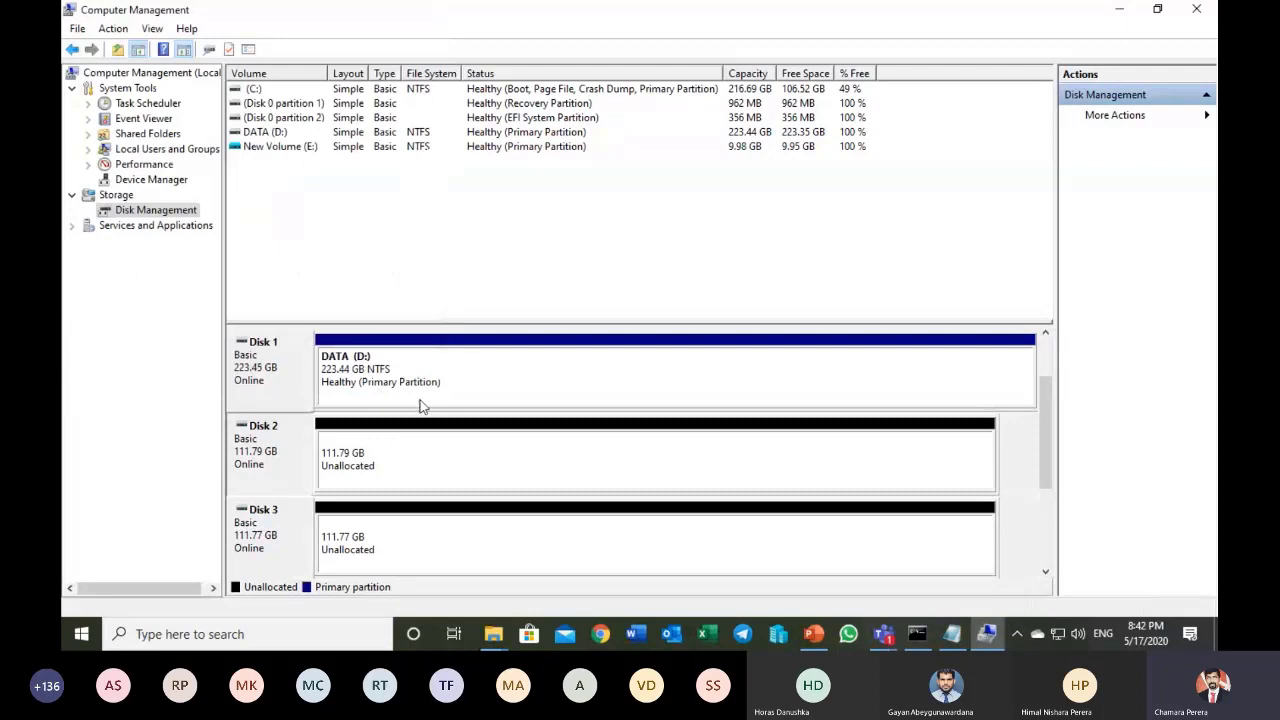
# - Start a new simple volume on Disk 2's unallocated space with a size of 25000 MB and drive letter F
pyautogui.rightClick(439, 452)
pyautogui.click(464, 460)
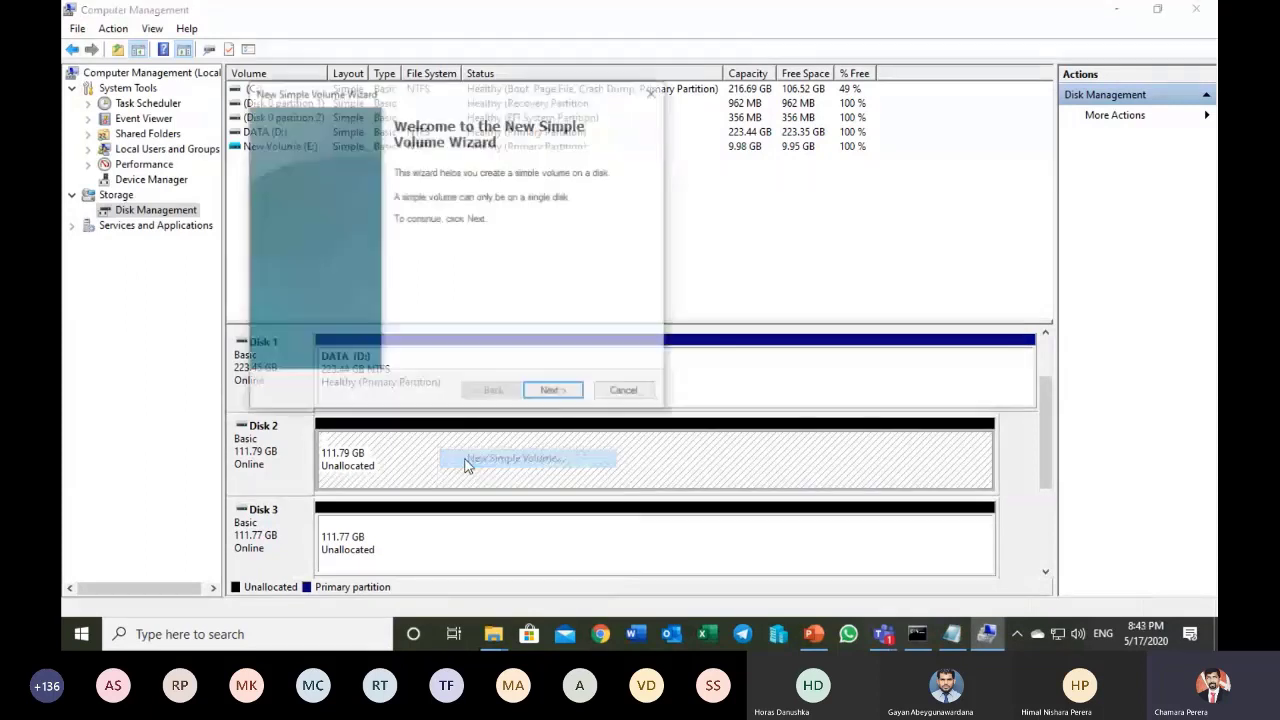
pyautogui.click(540, 394)
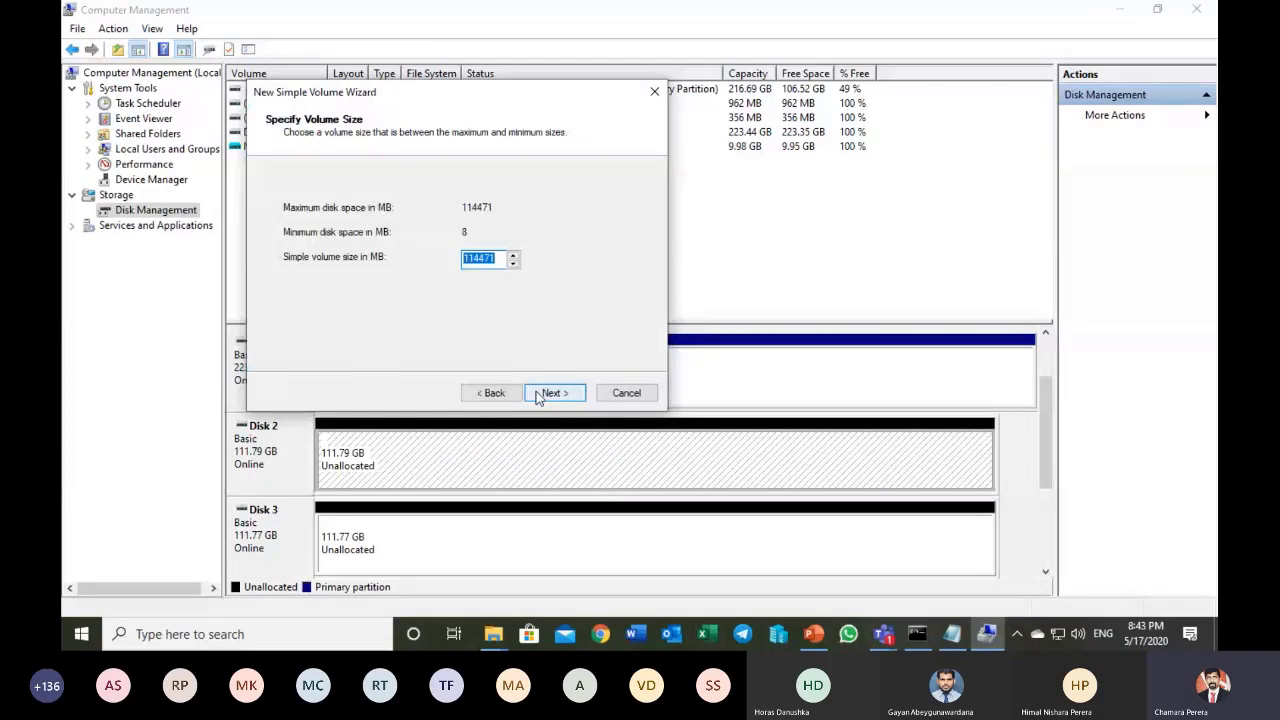
pyautogui.write('25000')
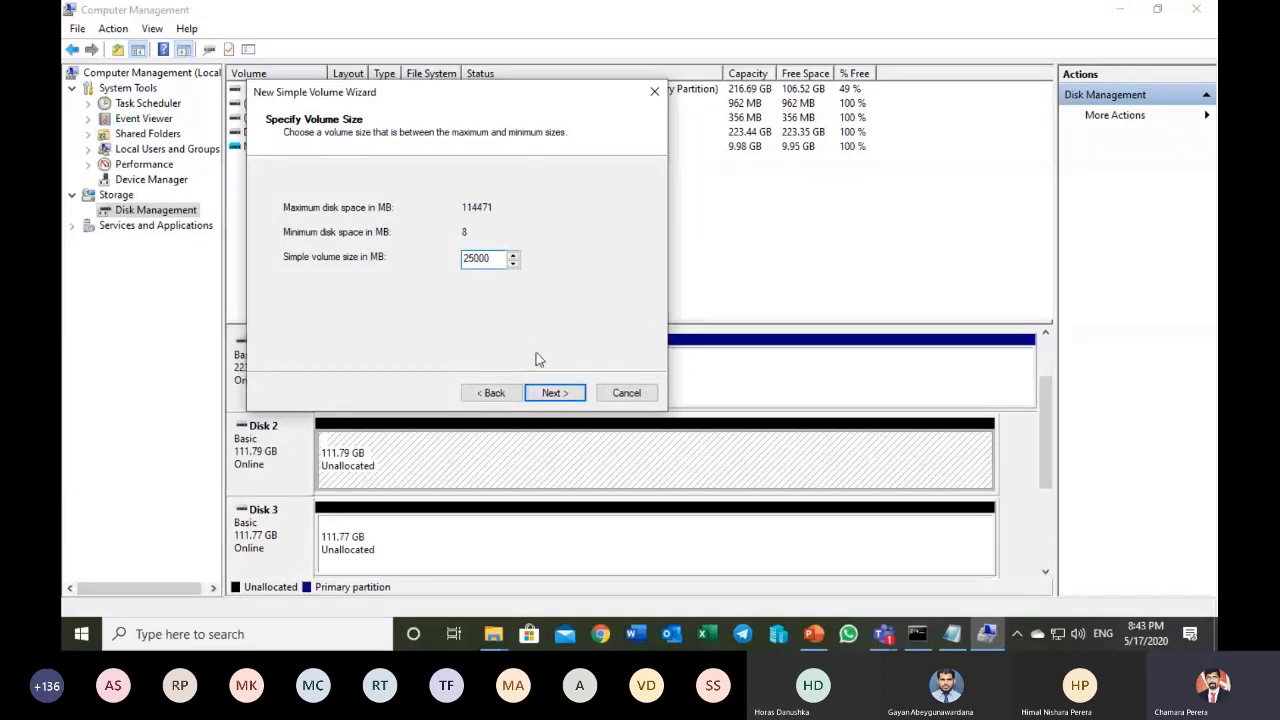
pyautogui.click(552, 393)
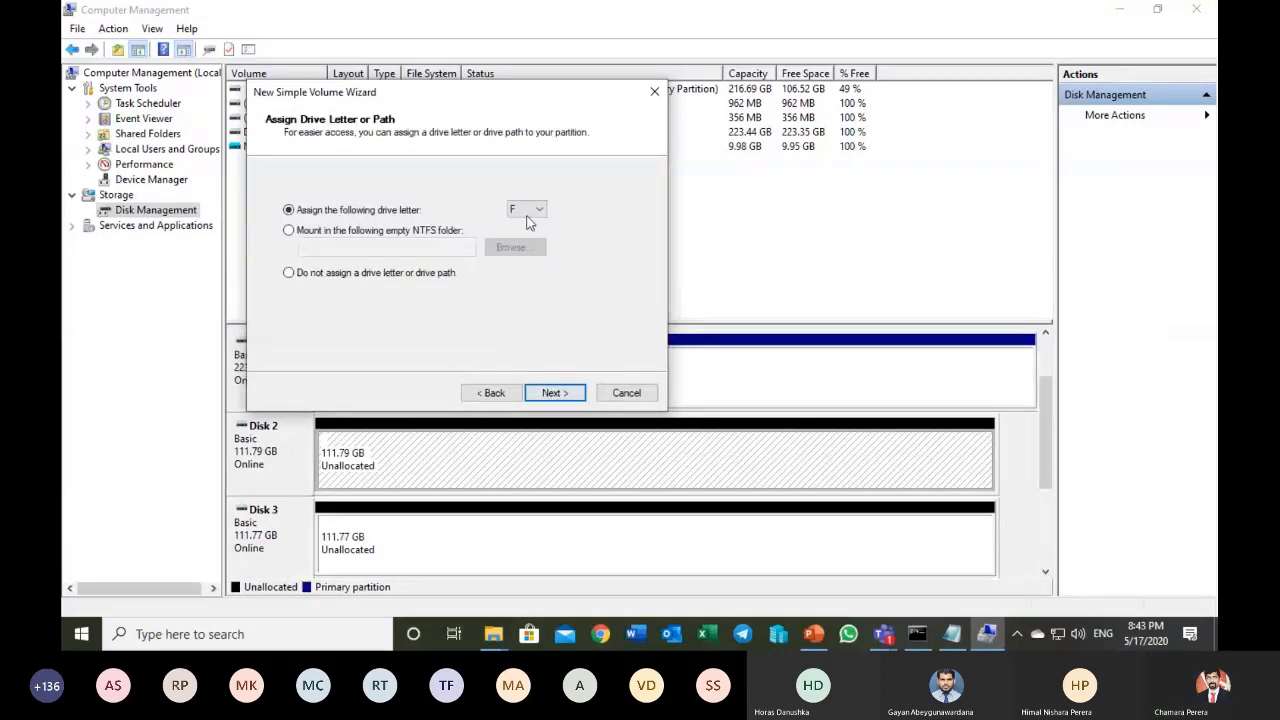
pyautogui.click(557, 391)
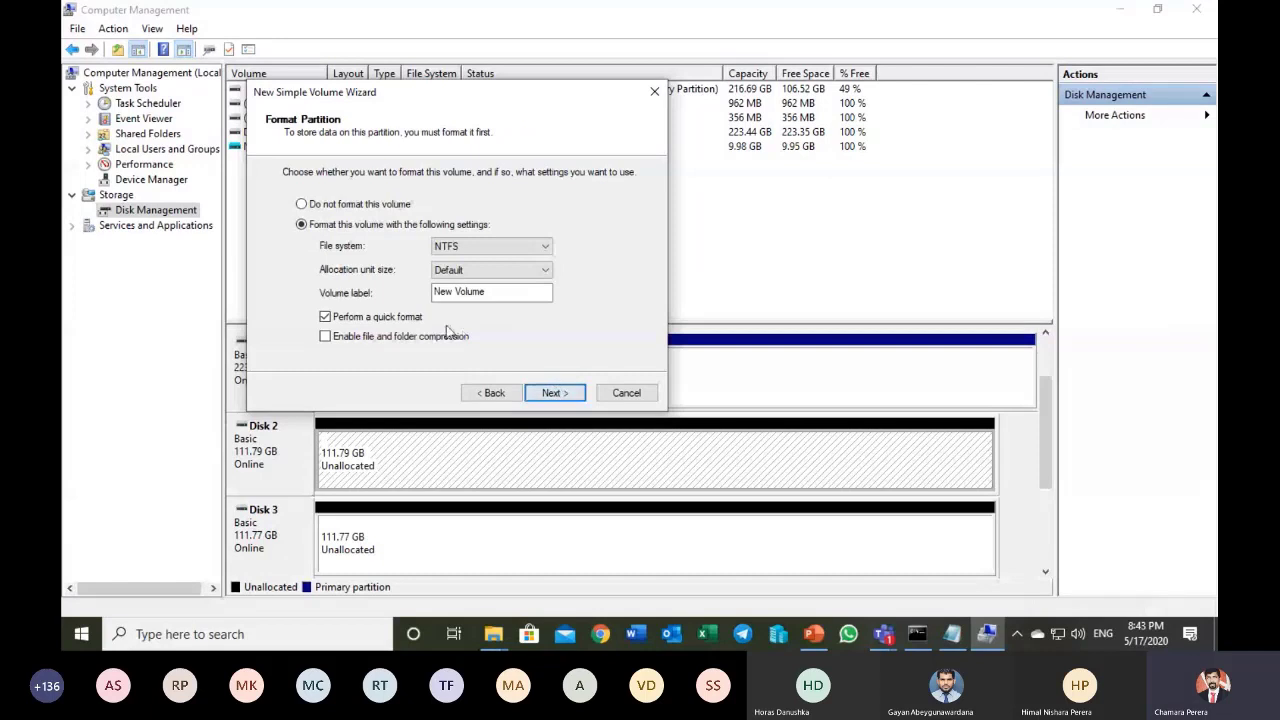
# - Create the volume with an NTFS quick format, default allocation unit size and label New Volume, and minimize its File Explorer window
pyautogui.moveTo(504, 292); pyautogui.dragTo(432, 292)
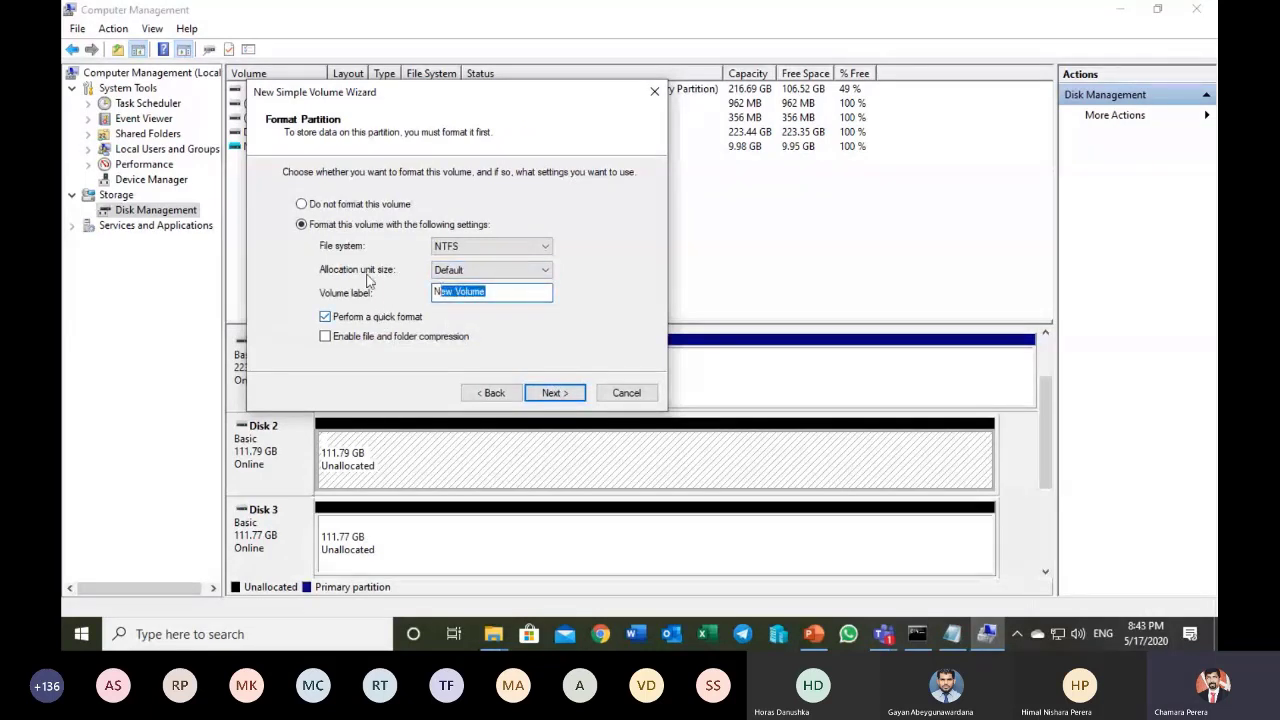
pyautogui.click(438, 249)
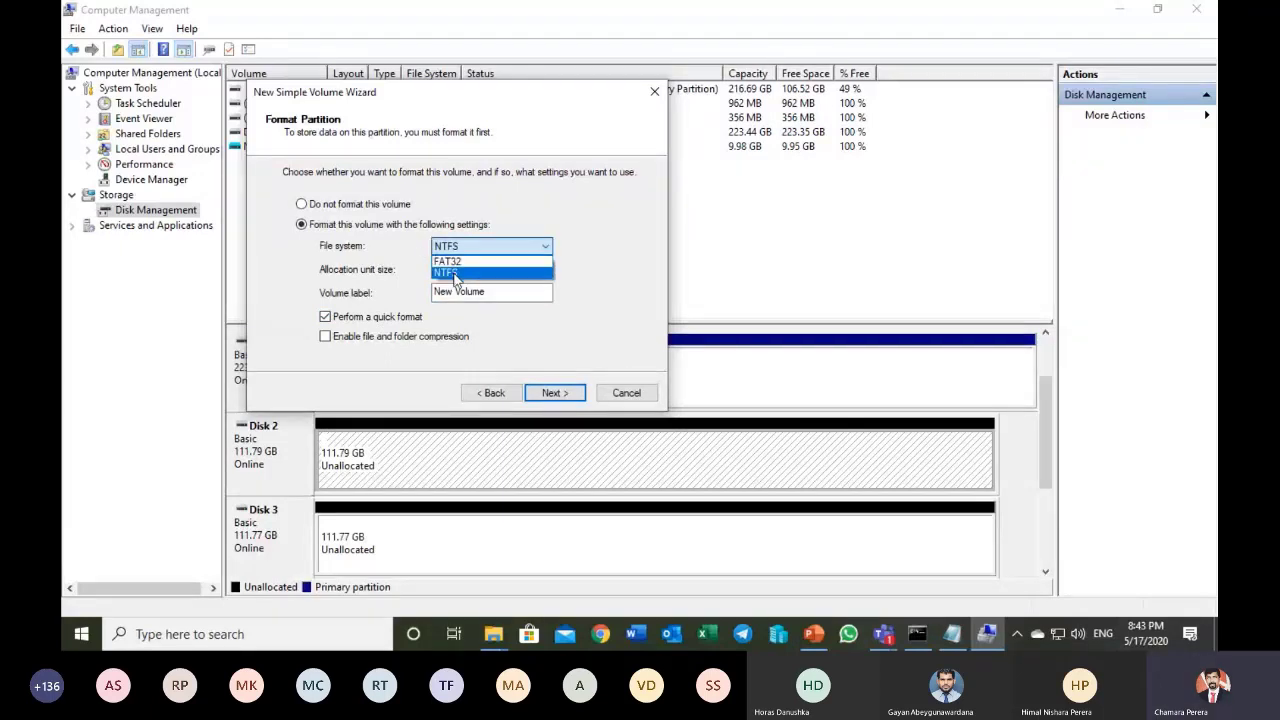
pyautogui.click(455, 274)
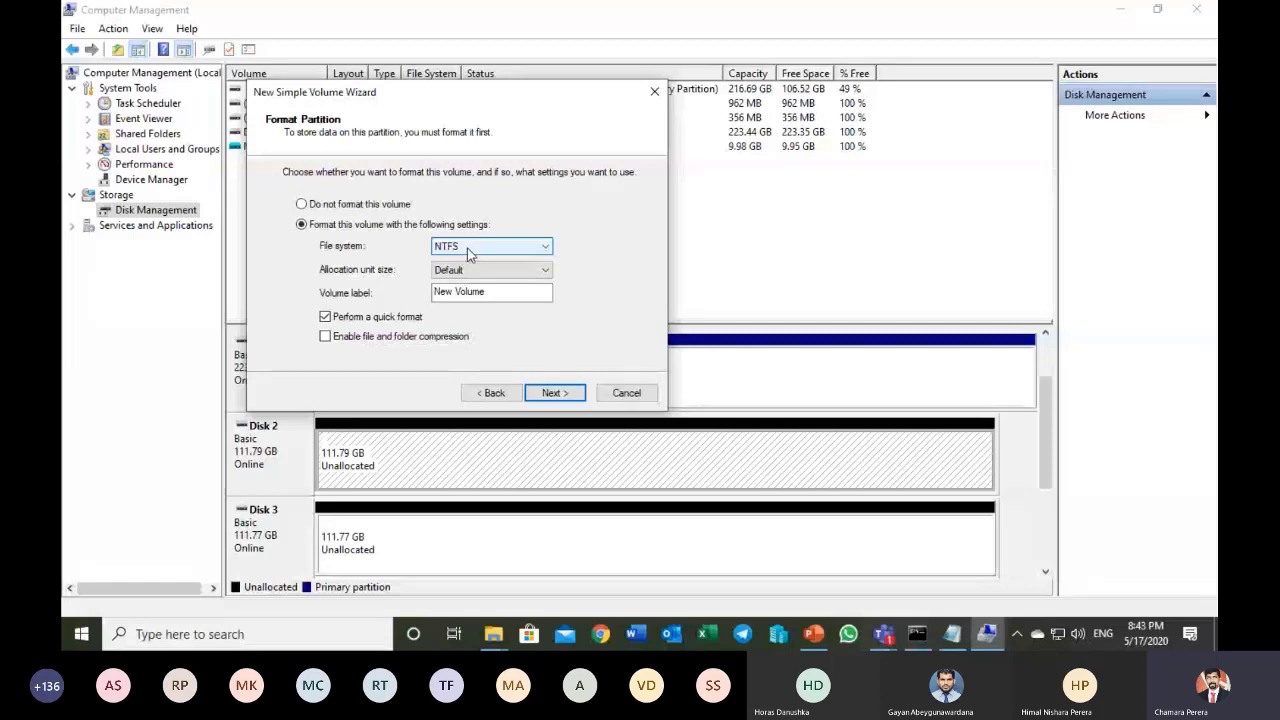
pyautogui.click(555, 393)
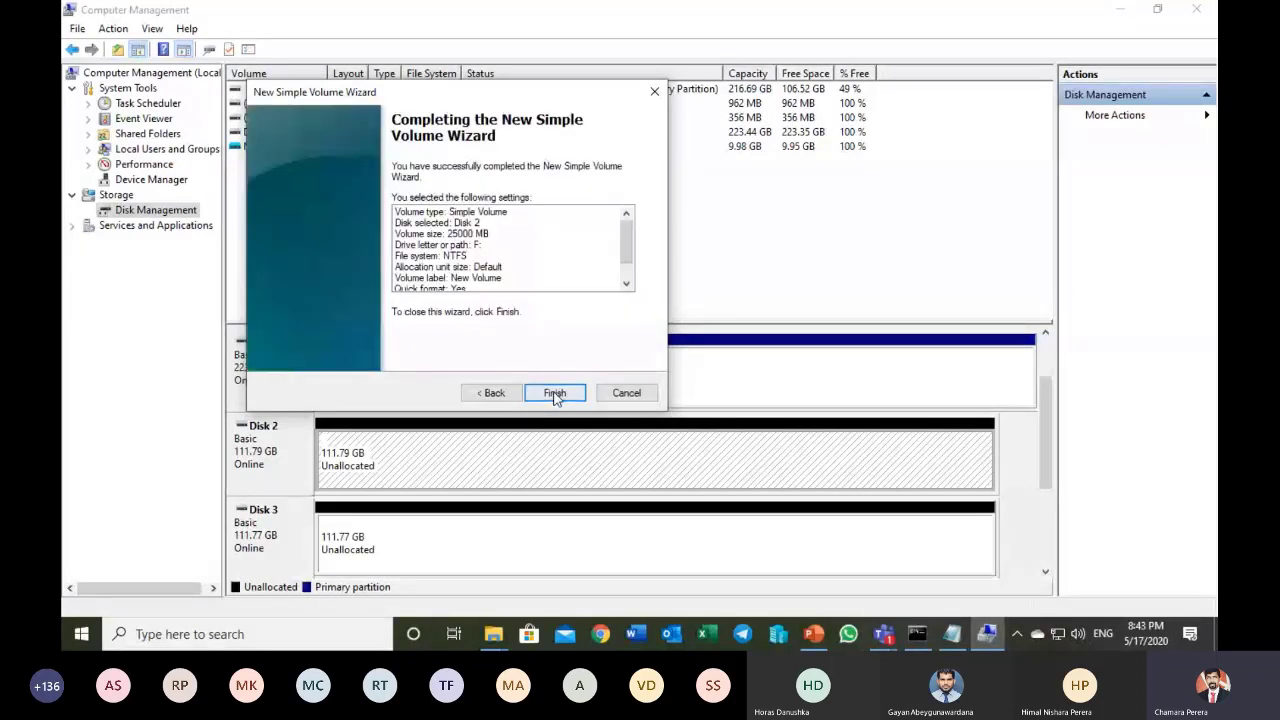
pyautogui.click(555, 393)
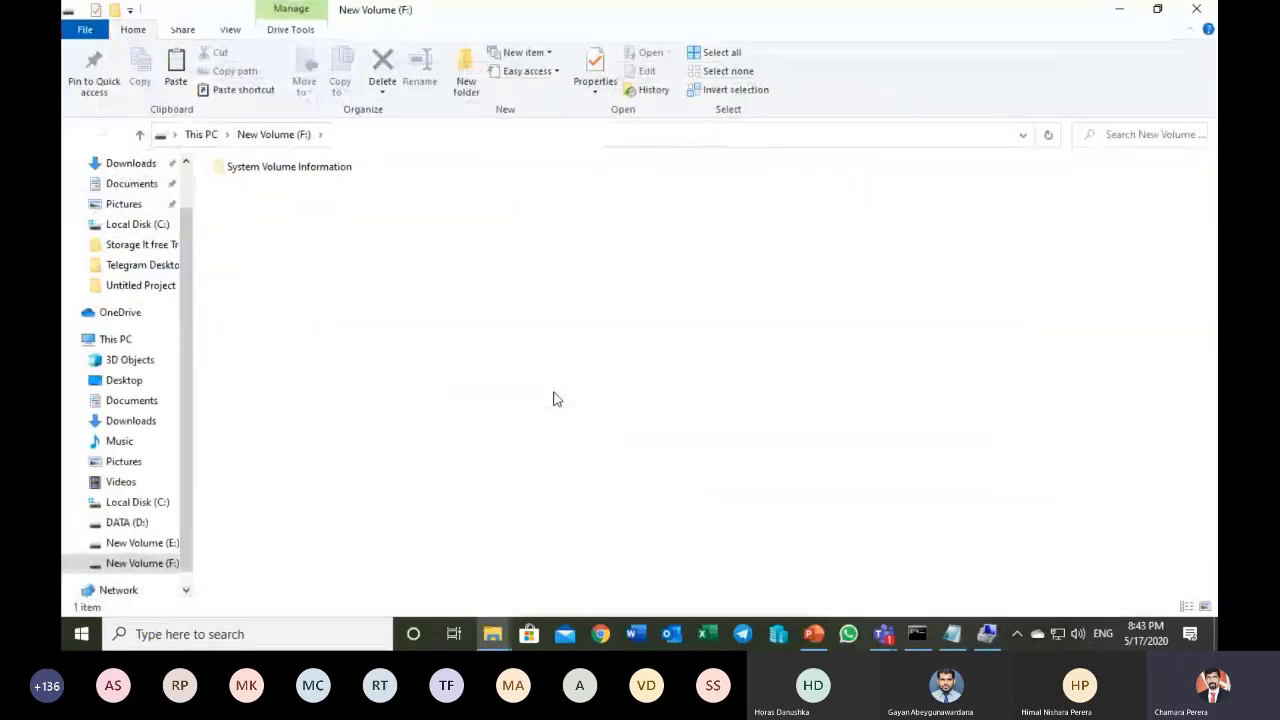
pyautogui.click(1118, 11)
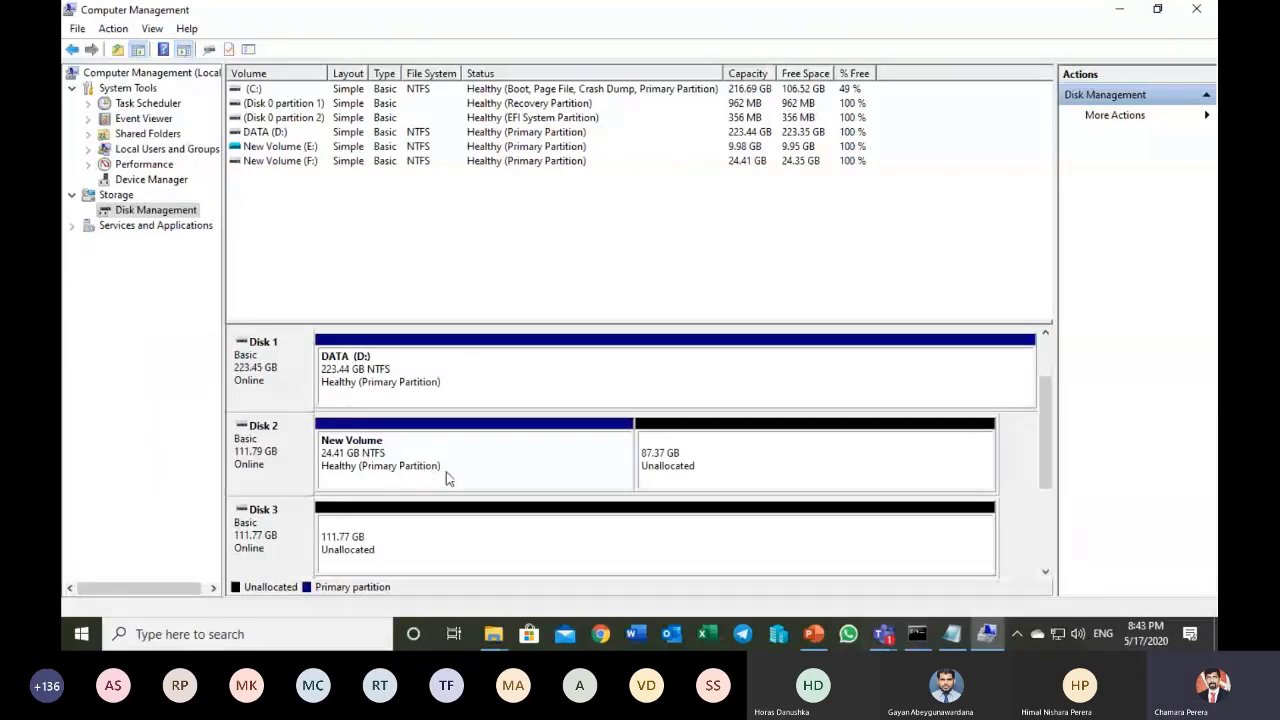
# - Create a second simple volume of 25000 MB on Disk 2's unallocated space, with drive letter G and NTFS formatting
pyautogui.rightClick(693, 462)
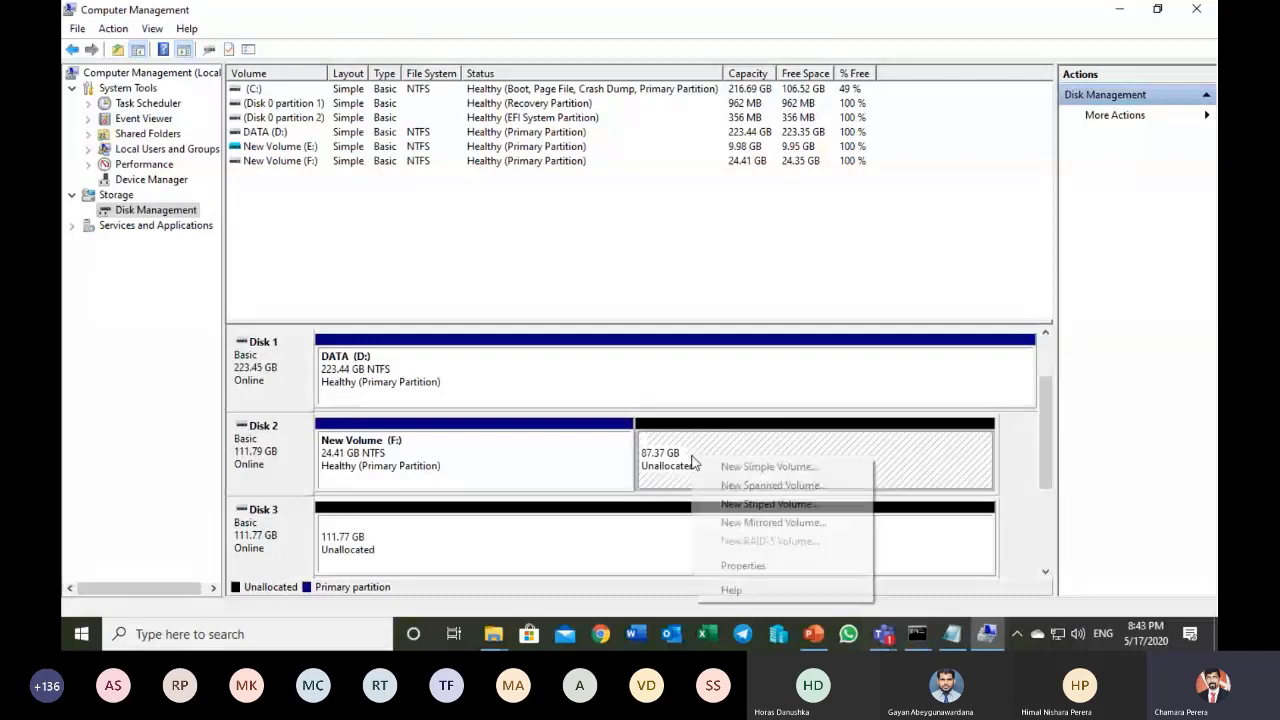
pyautogui.click(724, 467)
pyautogui.click(551, 393)
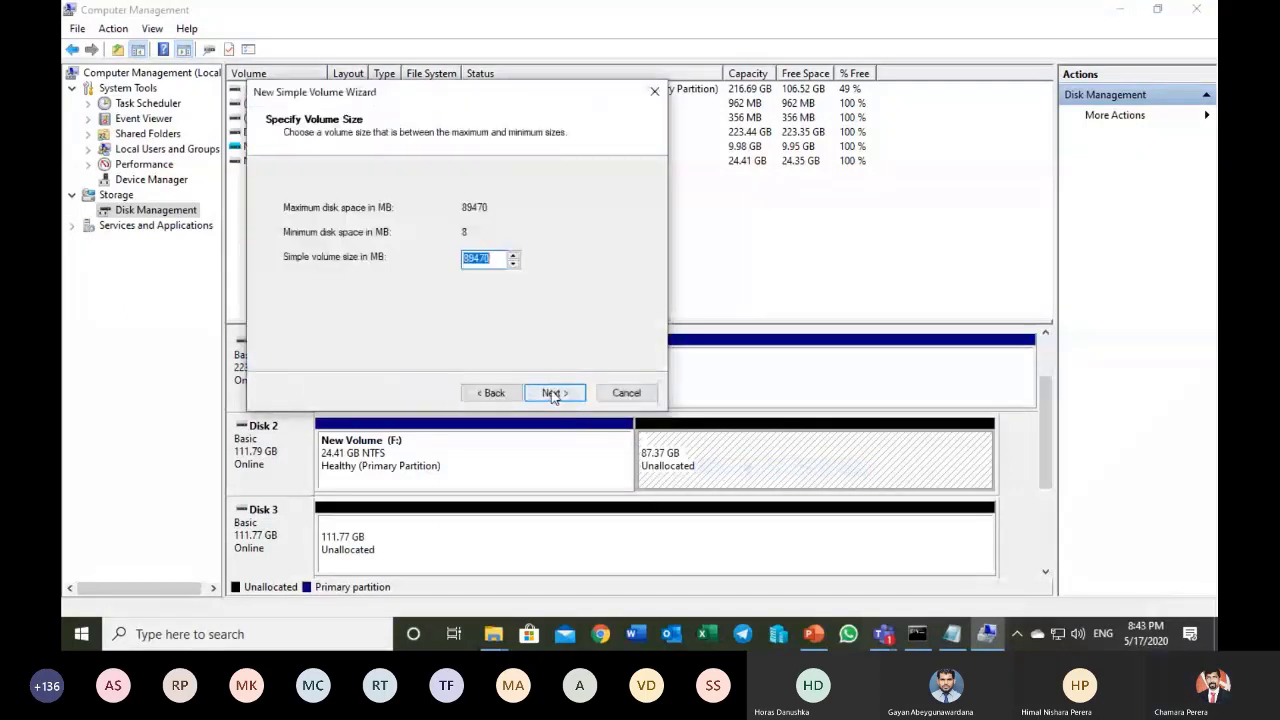
pyautogui.write('25000')
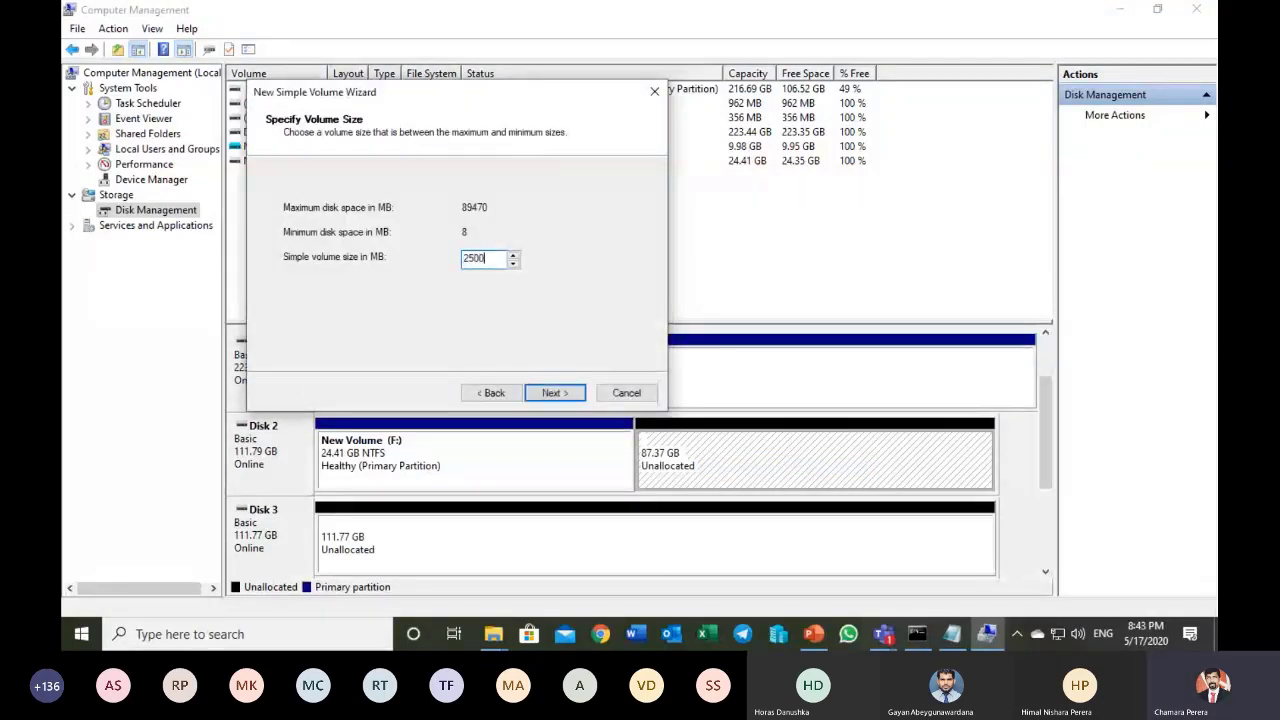
pyautogui.click(565, 396)
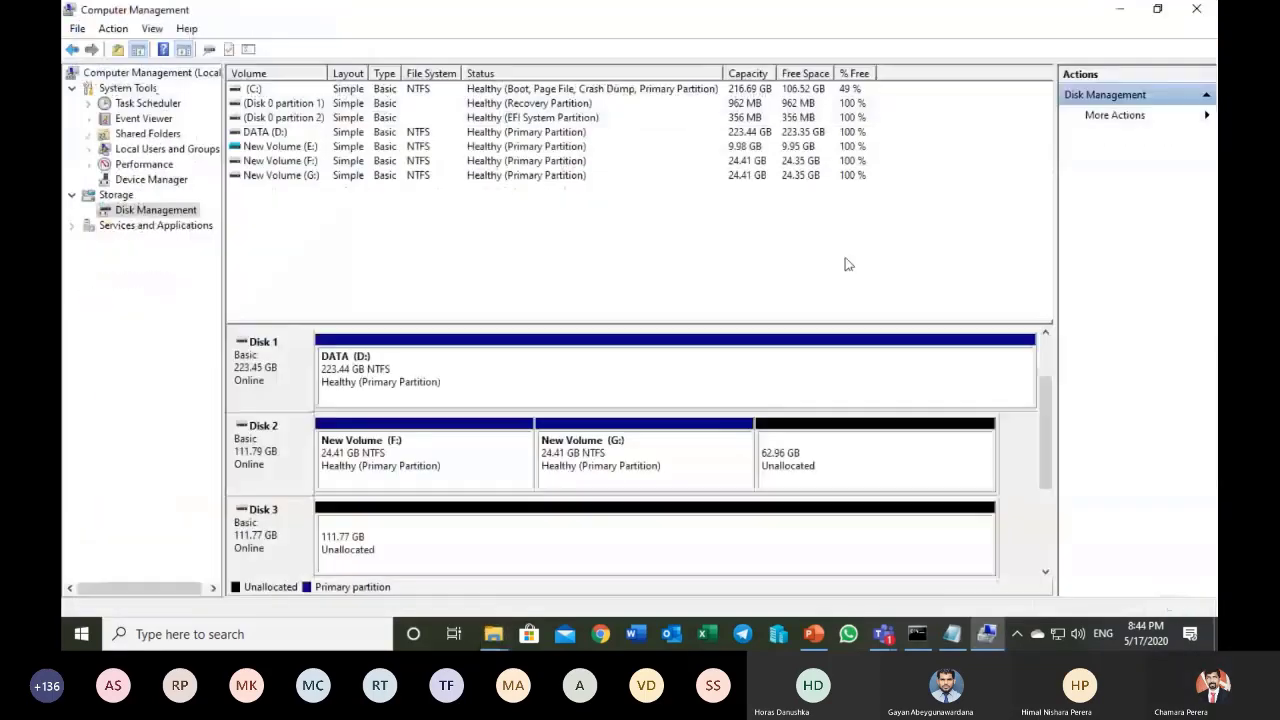
# - Create a third 25000 MB simple volume on Disk 2 with drive letter H and NTFS quick format, and close its File Explorer window
pyautogui.rightClick(774, 456)
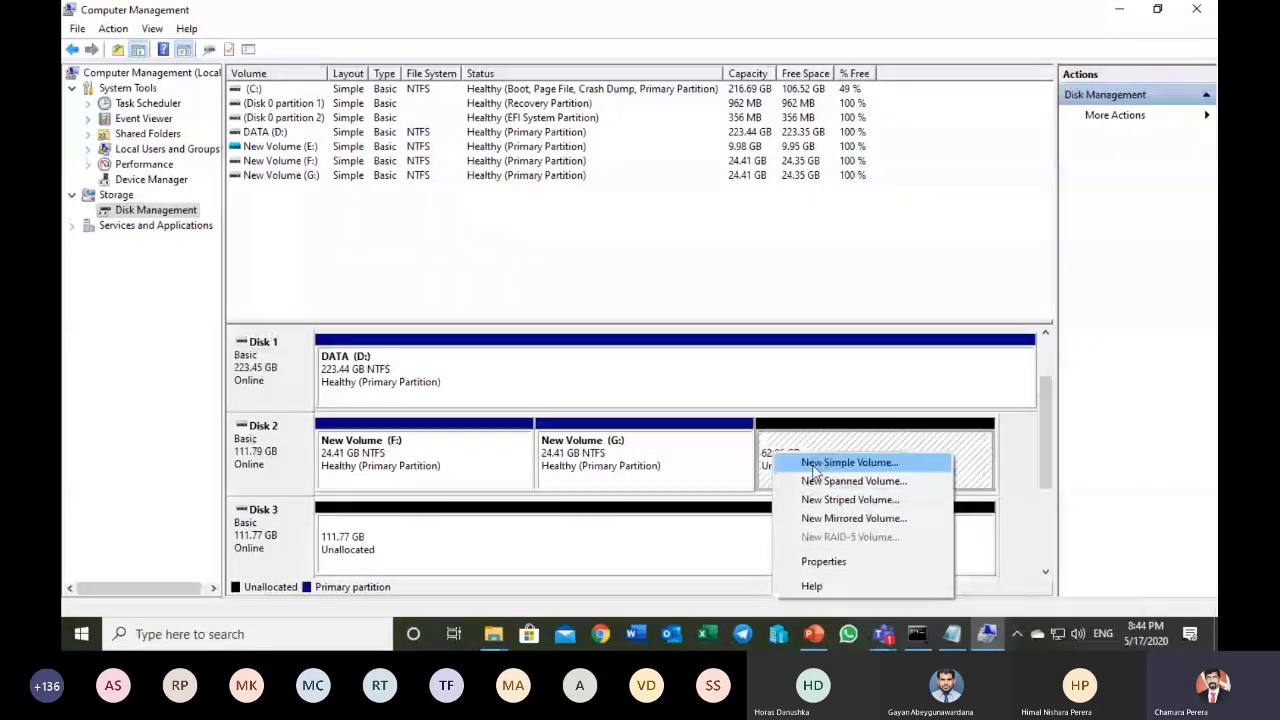
pyautogui.click(848, 462)
pyautogui.click(555, 392)
pyautogui.write('25000')
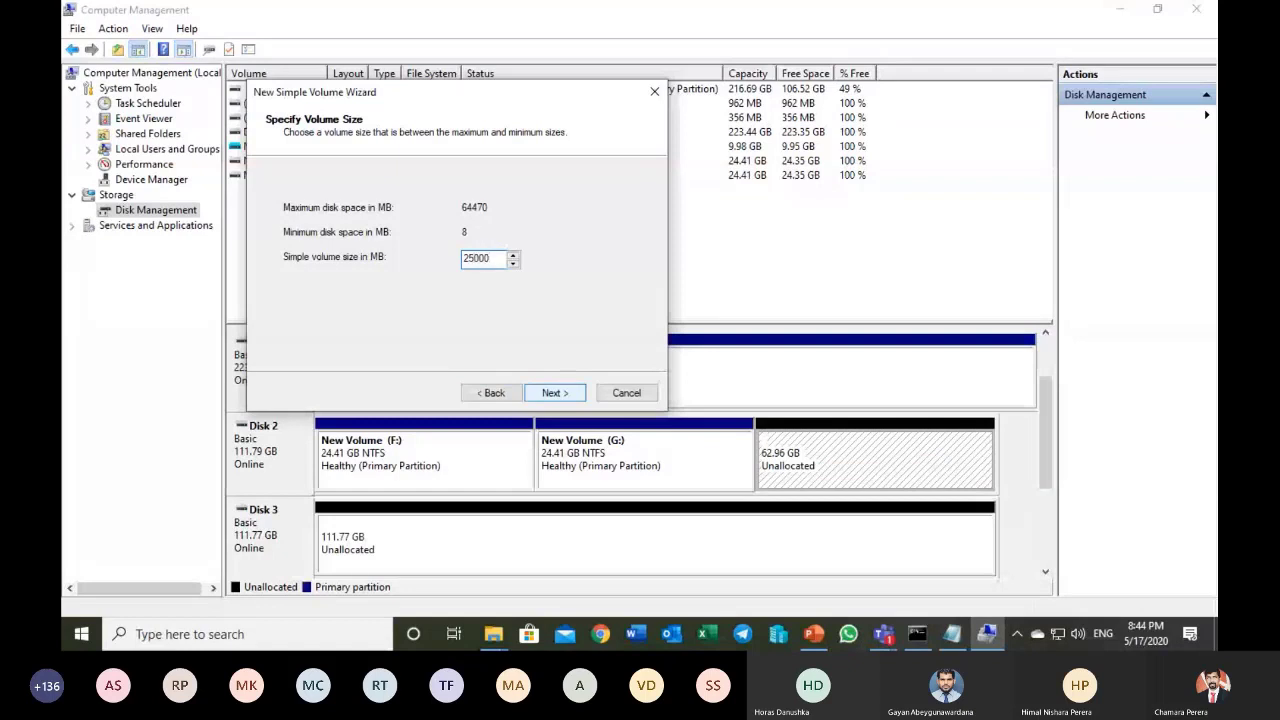
pyautogui.click(560, 395)
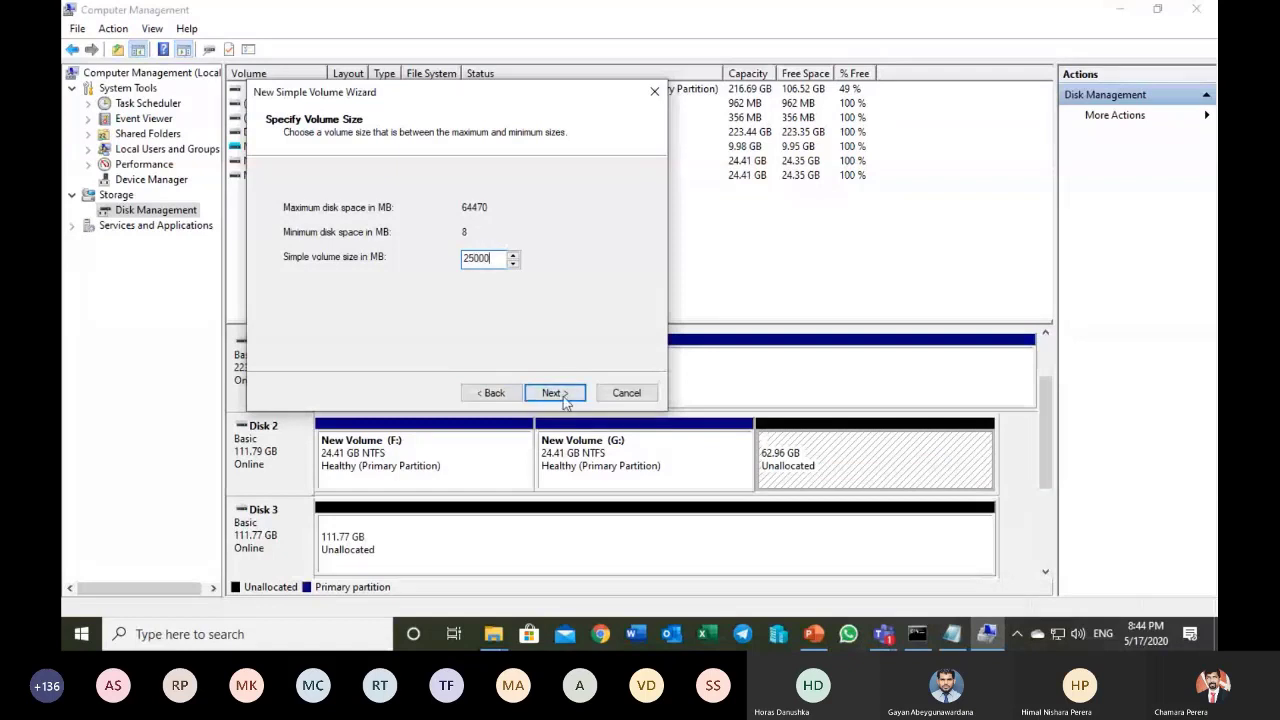
pyautogui.click(553, 393)
pyautogui.click(553, 393)
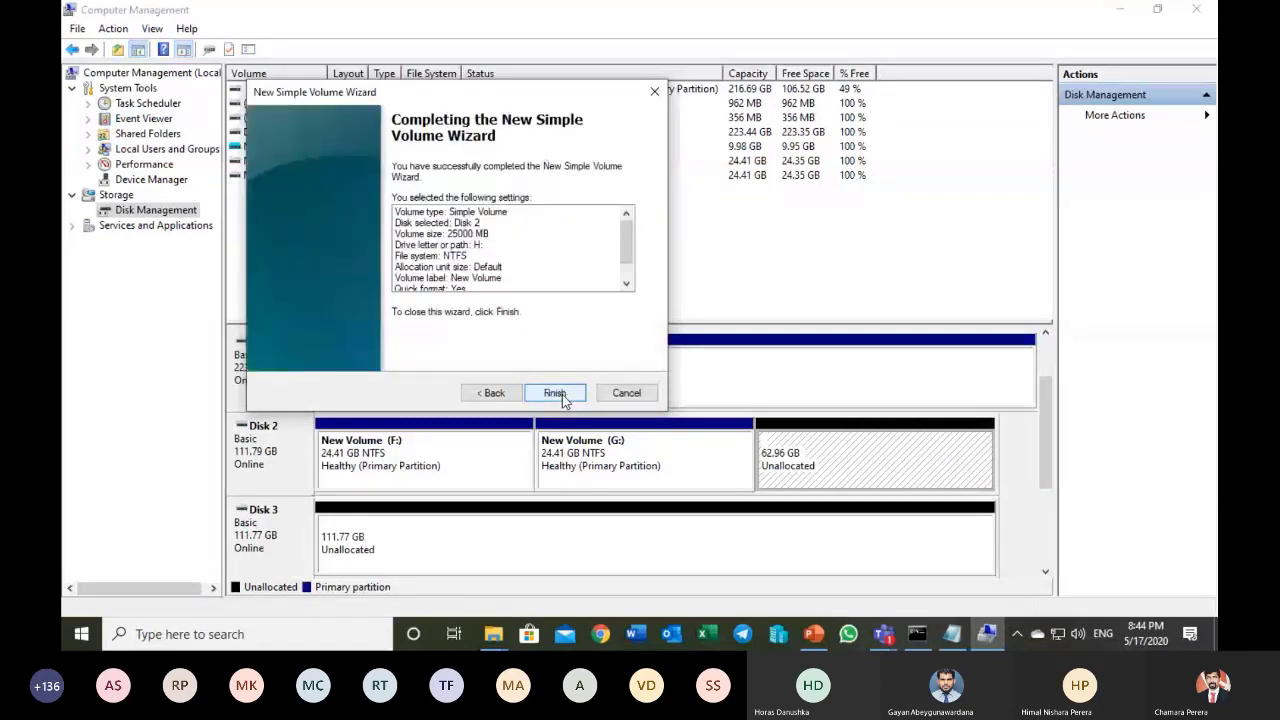
pyautogui.click(553, 393)
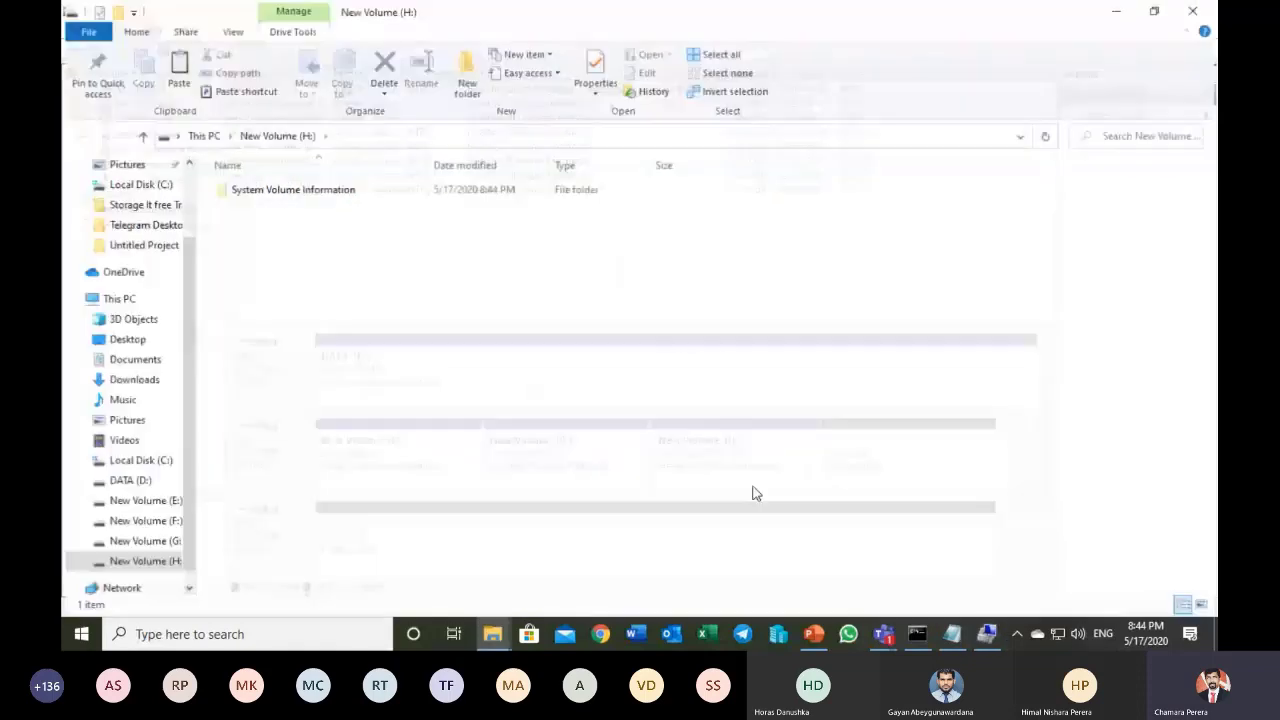
pyautogui.click(1197, 9)
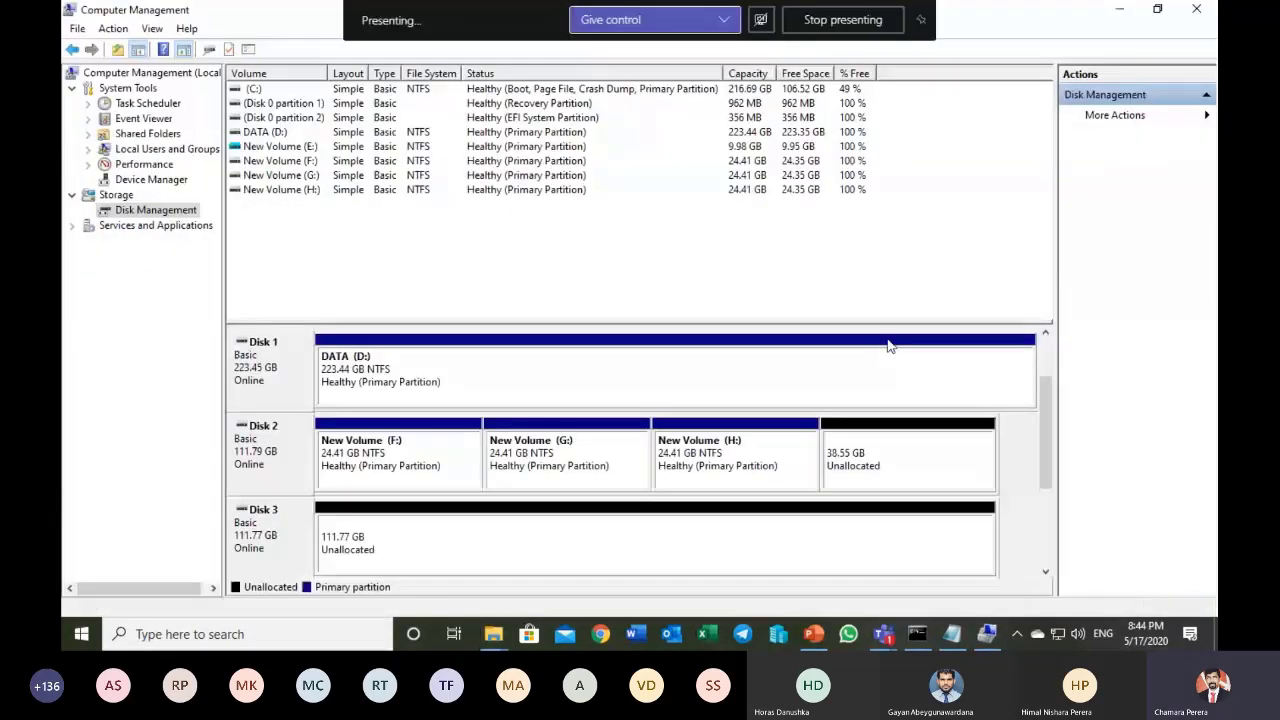
# - Create a fourth 25000 MB simple volume on Disk 2 with drive letter I and NTFS quick format, and close its File Explorer window
pyautogui.rightClick(895, 463)
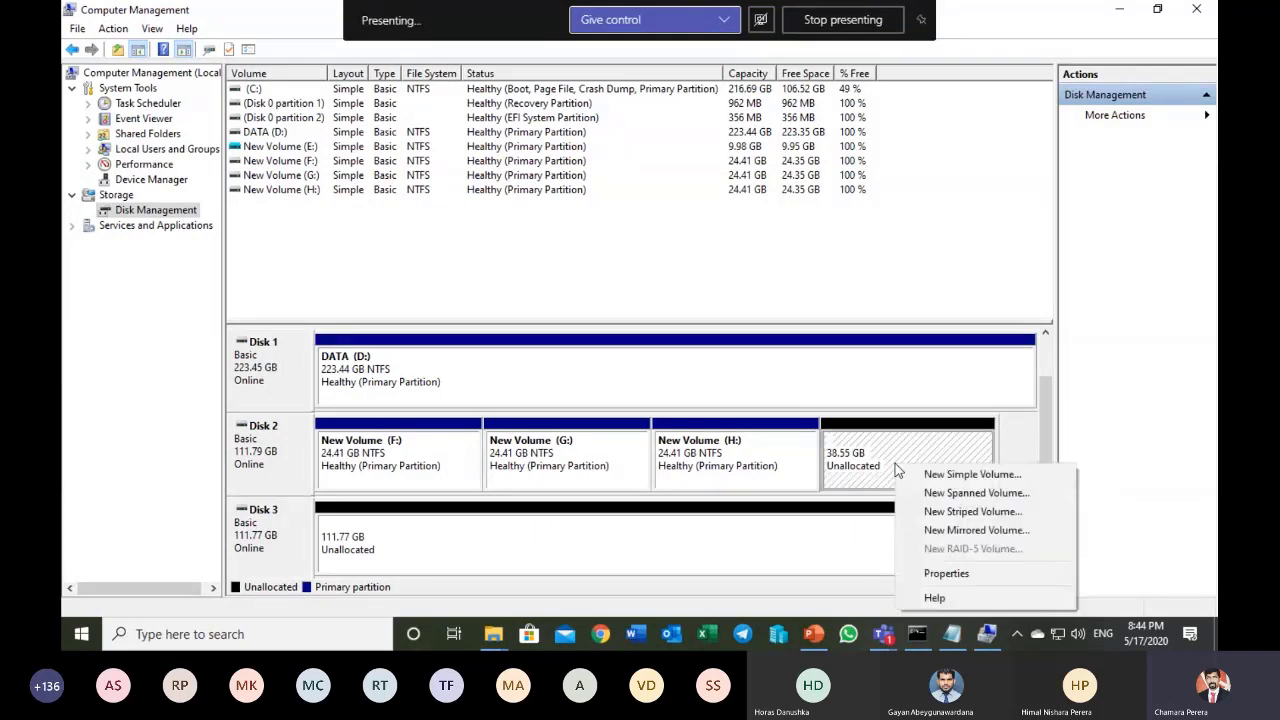
pyautogui.click(925, 475)
pyautogui.click(560, 395)
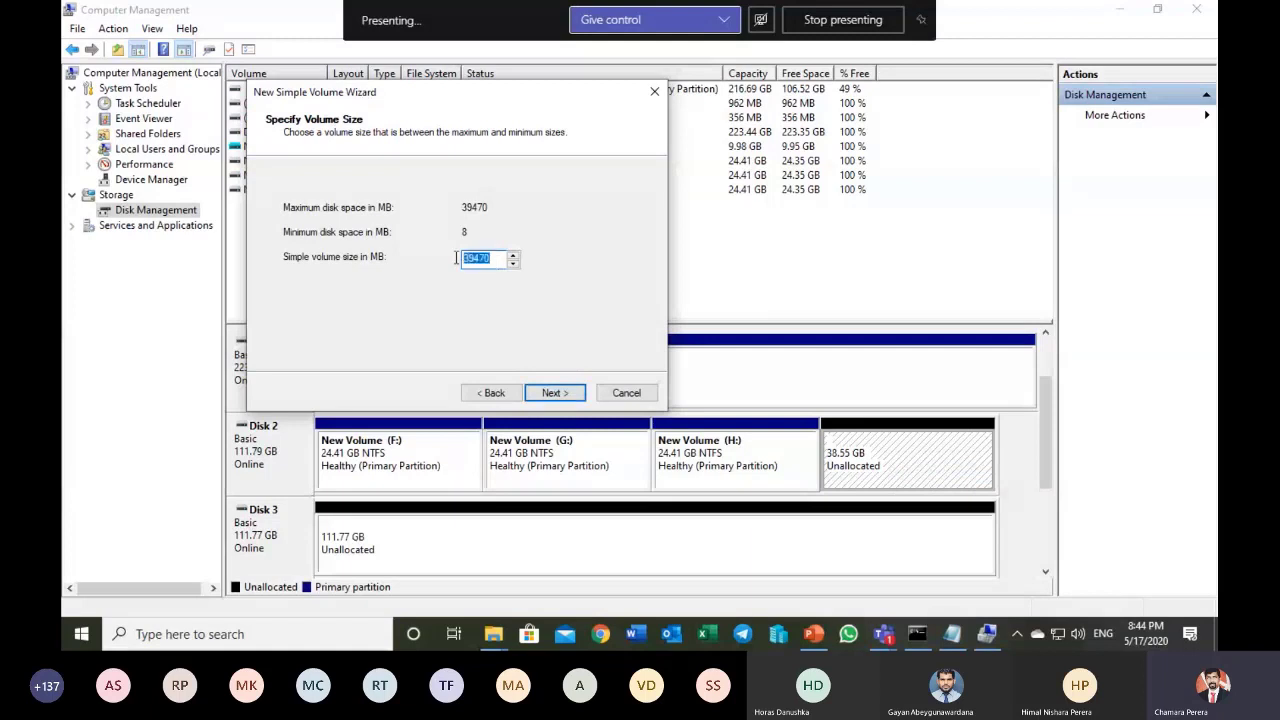
pyautogui.write('25000')
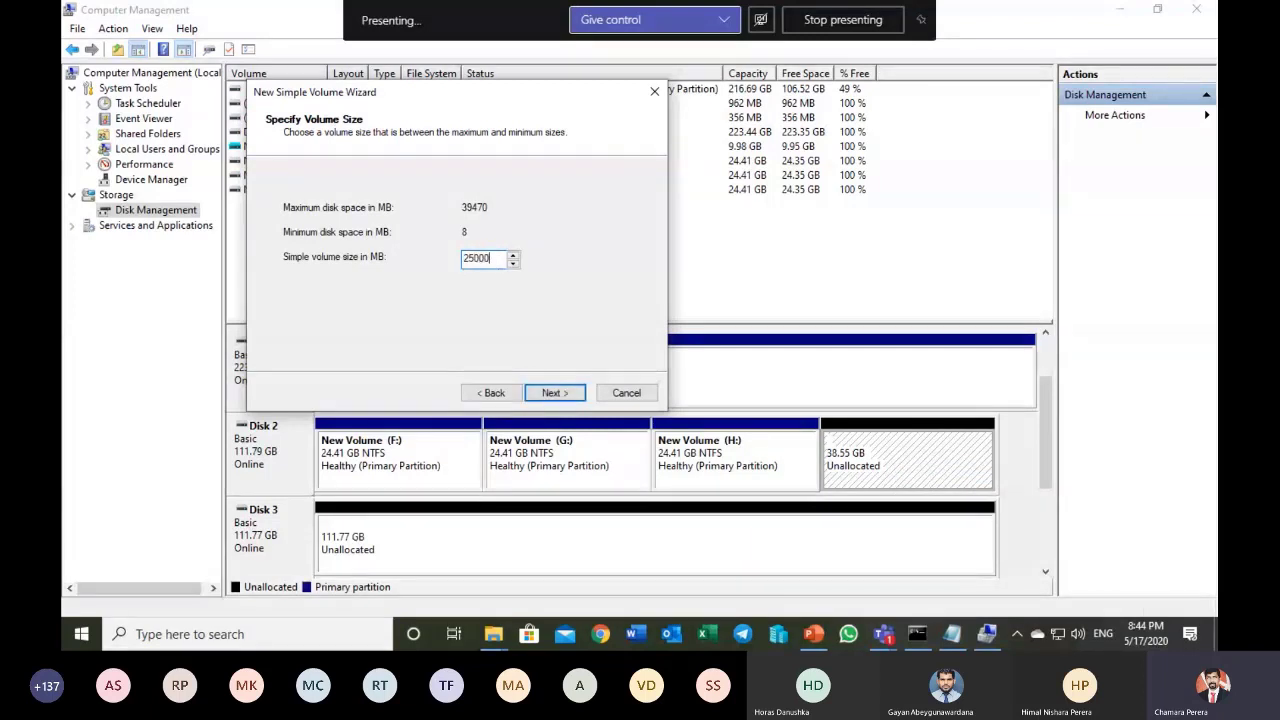
pyautogui.click(555, 395)
pyautogui.click(555, 395)
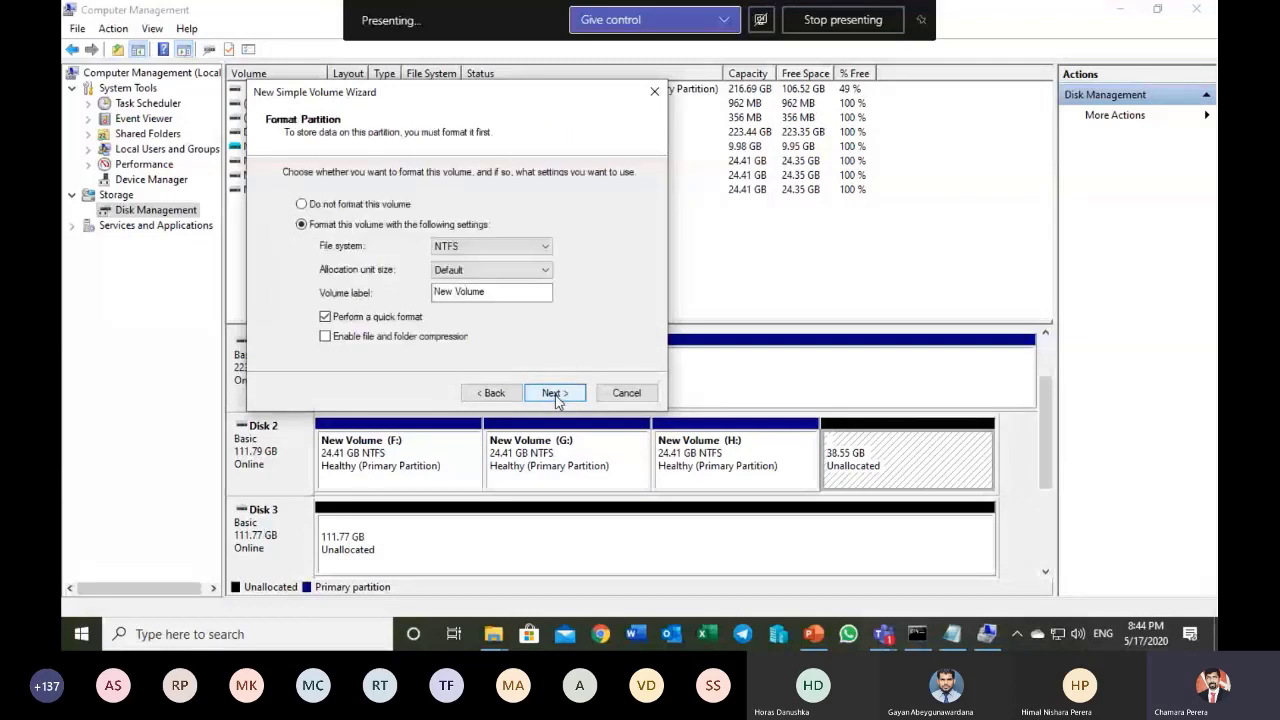
pyautogui.click(555, 394)
pyautogui.click(554, 393)
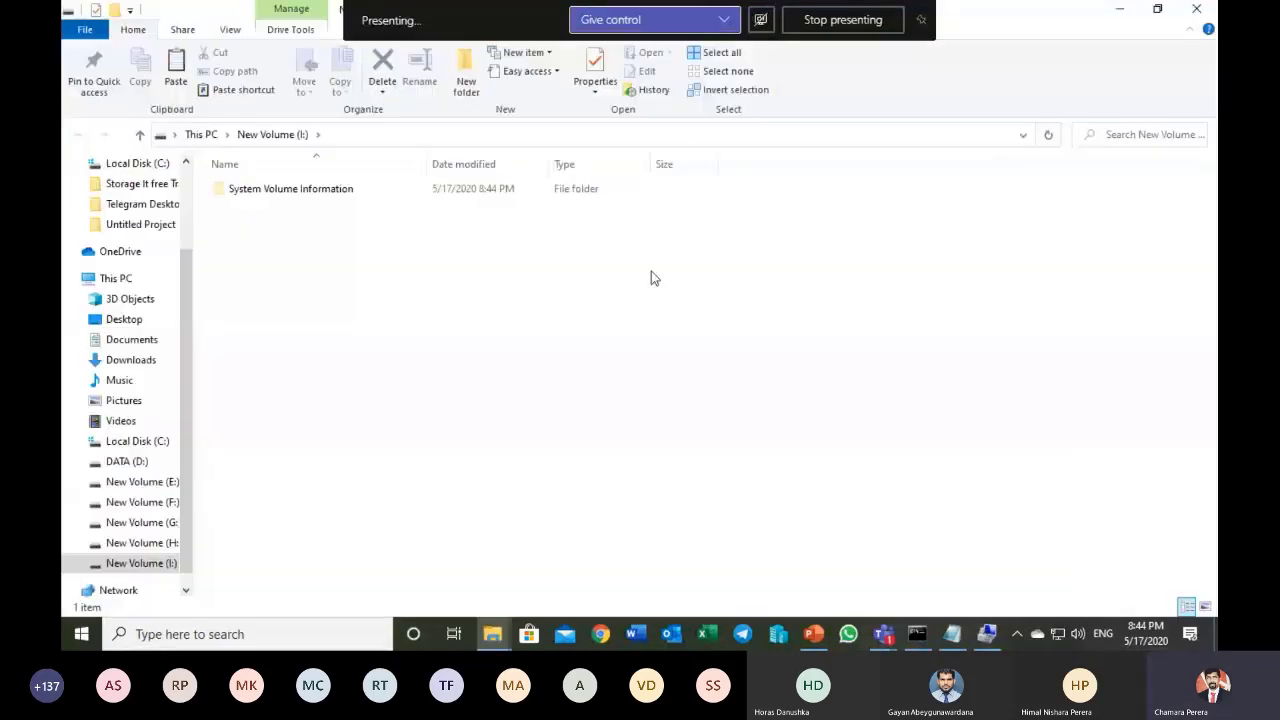
pyautogui.click(1191, 11)
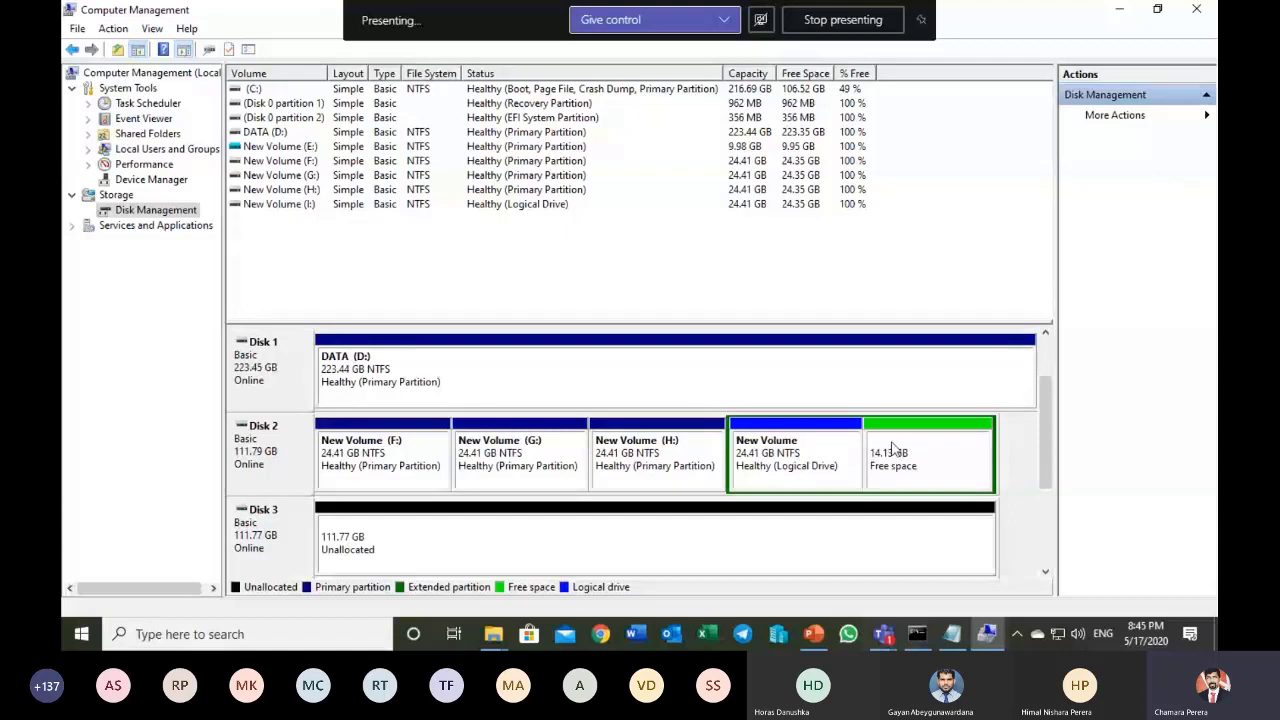
# - Create a 2000 MB NTFS simple volume with drive letter J in the free space of Disk 2's extended partition
pyautogui.rightClick(893, 450)
pyautogui.click(940, 461)
pyautogui.click(557, 392)
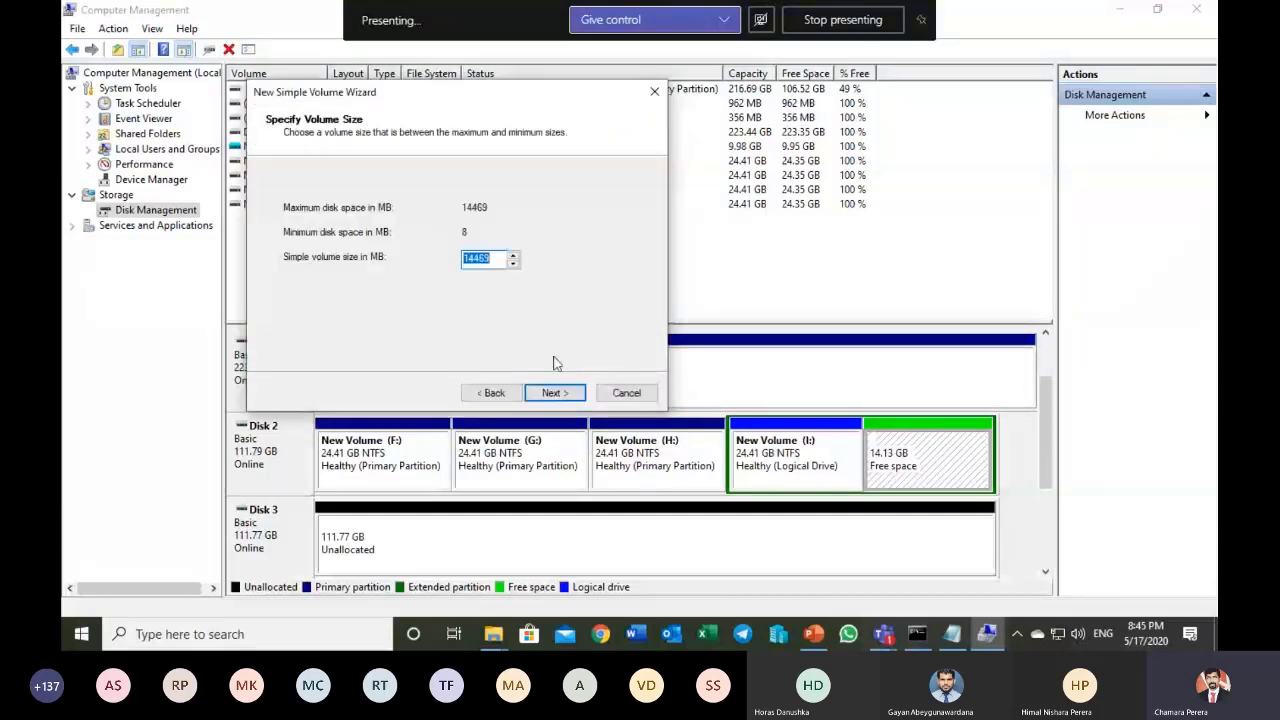
pyautogui.write('2000')
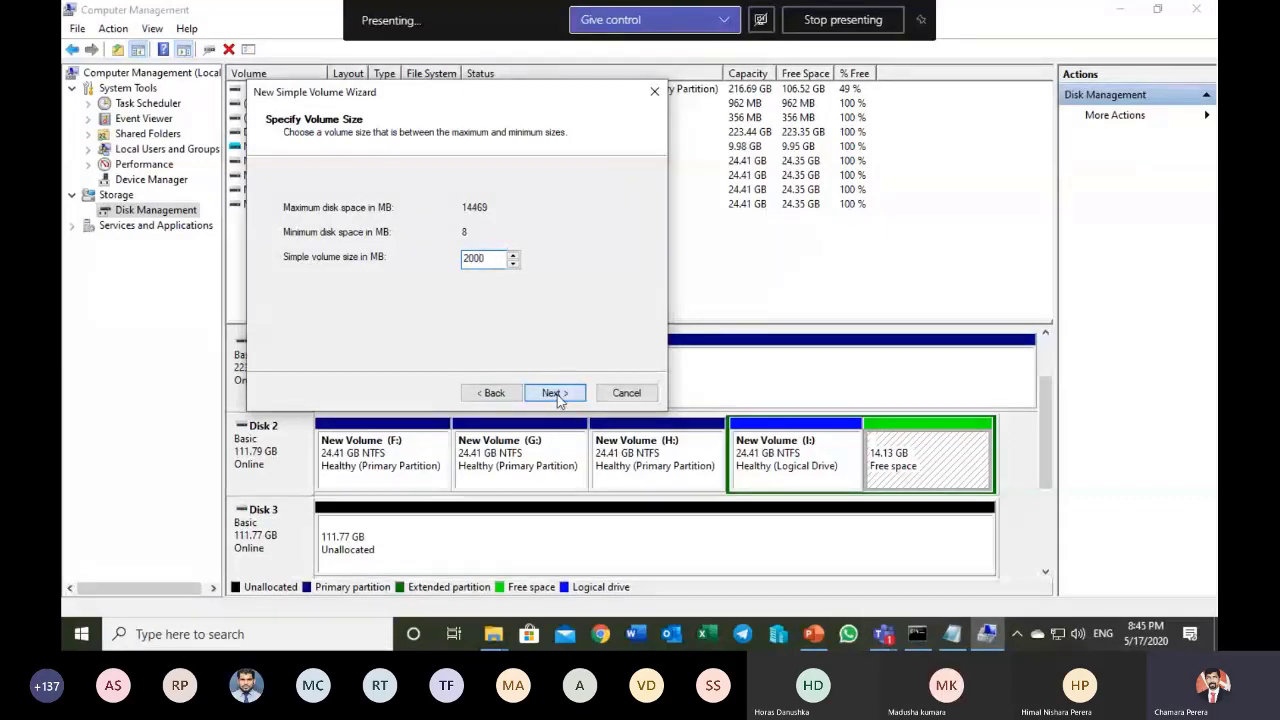
pyautogui.click(553, 393)
pyautogui.click(553, 393)
pyautogui.click(553, 393)
pyautogui.click(553, 393)
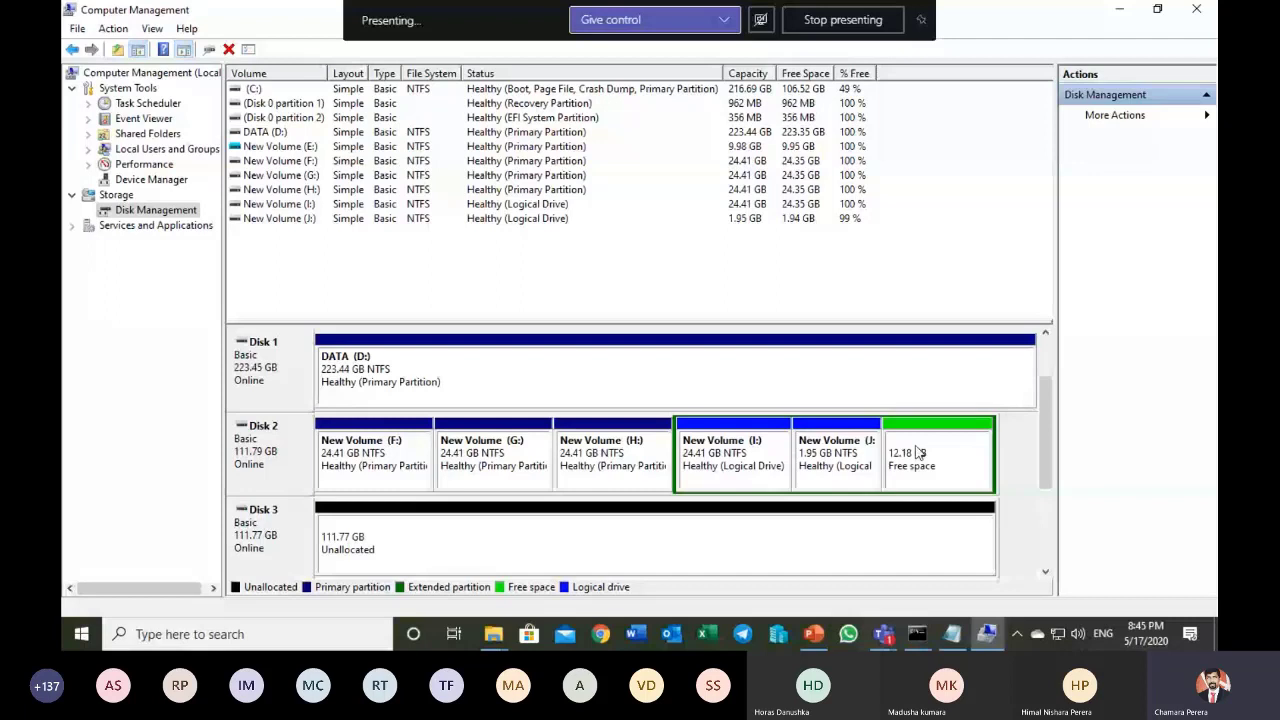
# - Switch to the PowerPoint presentation and show the MBR and GPT slide
pyautogui.moveTo(806, 641)
pyautogui.click(815, 640)
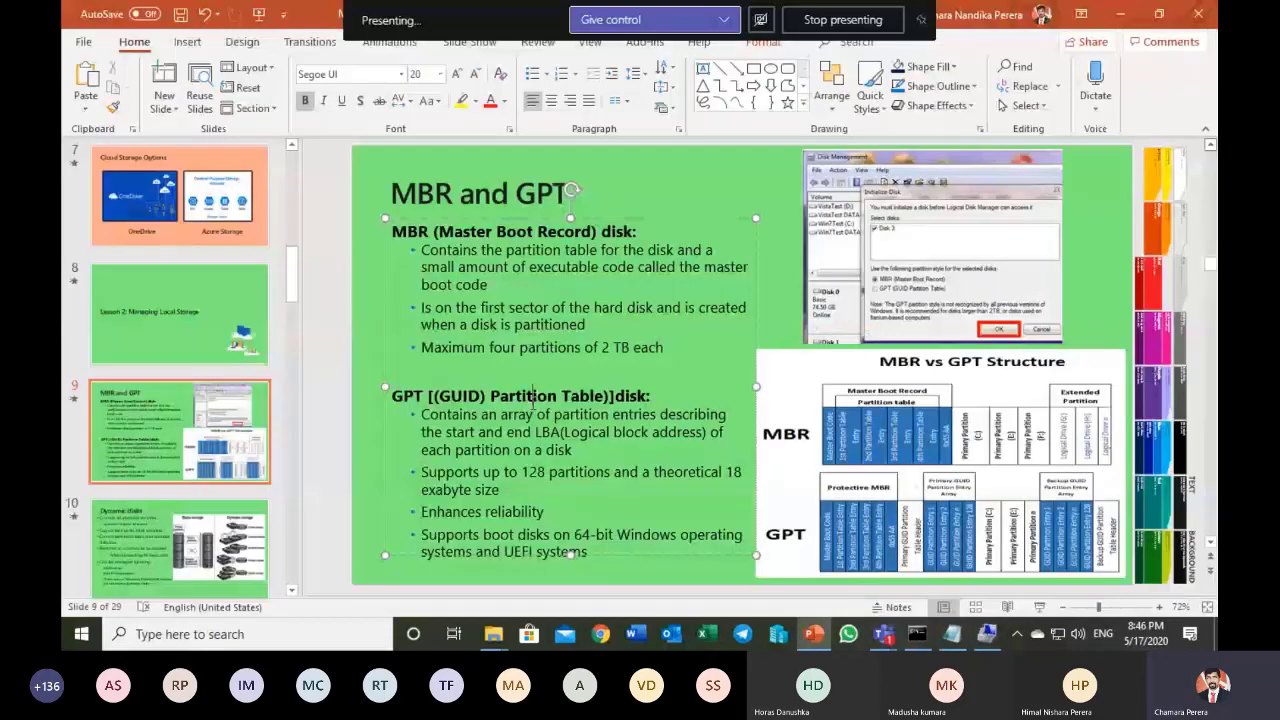
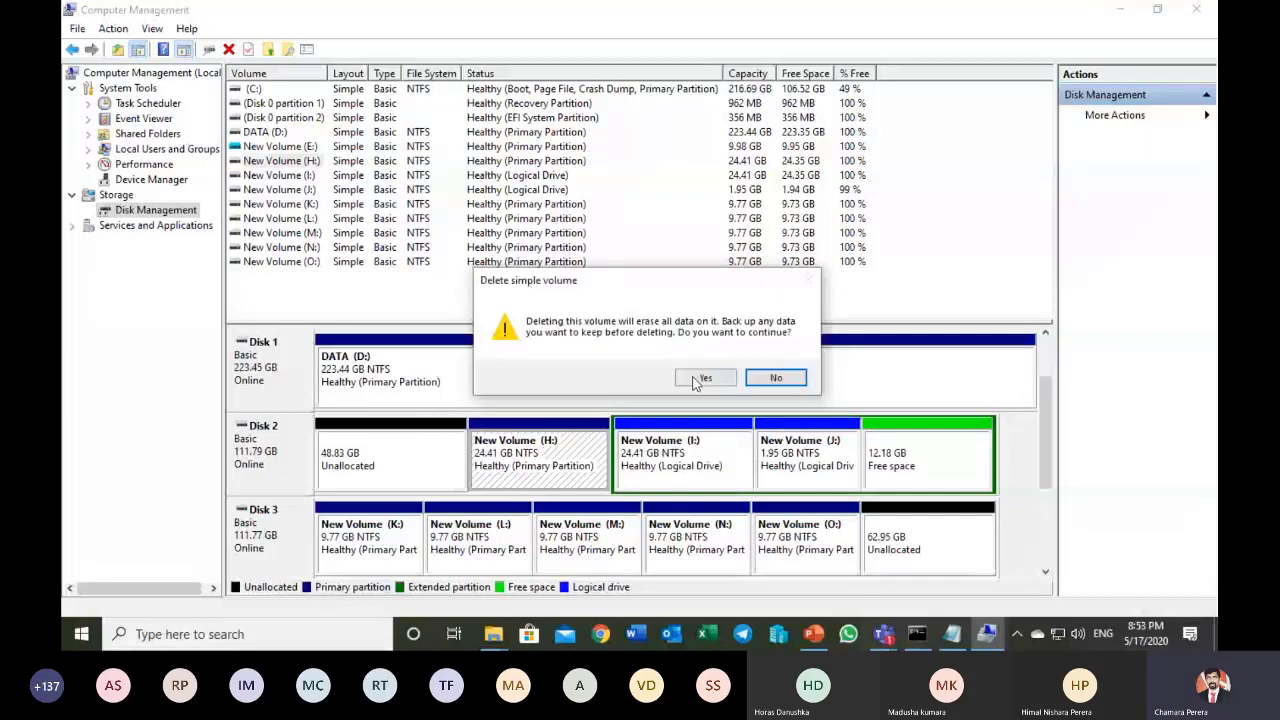
# - Delete the remaining volumes H:, I: and J: from Disk 2, and delete its empty extended partition
pyautogui.click(697, 381)
pyautogui.rightClick(585, 450)
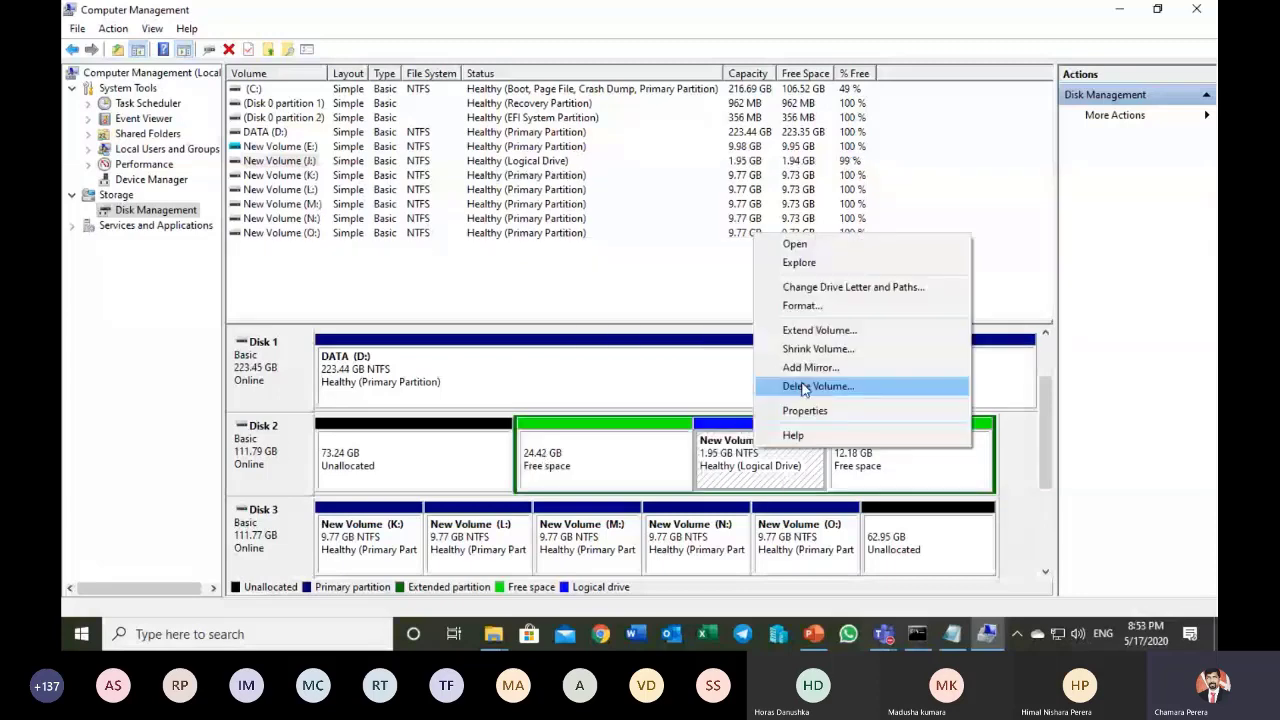
pyautogui.click(804, 387)
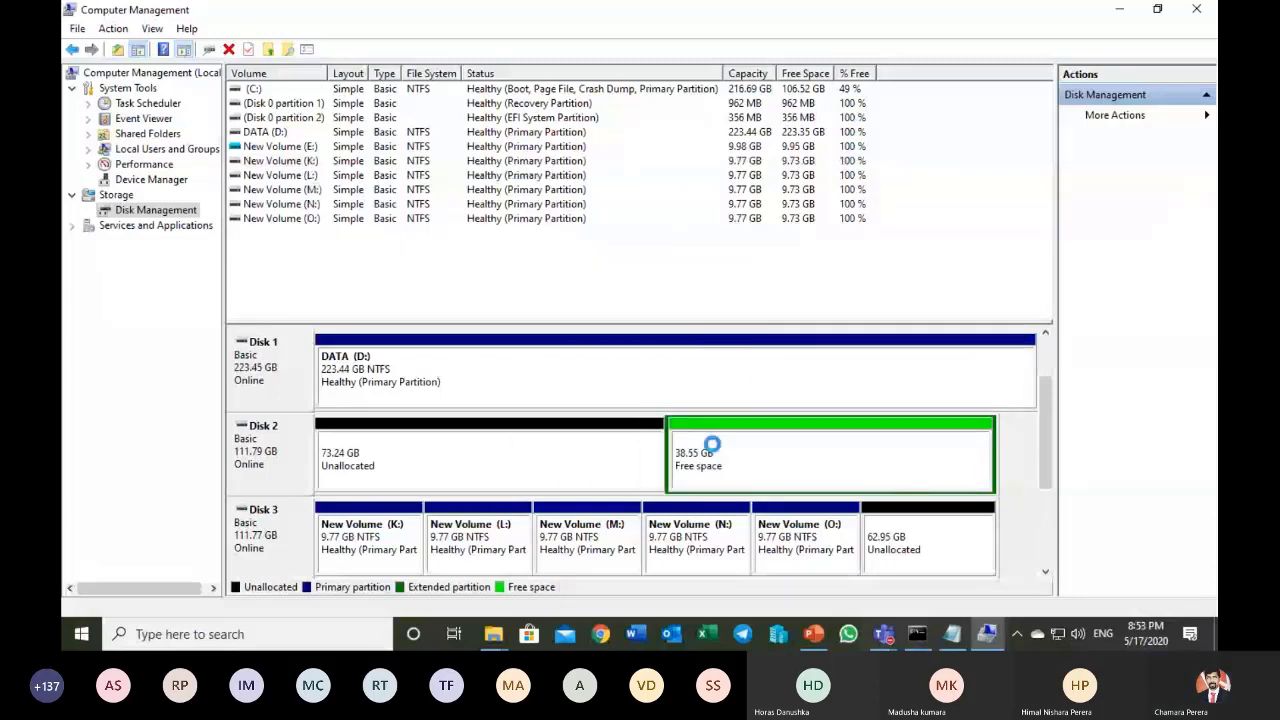
pyautogui.rightClick(713, 444)
pyautogui.click(767, 552)
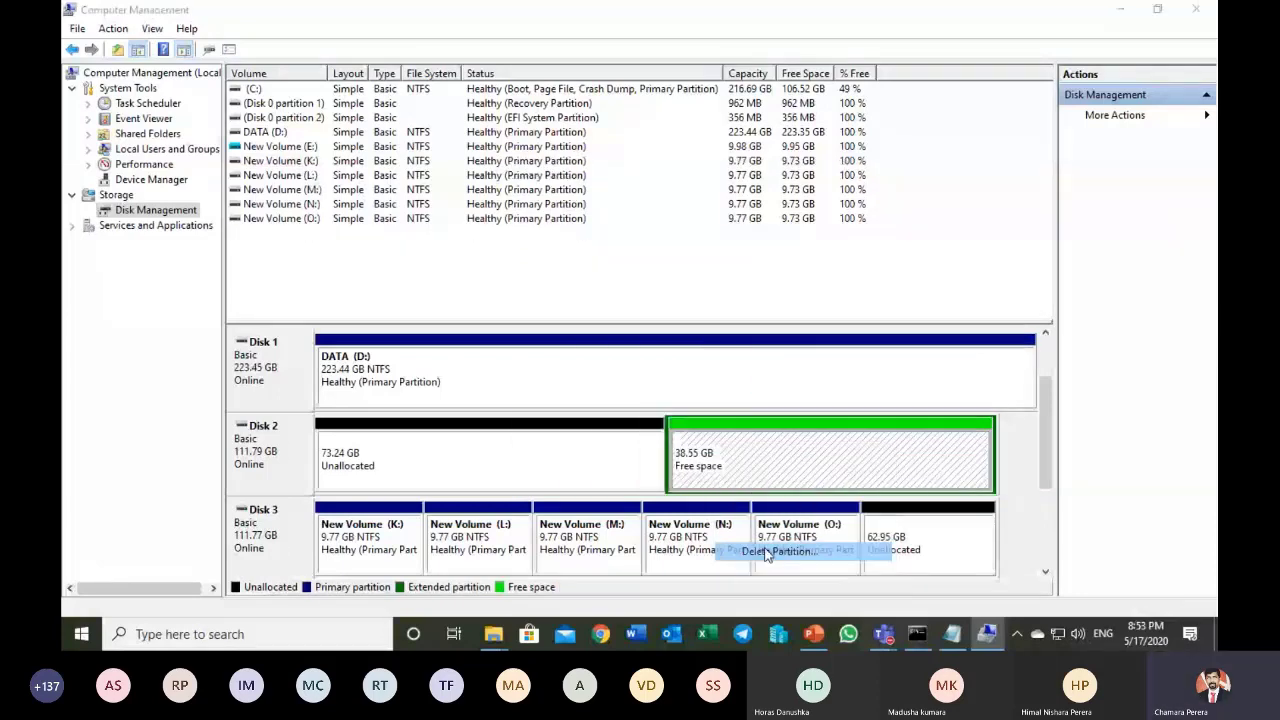
# - Check which volume and conversion commands are available for the emptied Disk 2
pyautogui.rightClick(362, 512)
pyautogui.click(295, 478)
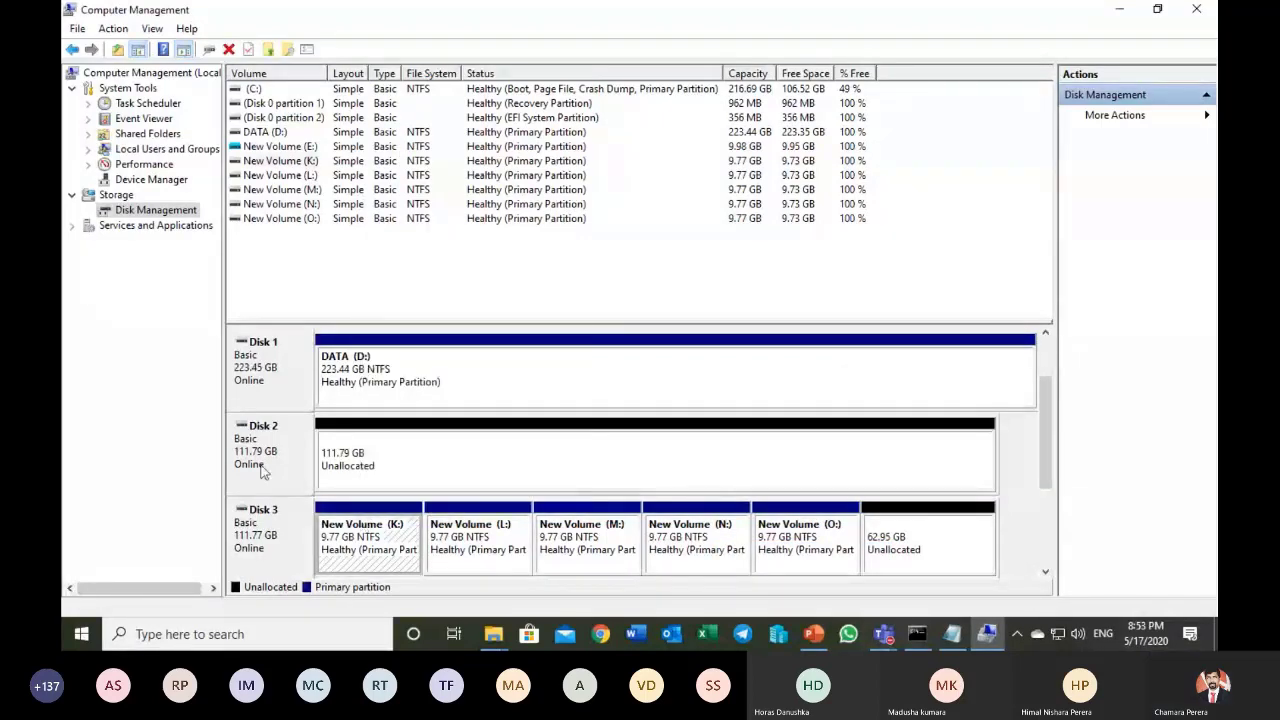
pyautogui.rightClick(263, 466)
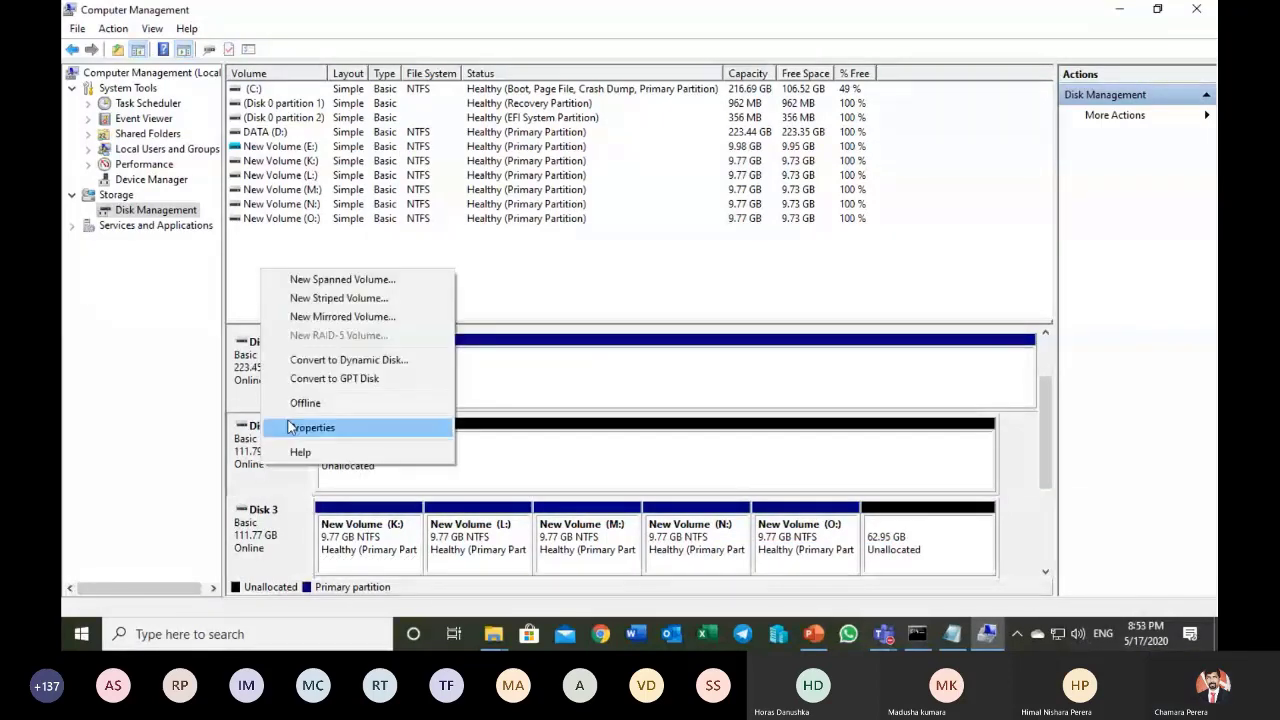
pyautogui.click(586, 476)
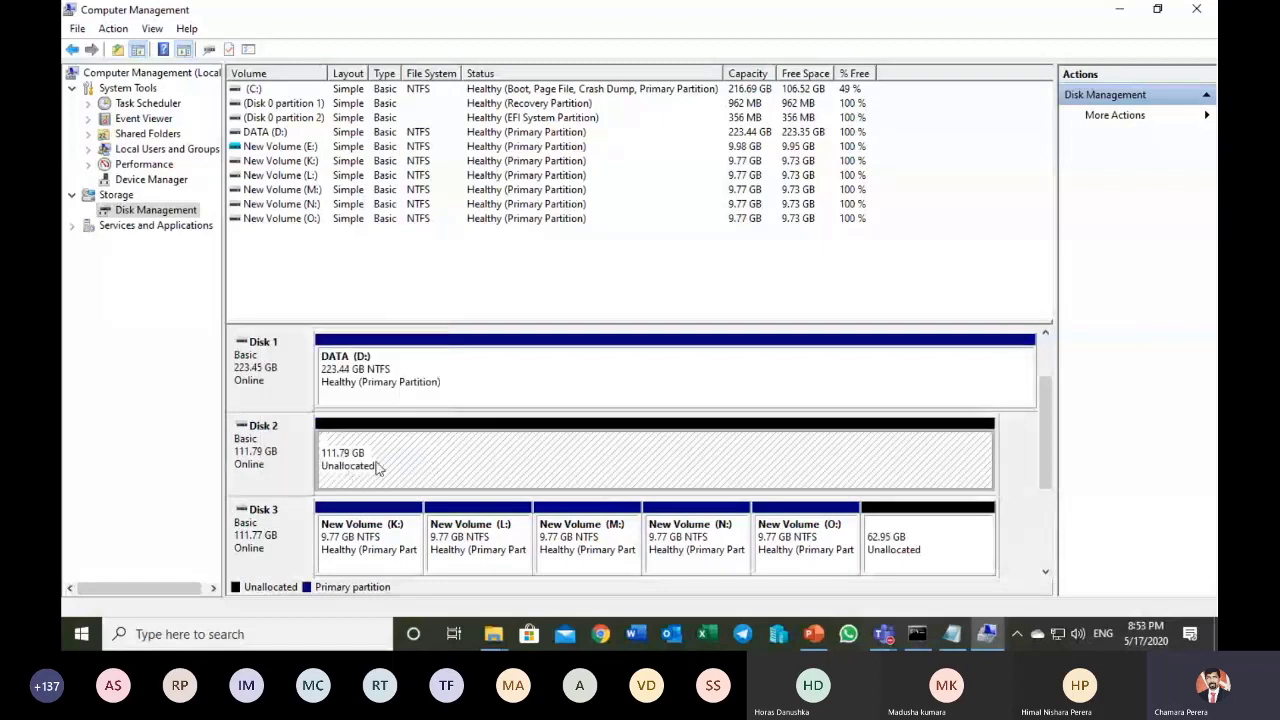
pyautogui.rightClick(297, 463)
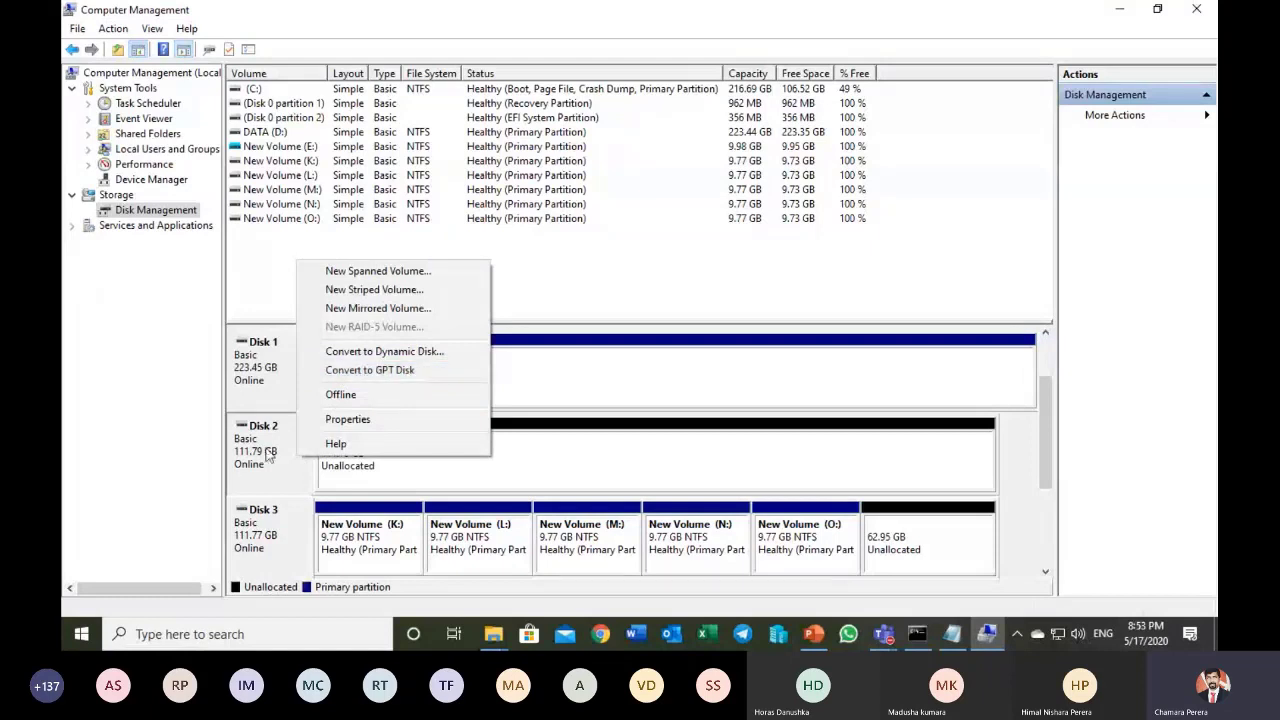
# - Delete the simple volumes K:, L: and M: from Disk 3, confirming the erasure of their data
pyautogui.click(393, 514)
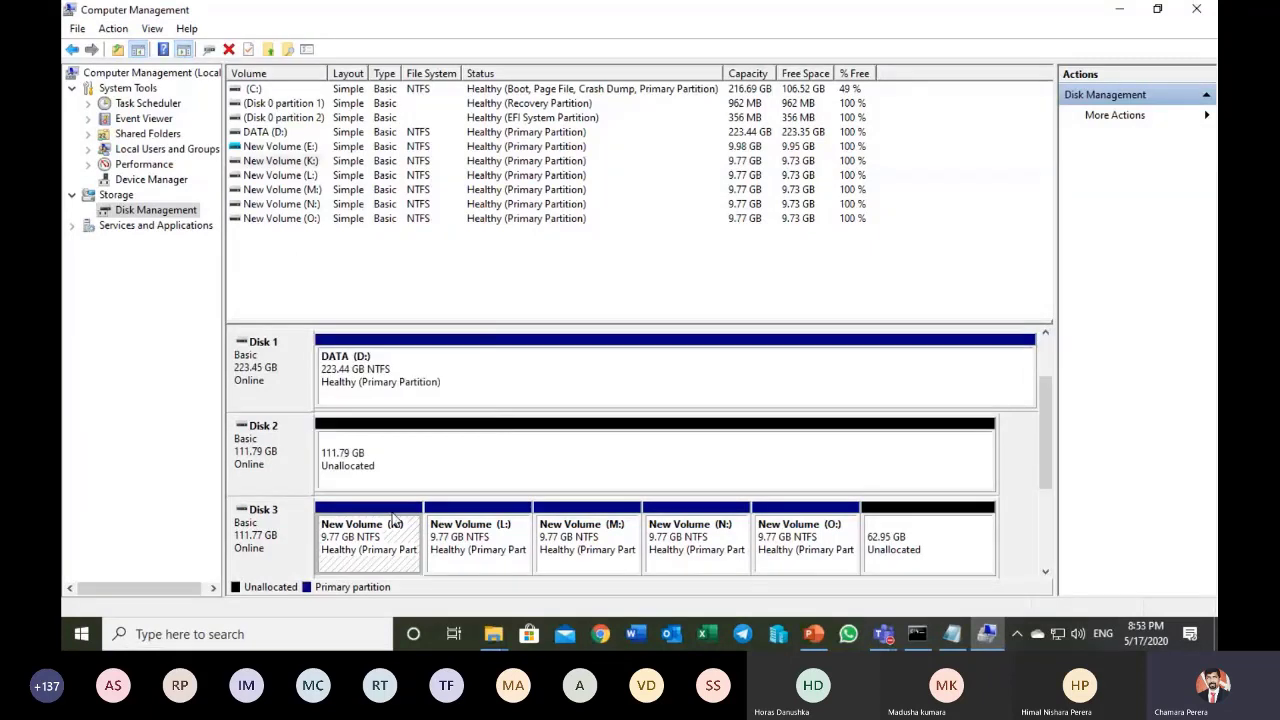
pyautogui.rightClick(393, 514)
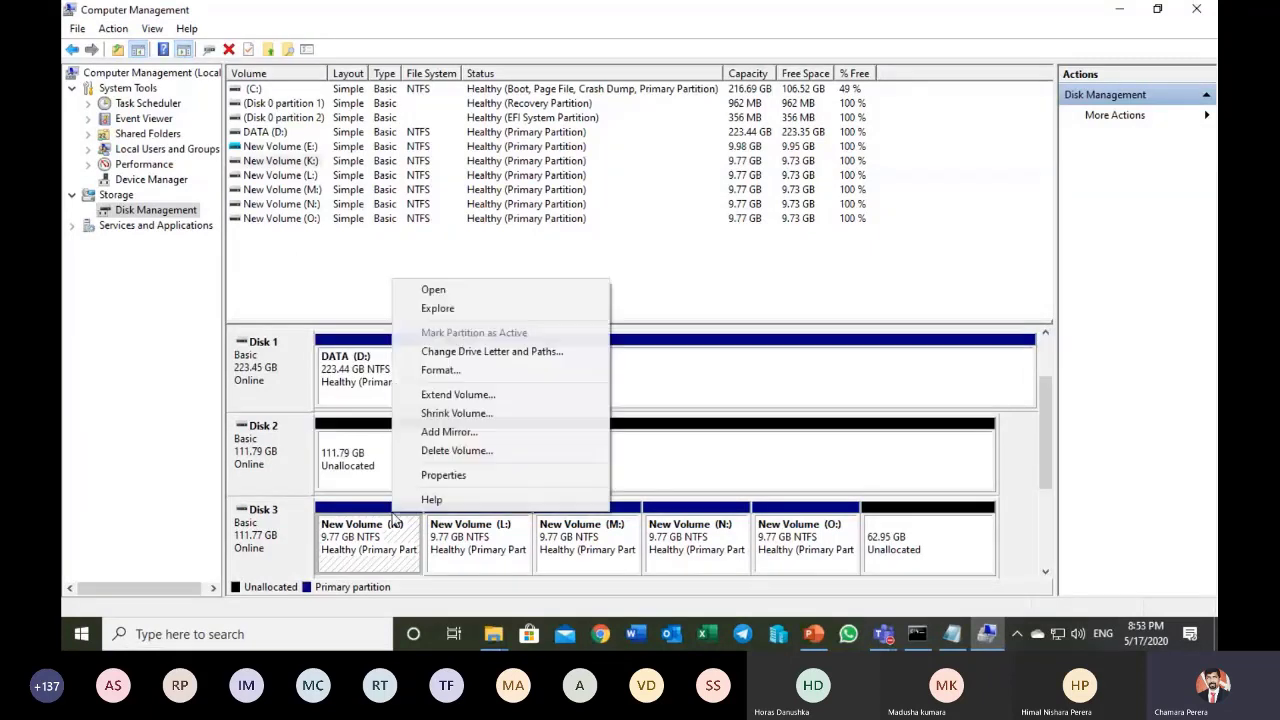
pyautogui.click(458, 451)
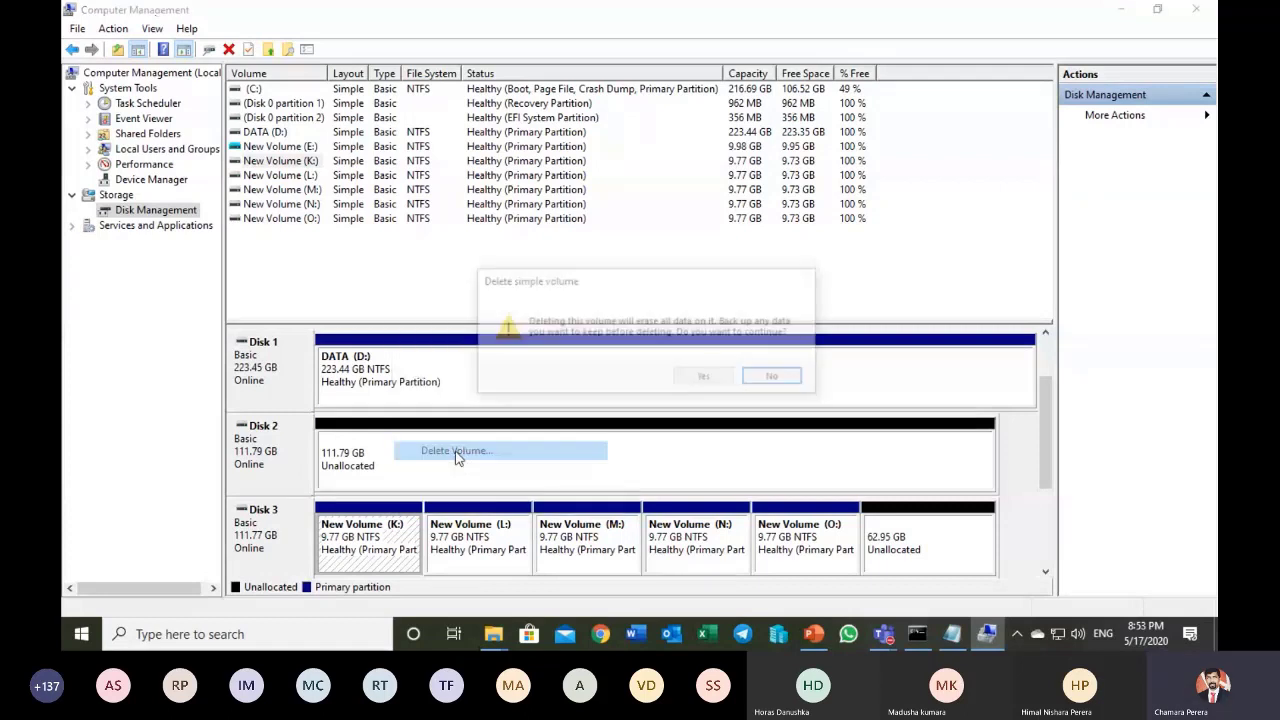
pyautogui.click(700, 381)
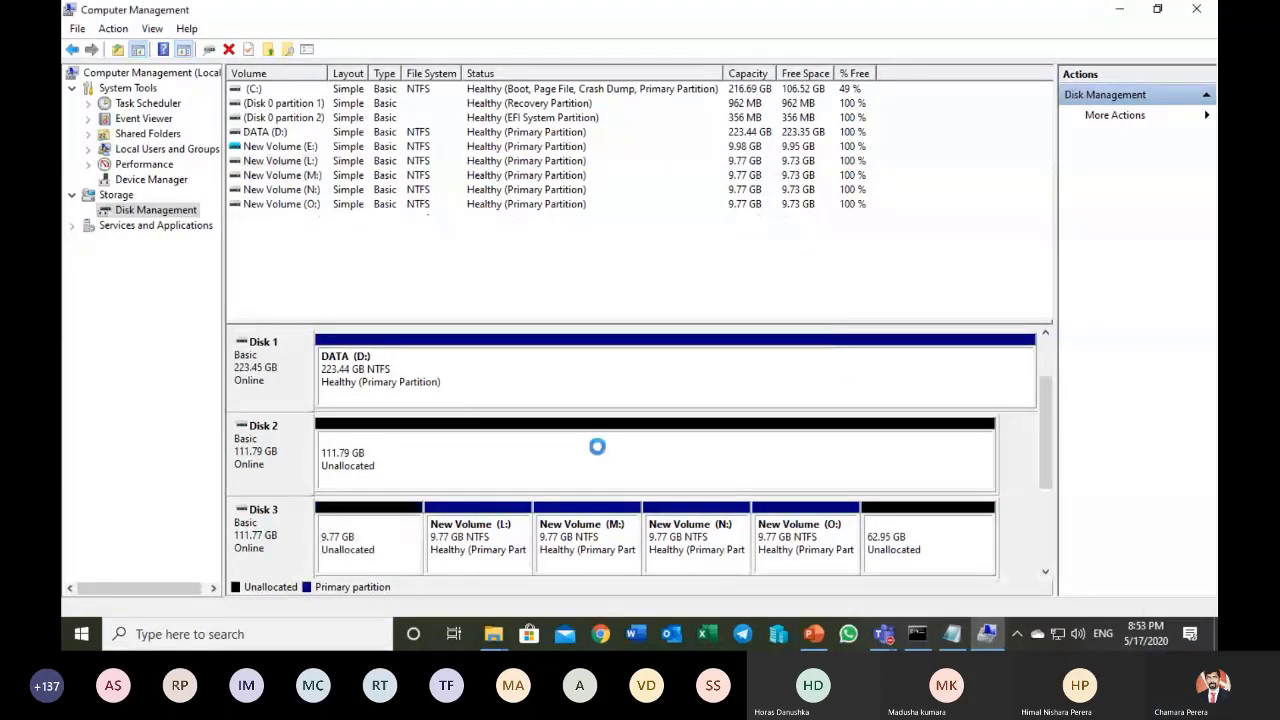
pyautogui.rightClick(469, 531)
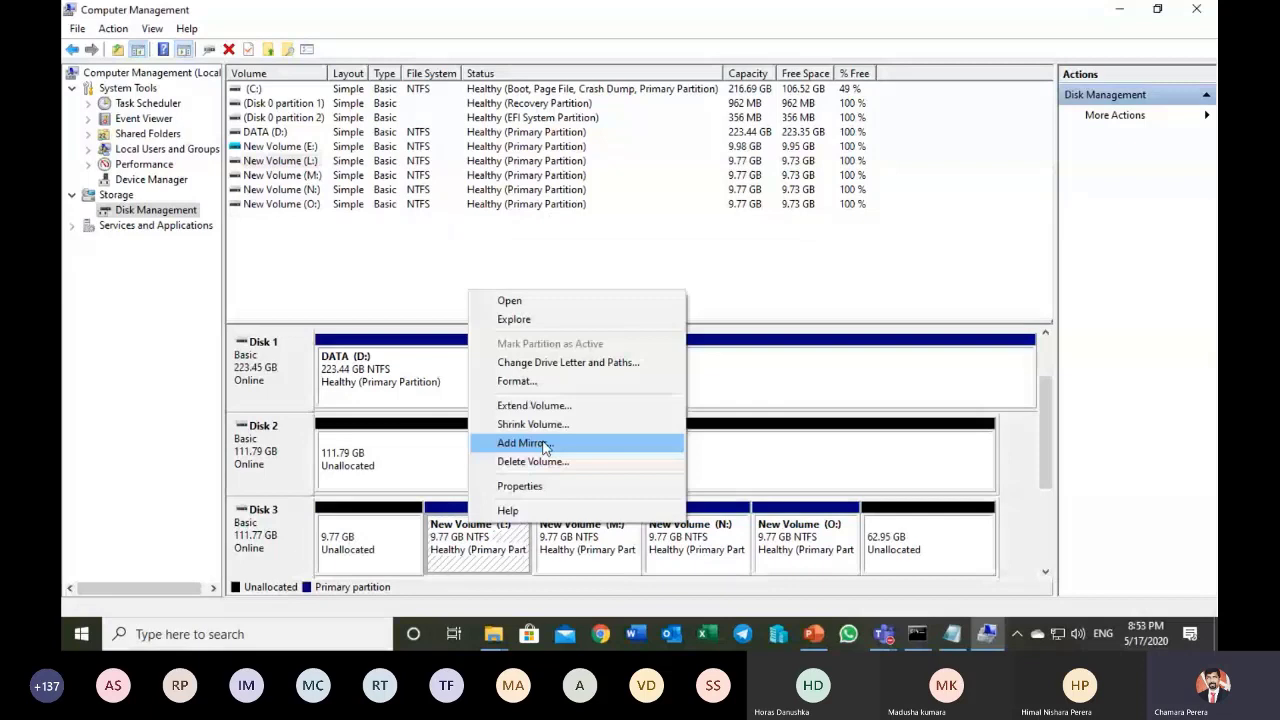
pyautogui.click(541, 462)
pyautogui.click(700, 381)
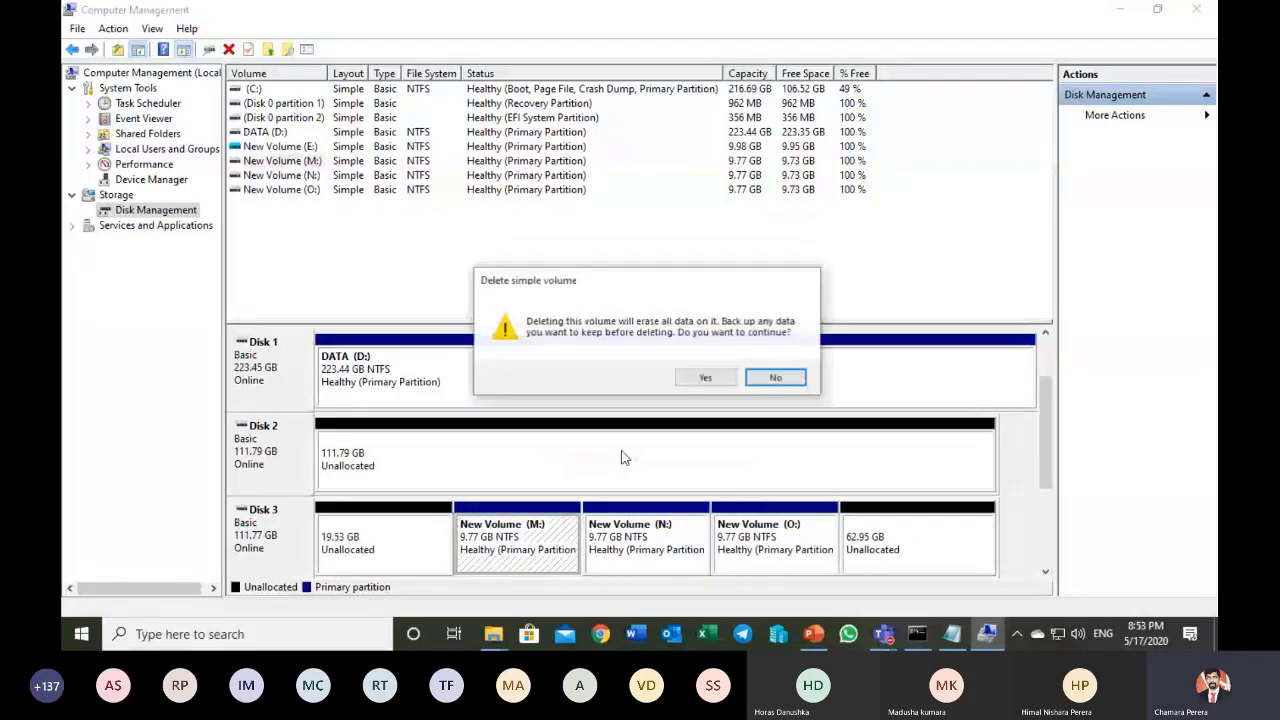
pyautogui.click(697, 381)
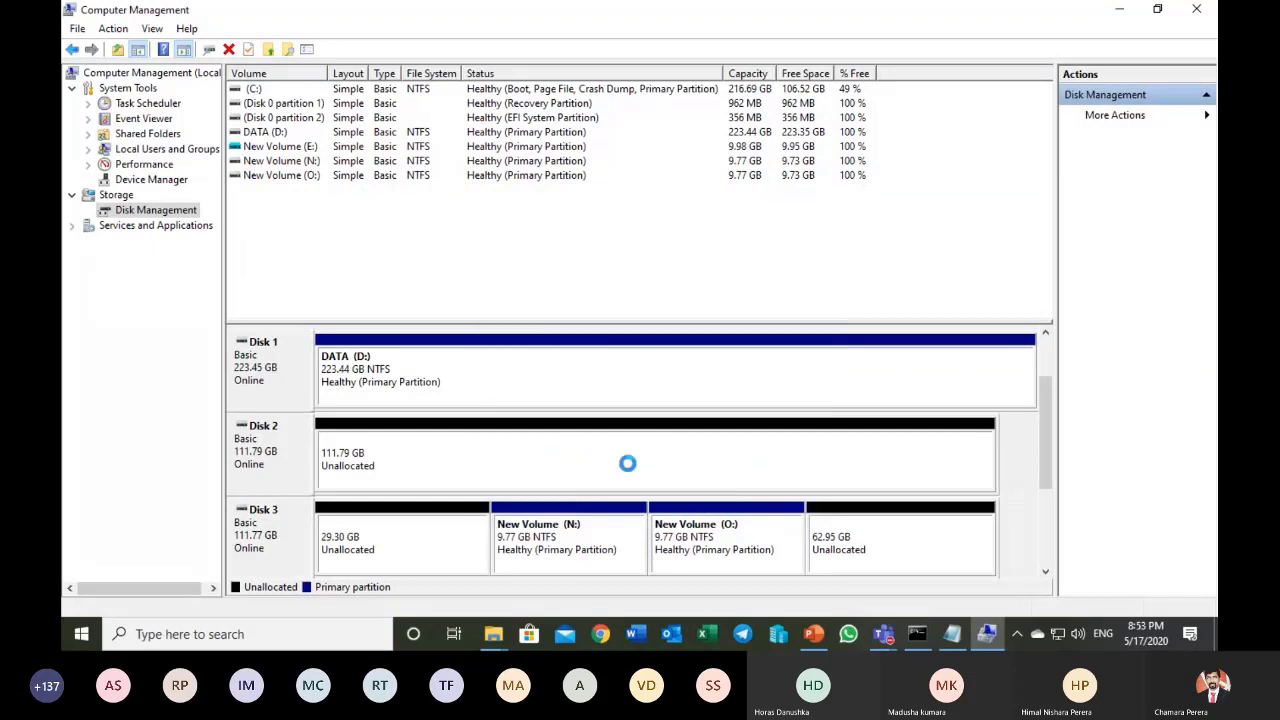
# - Delete the simple volumes N: and O: from Disk 3, confirming the erasure of their data
pyautogui.rightClick(568, 517)
pyautogui.click(613, 455)
pyautogui.press('Return')
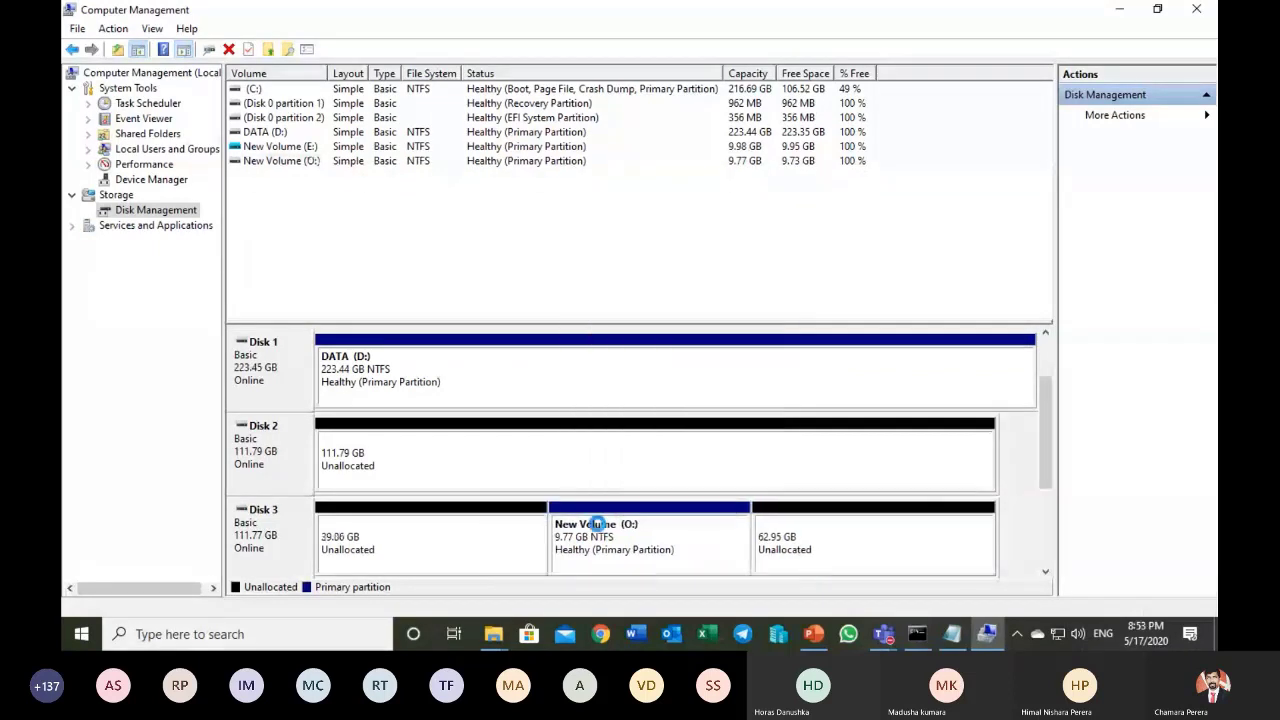
pyautogui.rightClick(598, 524)
pyautogui.click(641, 465)
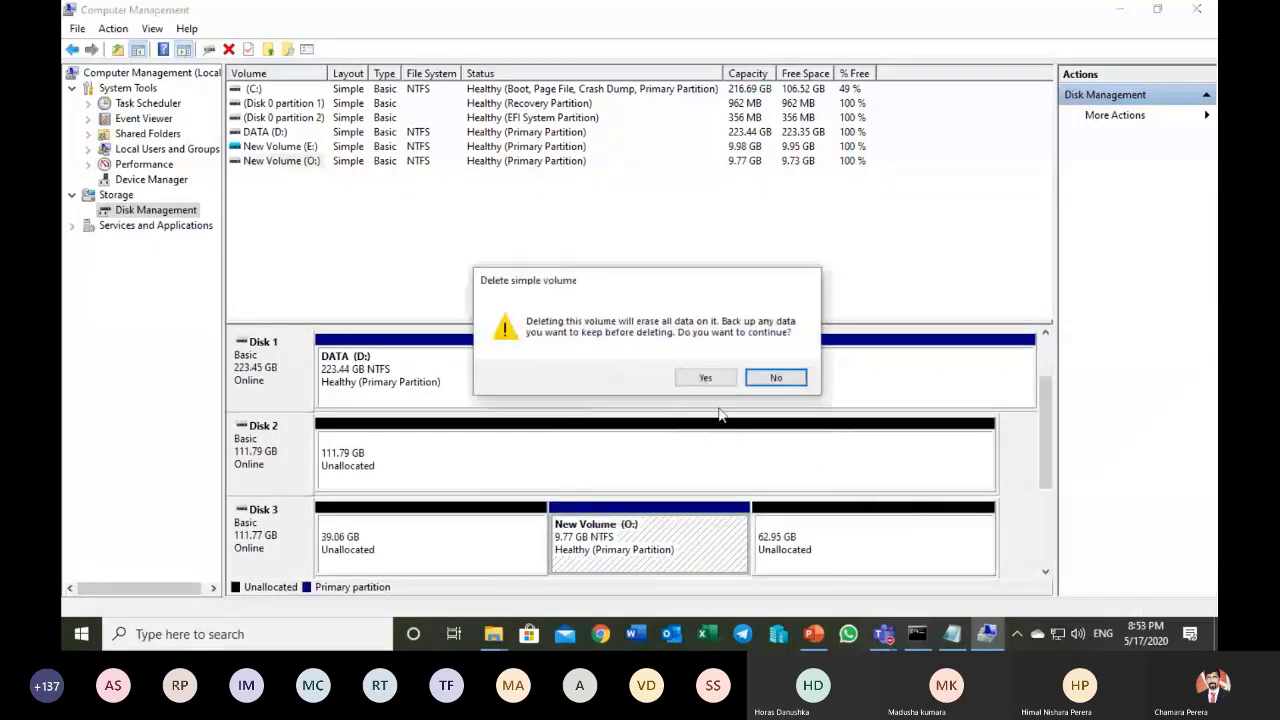
pyautogui.click(716, 379)
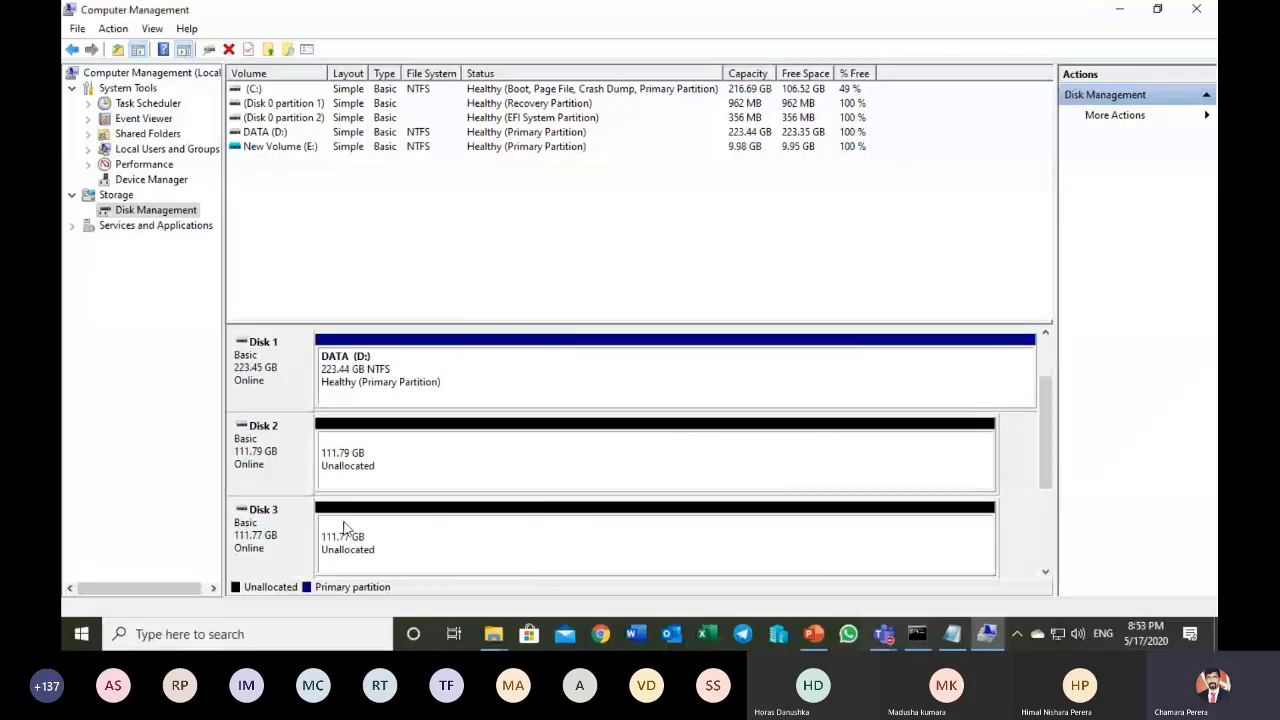
# - Check the partition style of the emptied Disk 2 and Disk 3 in the volume information of their disk properties
pyautogui.rightClick(288, 478)
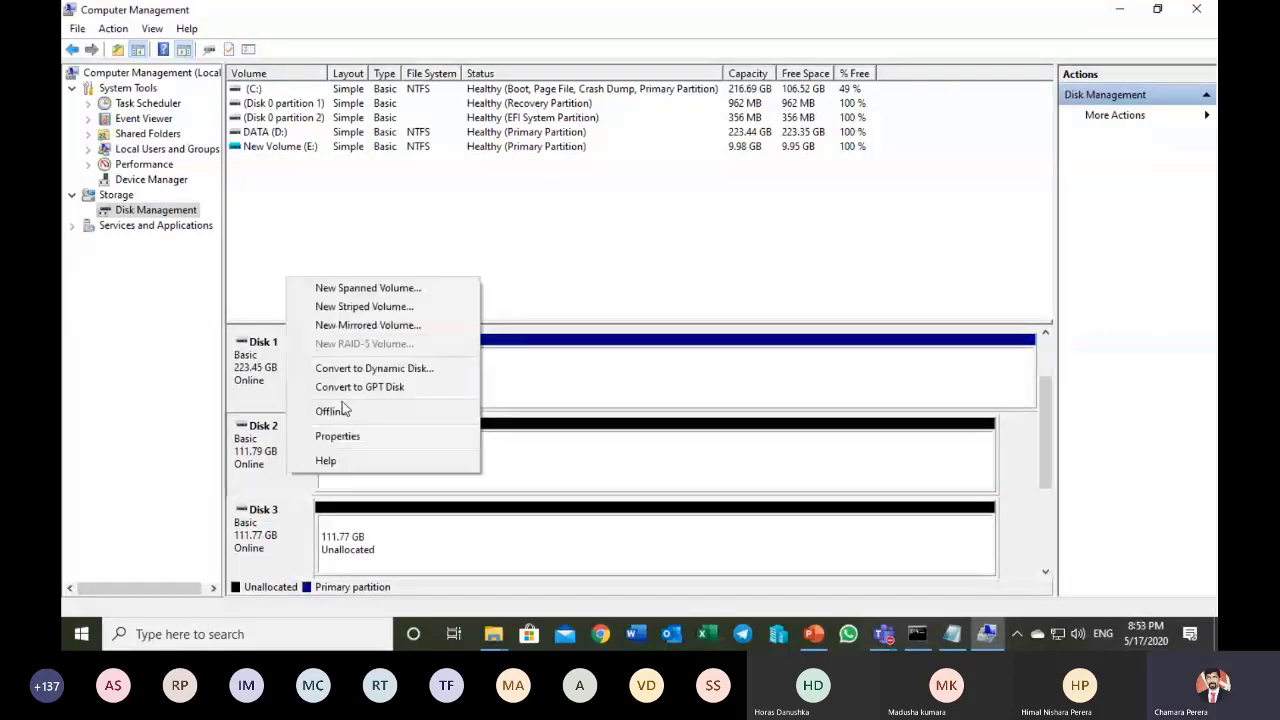
pyautogui.click(335, 436)
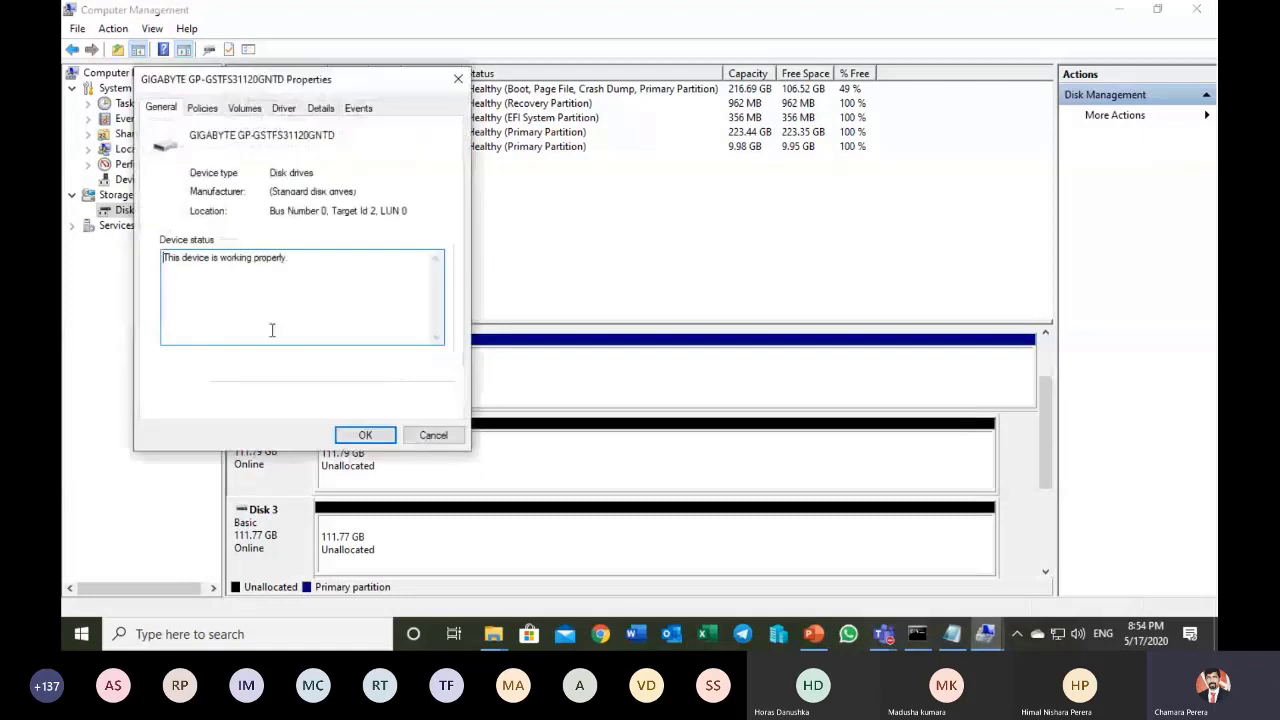
pyautogui.click(244, 107)
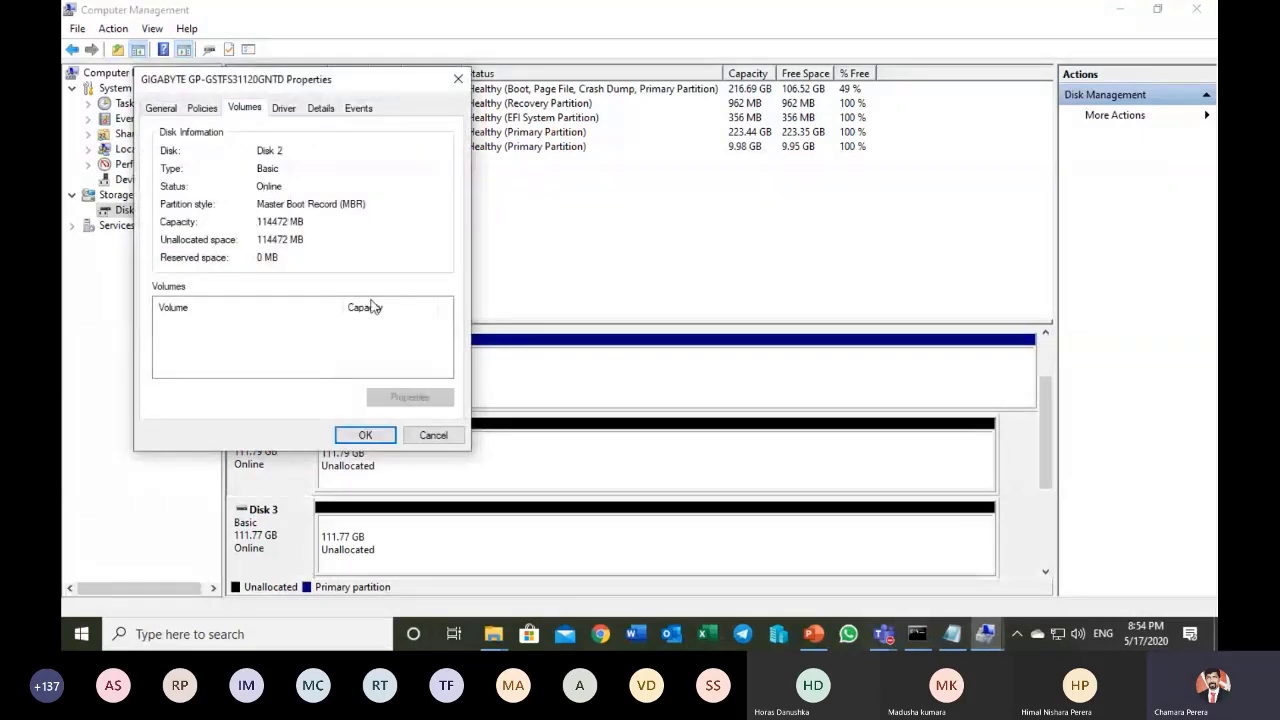
pyautogui.click(428, 436)
pyautogui.rightClick(276, 522)
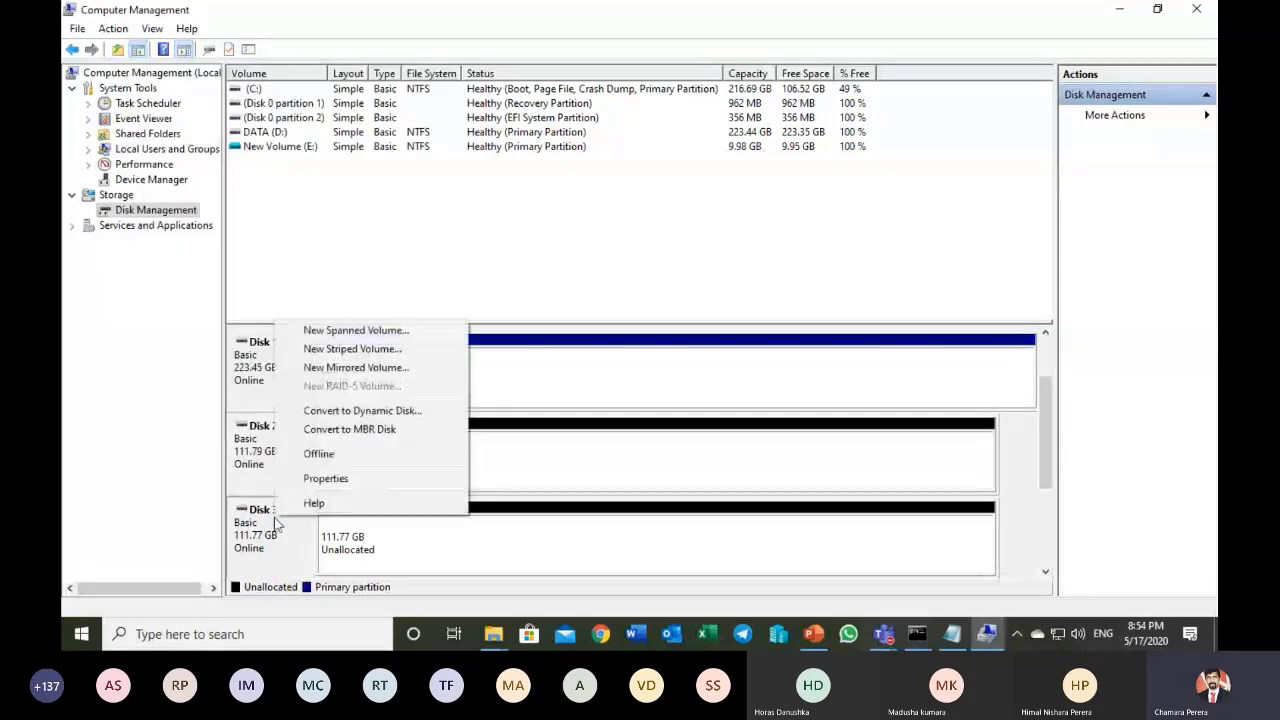
pyautogui.click(336, 480)
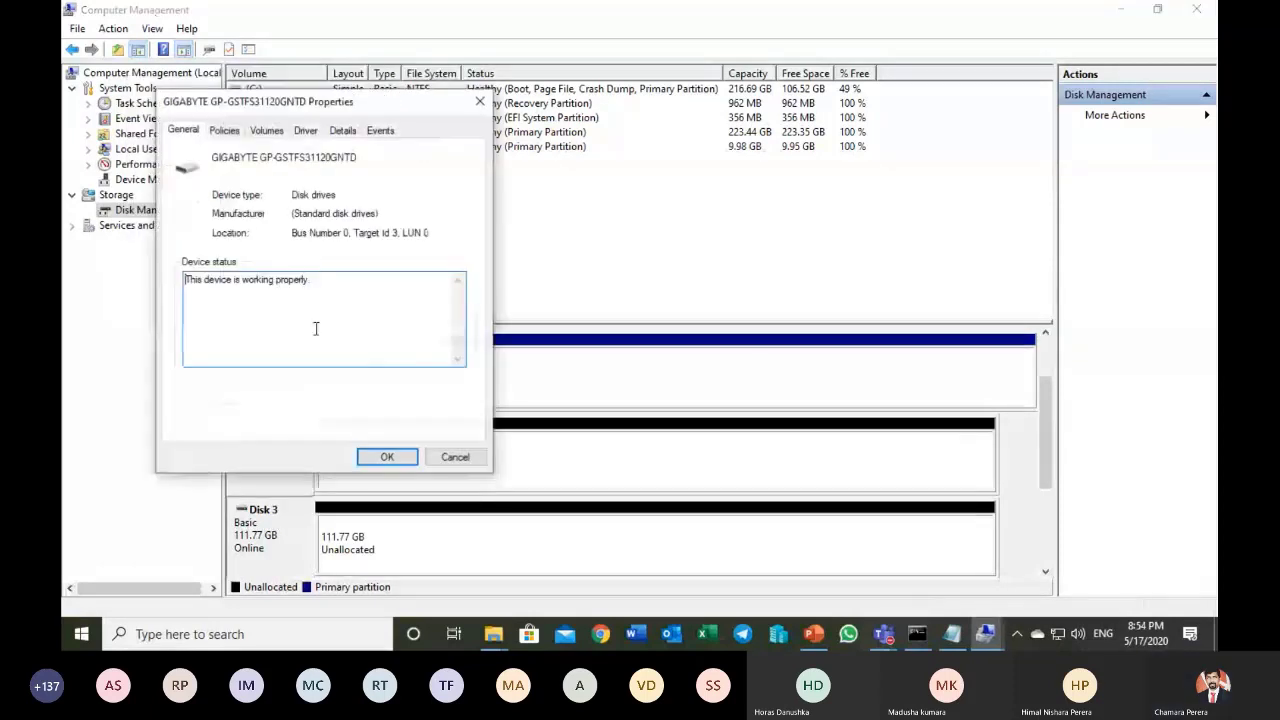
pyautogui.click(266, 130)
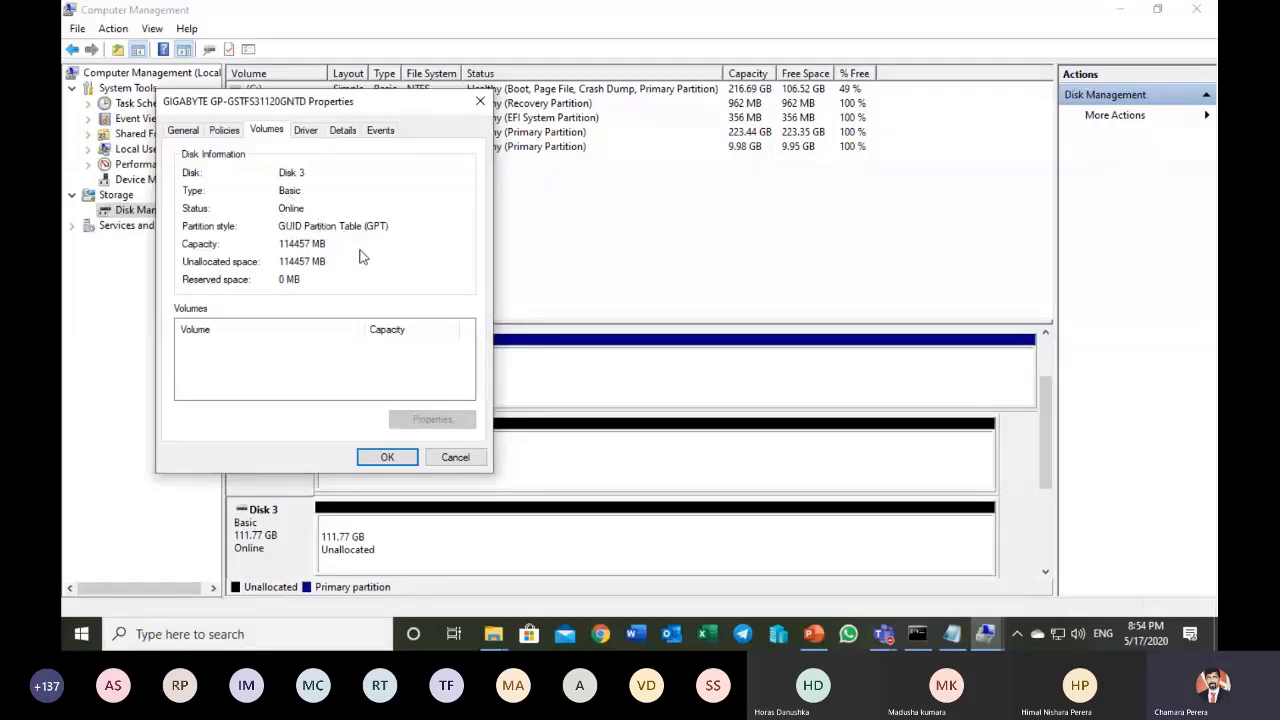
pyautogui.click(450, 459)
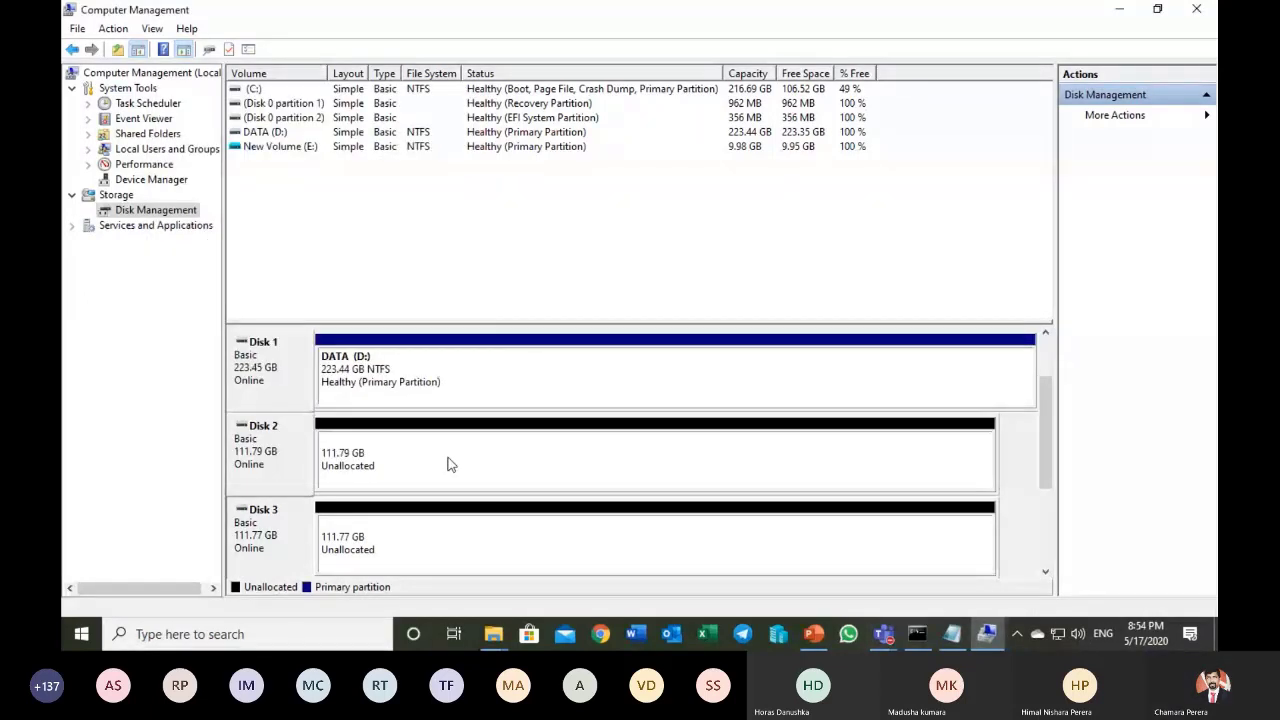
# - Convert only Disk 2 to a dynamic disk, leaving Disk 3 out of the conversion
pyautogui.rightClick(285, 462)
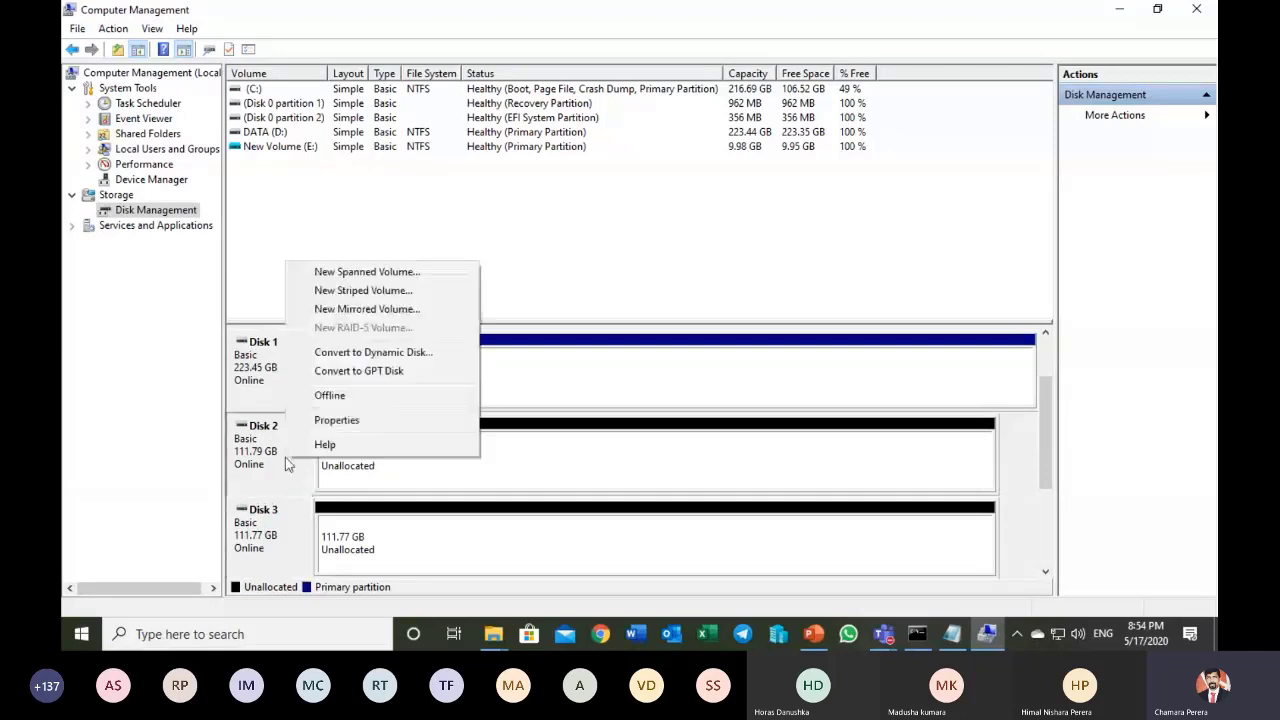
pyautogui.click(335, 356)
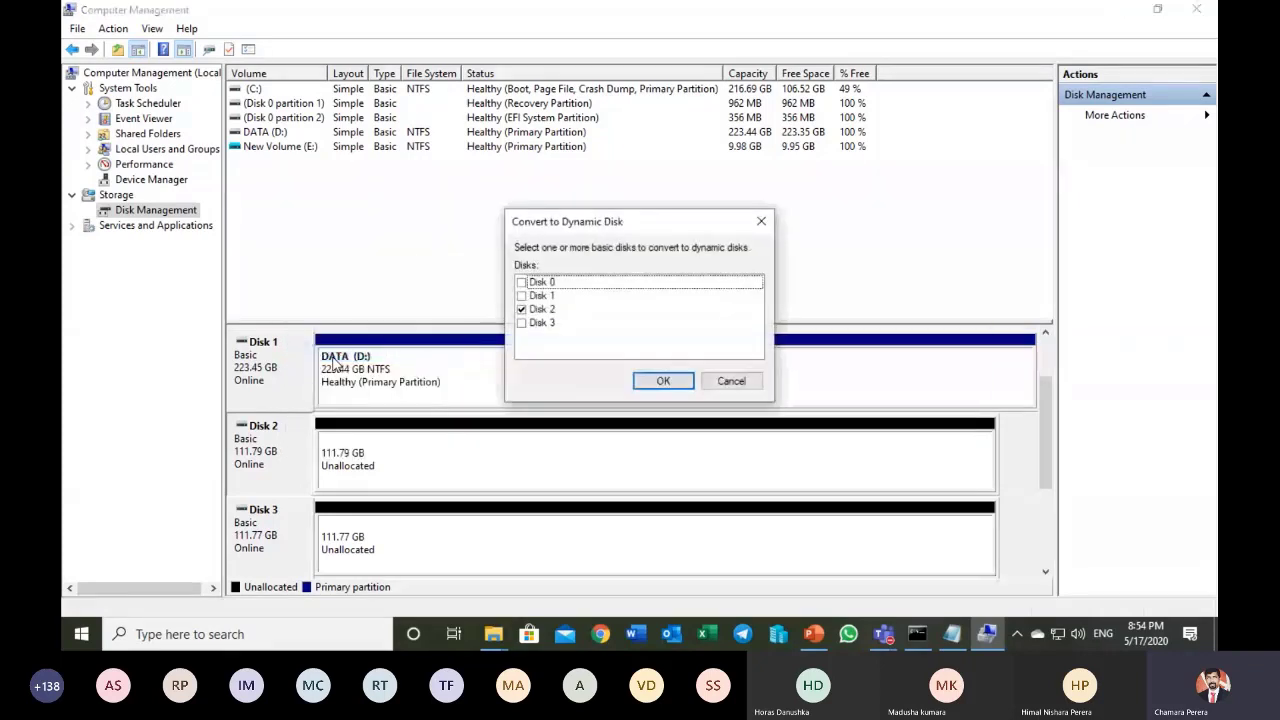
pyautogui.click(522, 323)
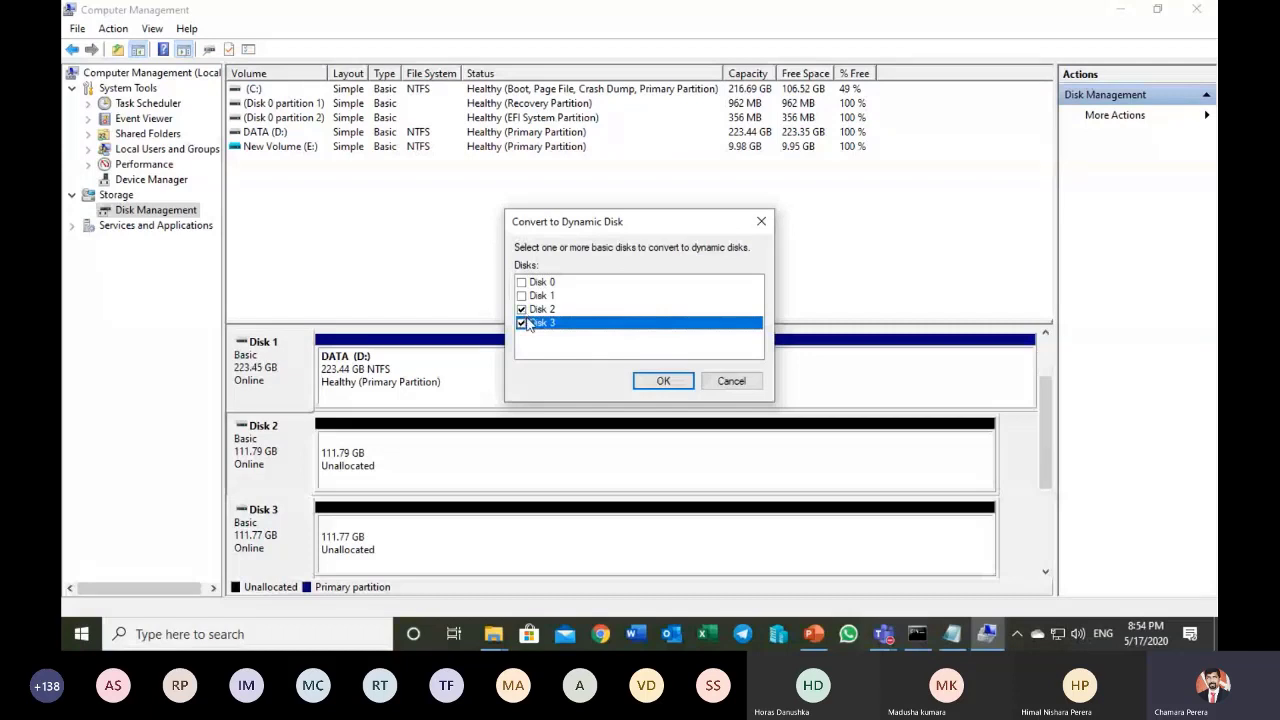
pyautogui.click(521, 323)
pyautogui.click(647, 382)
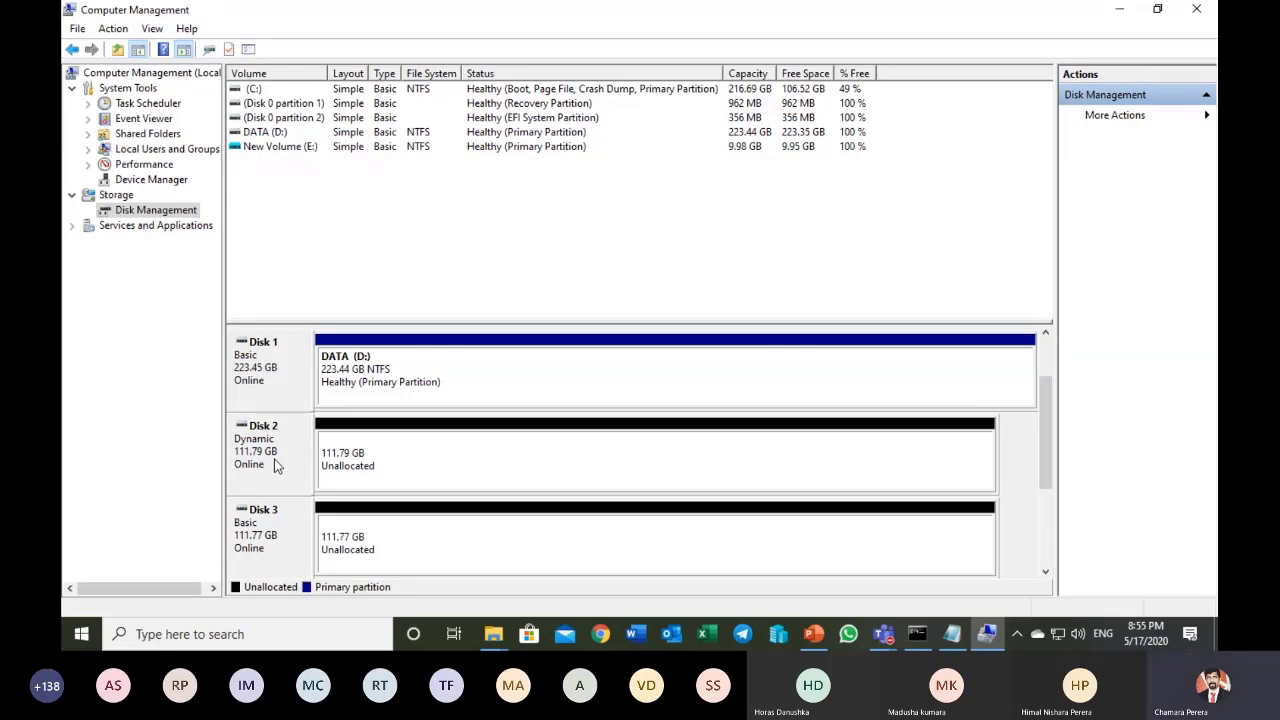
# - Compare the volume and conversion commands available for dynamic Disk 2 with those for basic Disk 3
pyautogui.rightClick(272, 458)
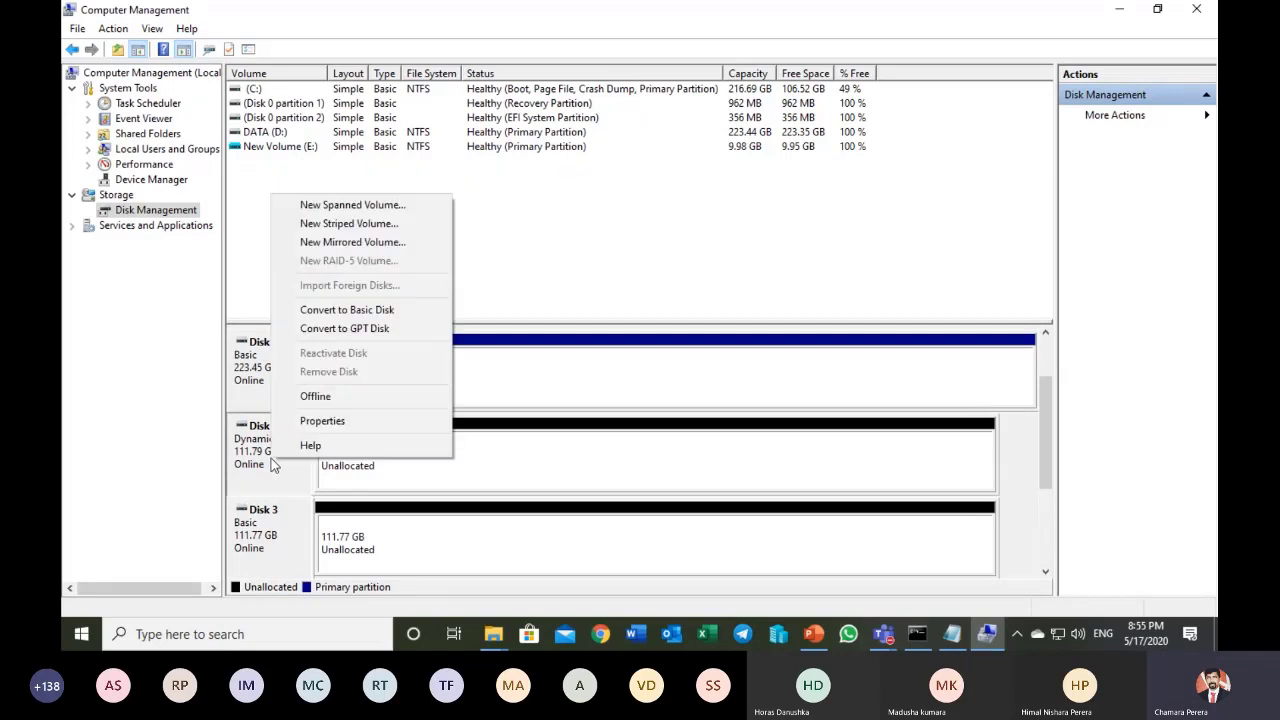
pyautogui.rightClick(272, 545)
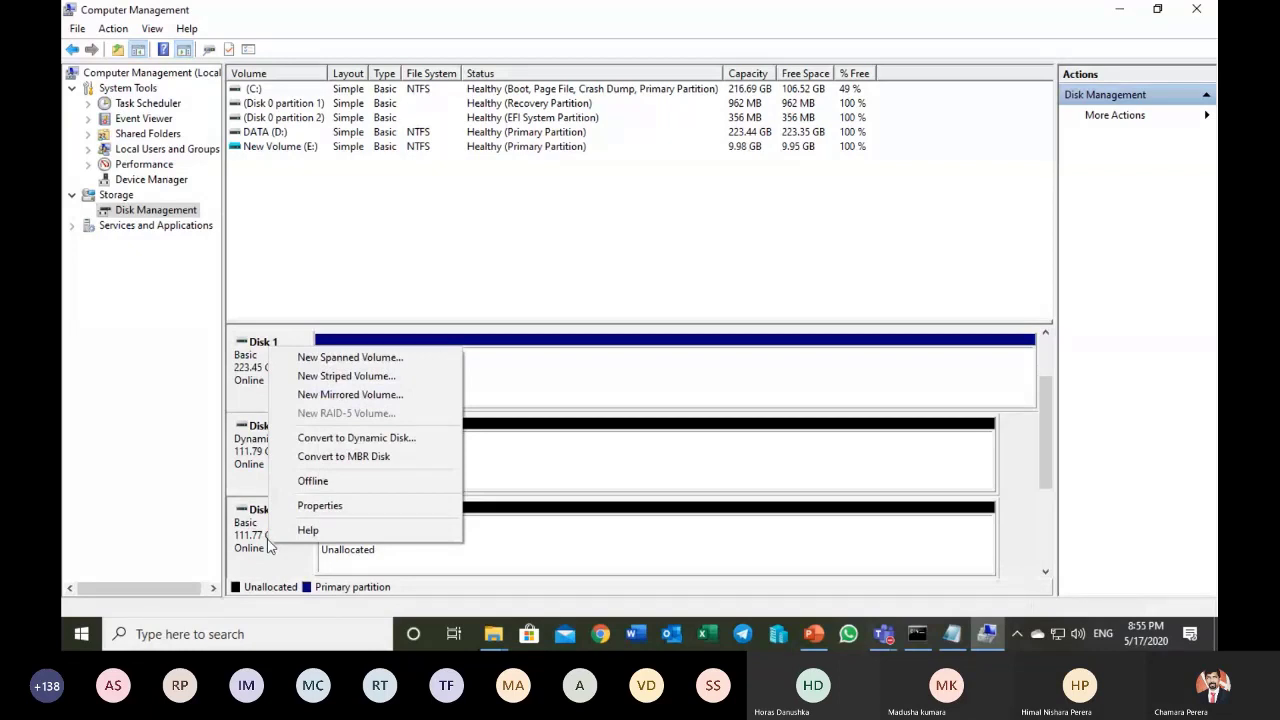
pyautogui.click(252, 534)
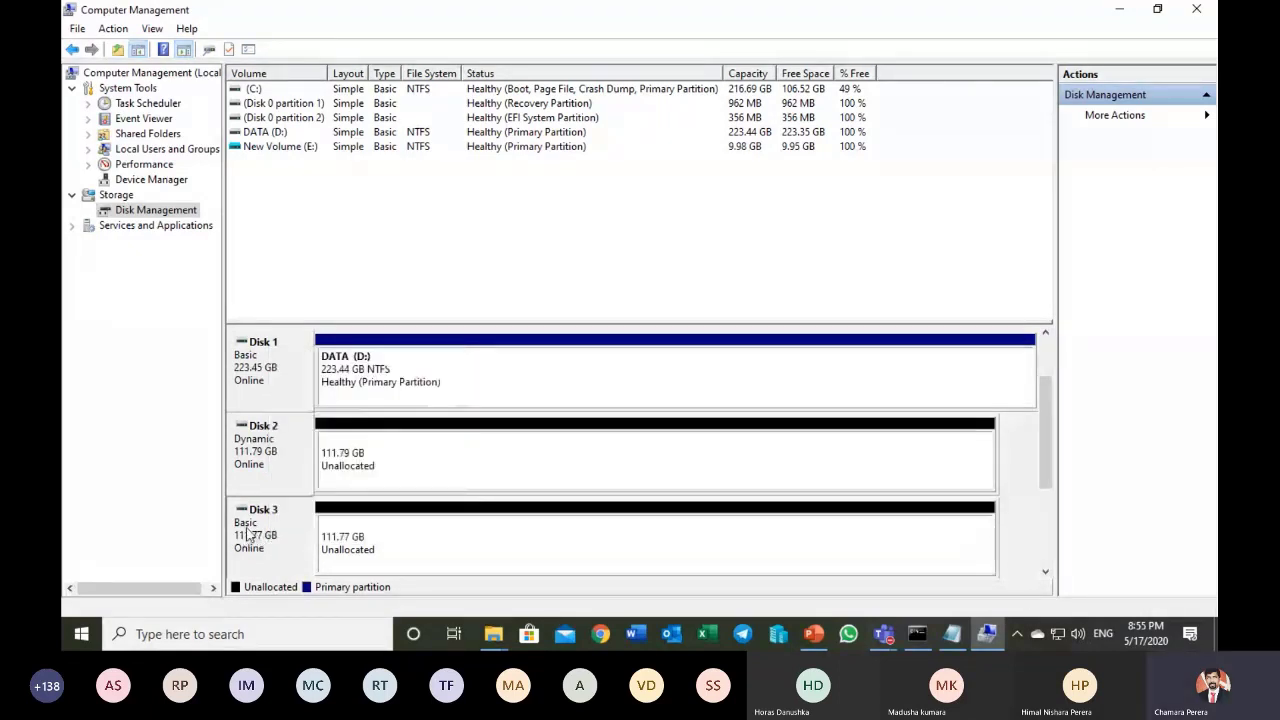
pyautogui.rightClick(248, 535)
pyautogui.click(276, 555)
pyautogui.rightClick(254, 483)
pyautogui.rightClick(261, 349)
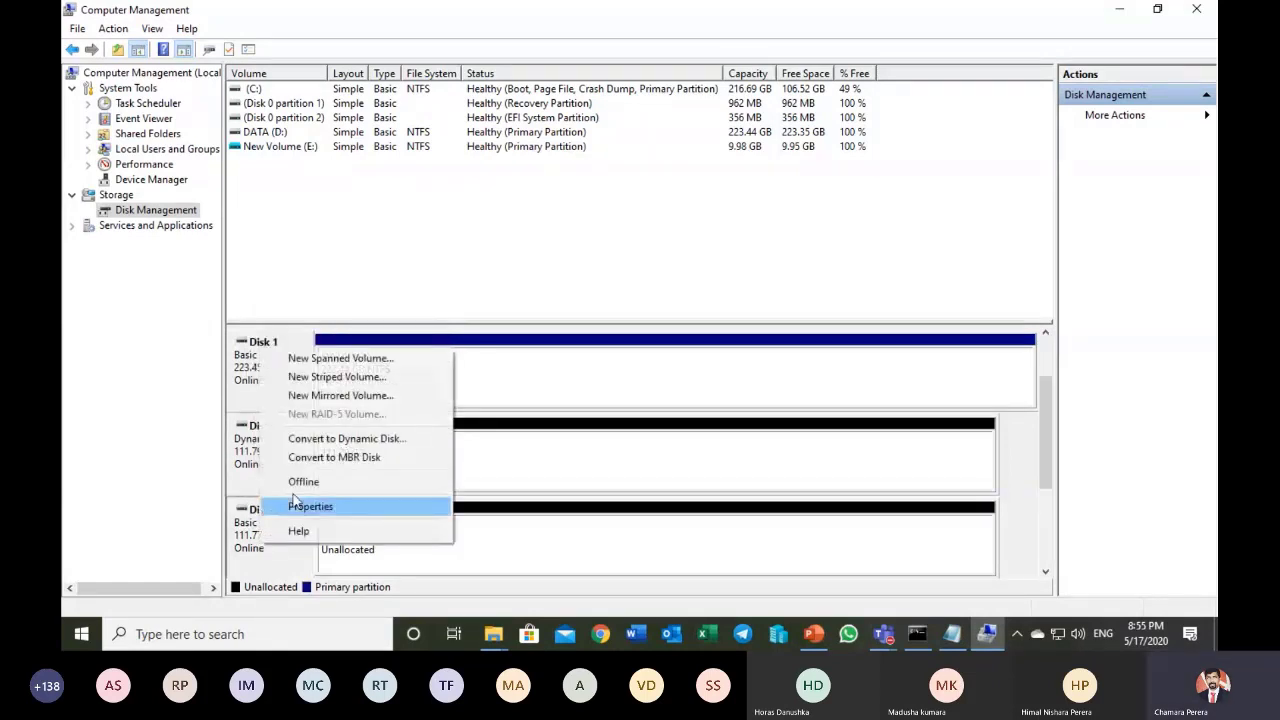
pyautogui.click(240, 453)
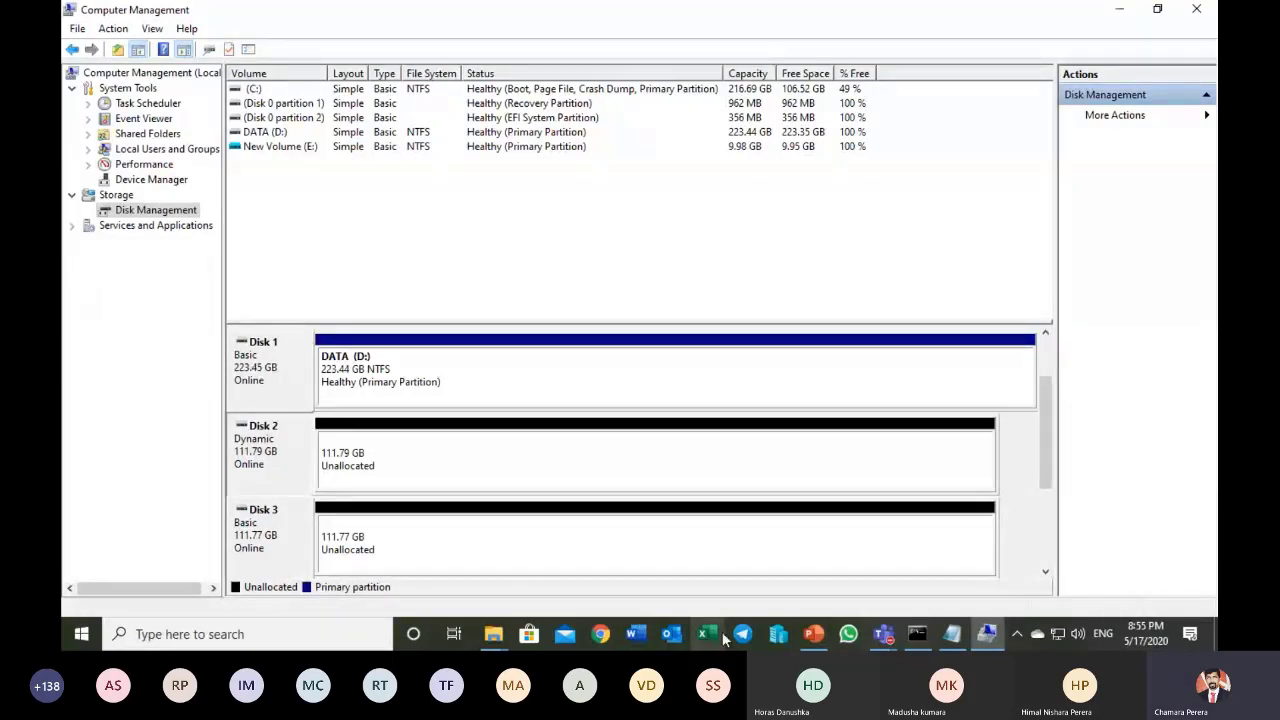
# - Show the Dynamic disks slide in the PowerPoint presentation, then return to Disk Management
pyautogui.click(820, 636)
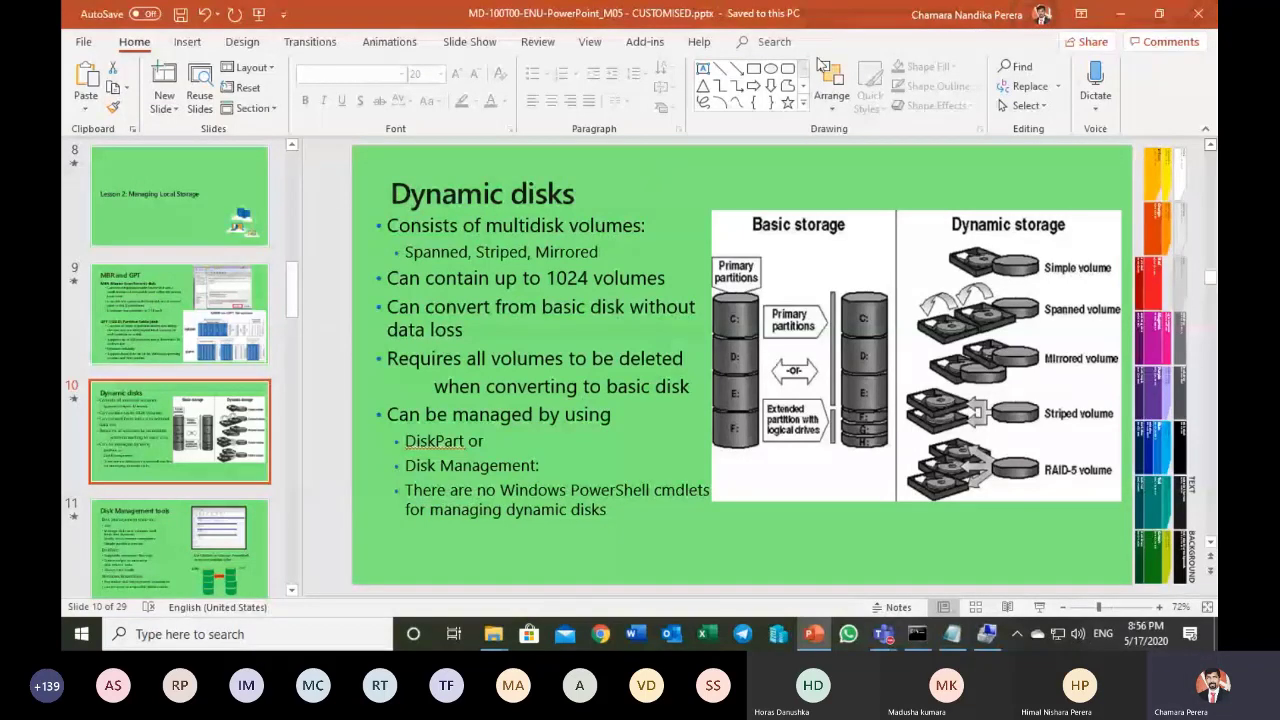
pyautogui.click(1120, 14)
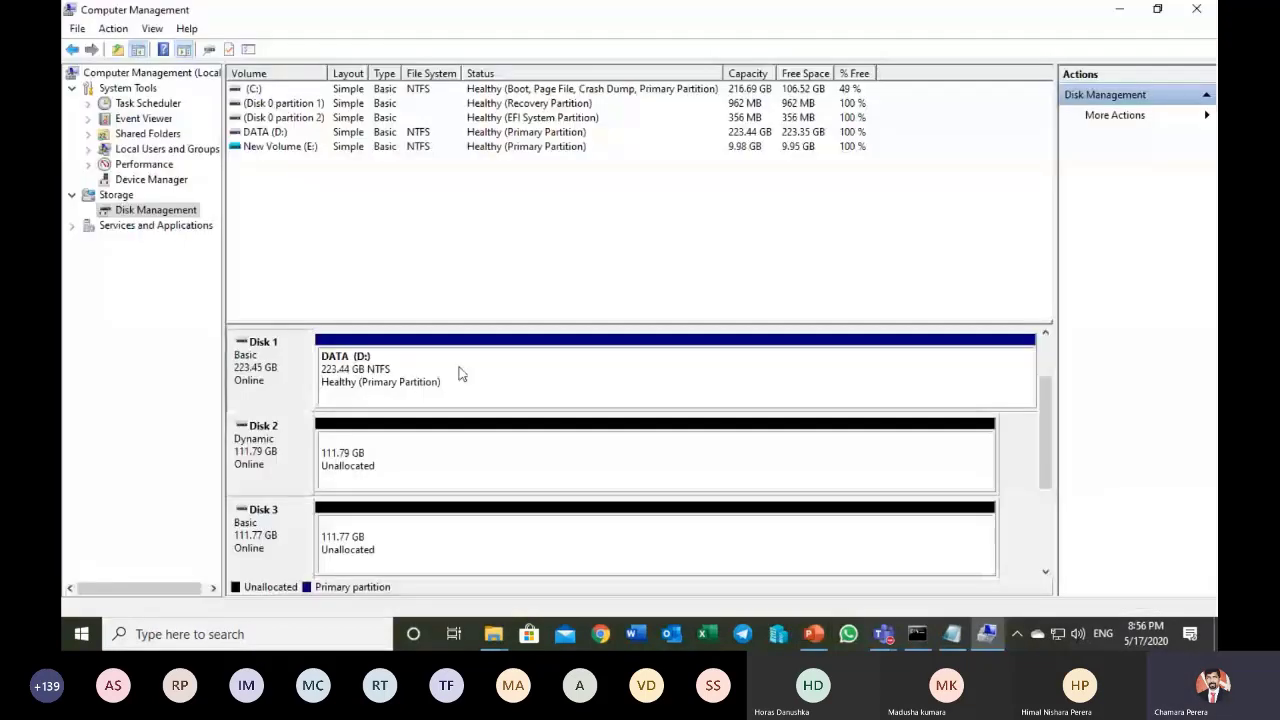
# - Convert Disk 1, which holds the DATA (D:) volume, to a dynamic disk and accept the operating-system start-up warning
pyautogui.rightClick(295, 368)
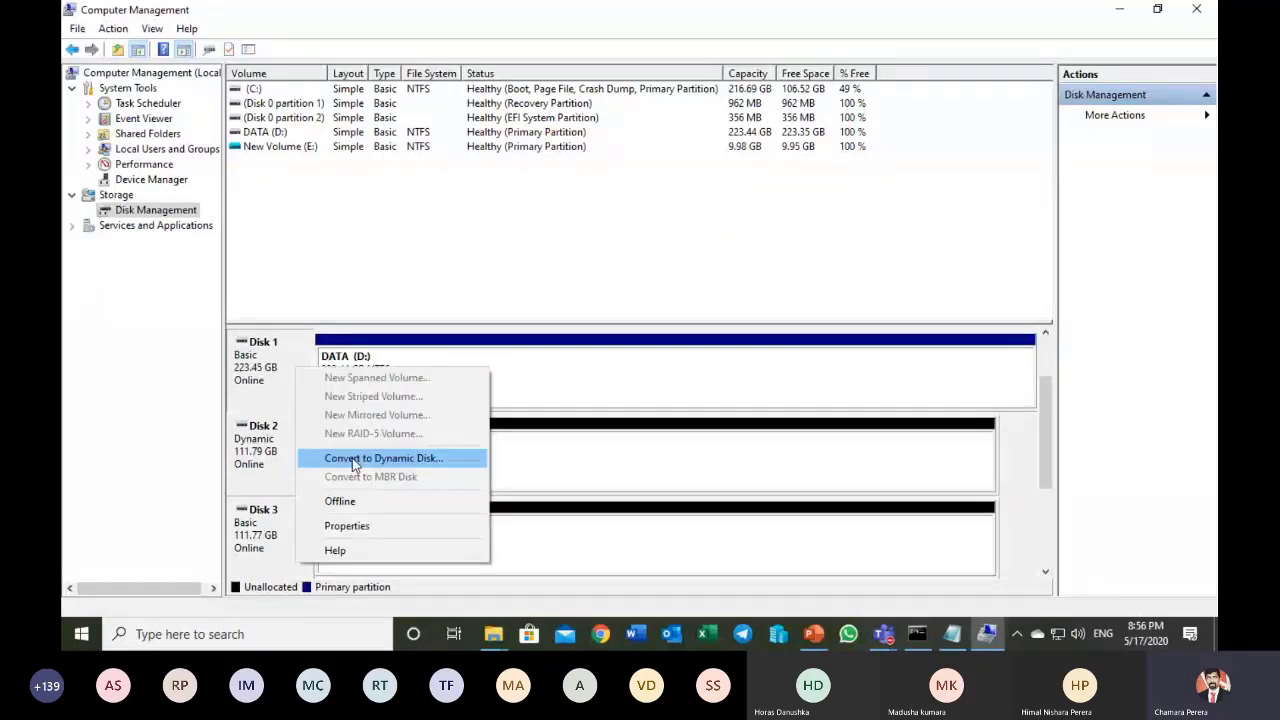
pyautogui.click(534, 466)
pyautogui.rightClick(287, 377)
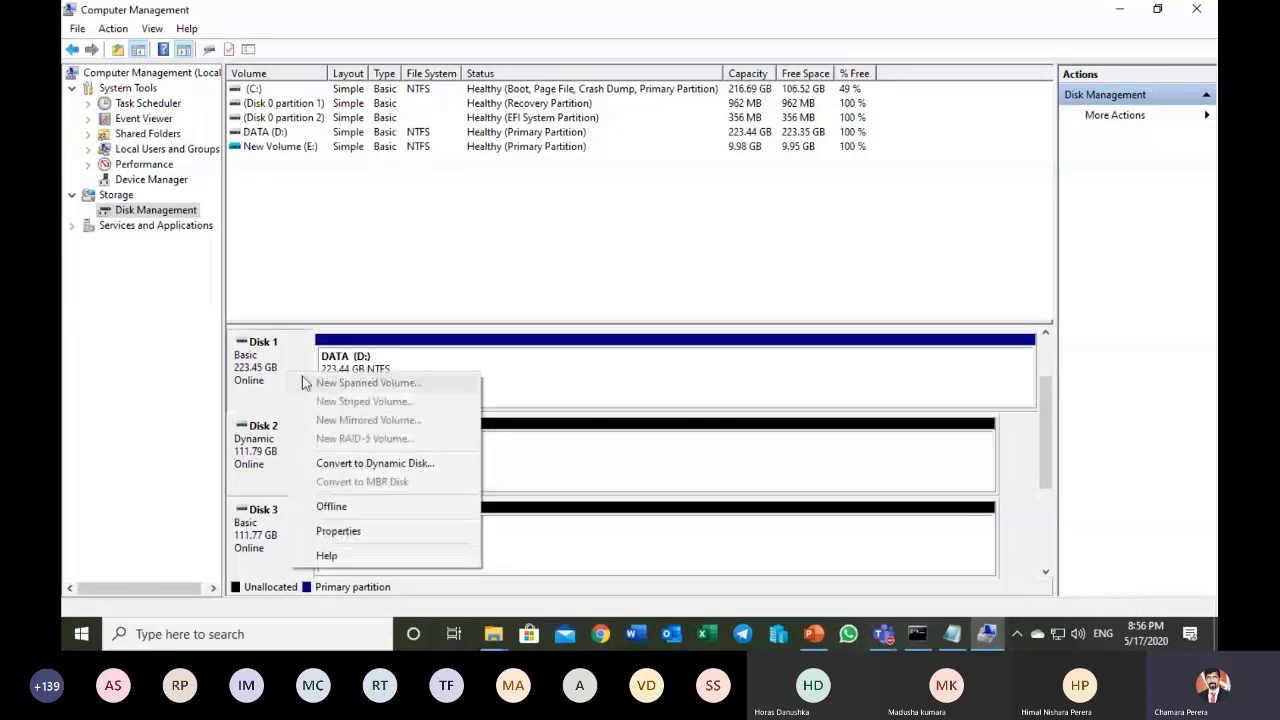
pyautogui.click(352, 463)
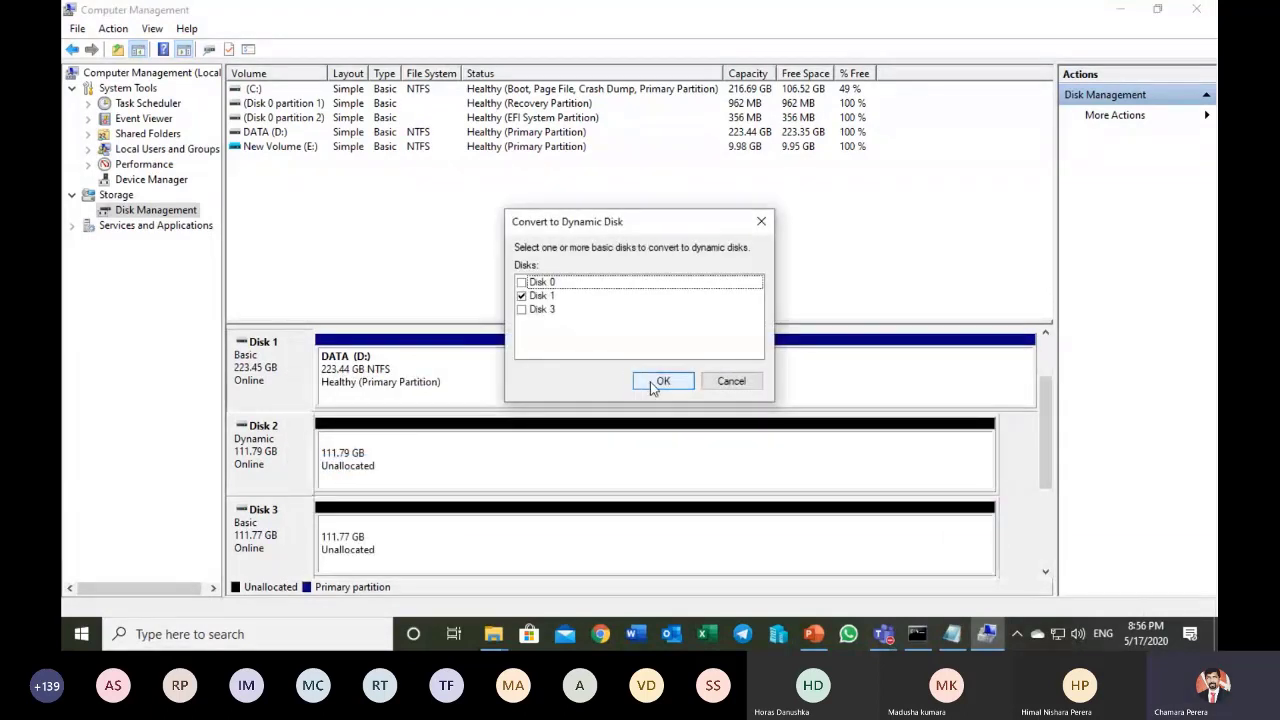
pyautogui.click(660, 382)
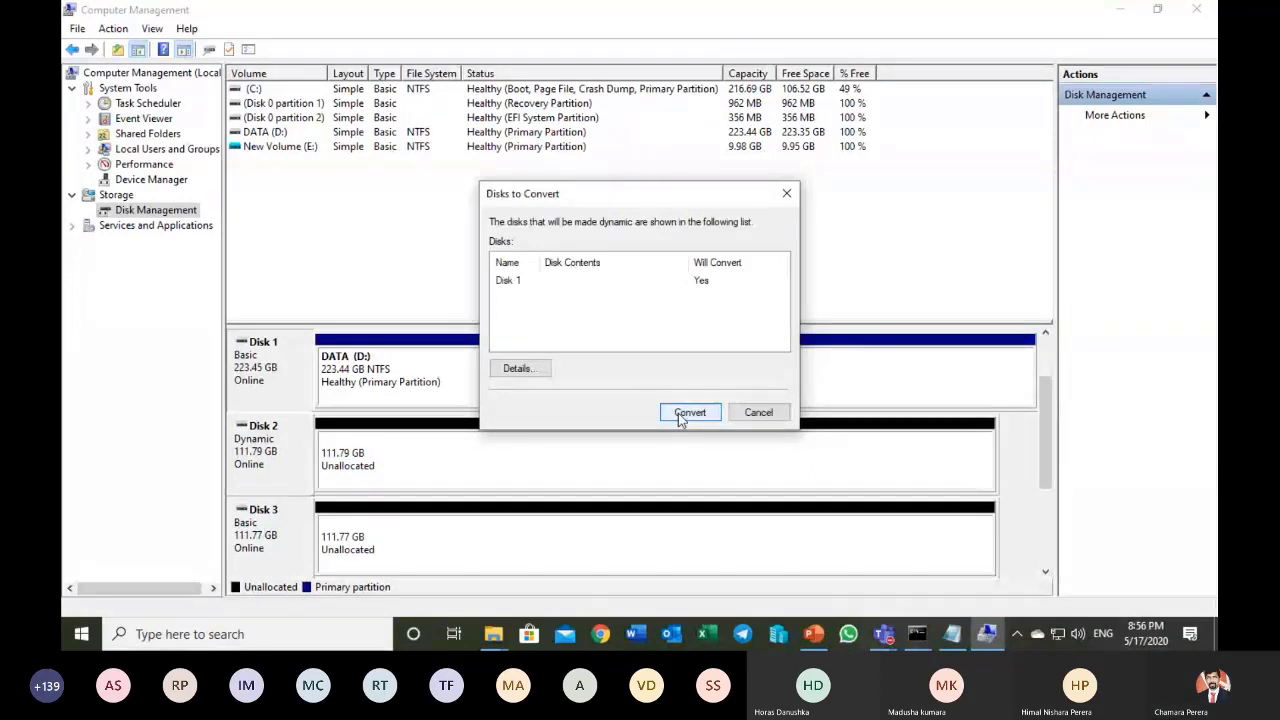
pyautogui.click(680, 418)
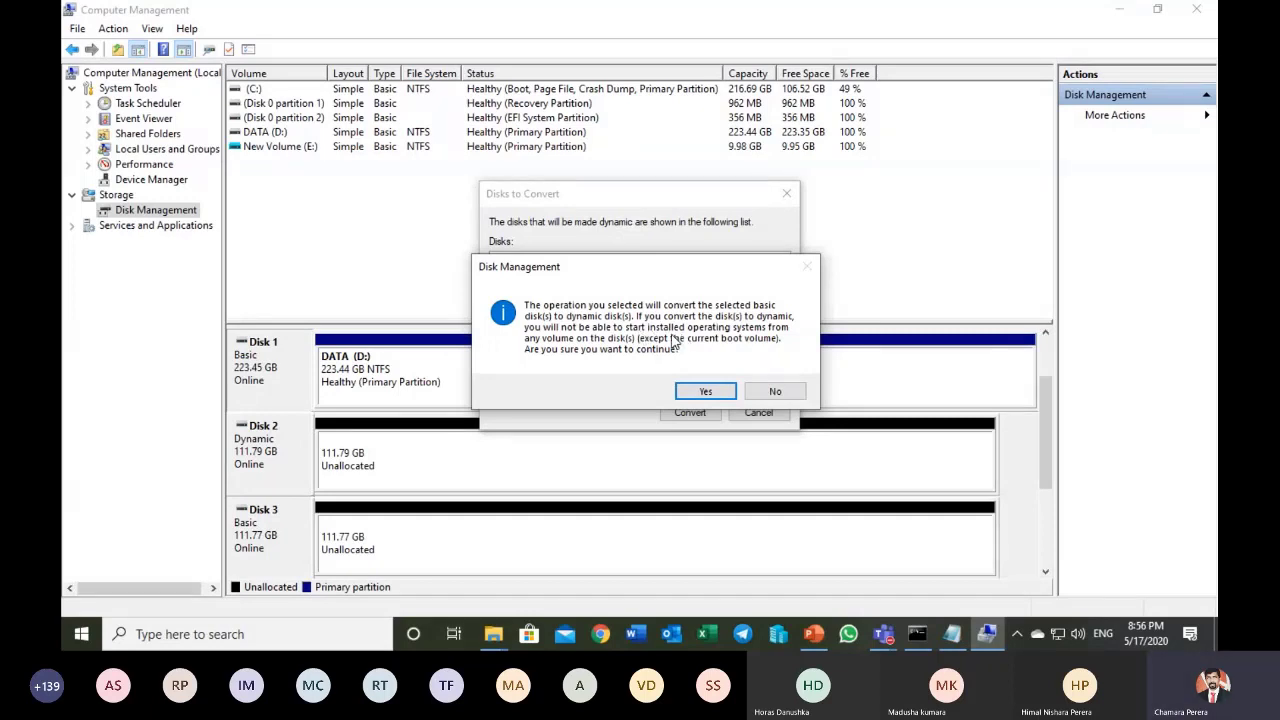
pyautogui.click(705, 391)
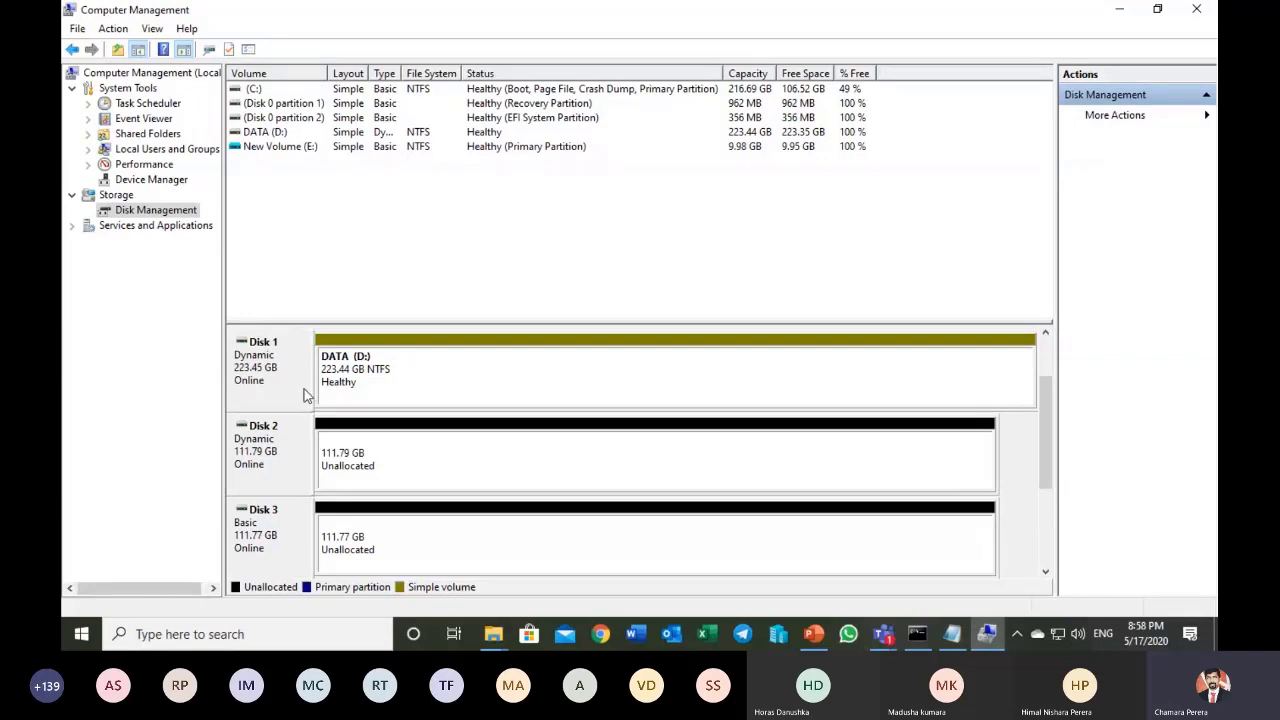
# - Delete the DATA (D:) volume from Disk 1, confirming the erasure of its data
pyautogui.rightClick(414, 378)
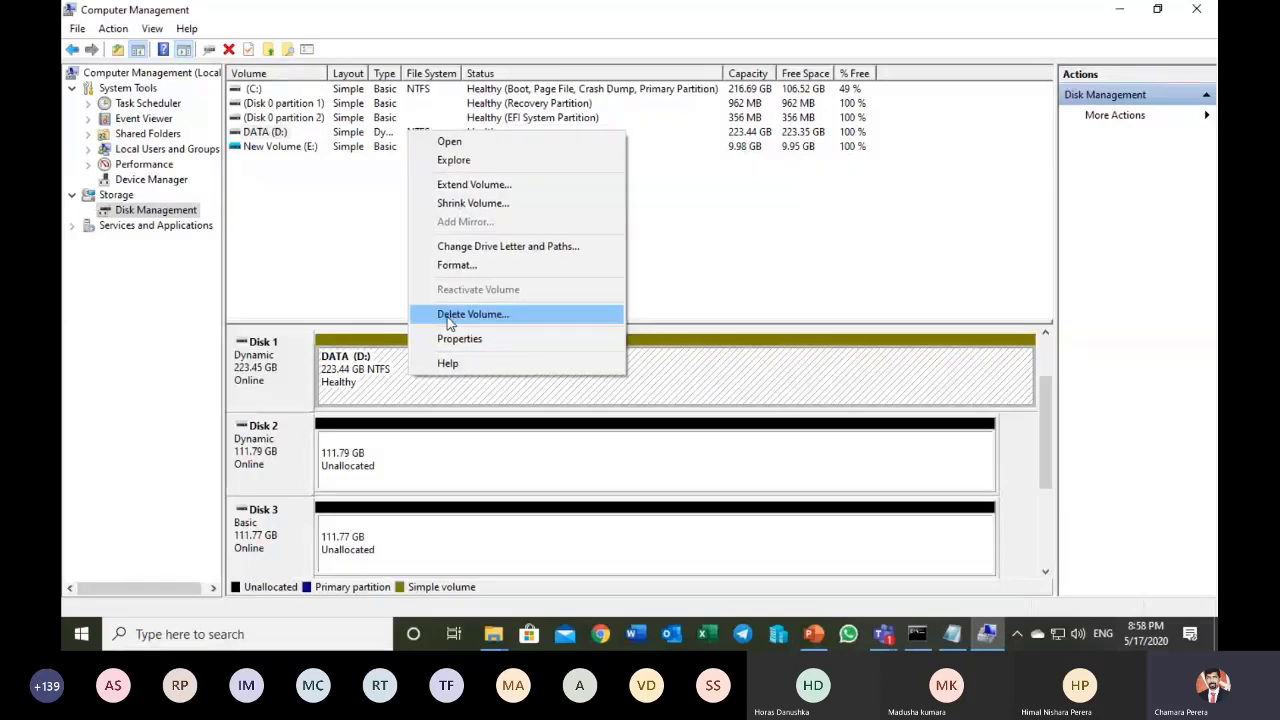
pyautogui.click(476, 312)
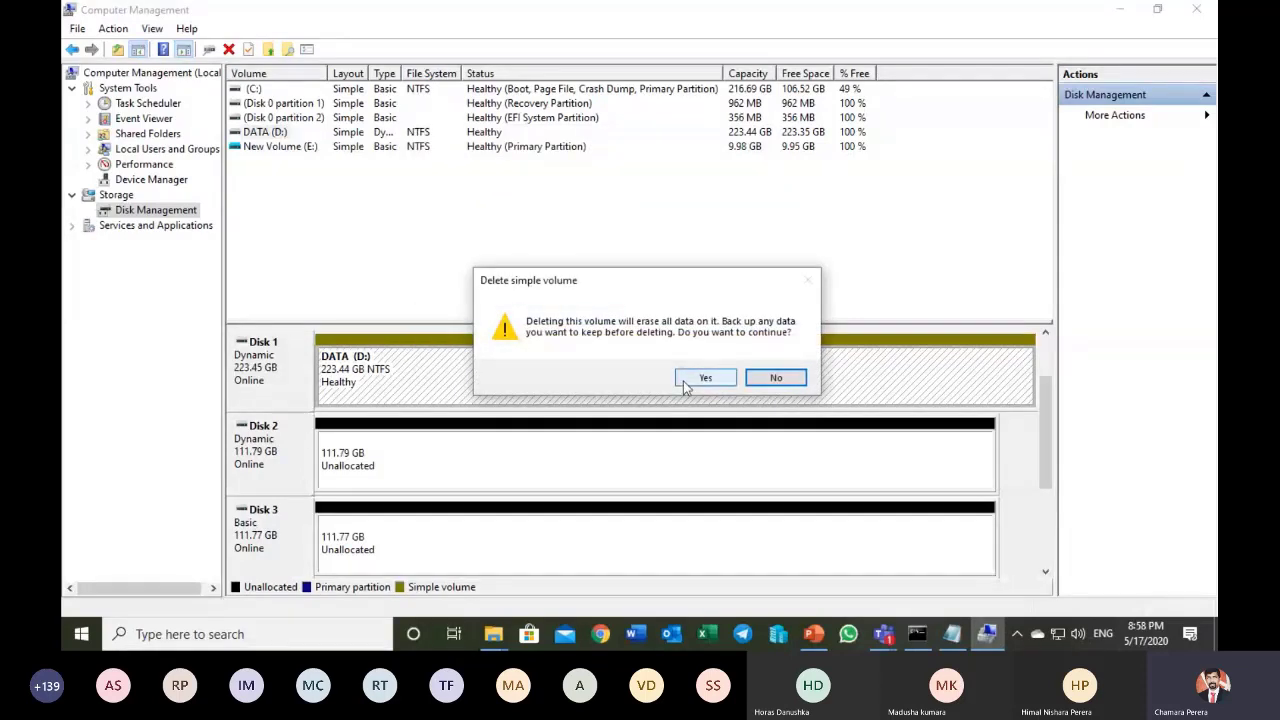
pyautogui.click(705, 377)
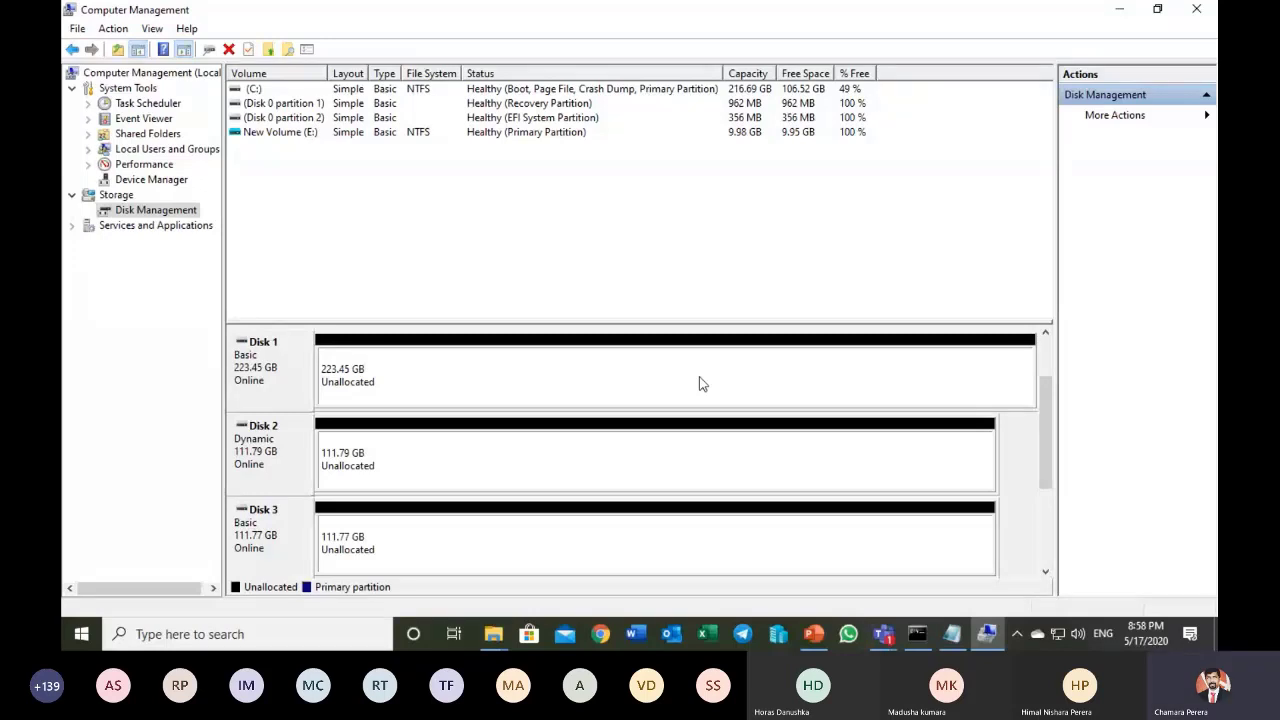
# - Create a simple volume D: across Disk 1's unallocated space, quick-formatted as NTFS with the label New Volume, and close its folder window
pyautogui.rightClick(407, 371)
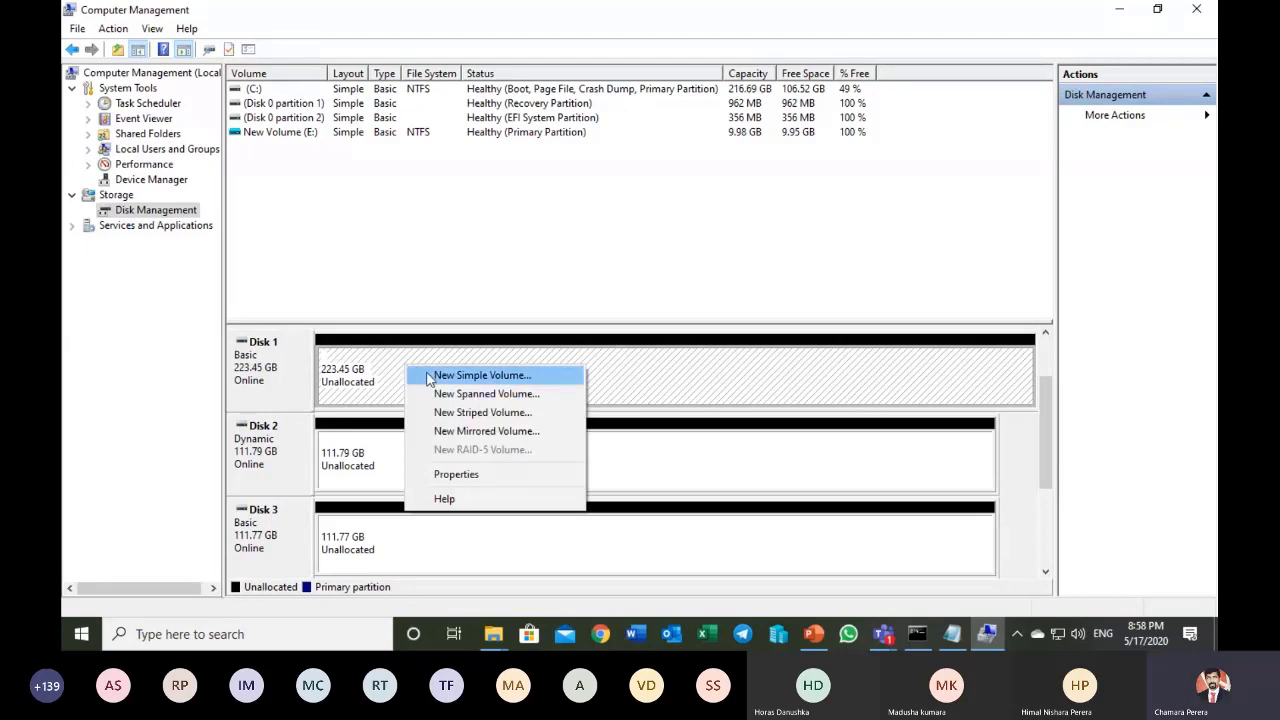
pyautogui.click(425, 374)
pyautogui.click(534, 394)
pyautogui.click(537, 396)
pyautogui.click(537, 396)
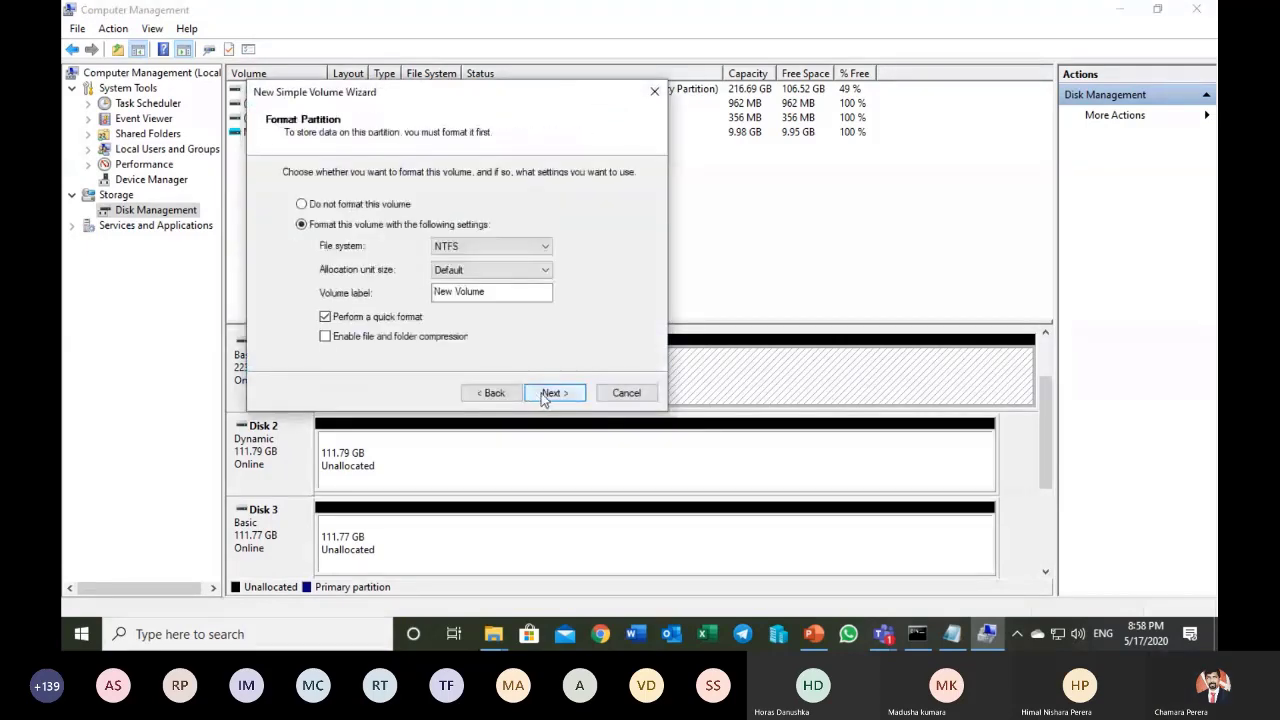
pyautogui.click(544, 397)
pyautogui.click(553, 393)
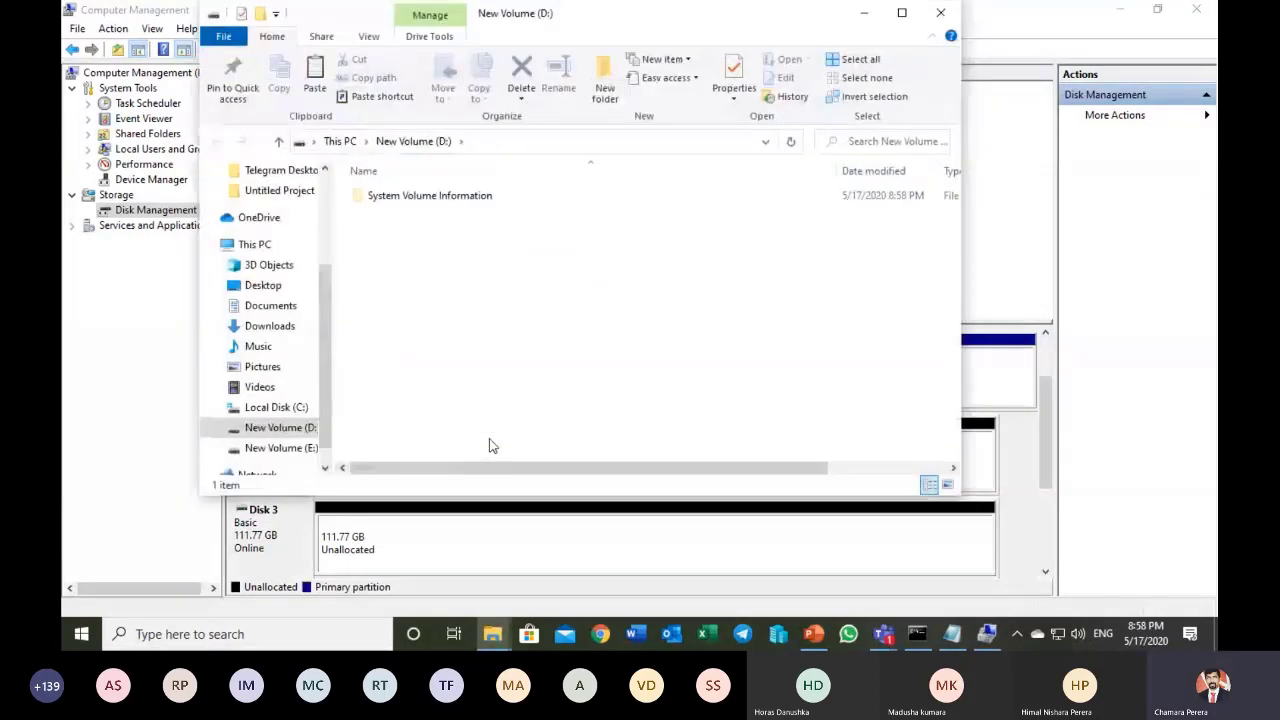
pyautogui.click(940, 13)
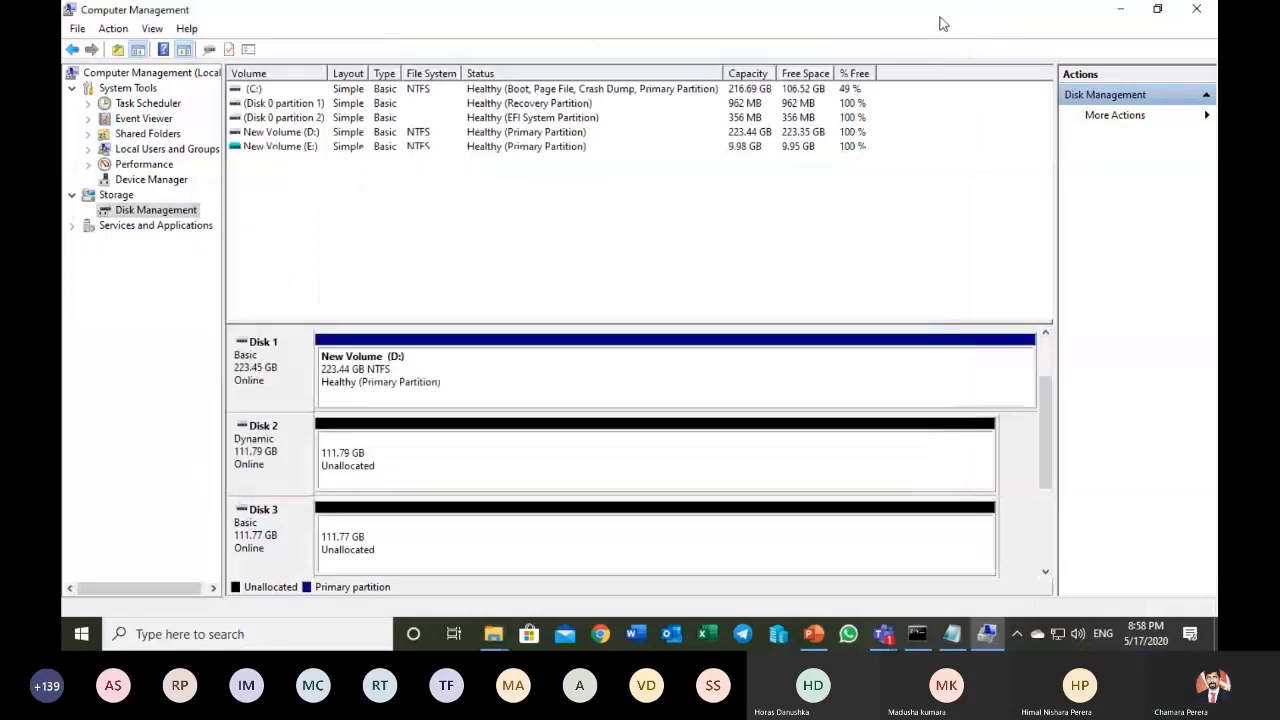
# - Switch to the PowerPoint presentation and show the Dynamic disks slide
pyautogui.click(813, 632)
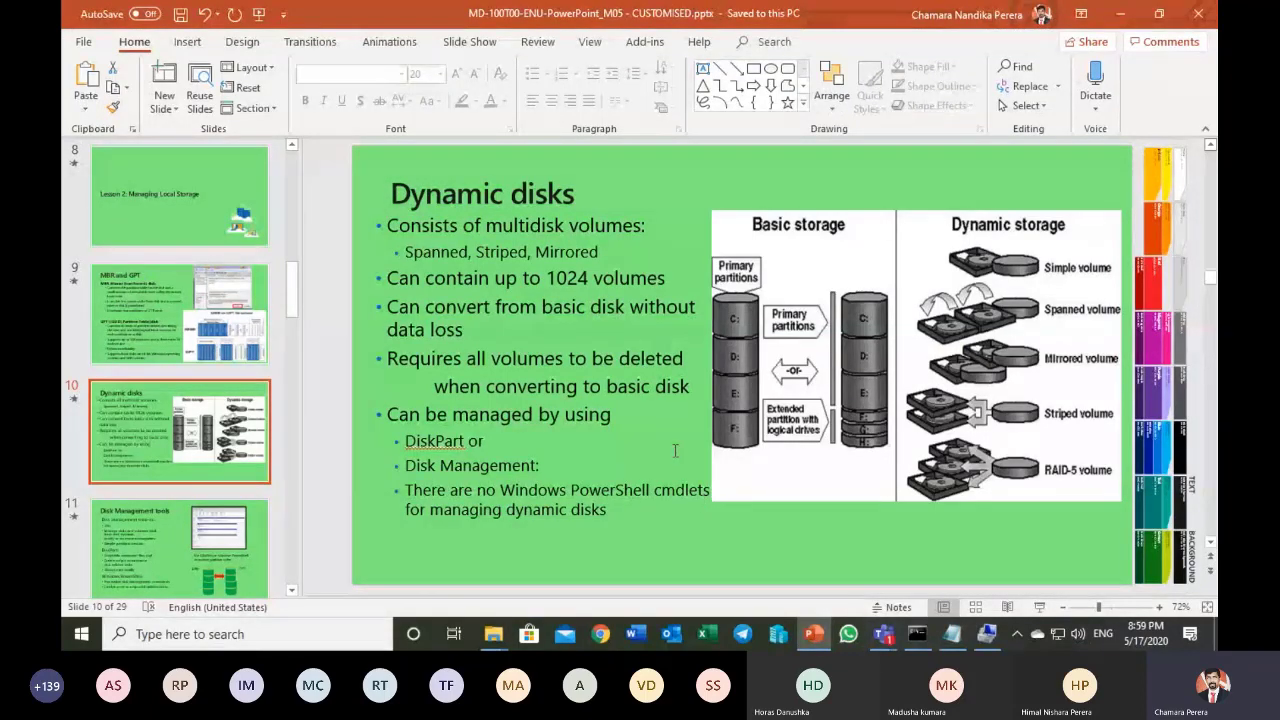
# - Show the Disk Management tools slide, and start DiskPart from a Command Prompt with the diskpart command
pyautogui.click(195, 545)
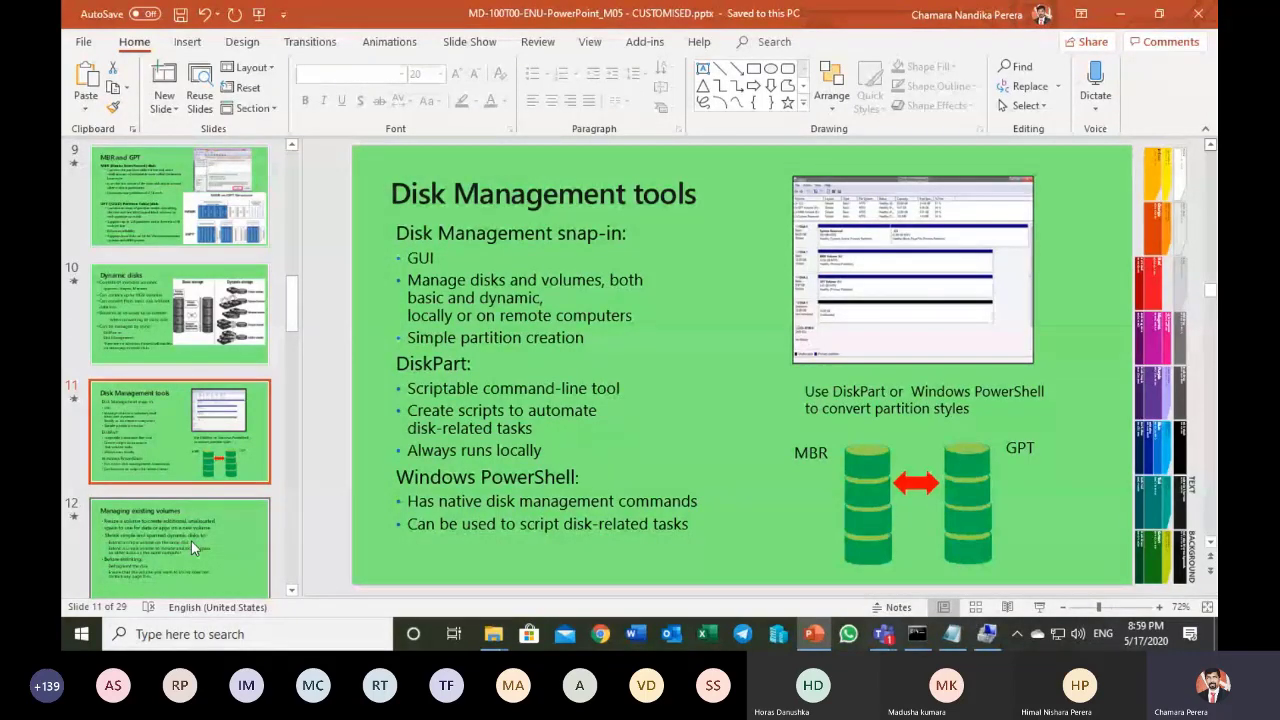
pyautogui.press('super')
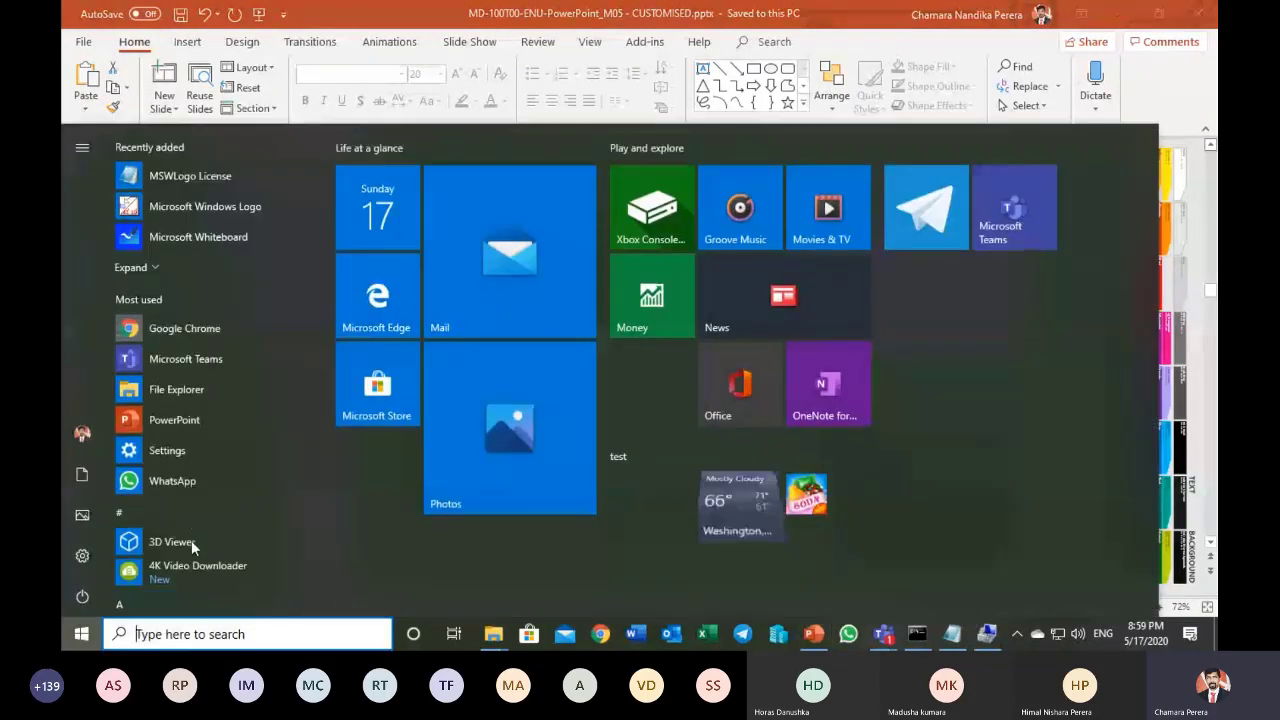
pyautogui.write('cmd')
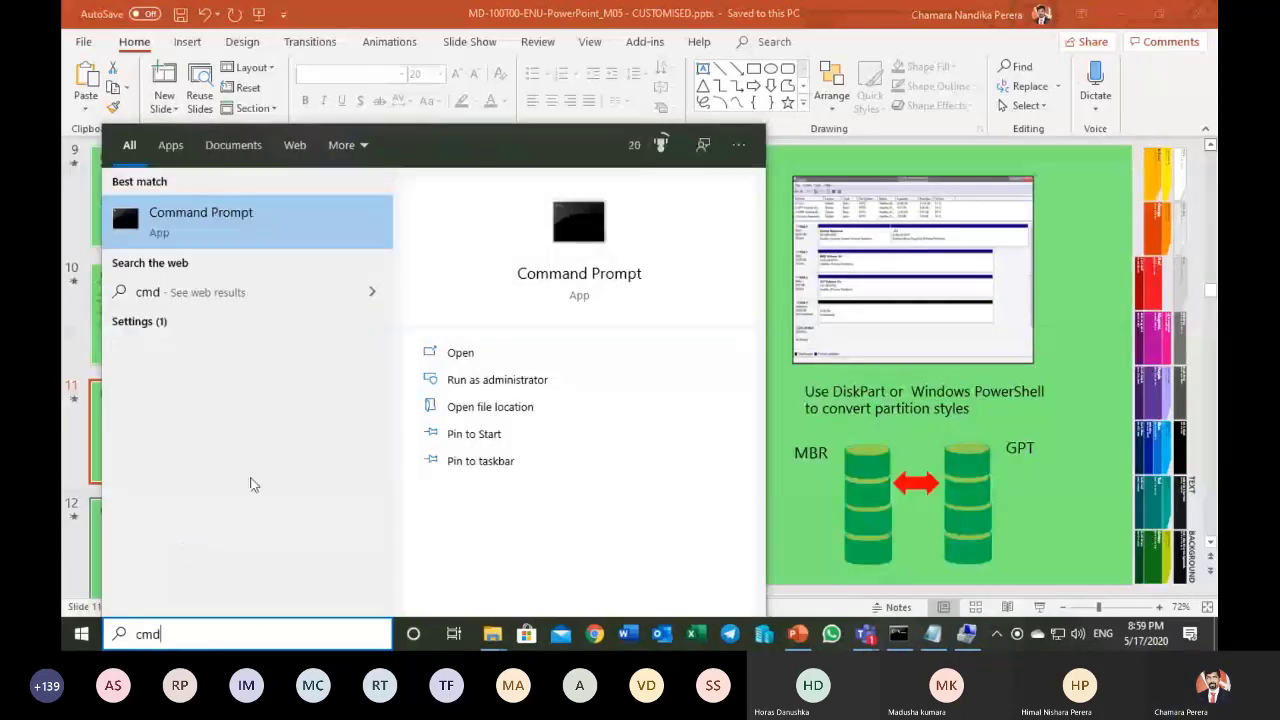
pyautogui.click(551, 240)
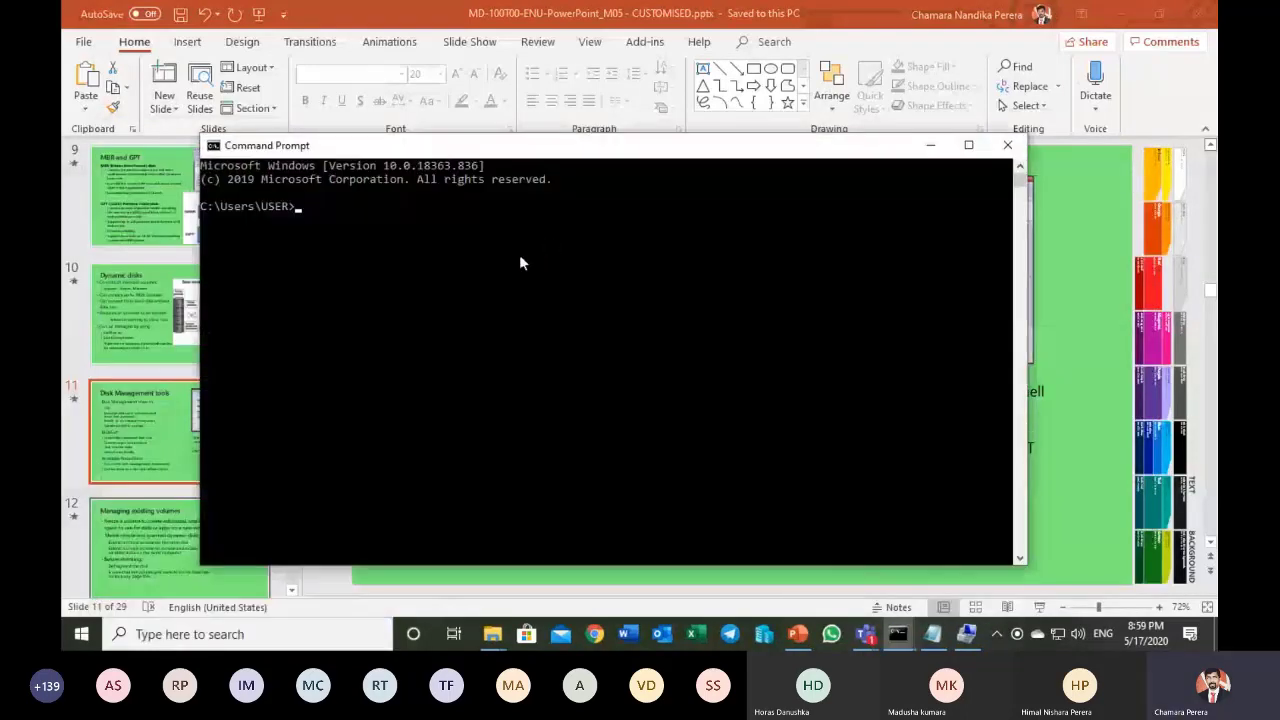
pyautogui.write('disk')
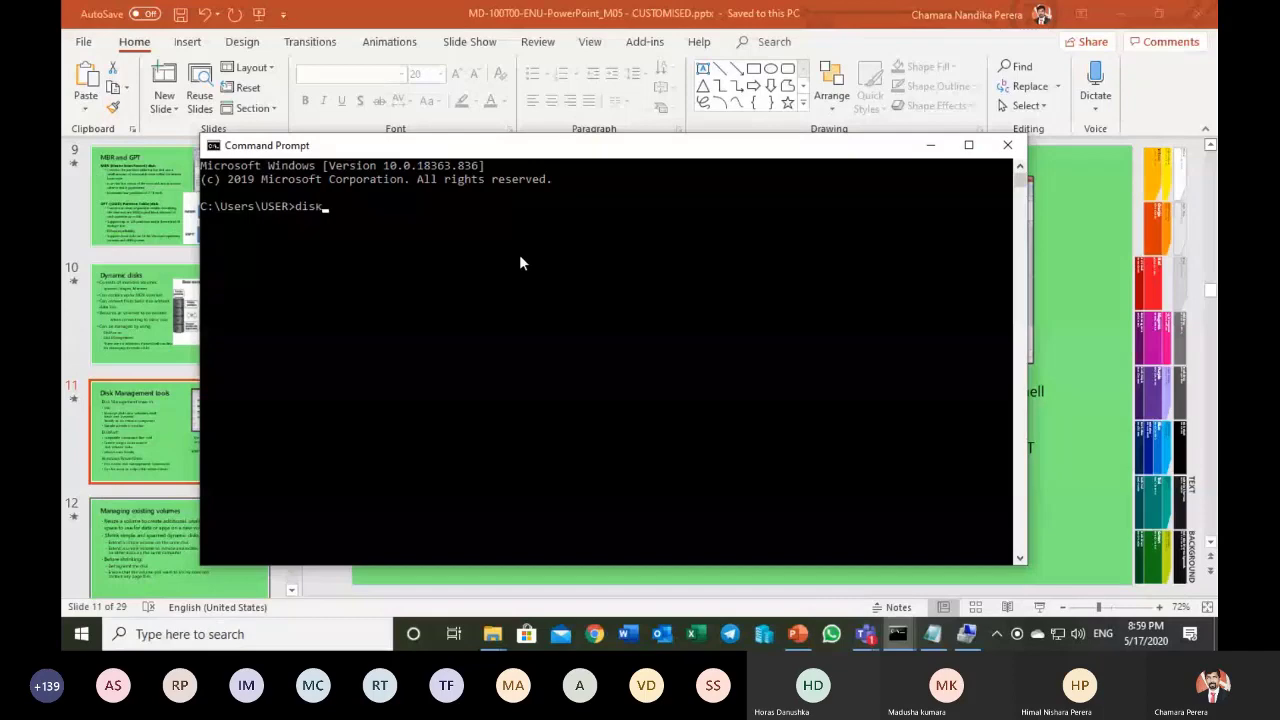
pyautogui.write('part')
pyautogui.press('Return')
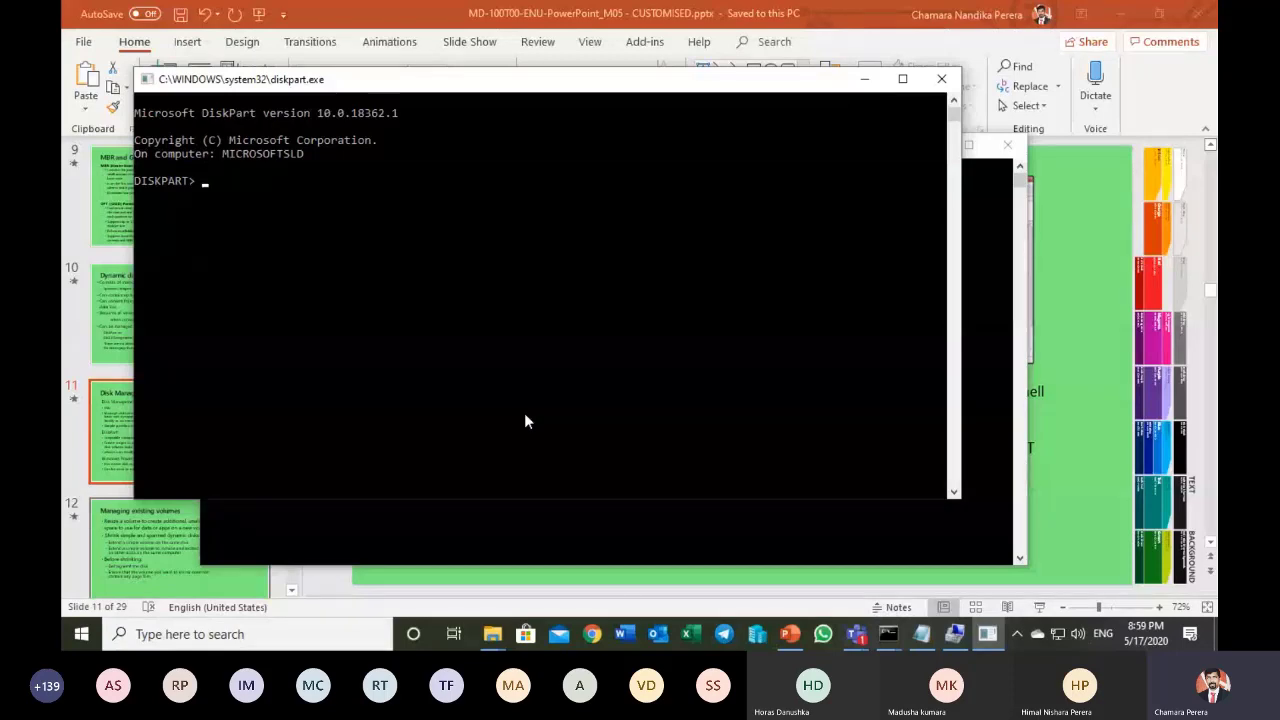
# - List DiskPart's available commands with /?, look through them, and close the DiskPart and Command Prompt windows
pyautogui.write('/?')
pyautogui.press('Return')
pyautogui.scroll(1, 574, 290)
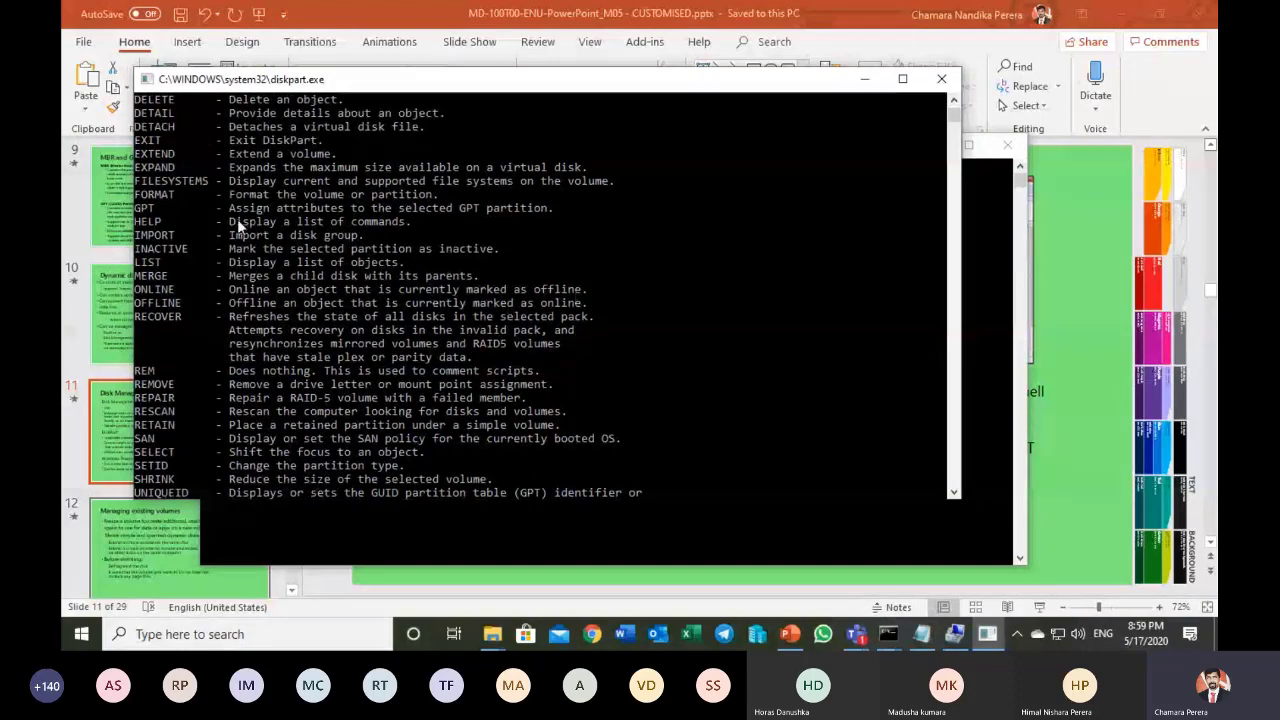
pyautogui.scroll(6, 318, 229)
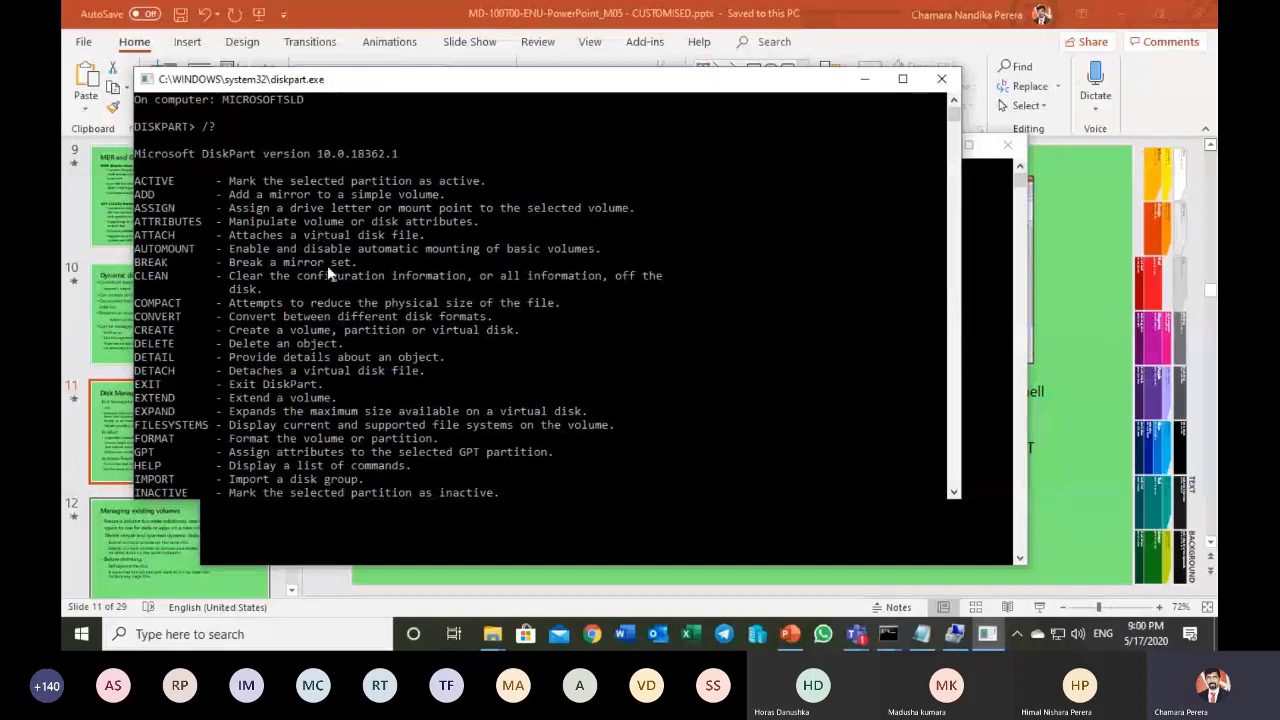
pyautogui.scroll(-4, 327, 265)
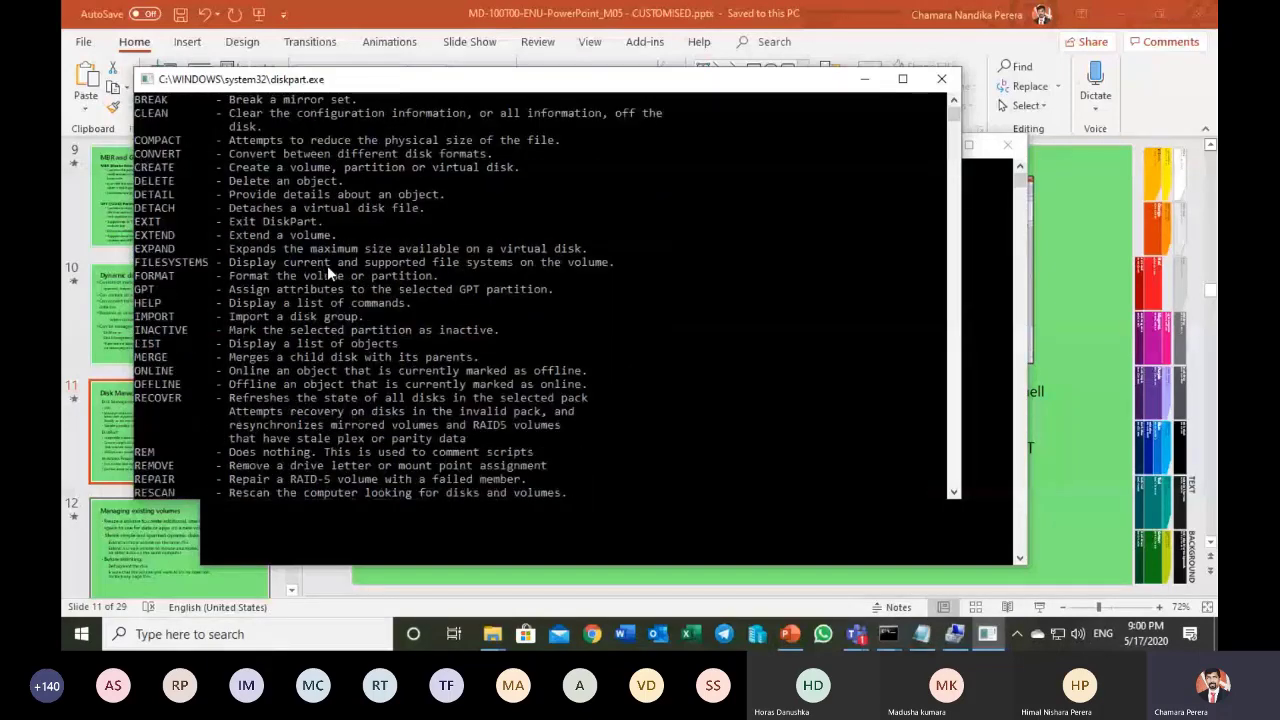
pyautogui.scroll(-4, 266, 382)
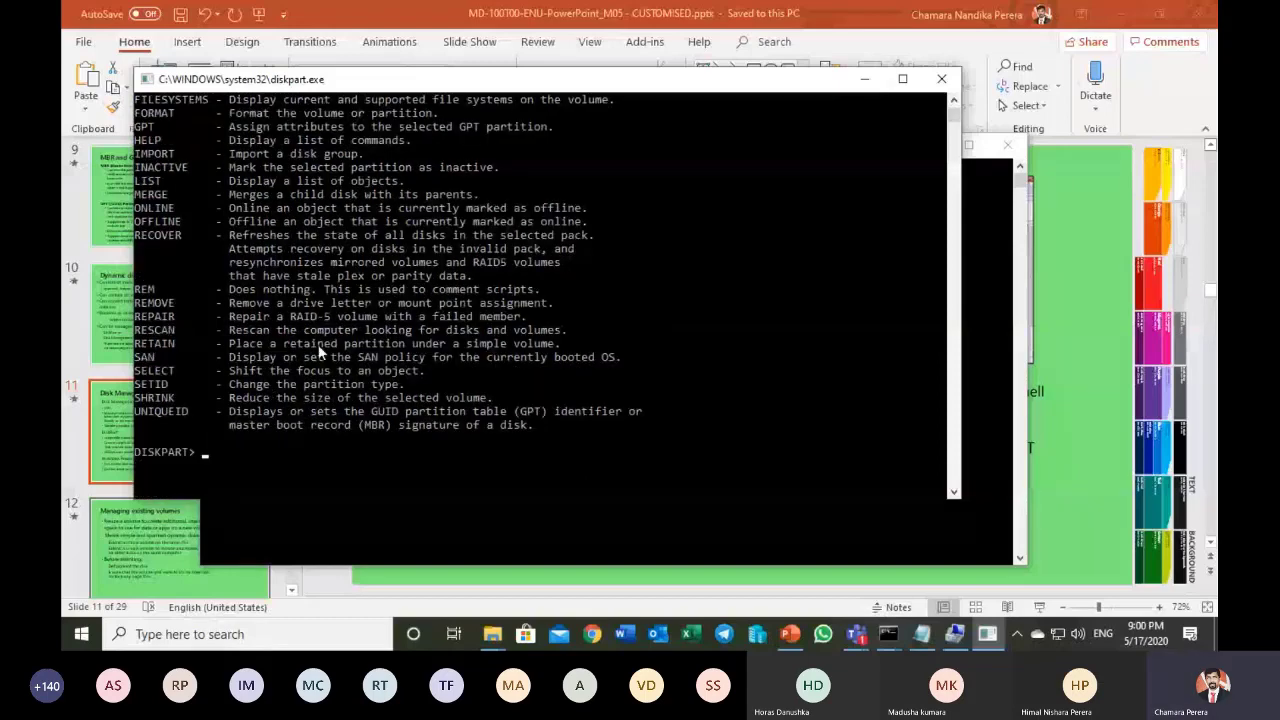
pyautogui.scroll(6, 320, 350)
pyautogui.scroll(3, 320, 350)
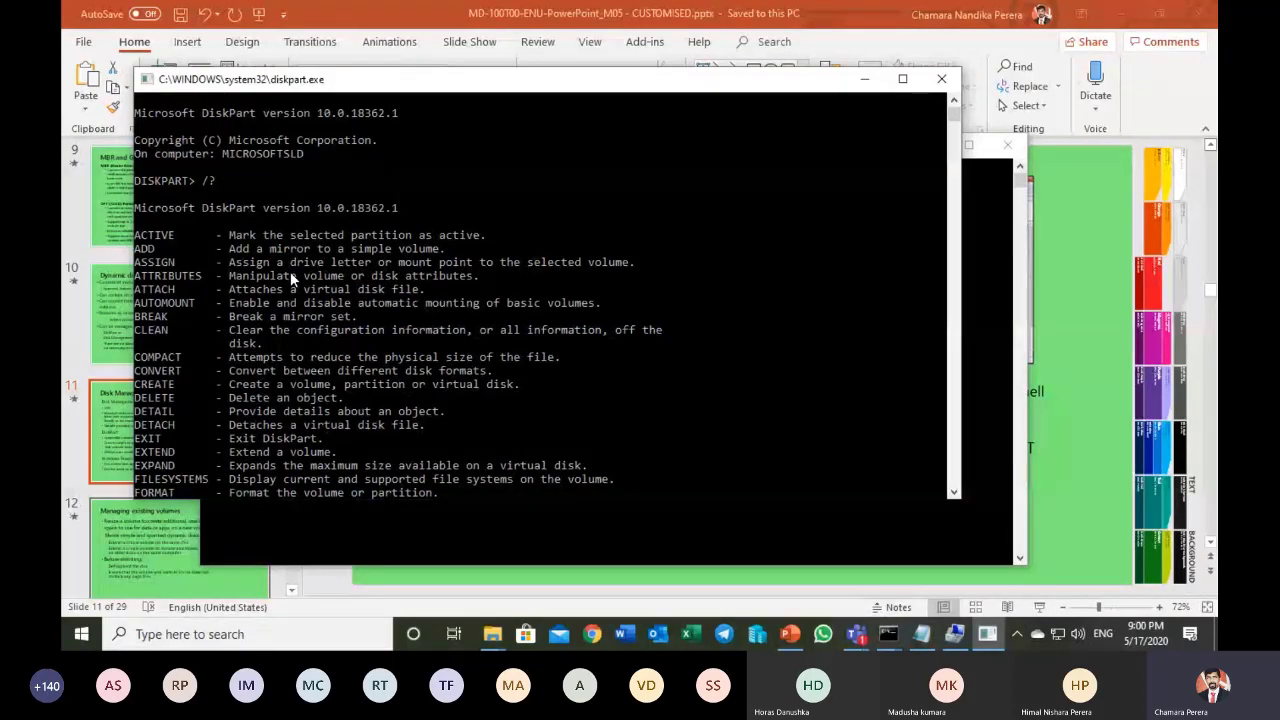
pyautogui.click(942, 79)
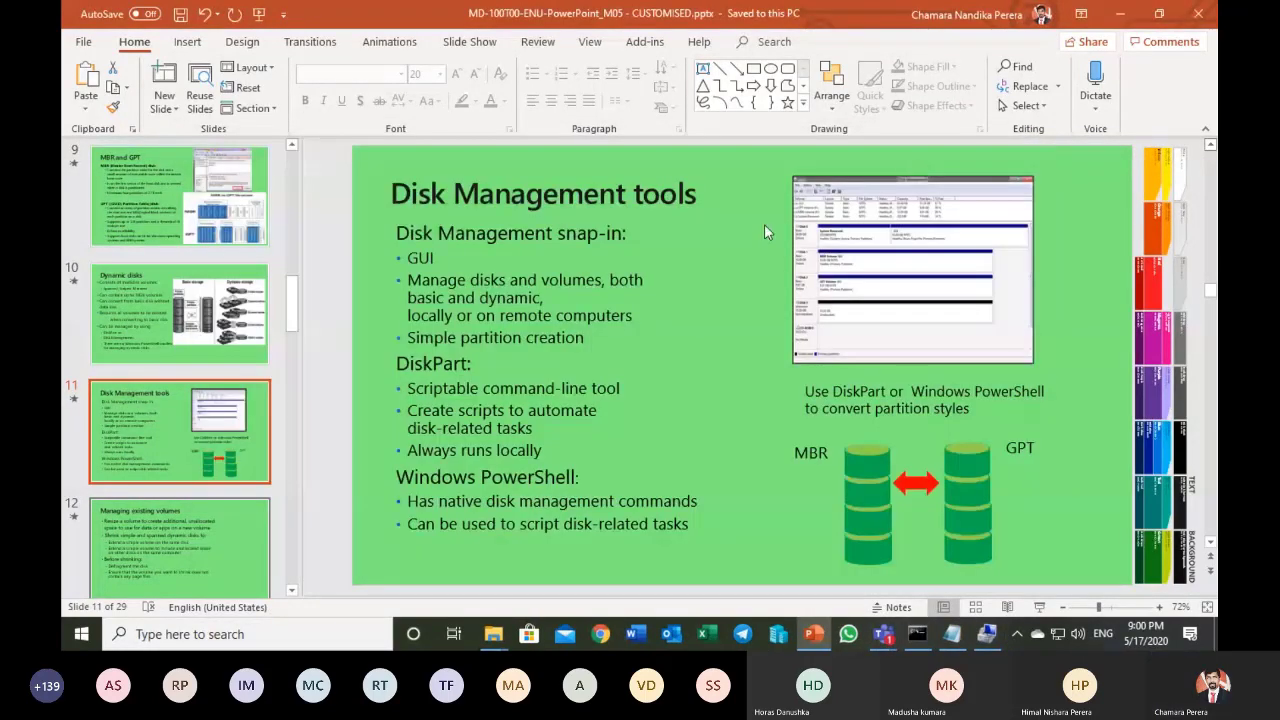
pyautogui.click(1007, 145)
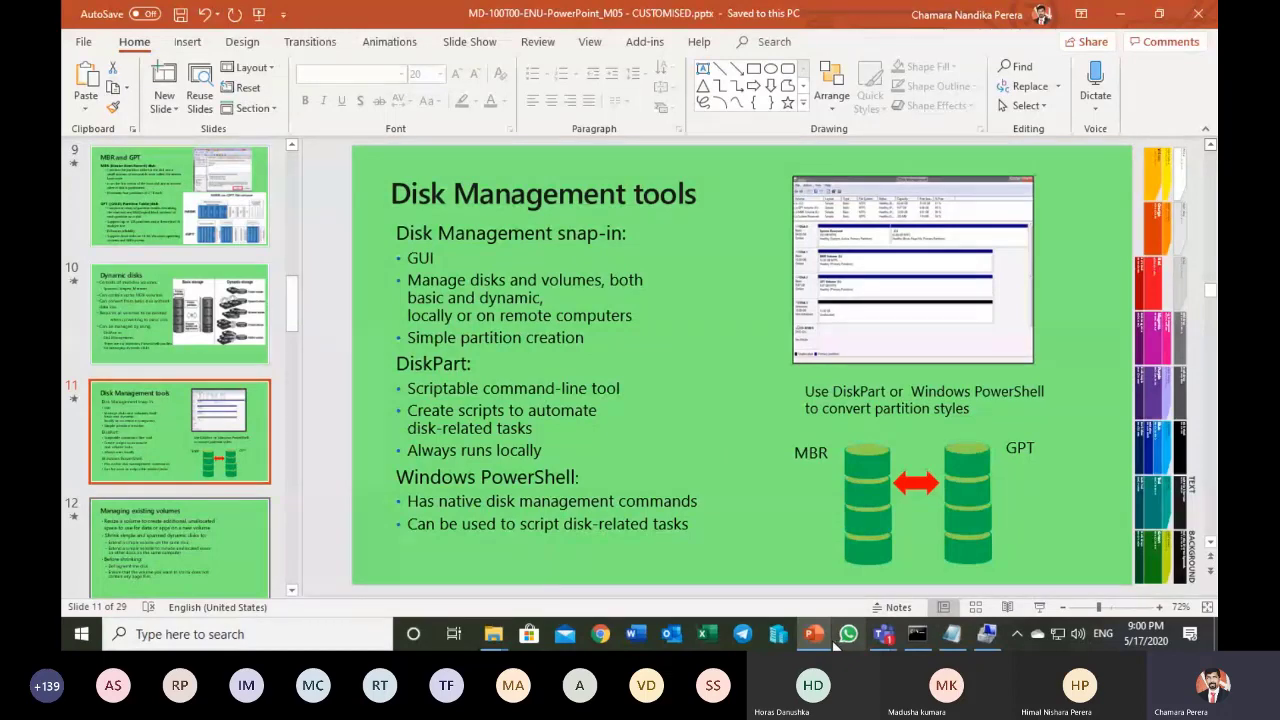
# - Switch to Computer Management and convert the empty dynamic Disk 2 to a basic disk
pyautogui.click(990, 636)
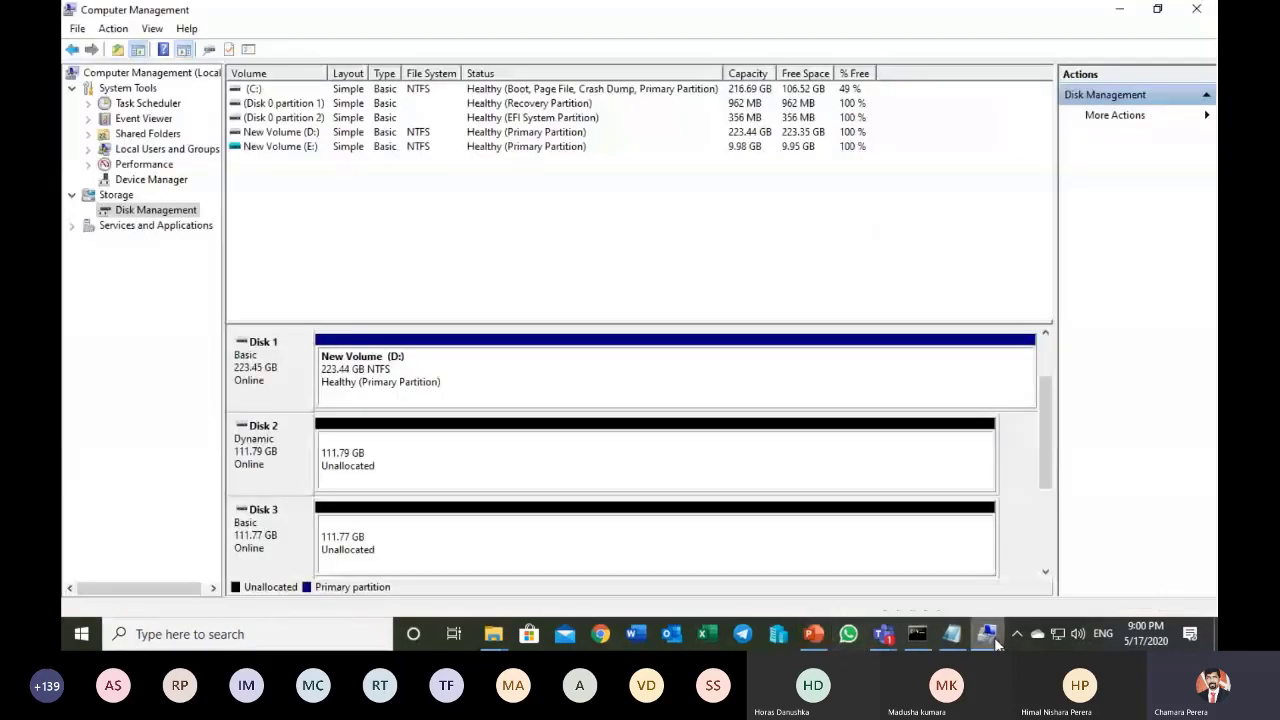
pyautogui.rightClick(285, 446)
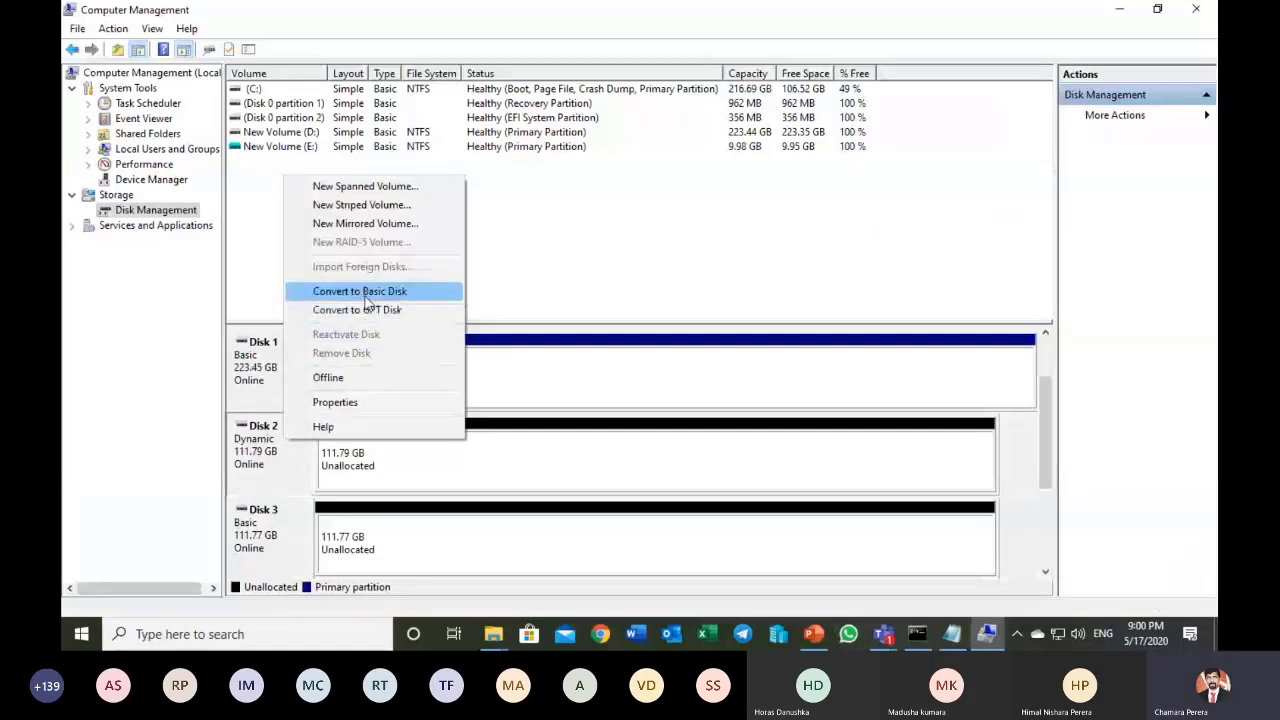
pyautogui.click(358, 310)
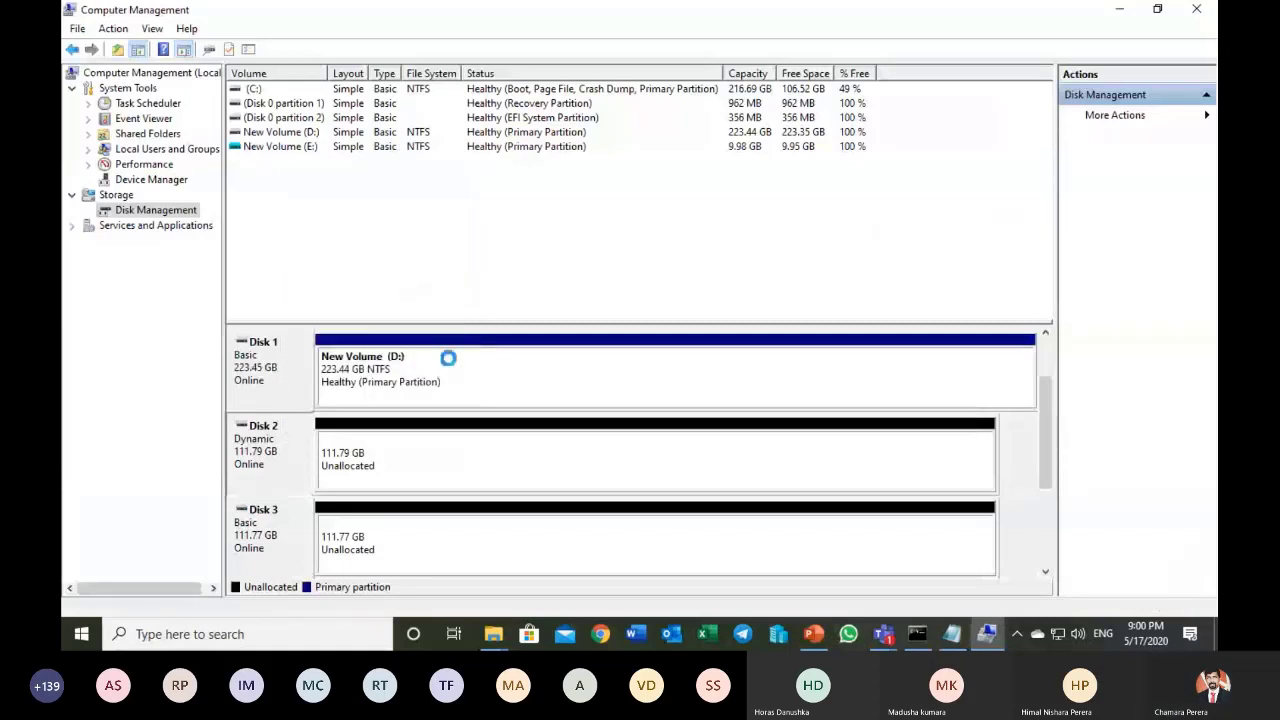
# - Create a 102400 MB simple volume F: on Disk 2, quick-formatted as NTFS with the label New Volume, and close its folder window
pyautogui.rightClick(422, 453)
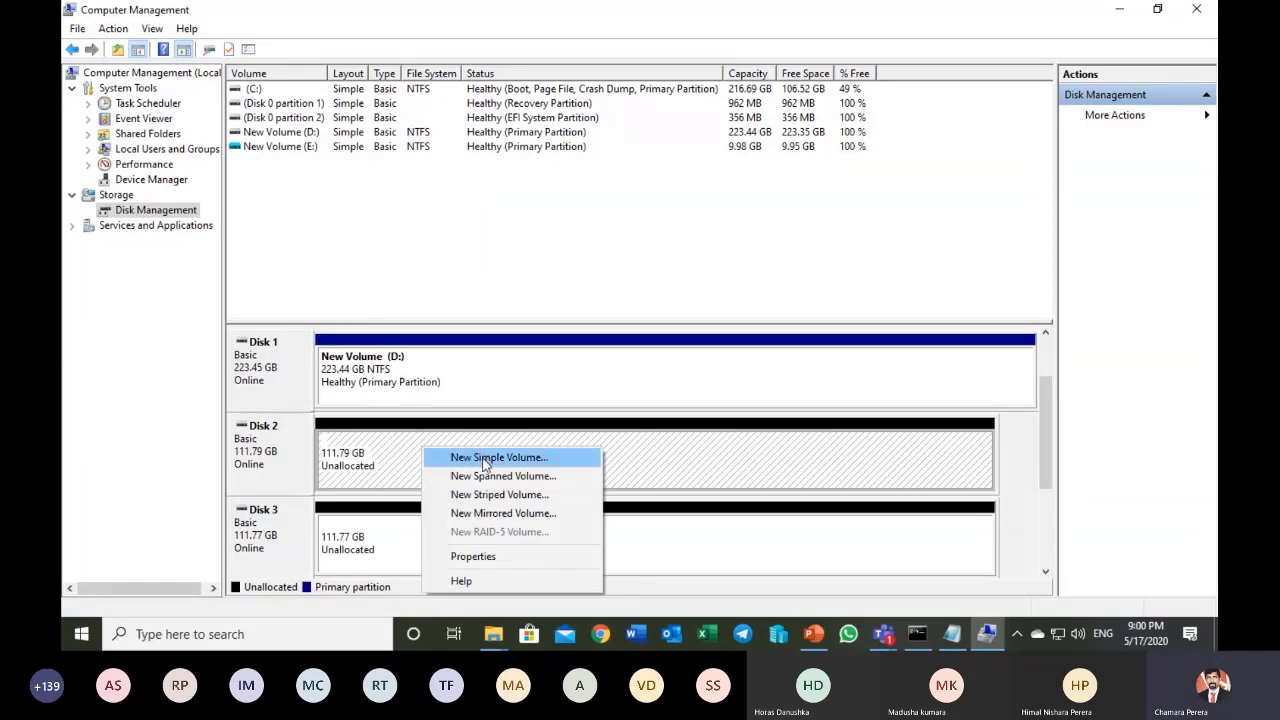
pyautogui.click(484, 458)
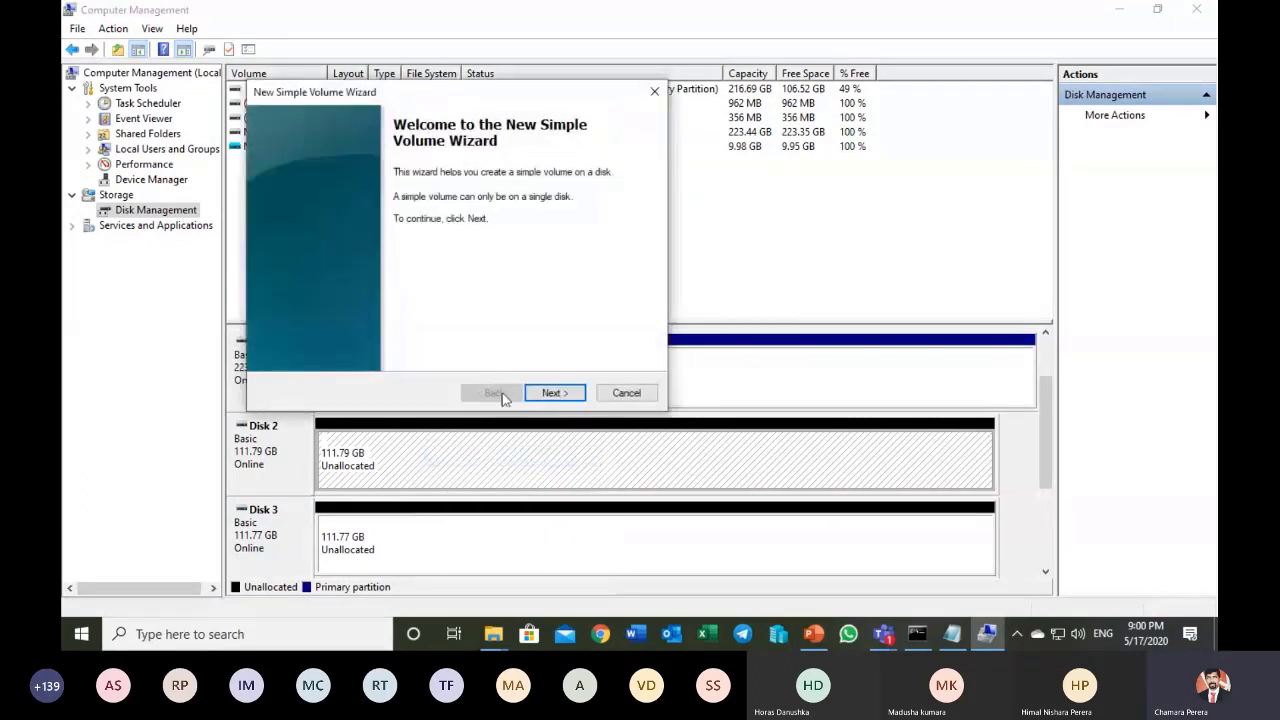
pyautogui.click(553, 392)
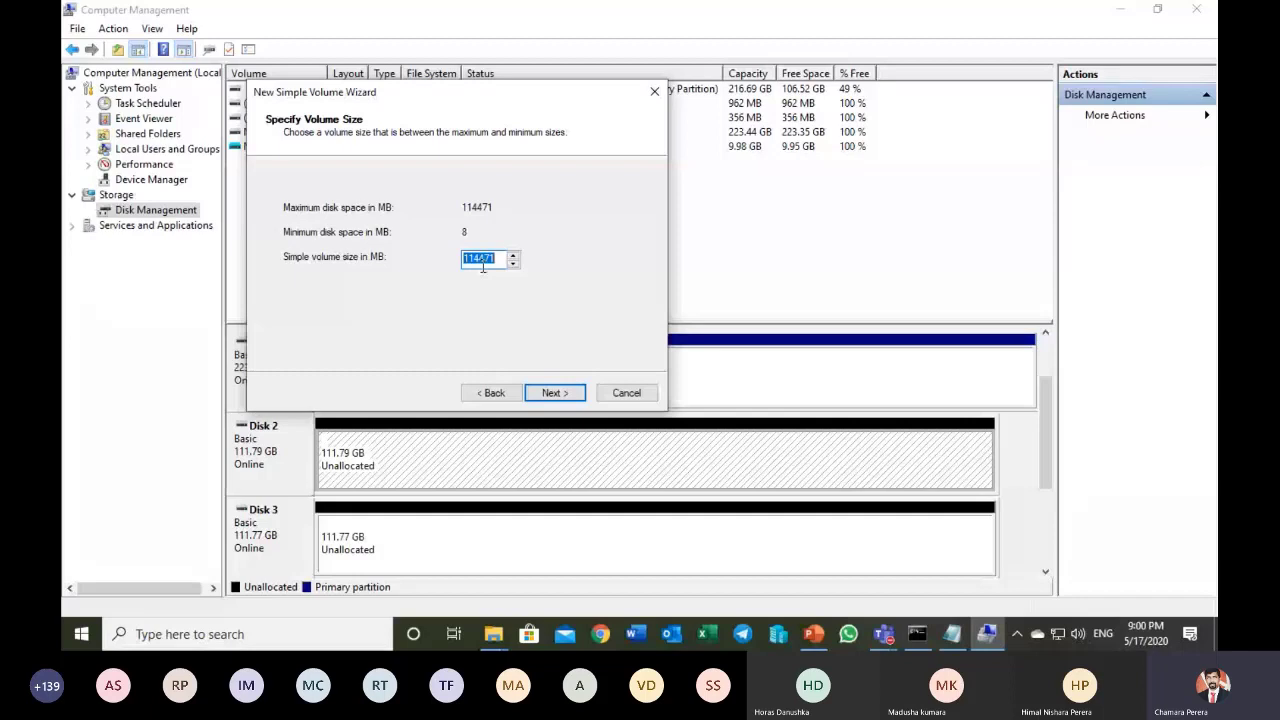
pyautogui.write('10244')
pyautogui.press('BackSpace')
pyautogui.write('00')
pyautogui.click(564, 397)
pyautogui.click(564, 396)
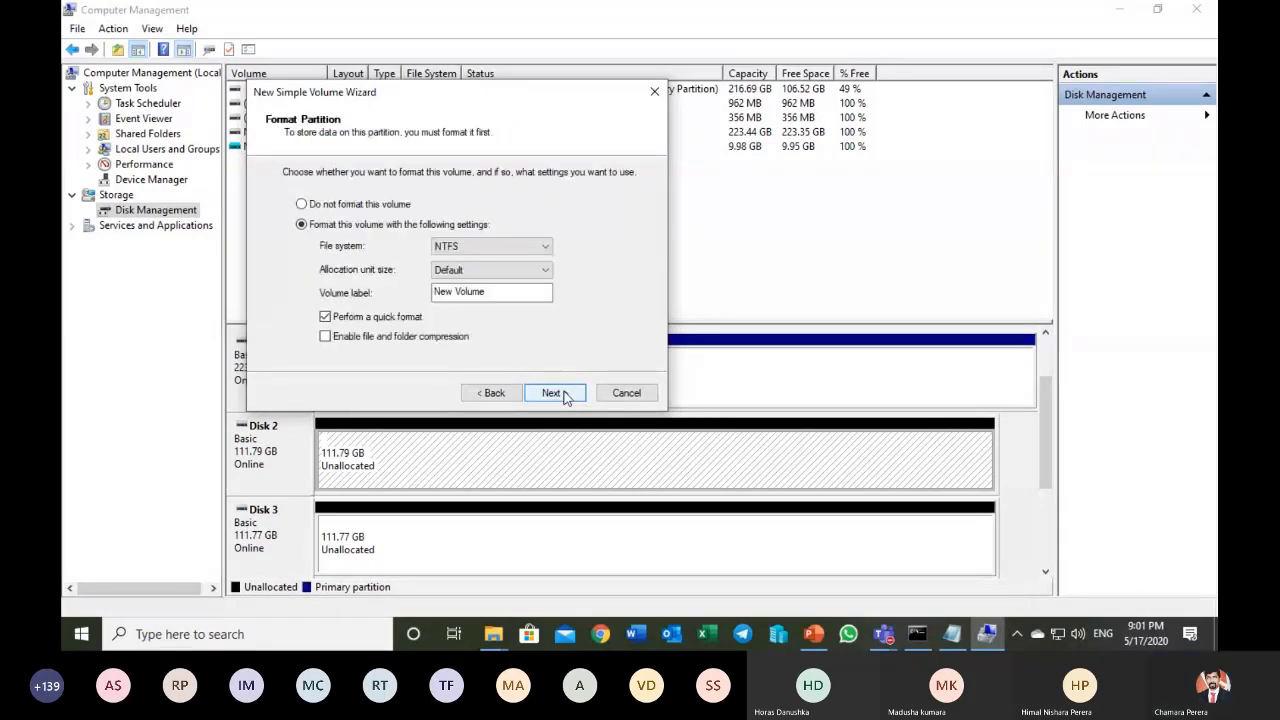
pyautogui.click(564, 396)
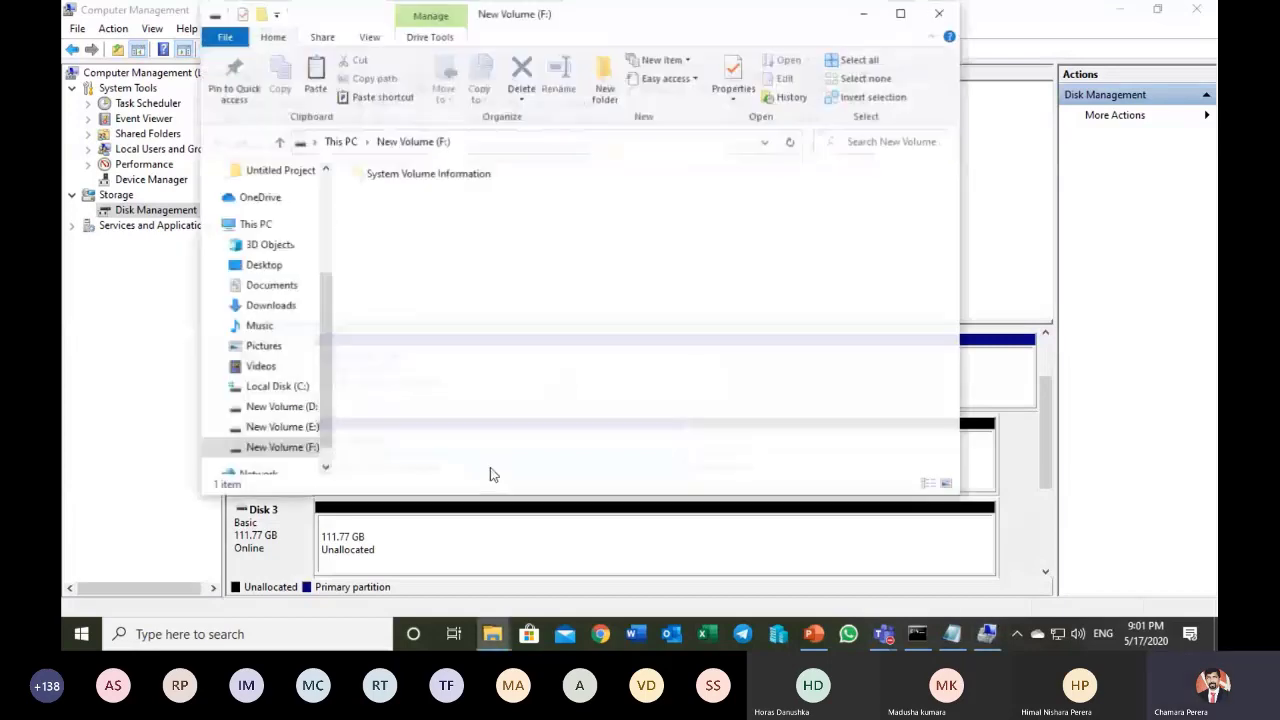
pyautogui.click(940, 13)
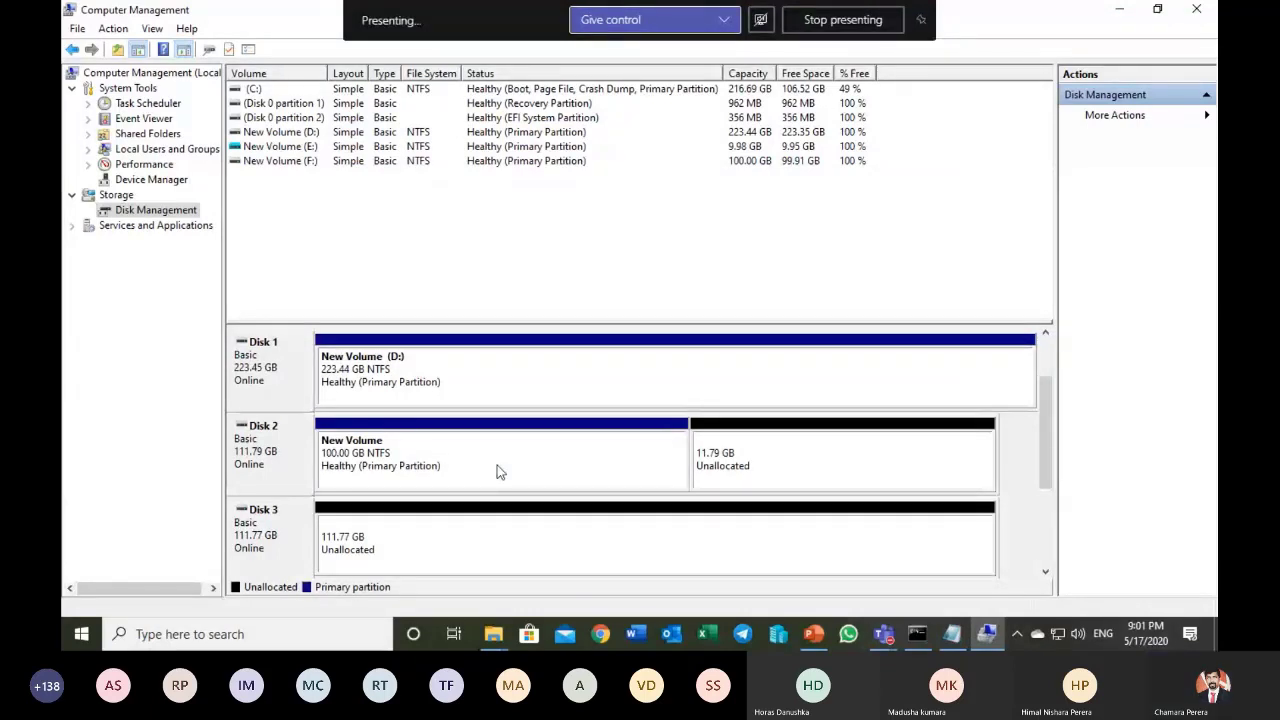
pyautogui.rightClick(755, 458)
pyautogui.click(785, 468)
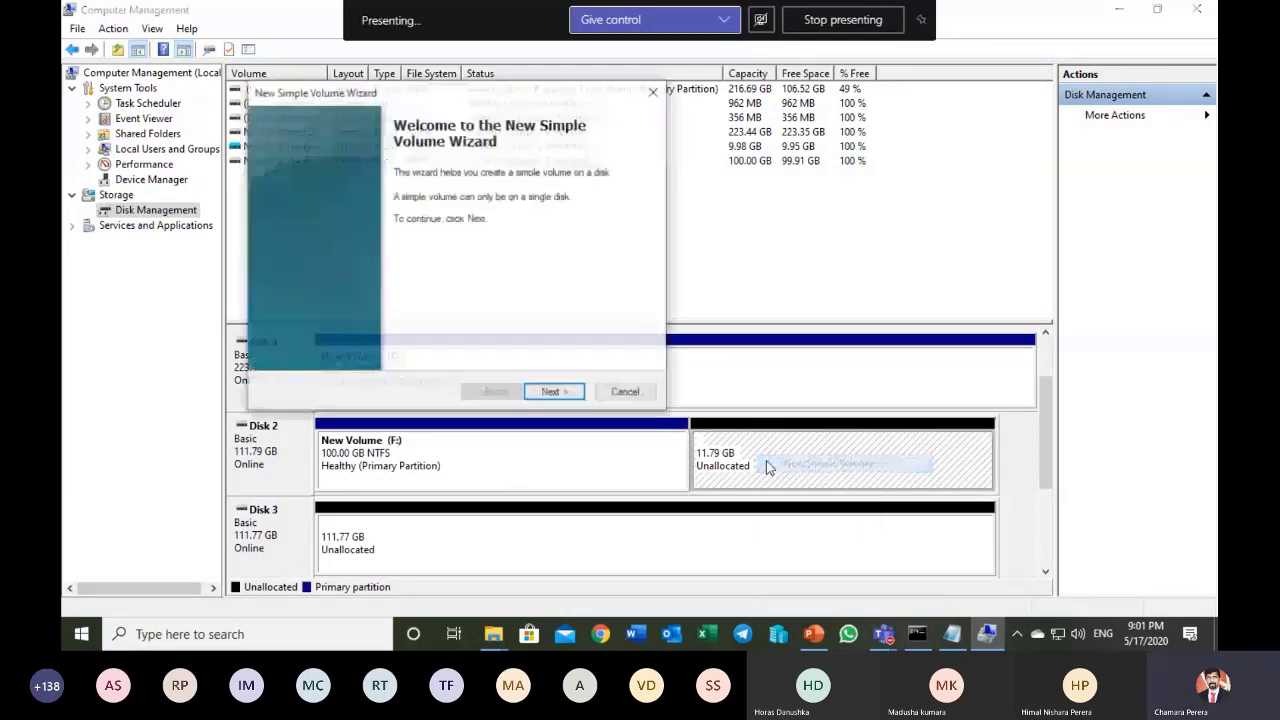
pyautogui.click(563, 395)
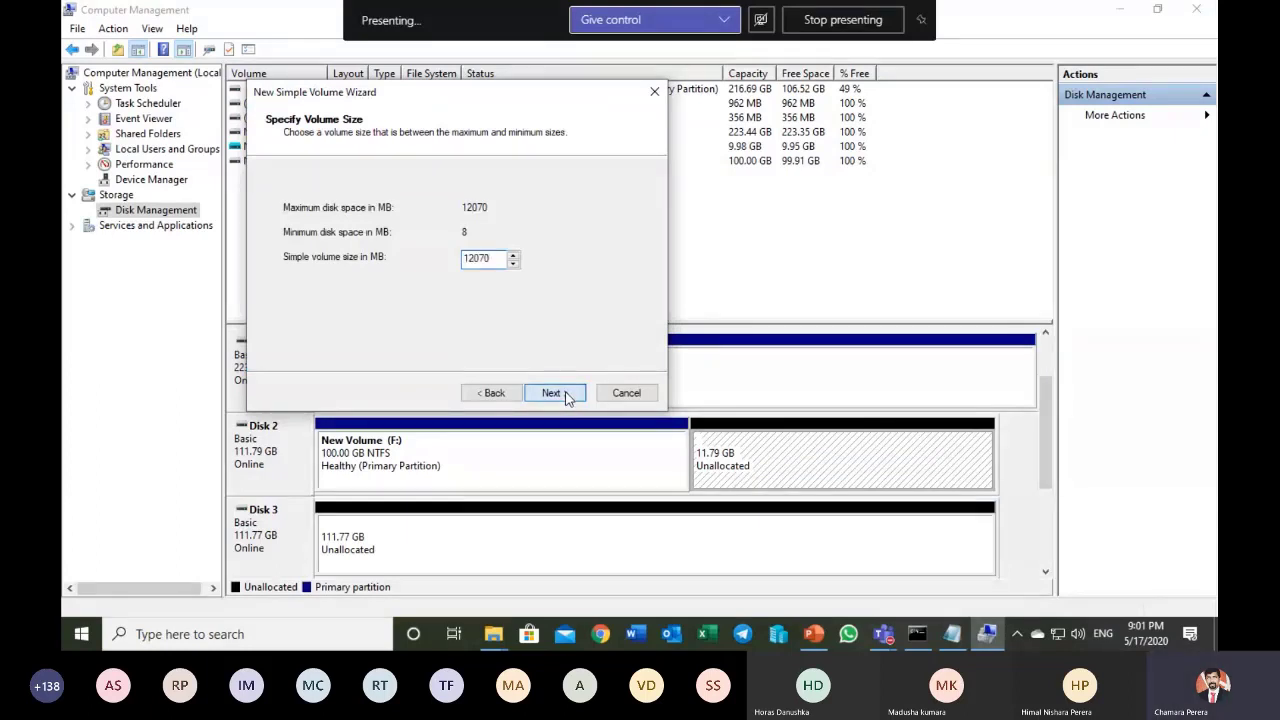
pyautogui.click(567, 398)
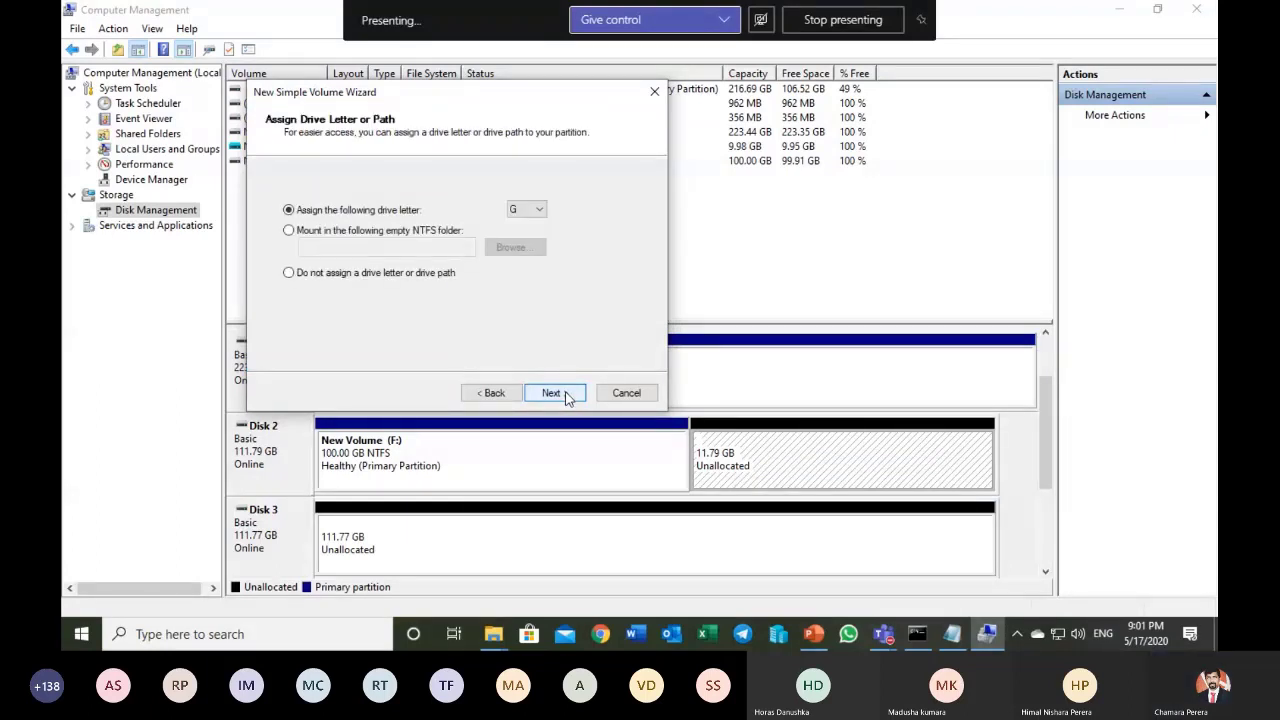
pyautogui.click(497, 394)
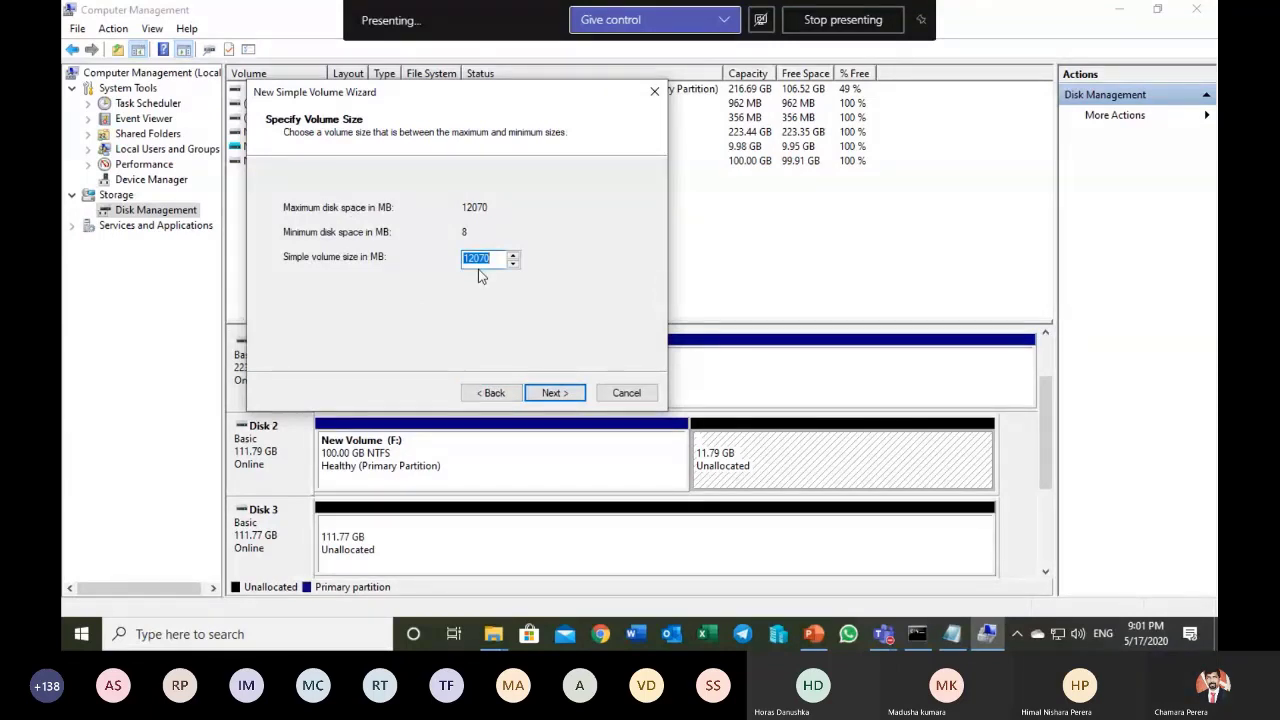
pyautogui.click(626, 392)
# - Delete the New Volume (F:) from Disk 2, confirming the erasure of its data
pyautogui.rightClick(549, 450)
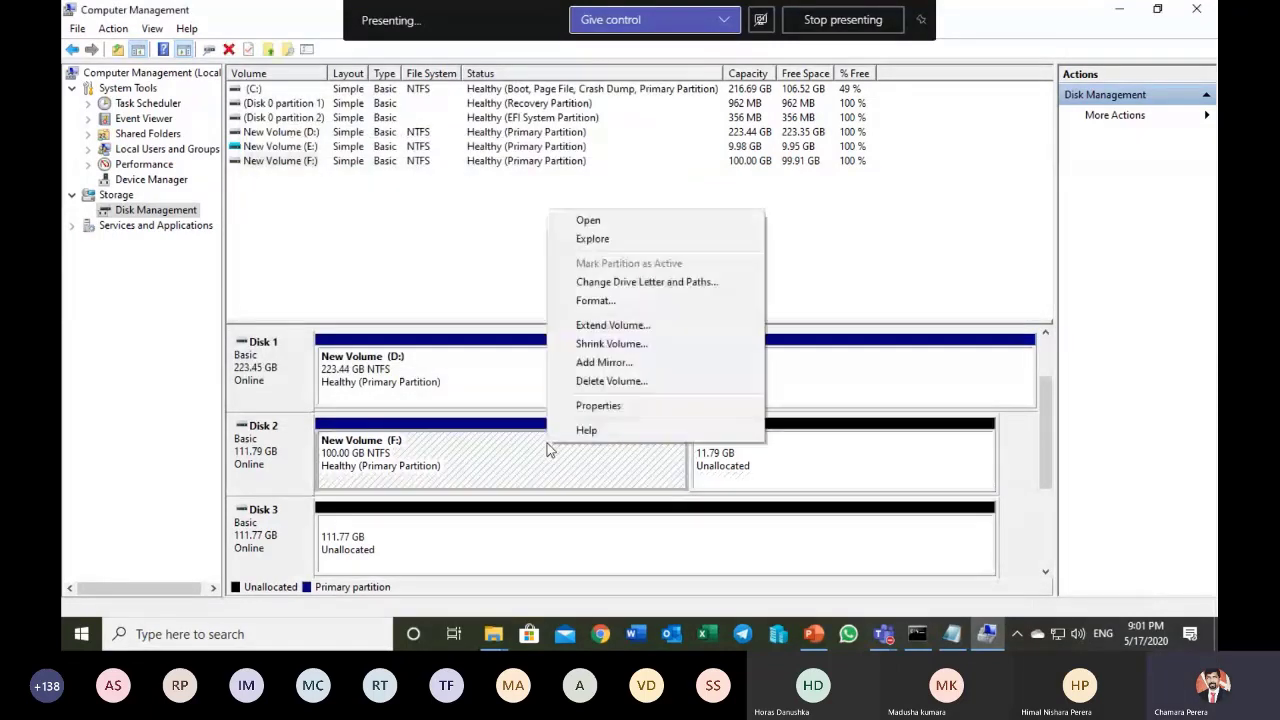
pyautogui.click(600, 385)
pyautogui.click(707, 378)
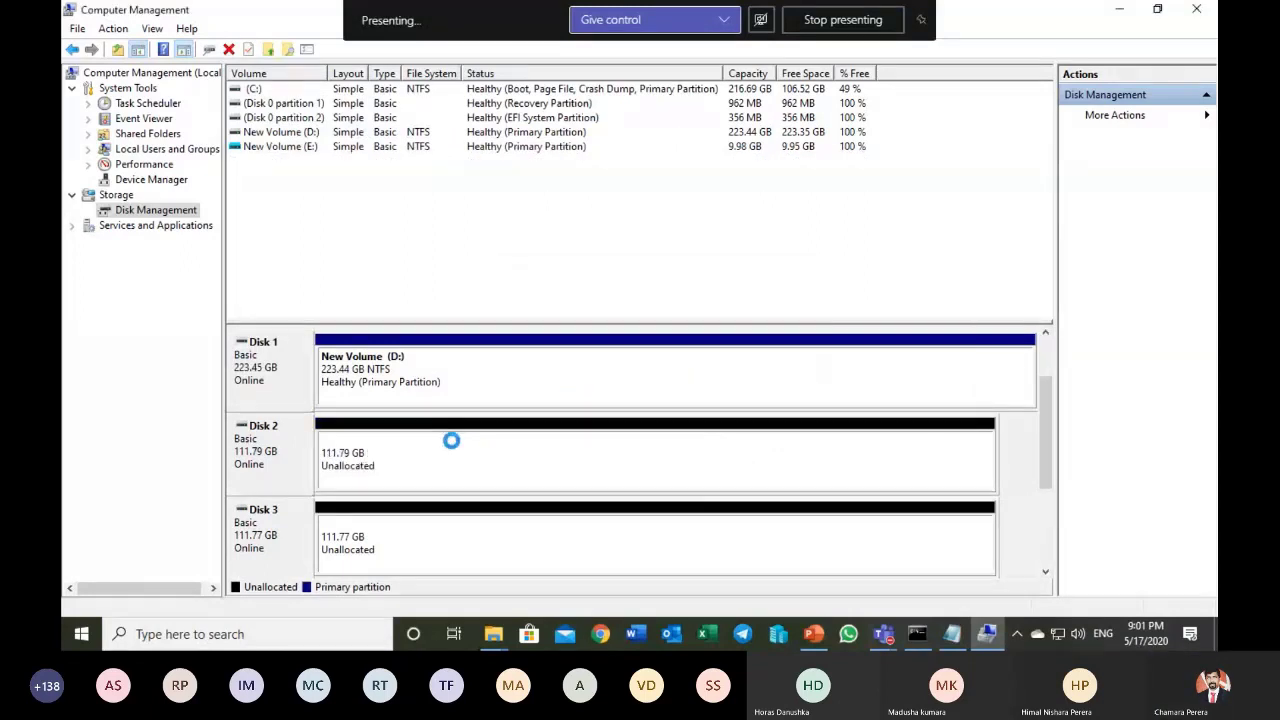
# - Create a 25000 MB simple volume F: on Disk 2, formatted as NTFS with the label New Volume, and close its folder window
pyautogui.rightClick(450, 442)
pyautogui.click(483, 450)
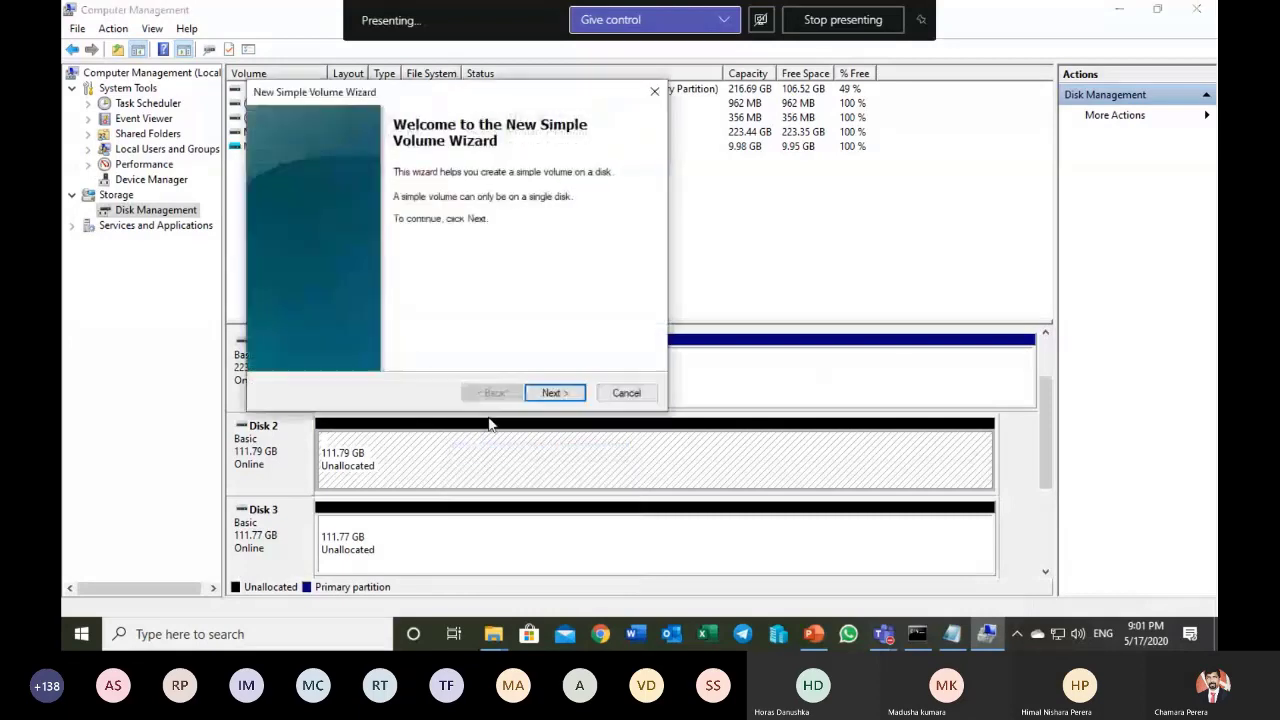
pyautogui.click(548, 392)
pyautogui.write('25000')
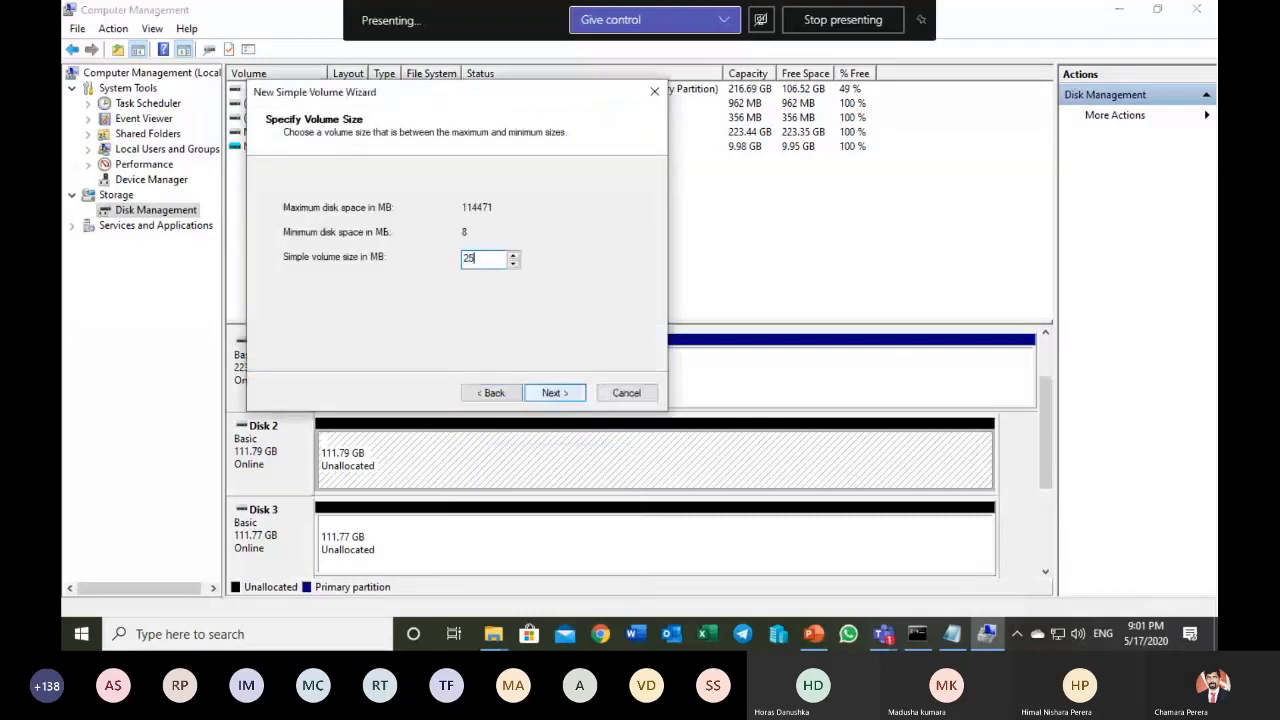
pyautogui.click(568, 396)
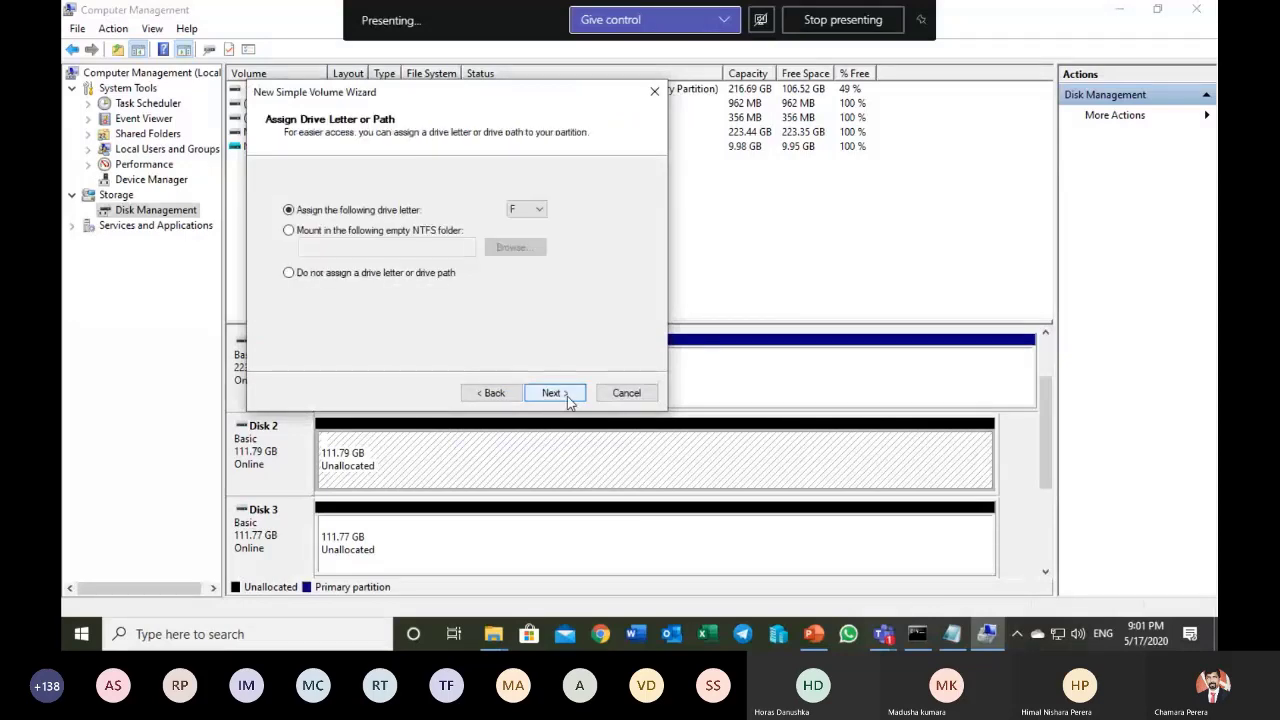
pyautogui.click(567, 396)
pyautogui.click(567, 396)
pyautogui.click(567, 396)
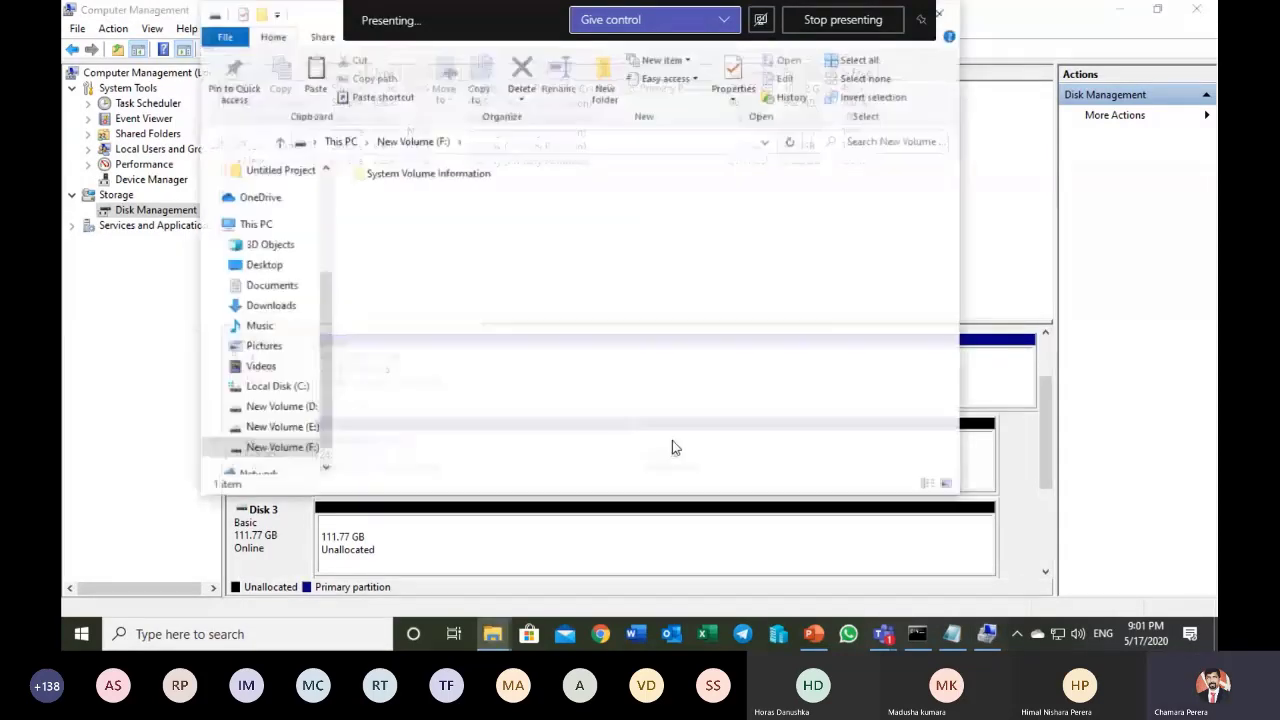
pyautogui.click(952, 18)
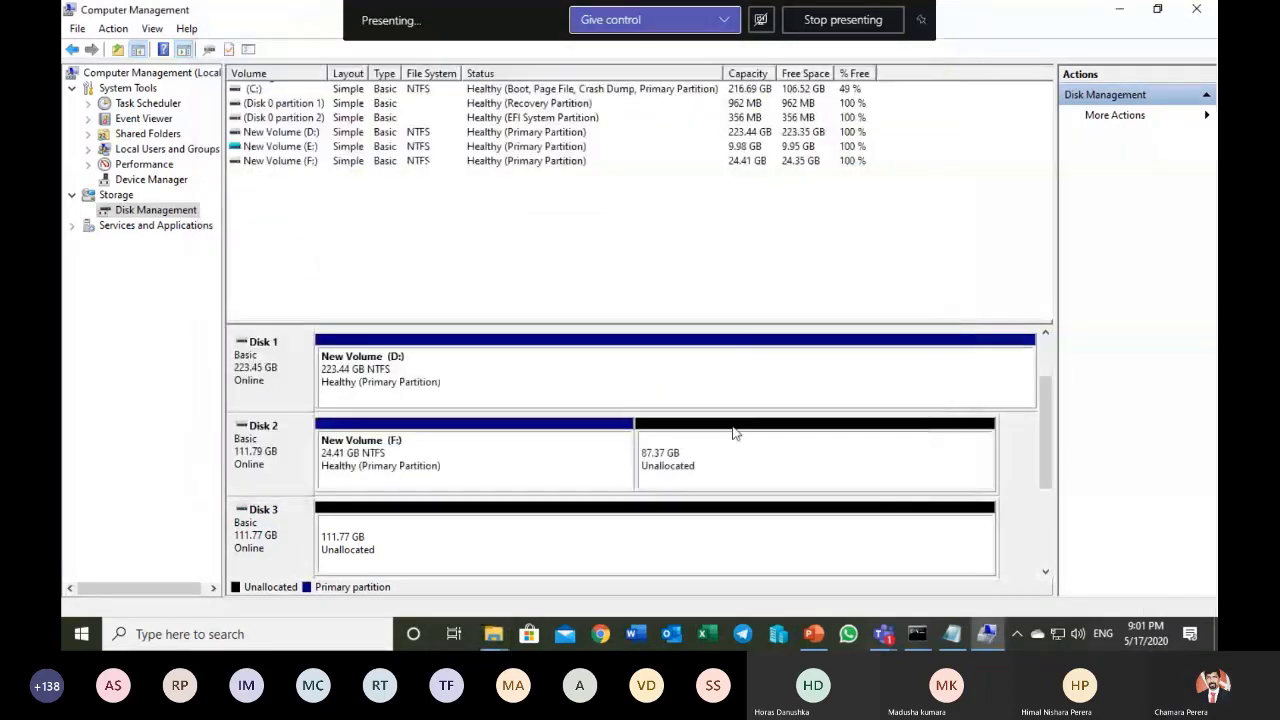
# - Create a 25000 MB simple volume G: on Disk 2, quick-formatted as NTFS with the label New Volume, and close its folder window
pyautogui.rightClick(735, 431)
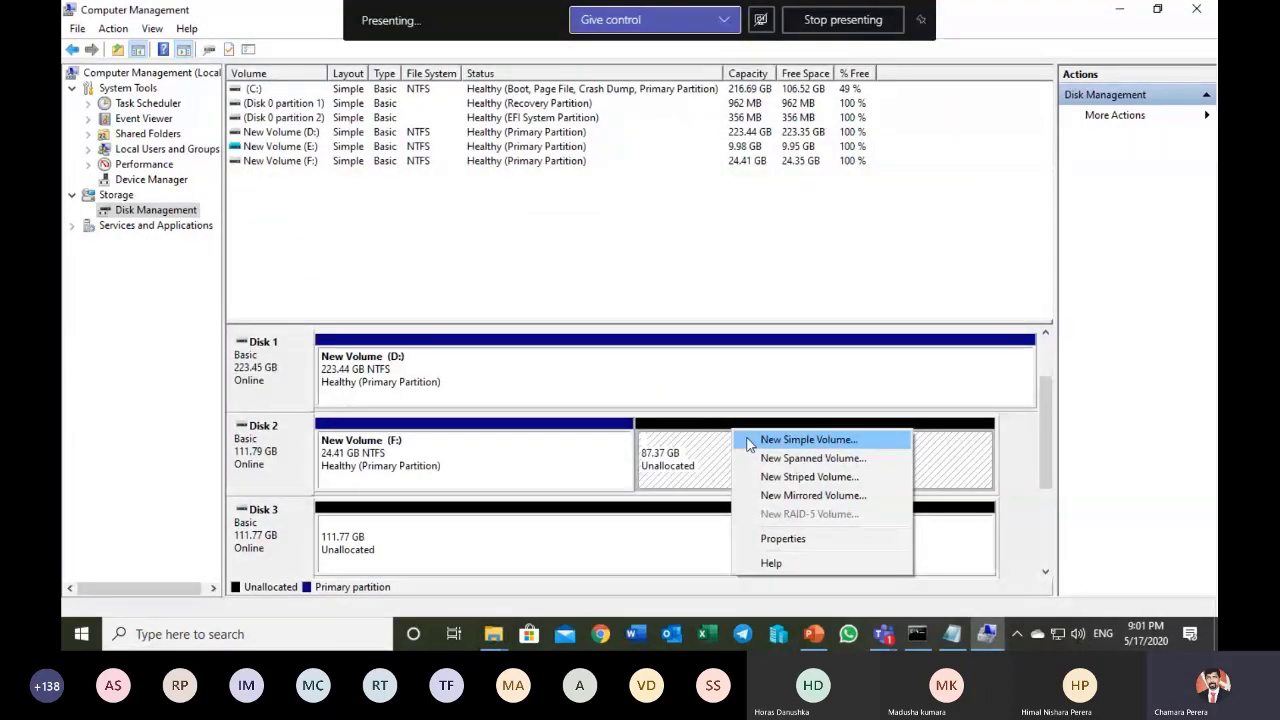
pyautogui.click(750, 441)
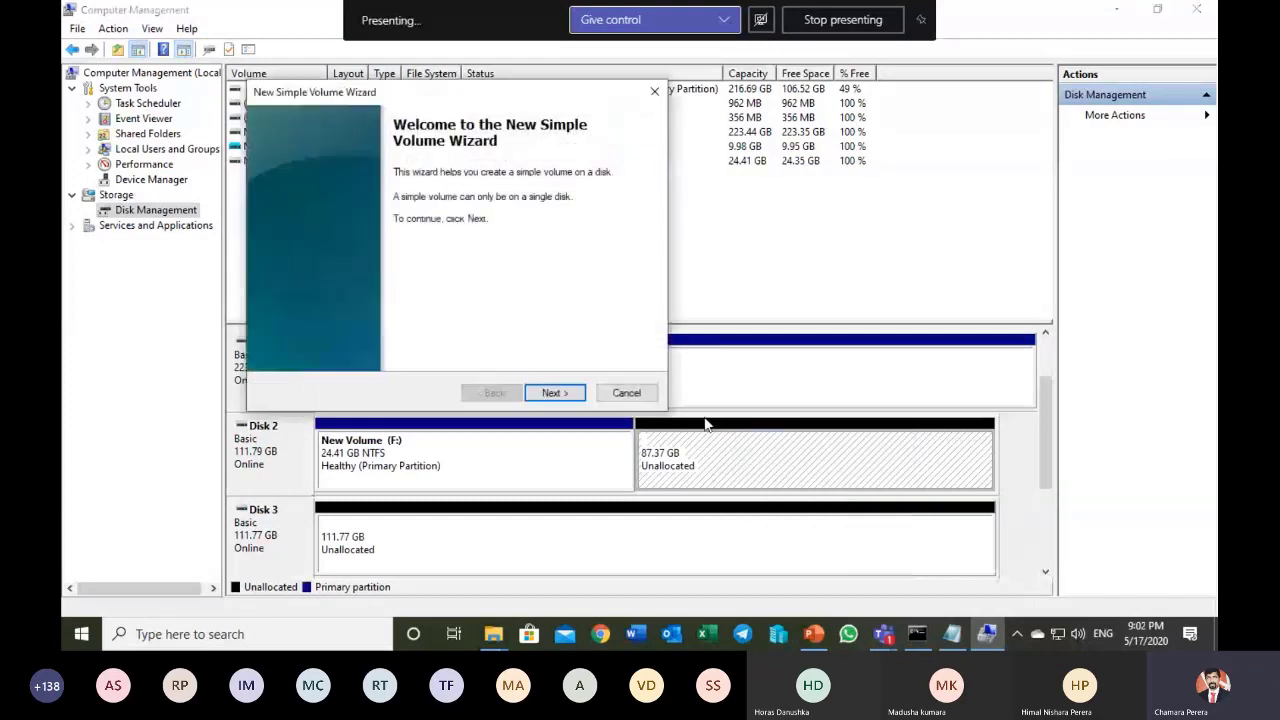
pyautogui.click(556, 393)
pyautogui.write('25000')
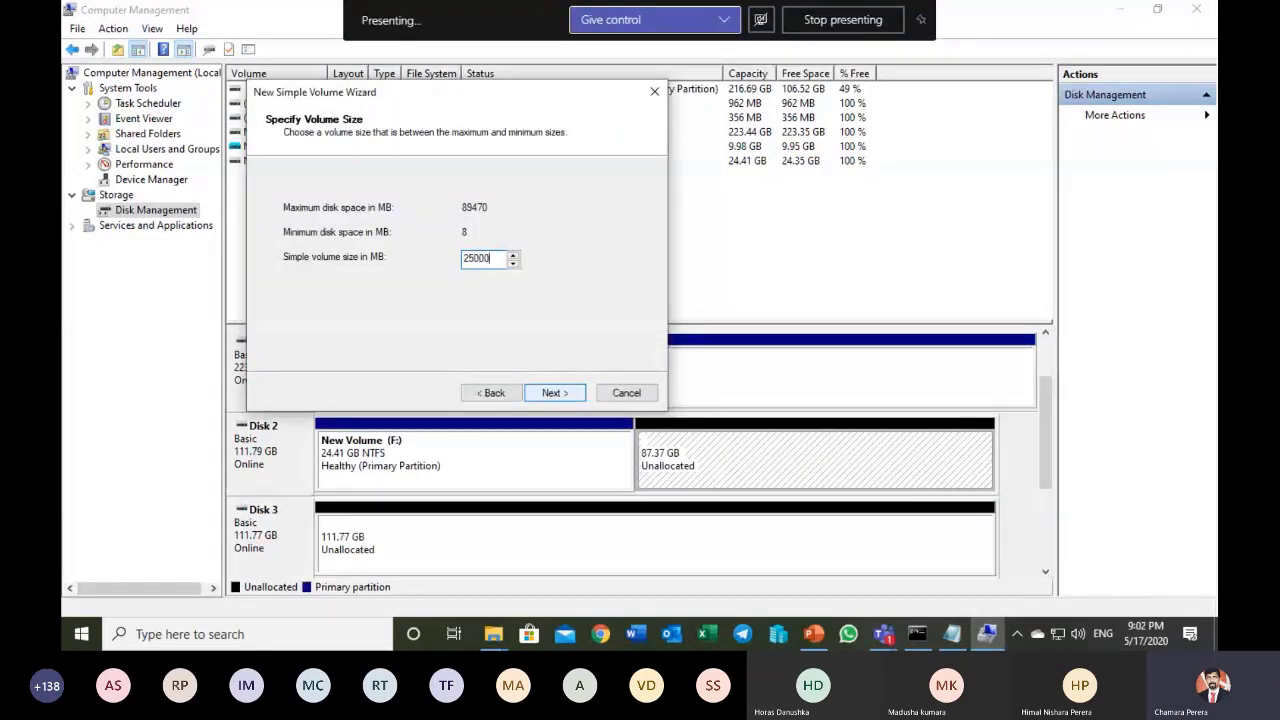
pyautogui.click(575, 394)
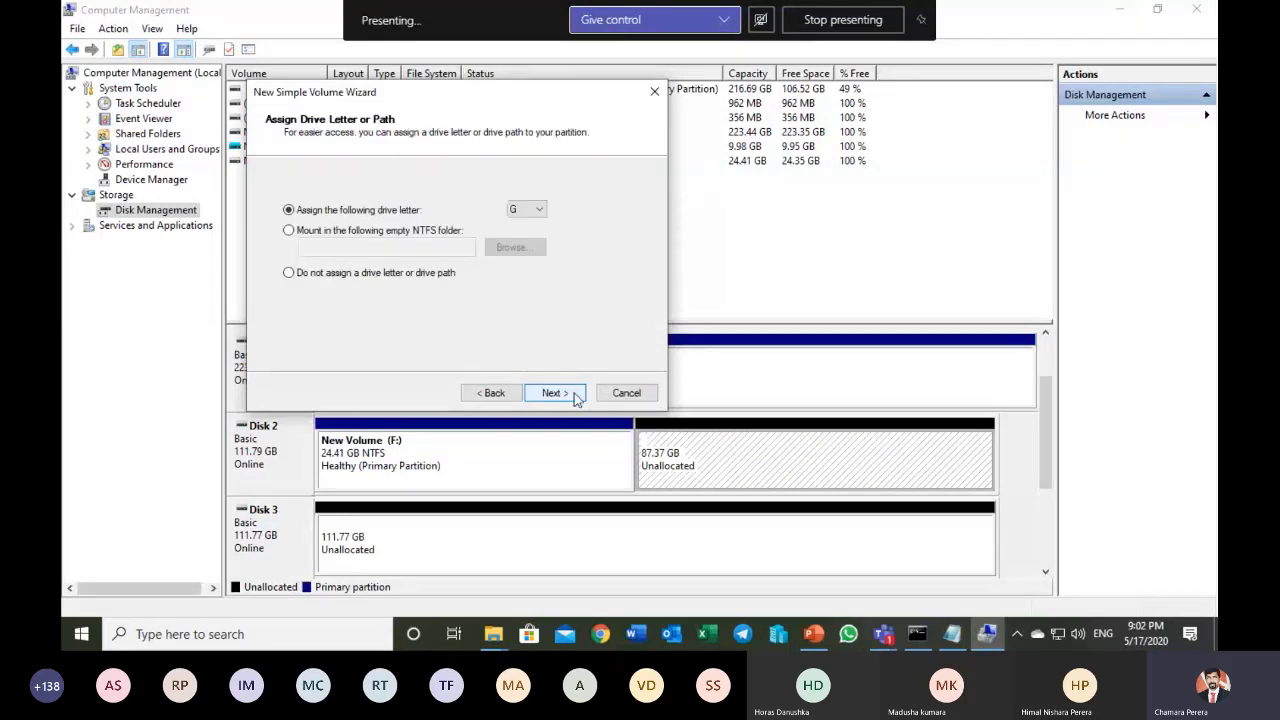
pyautogui.click(553, 393)
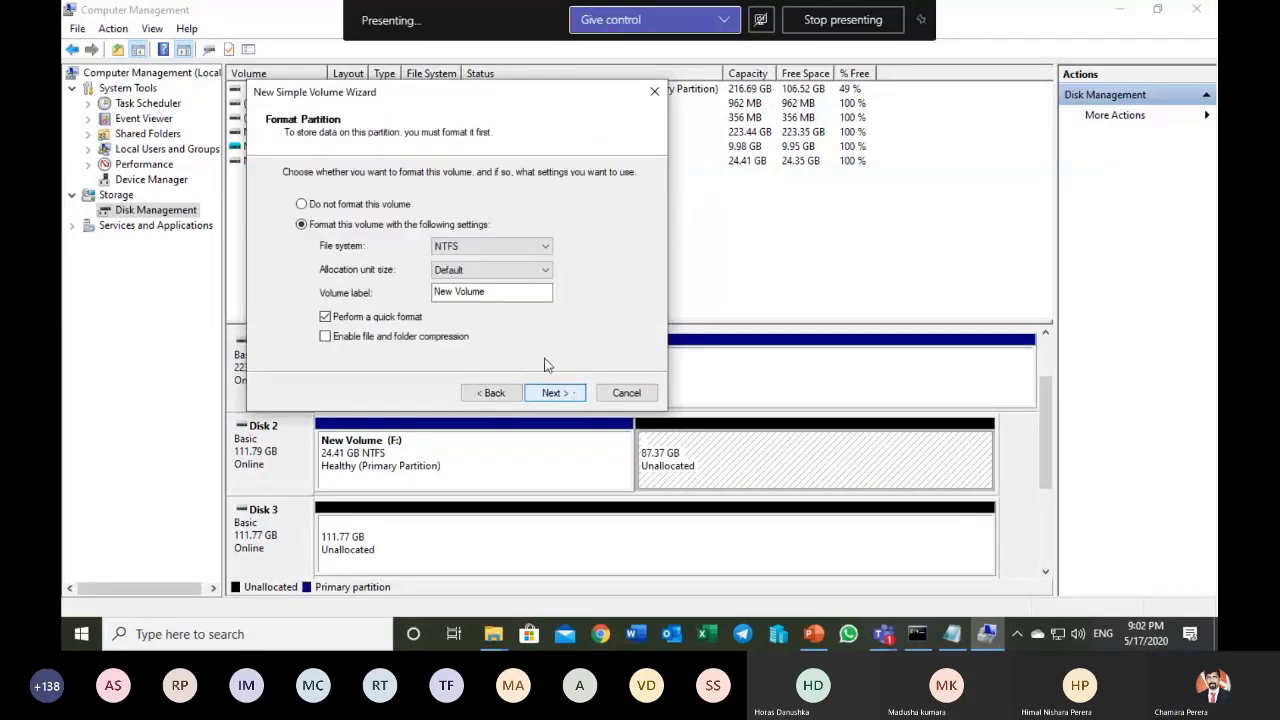
pyautogui.moveTo(508, 291); pyautogui.dragTo(421, 287)
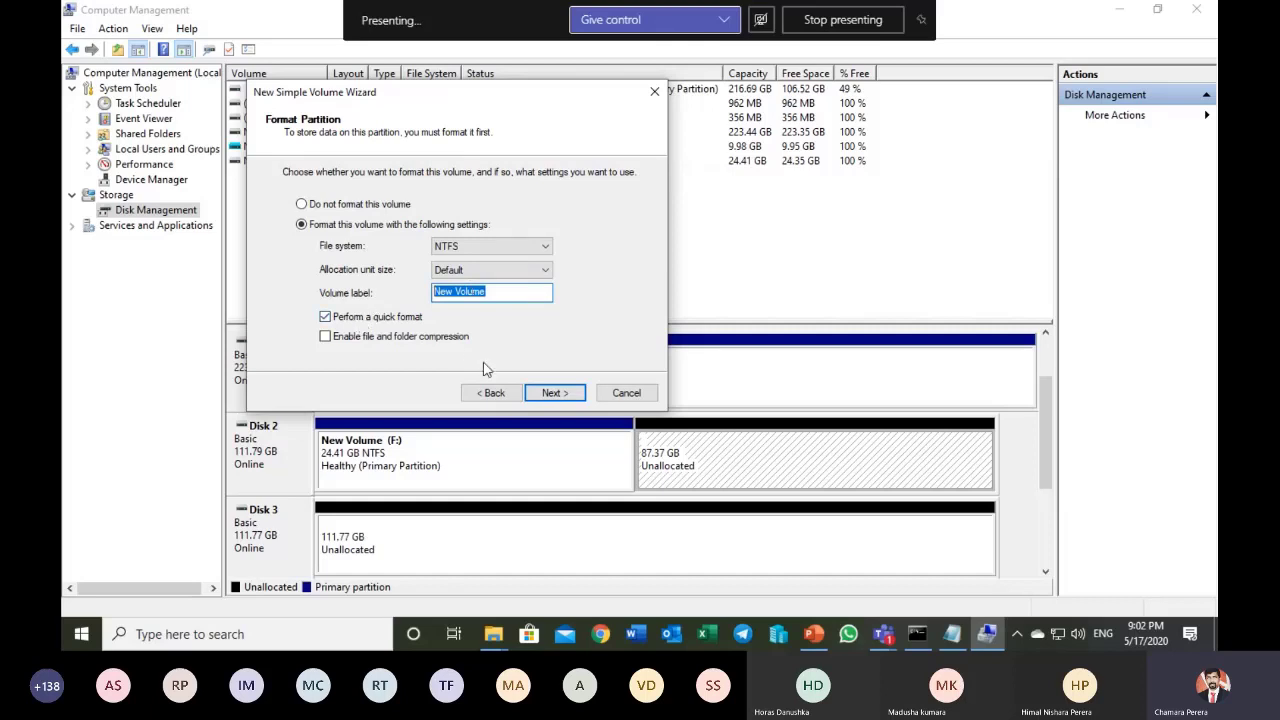
pyautogui.click(553, 393)
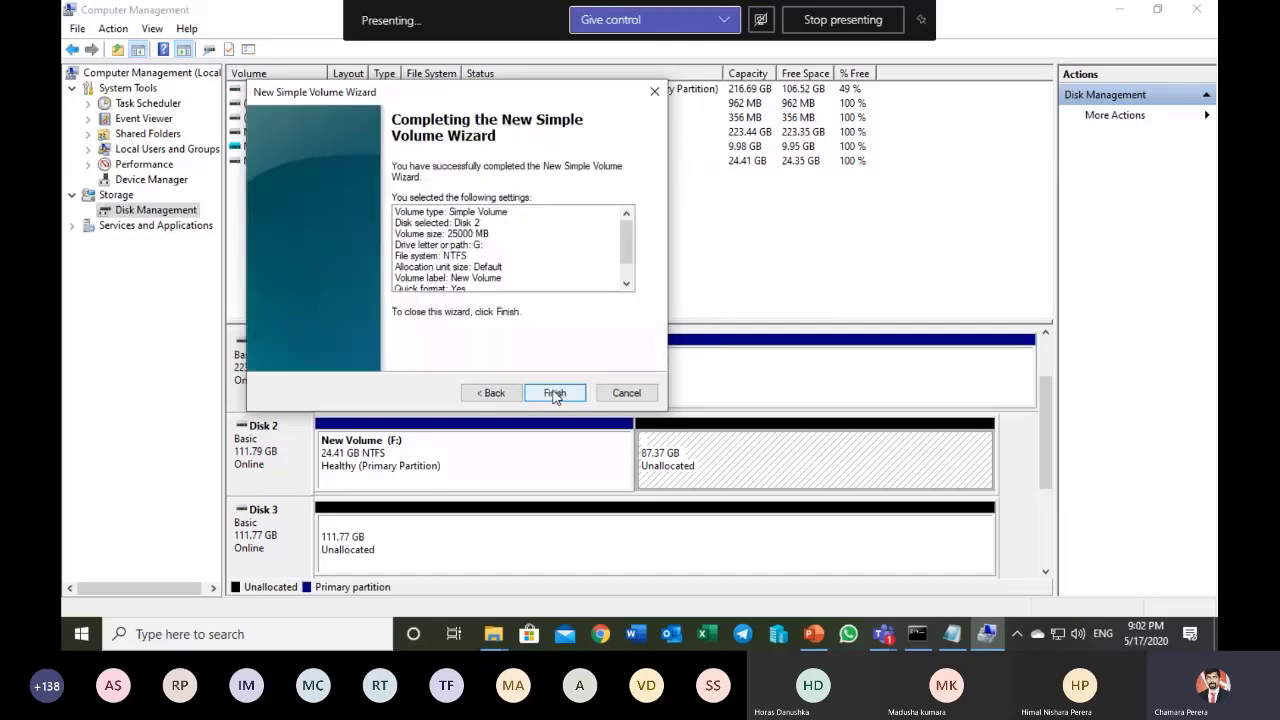
pyautogui.click(555, 392)
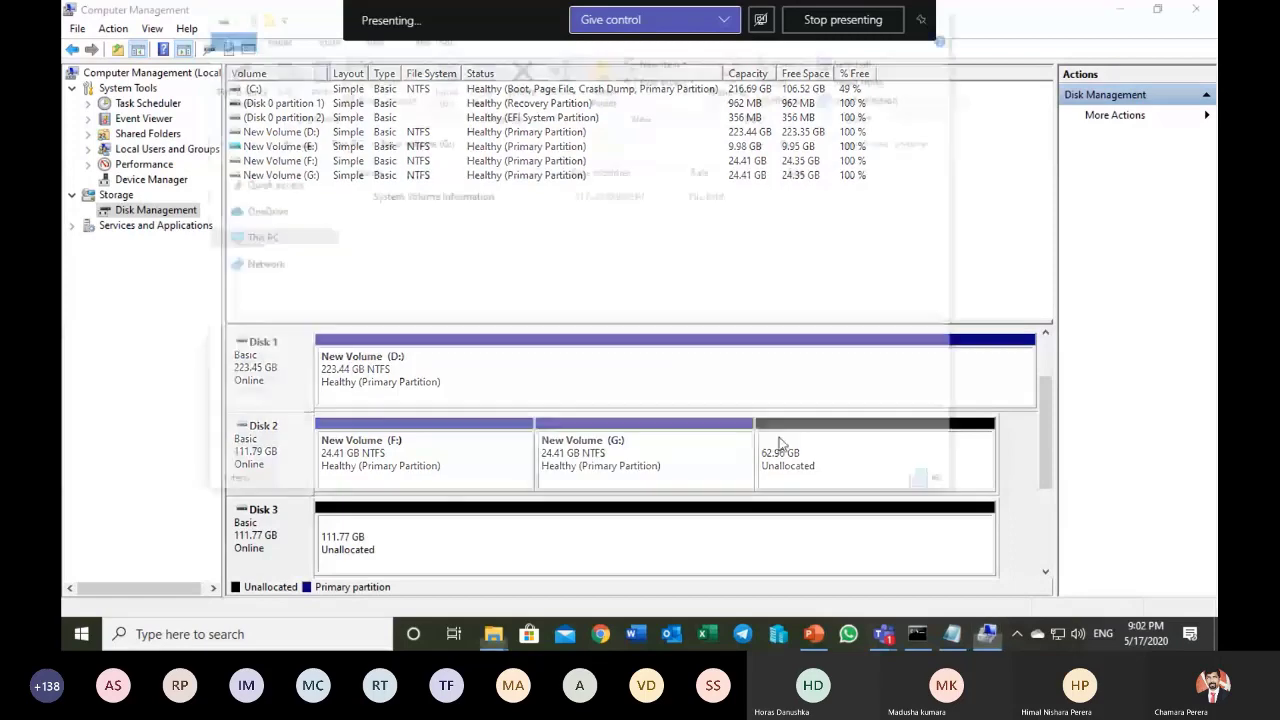
pyautogui.click(943, 20)
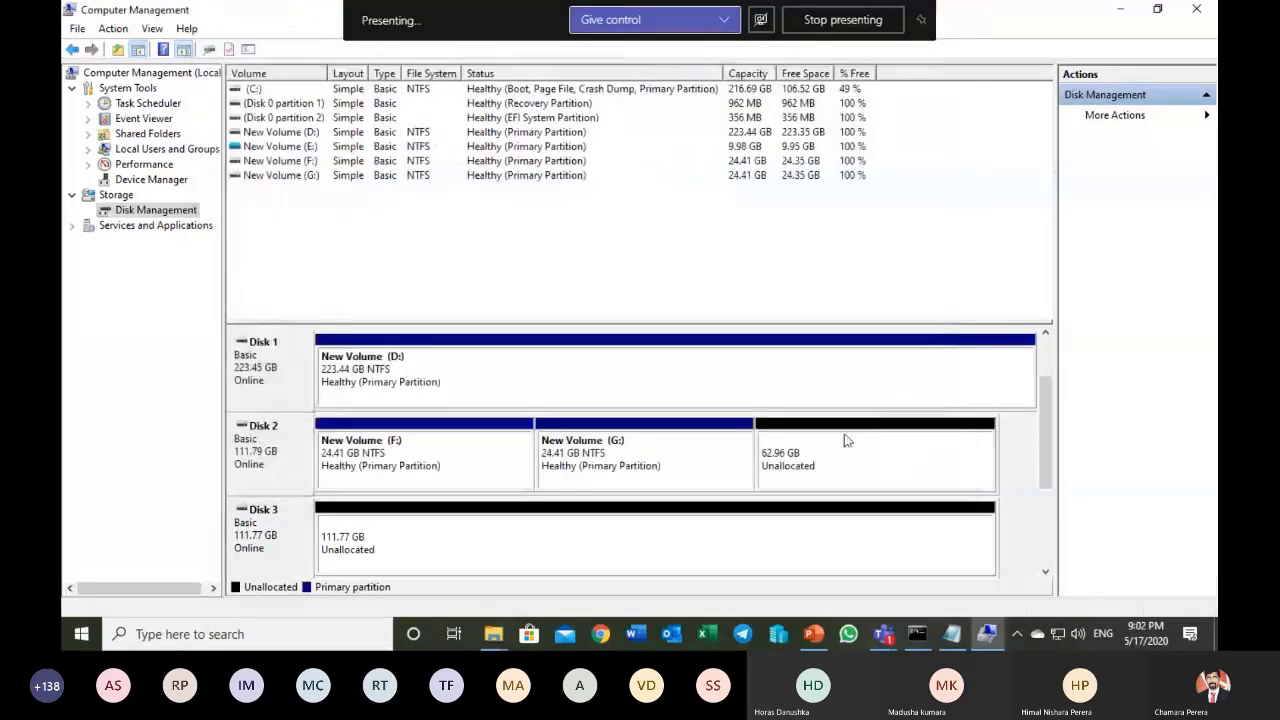
# - Create a 25000 MB simple volume H: in Disk 2's unallocated space, quick-formatted as NTFS with the label New Volume
pyautogui.rightClick(843, 436)
pyautogui.click(875, 448)
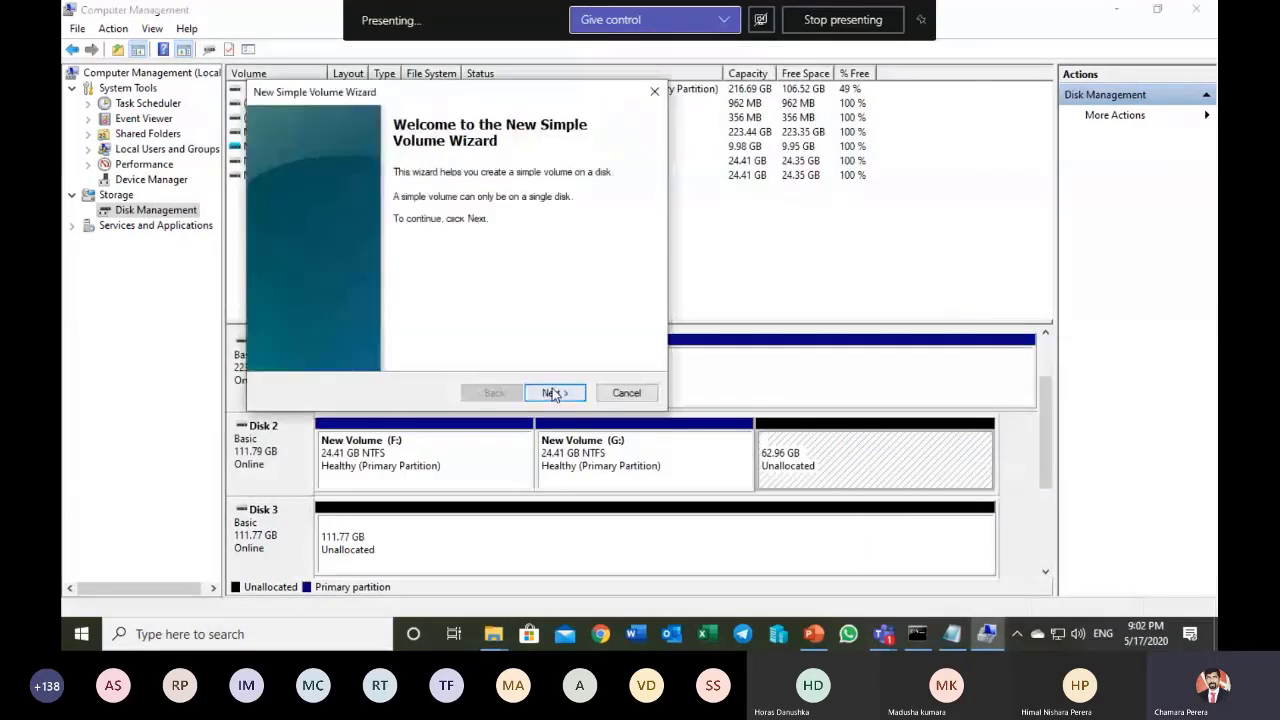
pyautogui.click(553, 393)
pyautogui.click(553, 393)
pyautogui.click(507, 396)
pyautogui.click(493, 393)
pyautogui.write('2500')
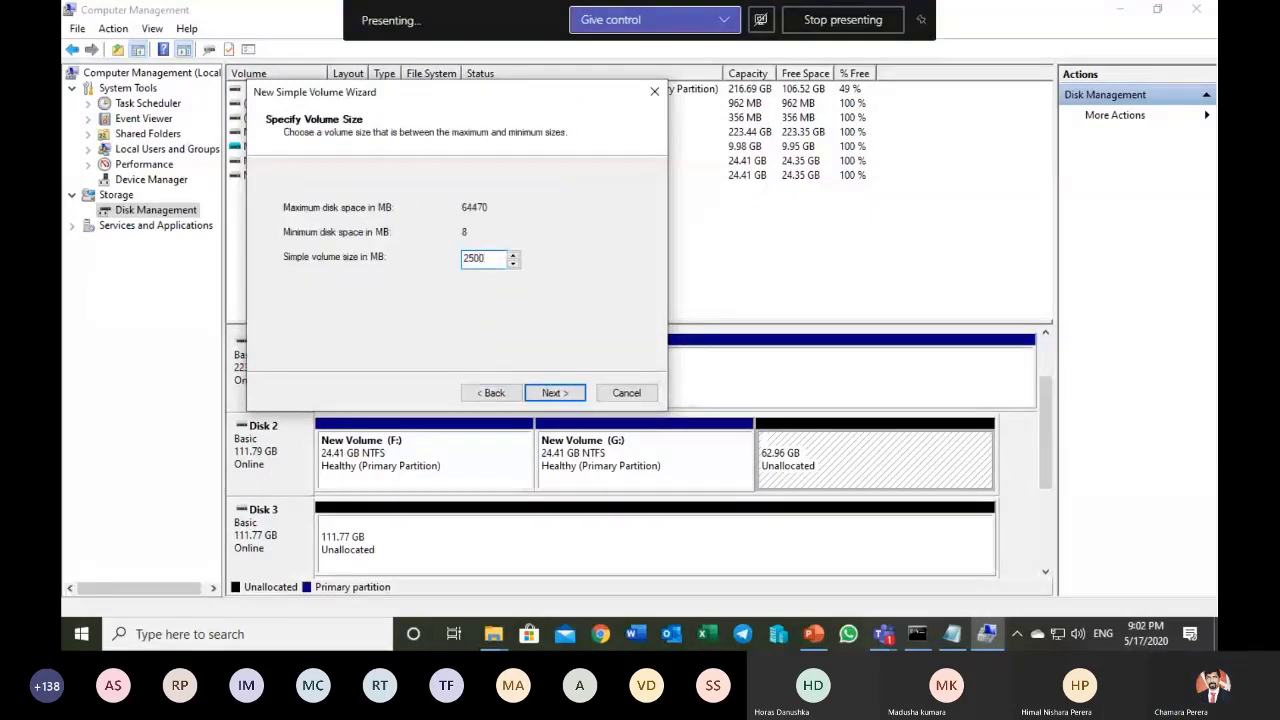
pyautogui.write('0')
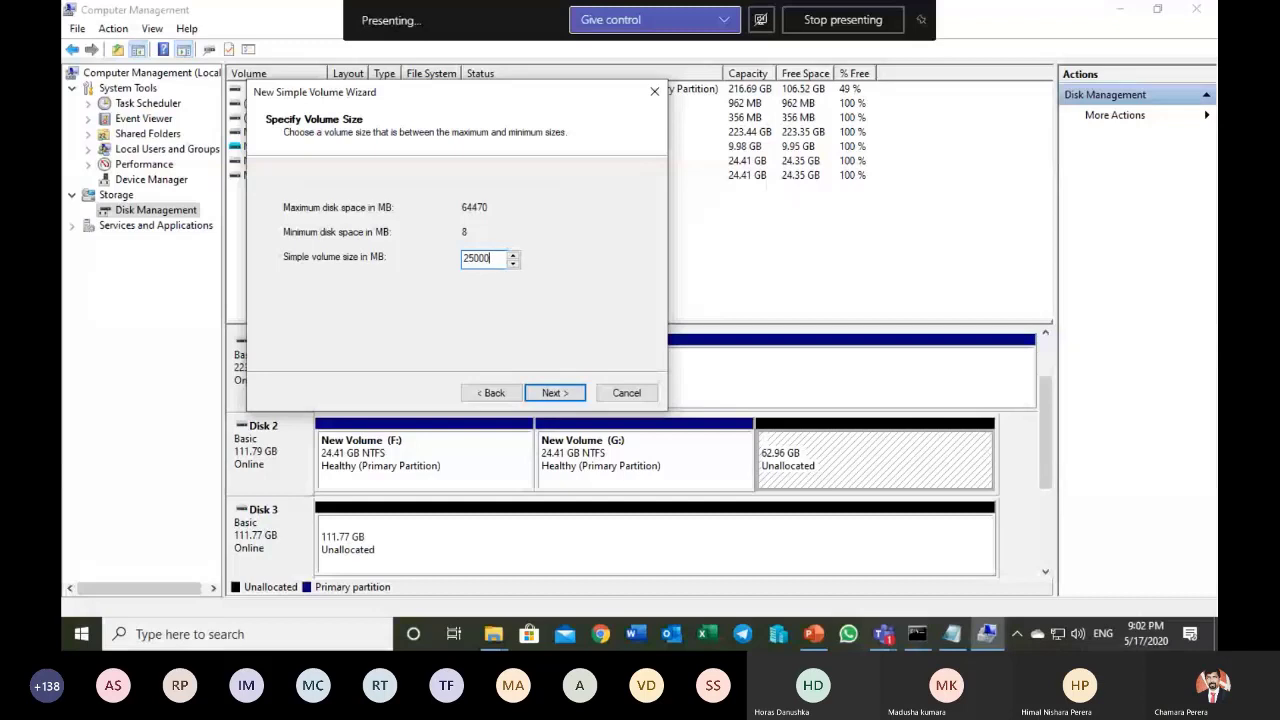
pyautogui.click(556, 393)
pyautogui.click(556, 393)
pyautogui.click(556, 393)
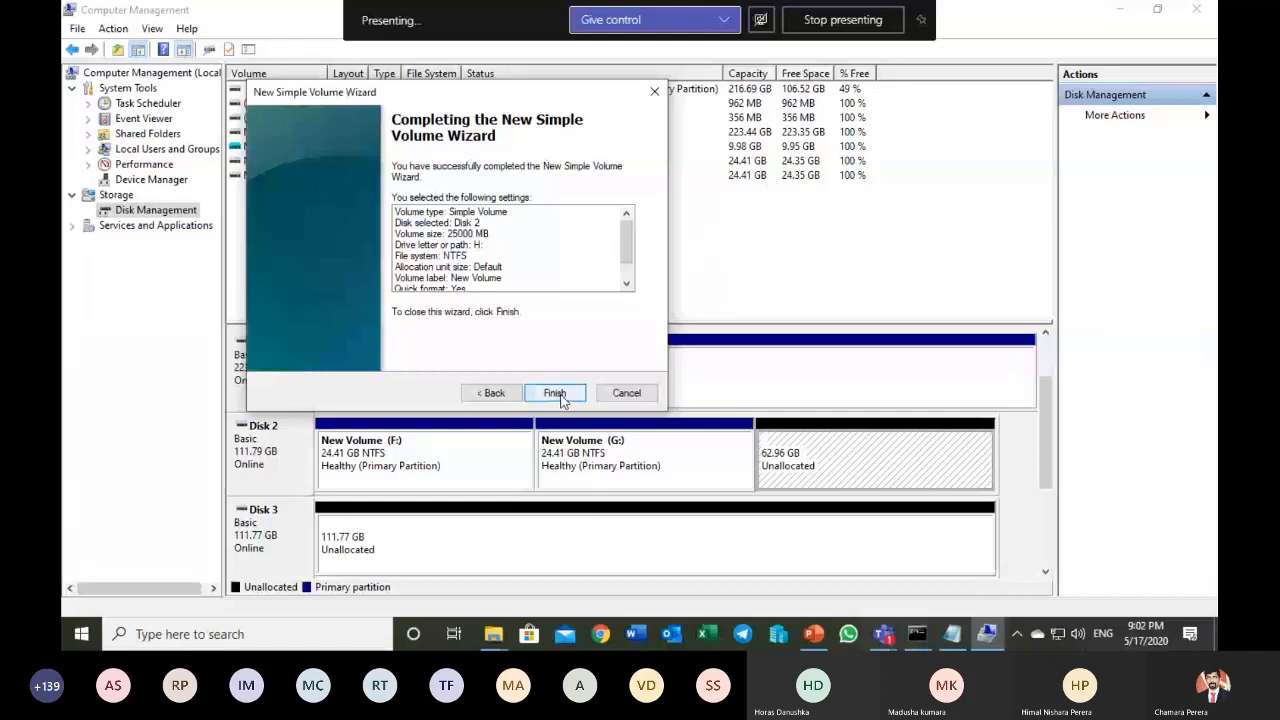
pyautogui.click(556, 393)
# - Create a 10000 MB simple volume I: on Disk 2, quick-formatted as NTFS with the label New Volume, and close its folder window
pyautogui.rightClick(887, 445)
pyautogui.click(911, 453)
pyautogui.click(557, 395)
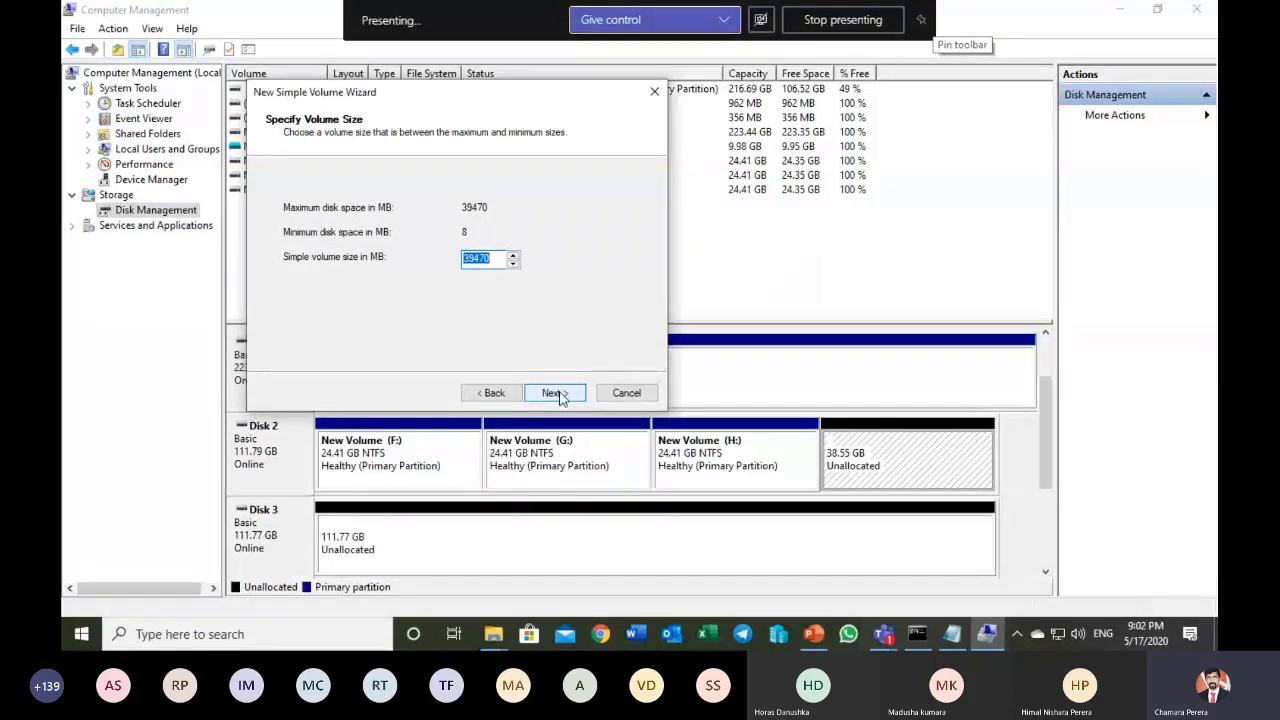
pyautogui.click(556, 393)
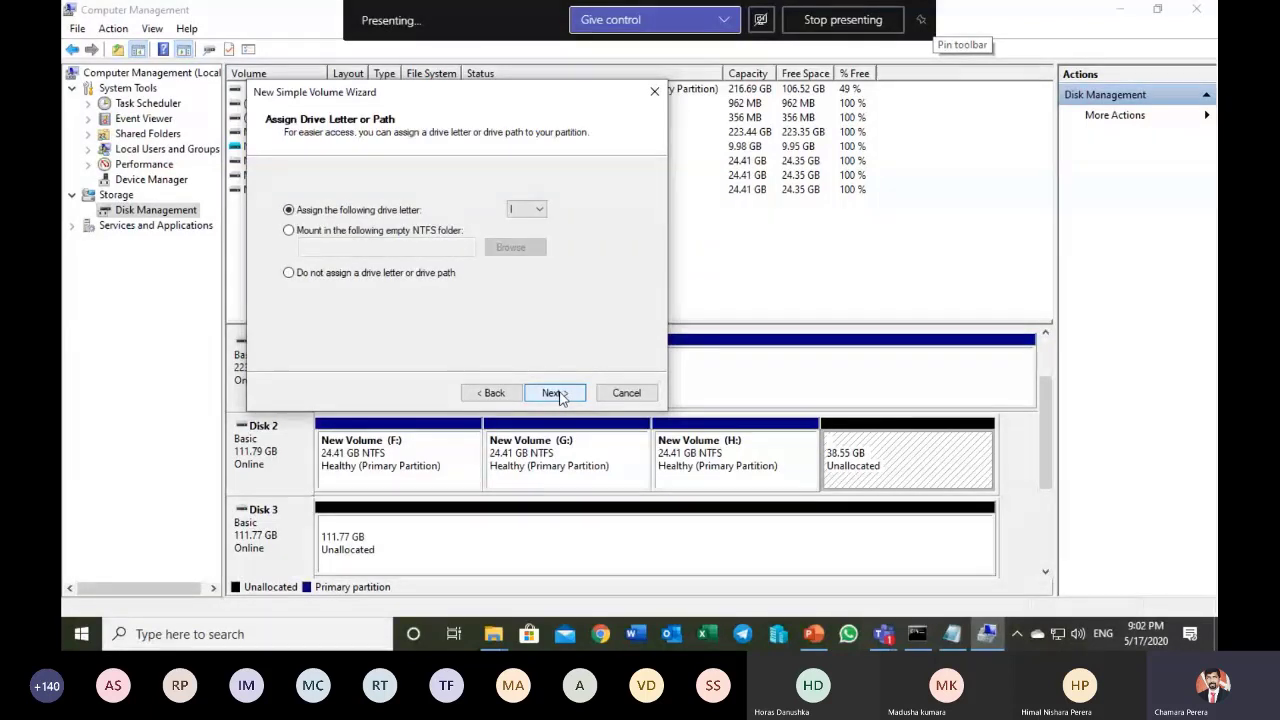
pyautogui.click(491, 393)
pyautogui.click(494, 258)
pyautogui.moveTo(494, 258); pyautogui.dragTo(446, 261)
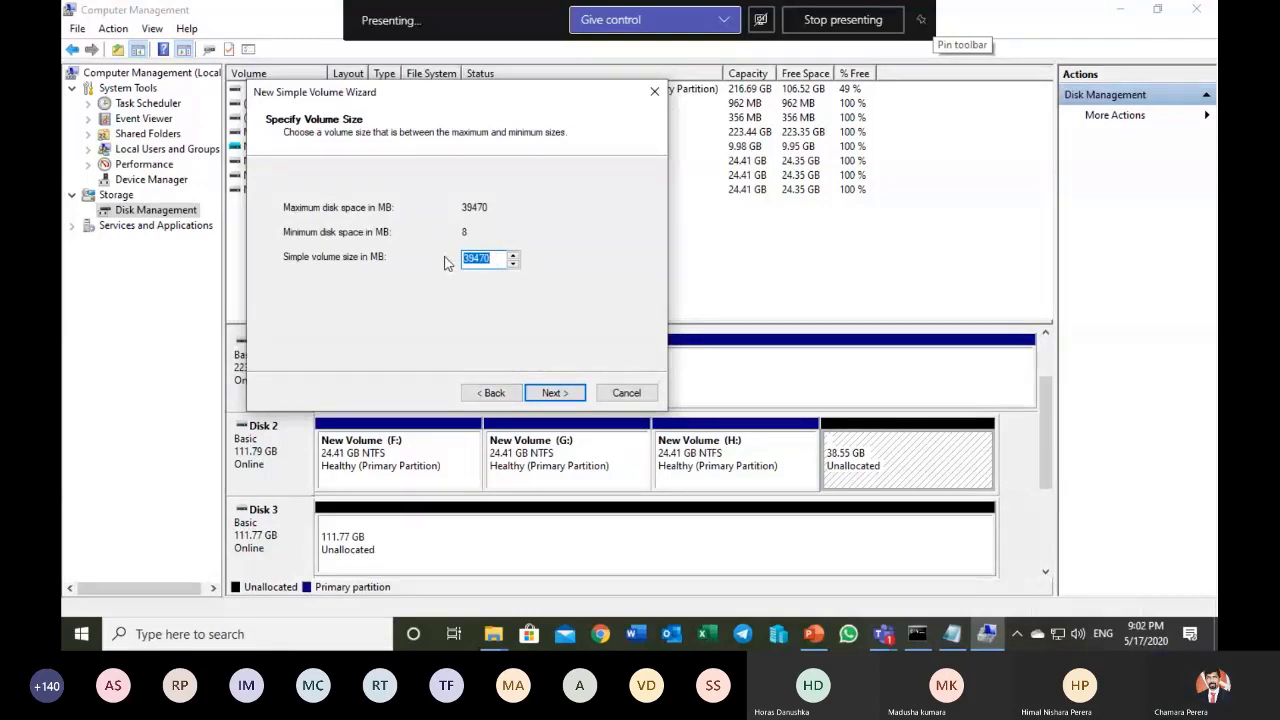
pyautogui.write('10000')
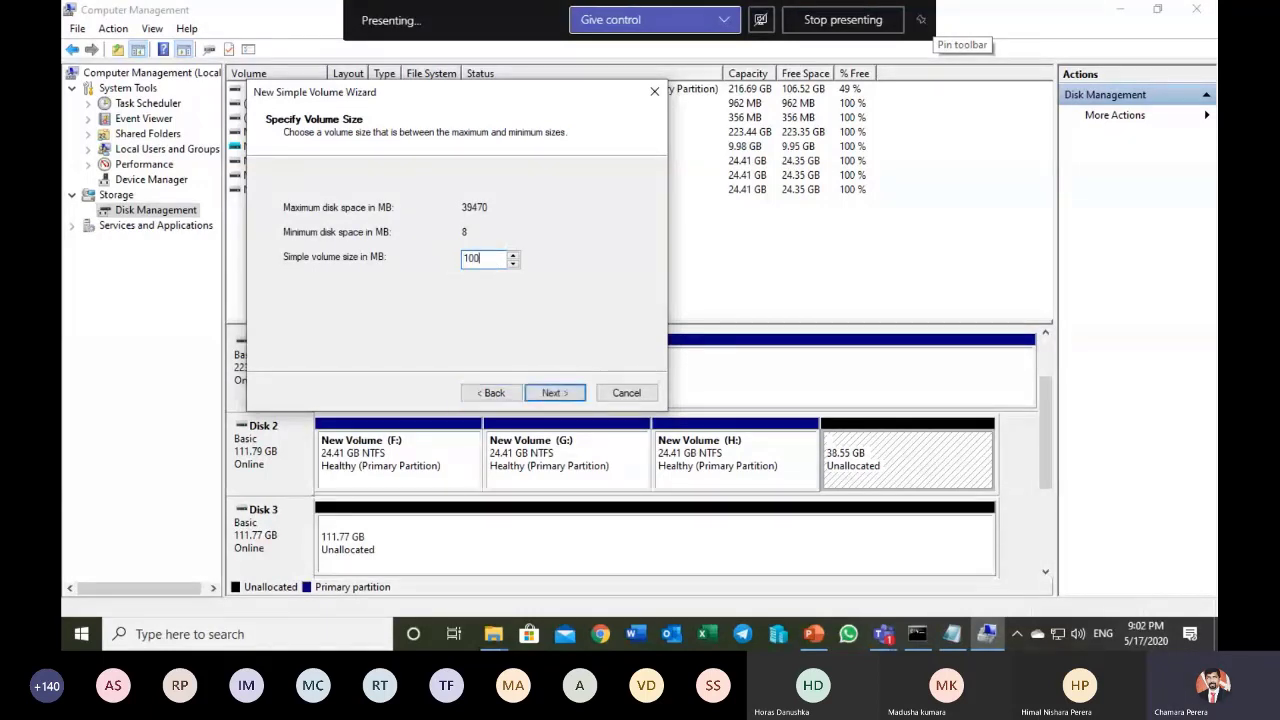
pyautogui.click(566, 394)
pyautogui.click(566, 394)
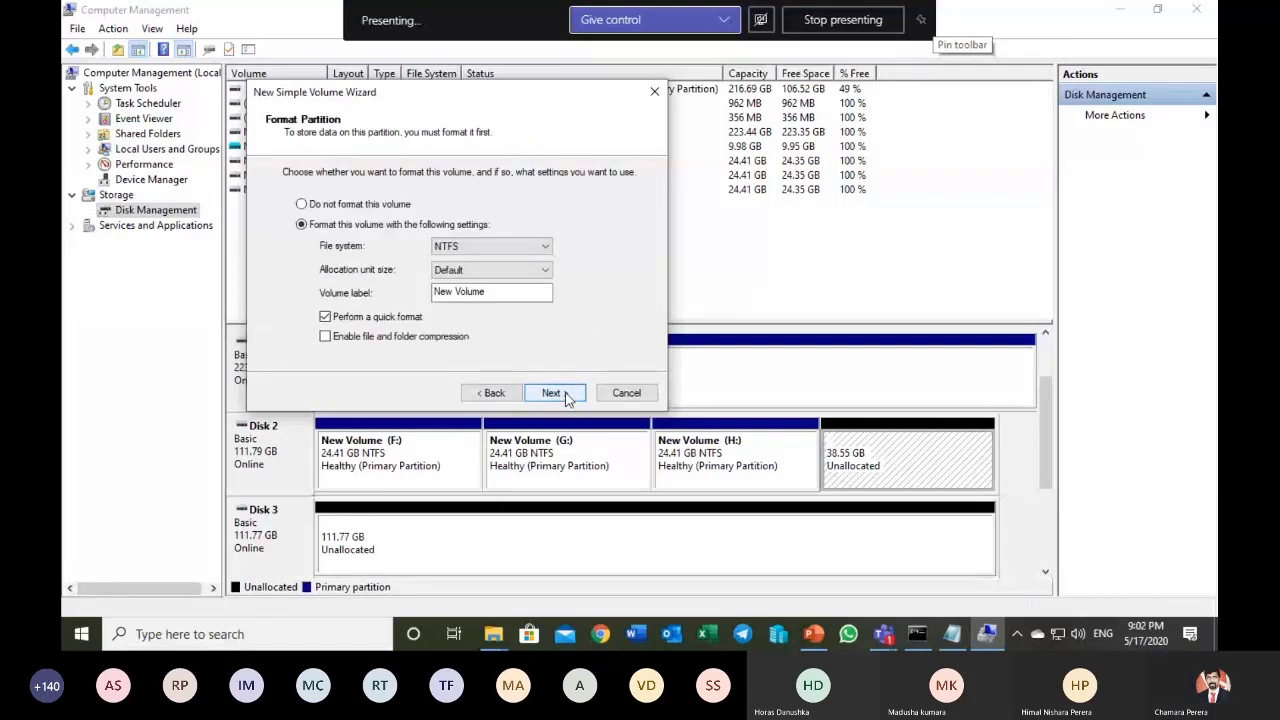
pyautogui.click(566, 394)
pyautogui.click(563, 393)
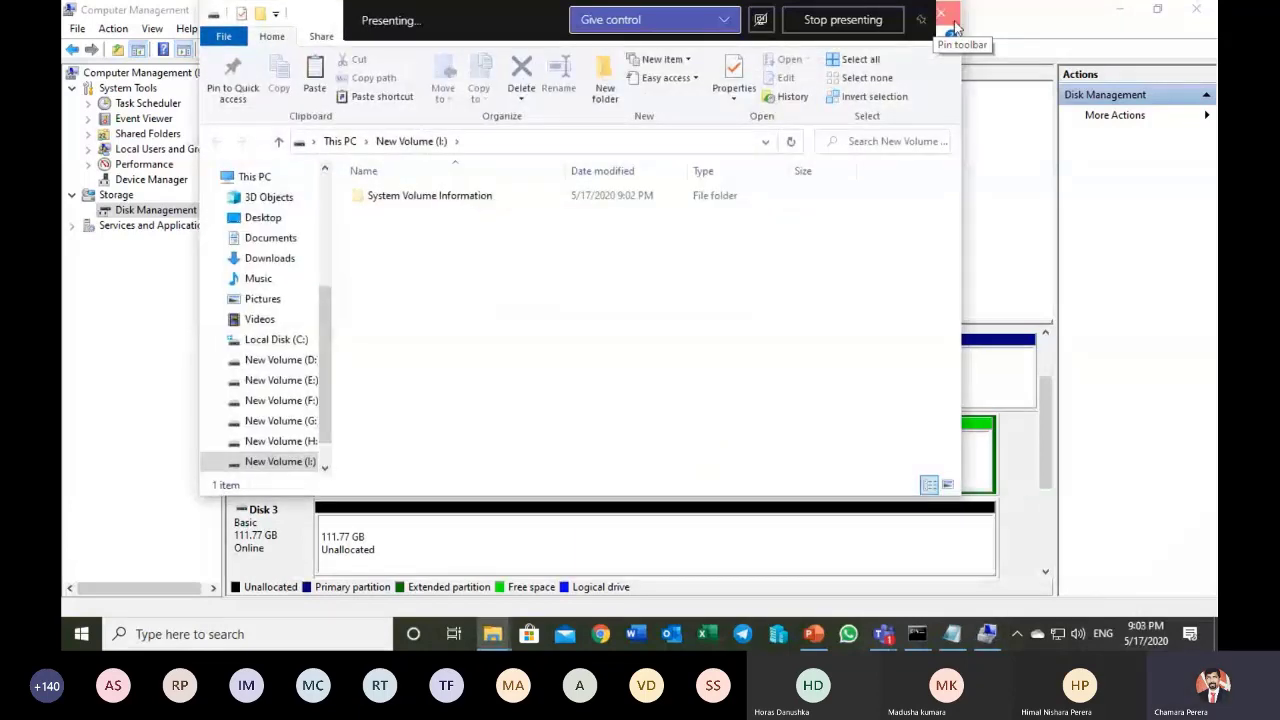
pyautogui.click(953, 22)
# - Create a simple NTFS volume J: using all the free space left in Disk 2's extended partition, and close its folder window
pyautogui.rightClick(923, 451)
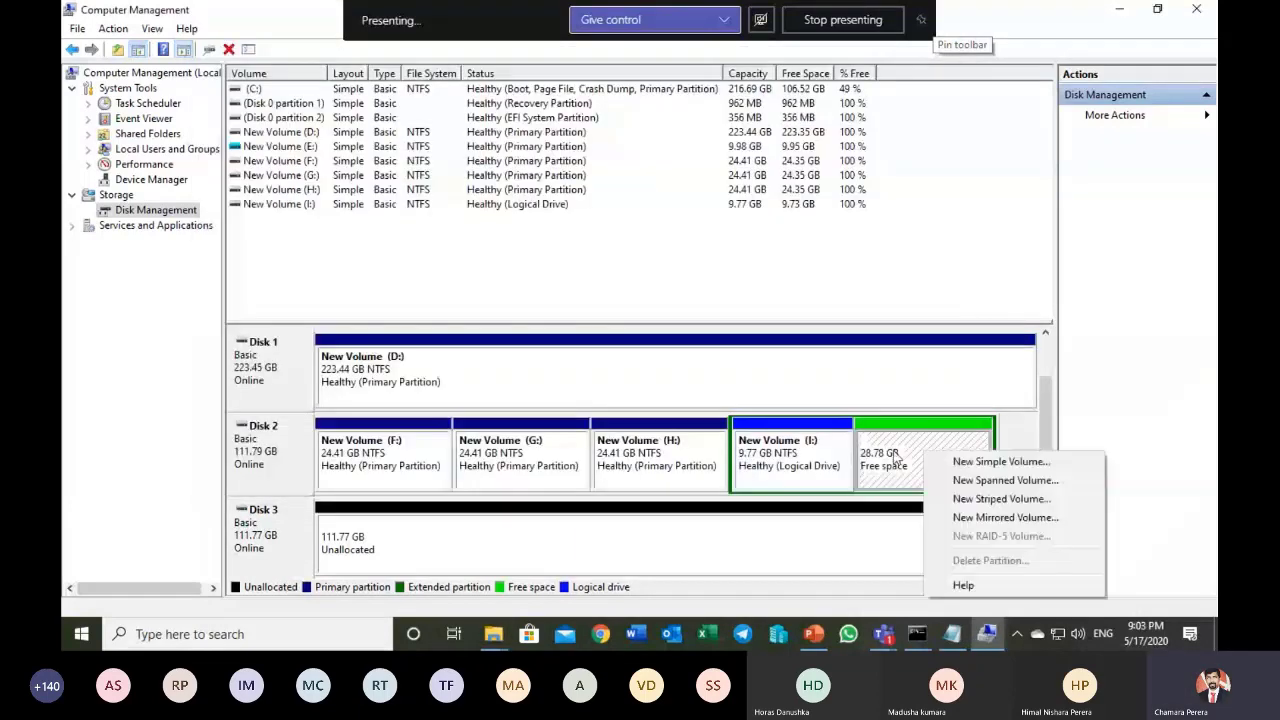
pyautogui.click(810, 457)
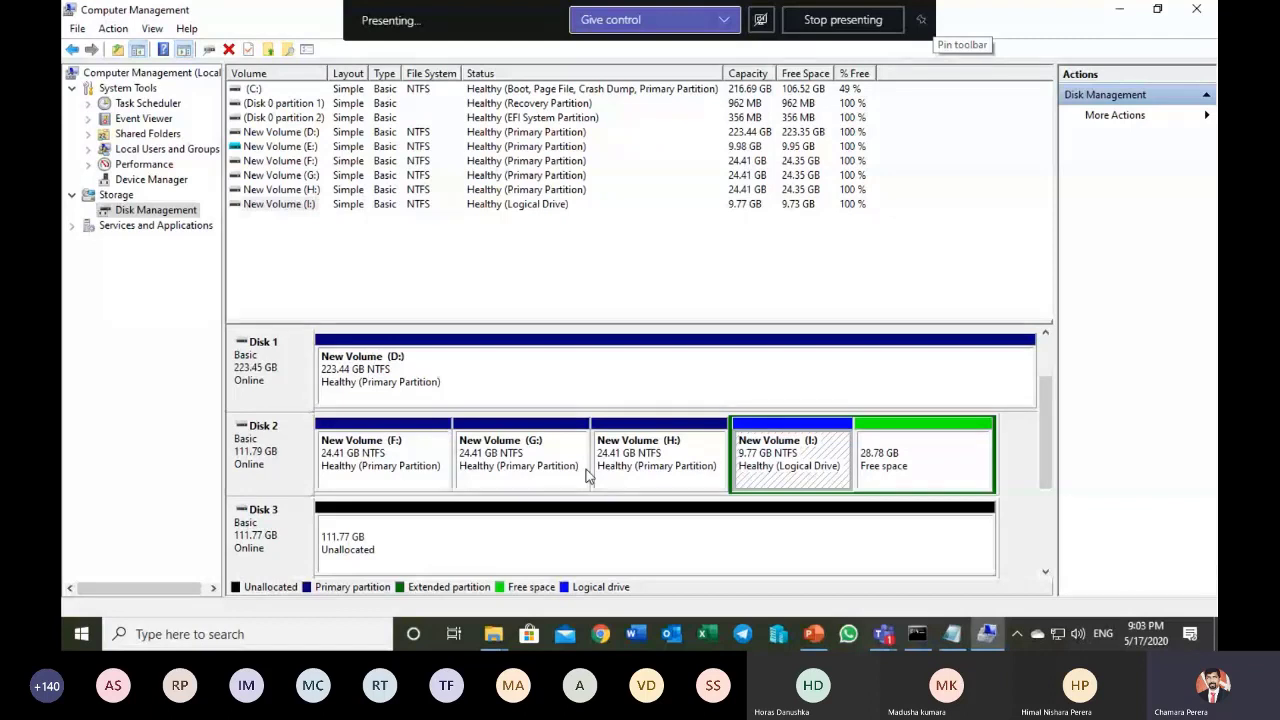
pyautogui.rightClick(906, 447)
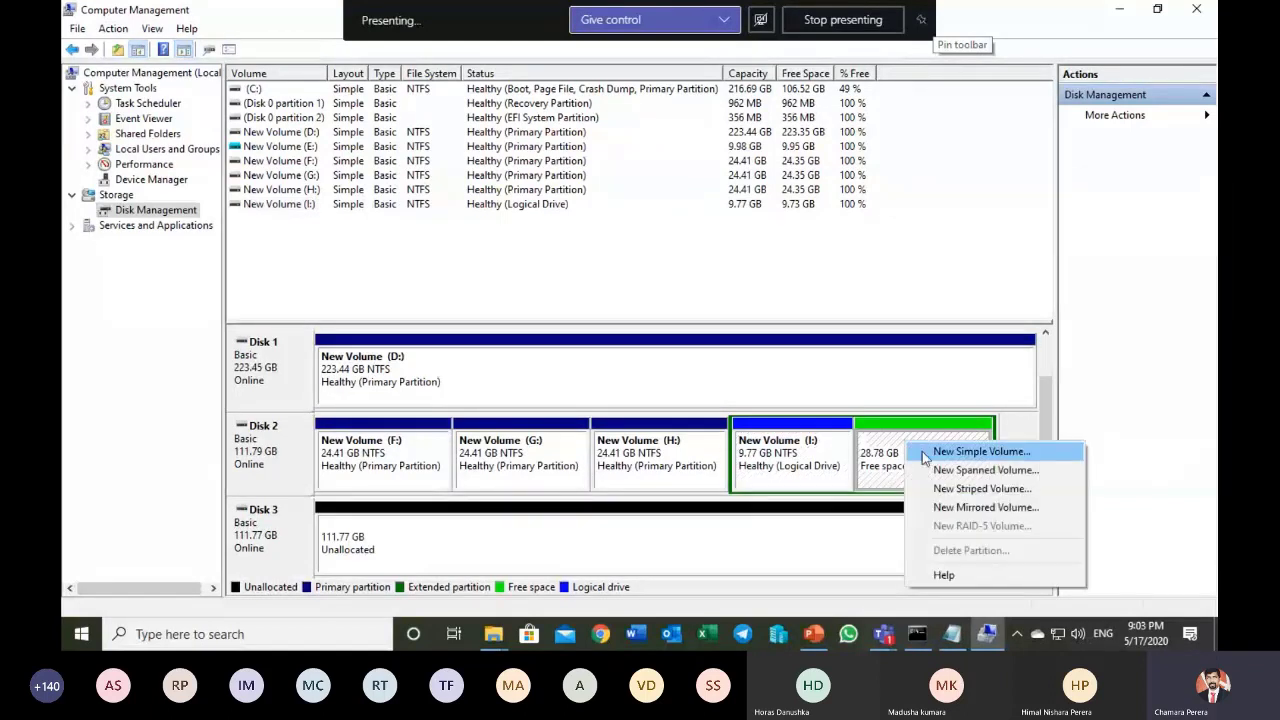
pyautogui.click(923, 451)
pyautogui.click(553, 392)
pyautogui.click(553, 392)
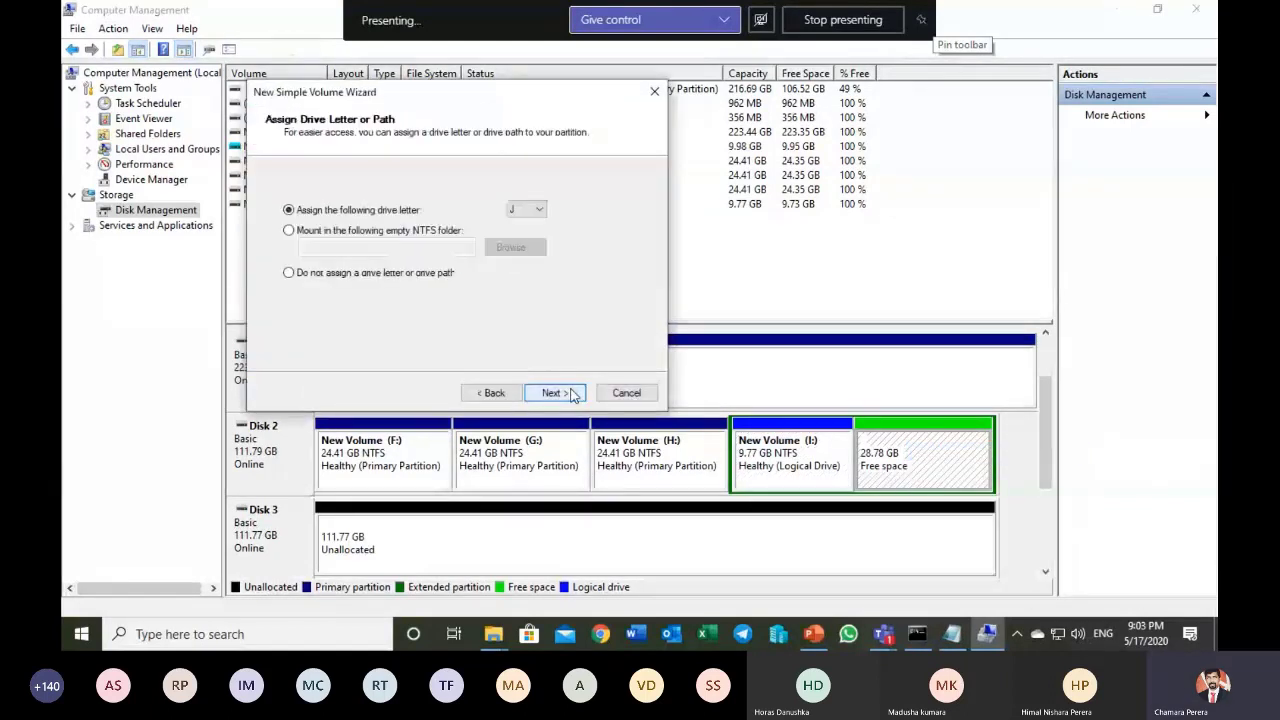
pyautogui.click(553, 392)
pyautogui.click(553, 392)
pyautogui.click(553, 392)
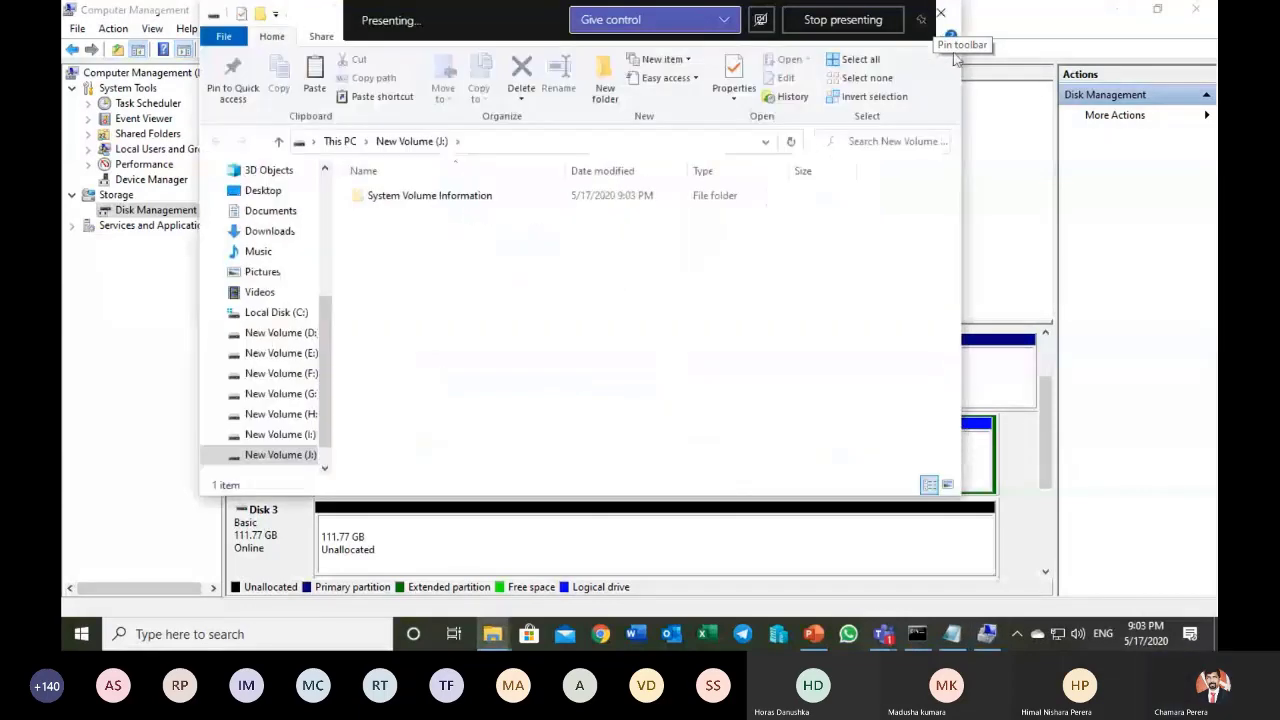
pyautogui.click(940, 13)
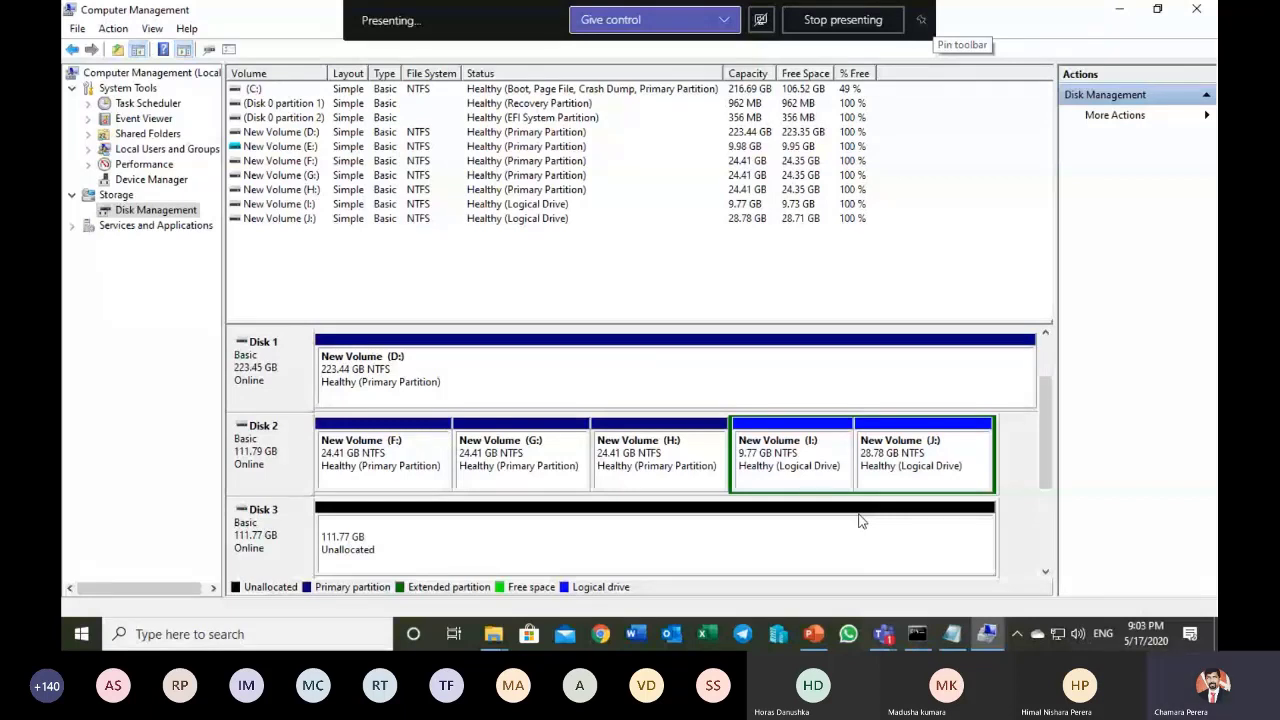
# - Delete the primary partition New Volume (G:) from Disk 2, confirming the erasure of its data
pyautogui.rightClick(558, 450)
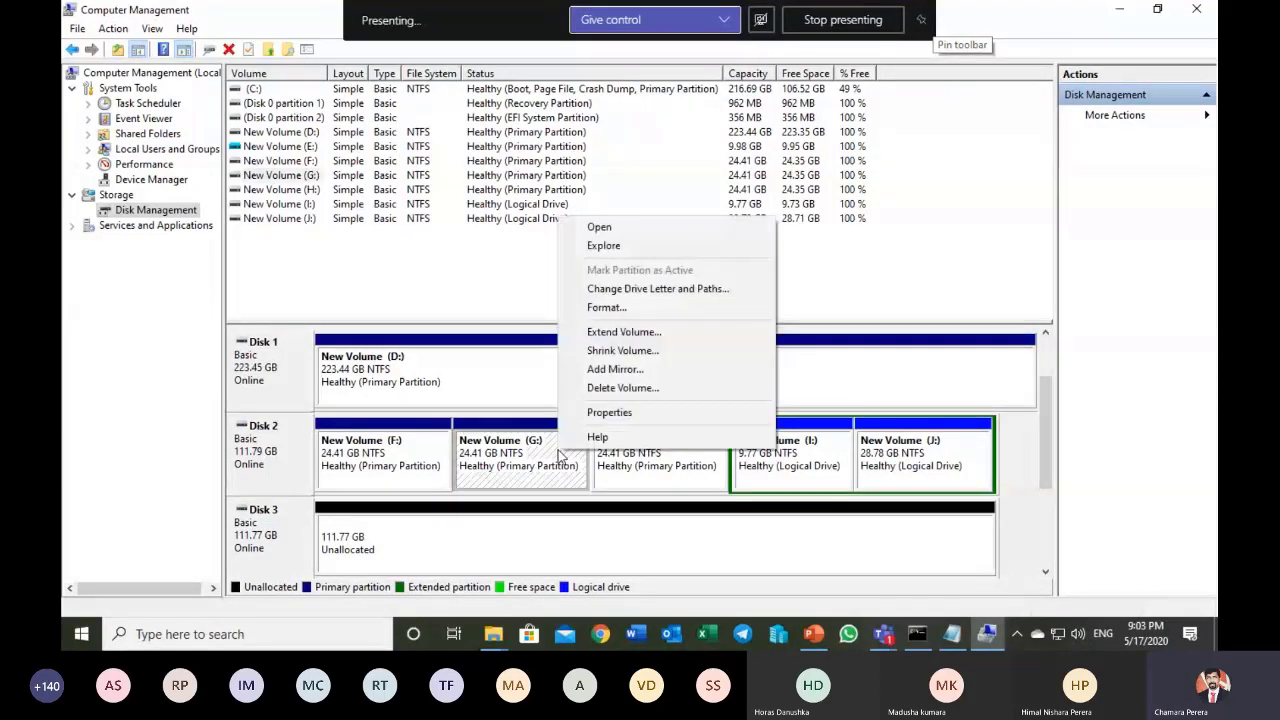
pyautogui.click(603, 390)
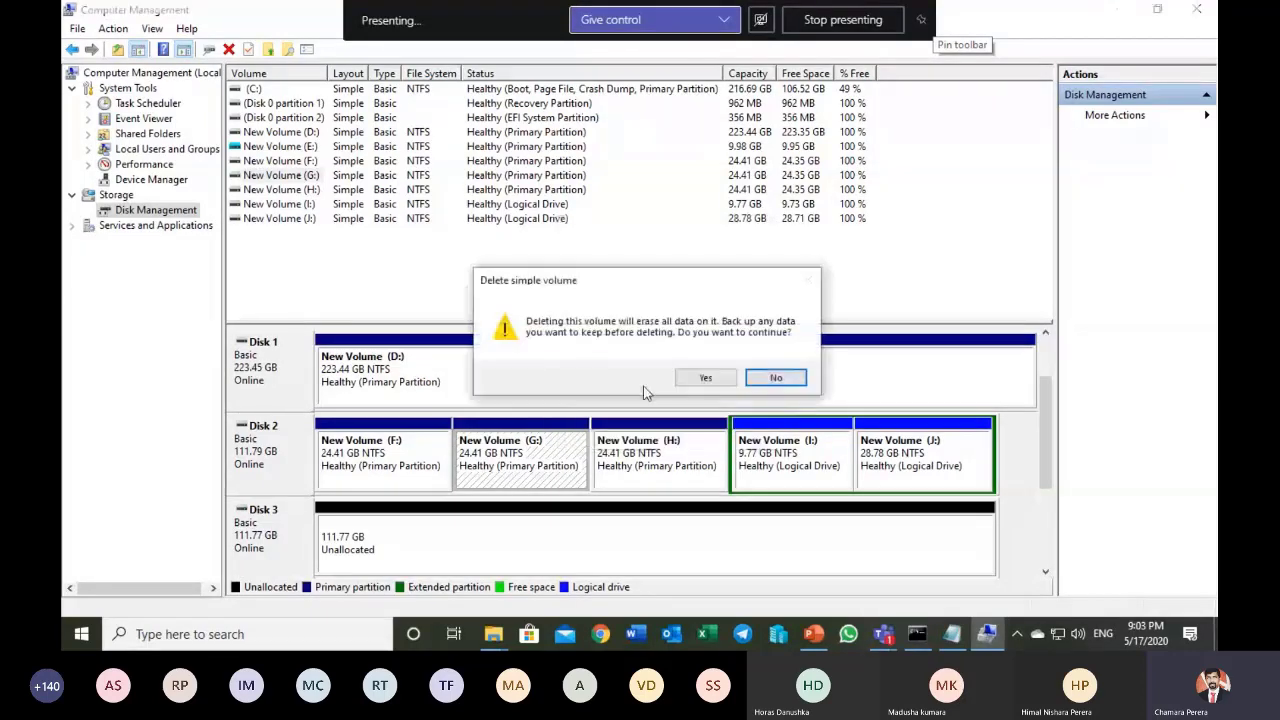
pyautogui.click(705, 378)
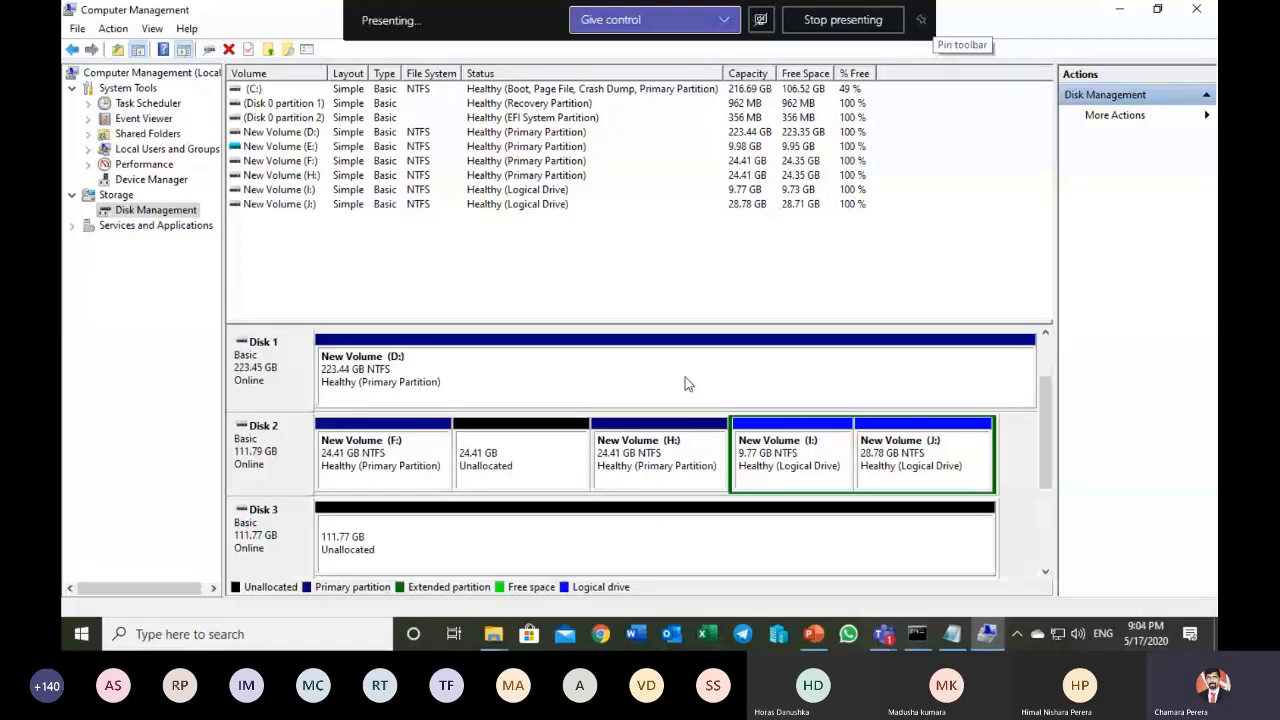
# - Delete the logical drive New Volume (J:) from Disk 2's extended partition, confirming the erasure of its data
pyautogui.rightClick(923, 434)
pyautogui.click(987, 371)
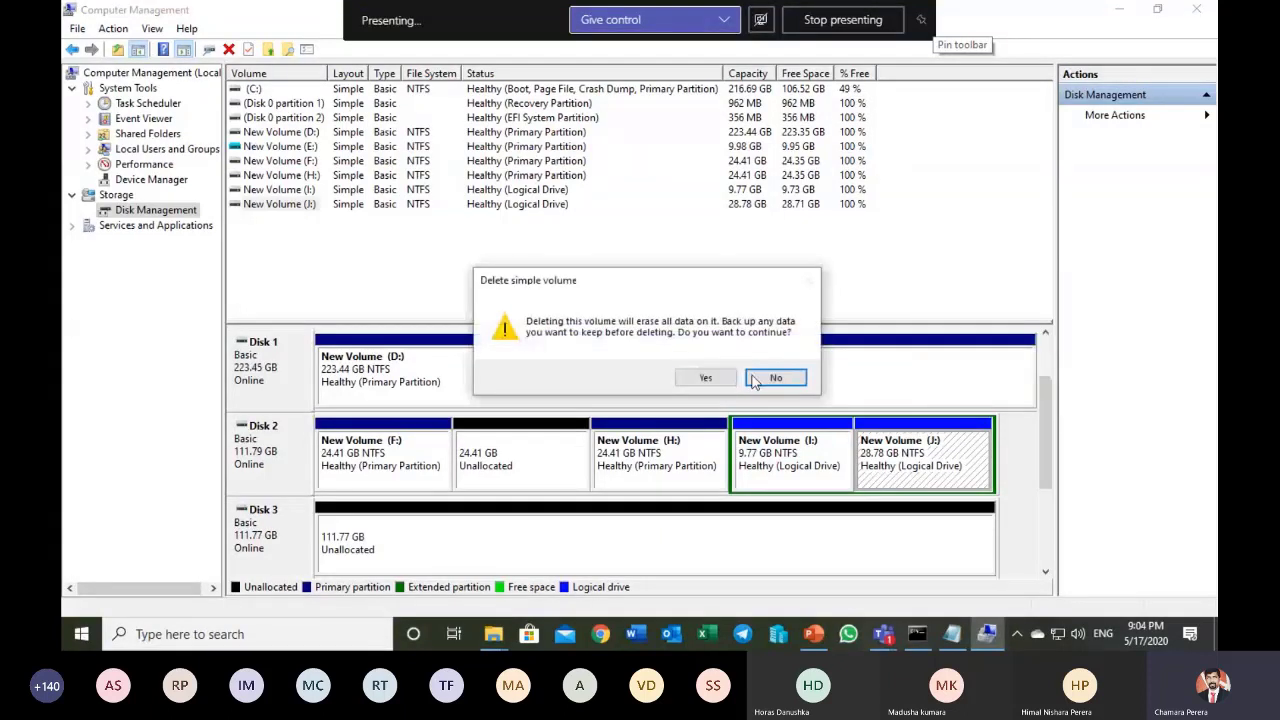
pyautogui.click(706, 379)
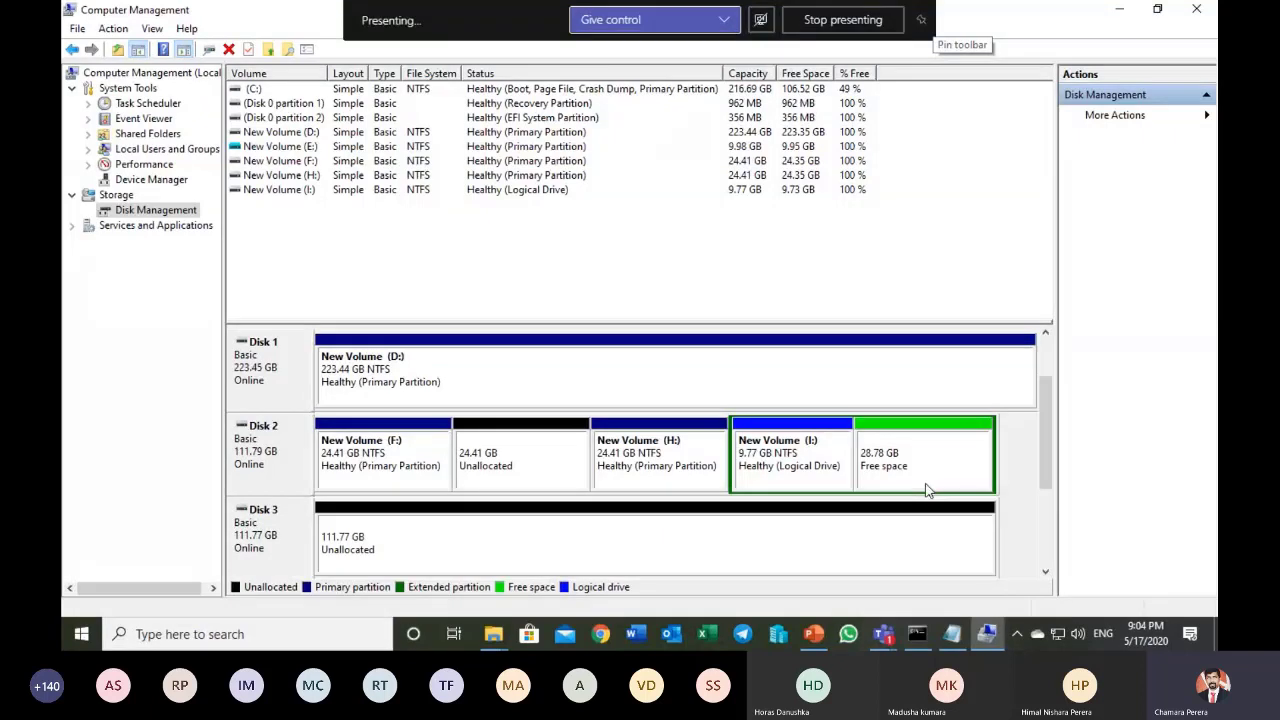
# - Start the Extend Volume wizard for New Volume (F:) on Disk 2
pyautogui.rightClick(407, 451)
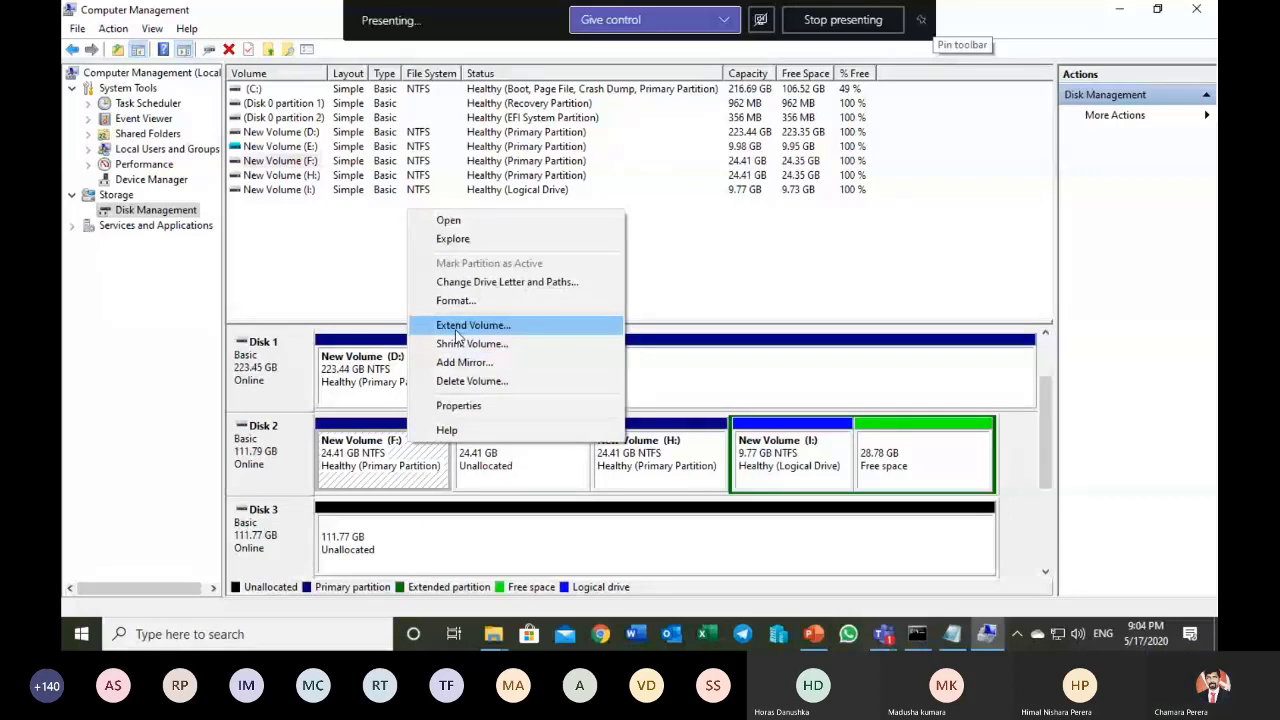
pyautogui.click(456, 335)
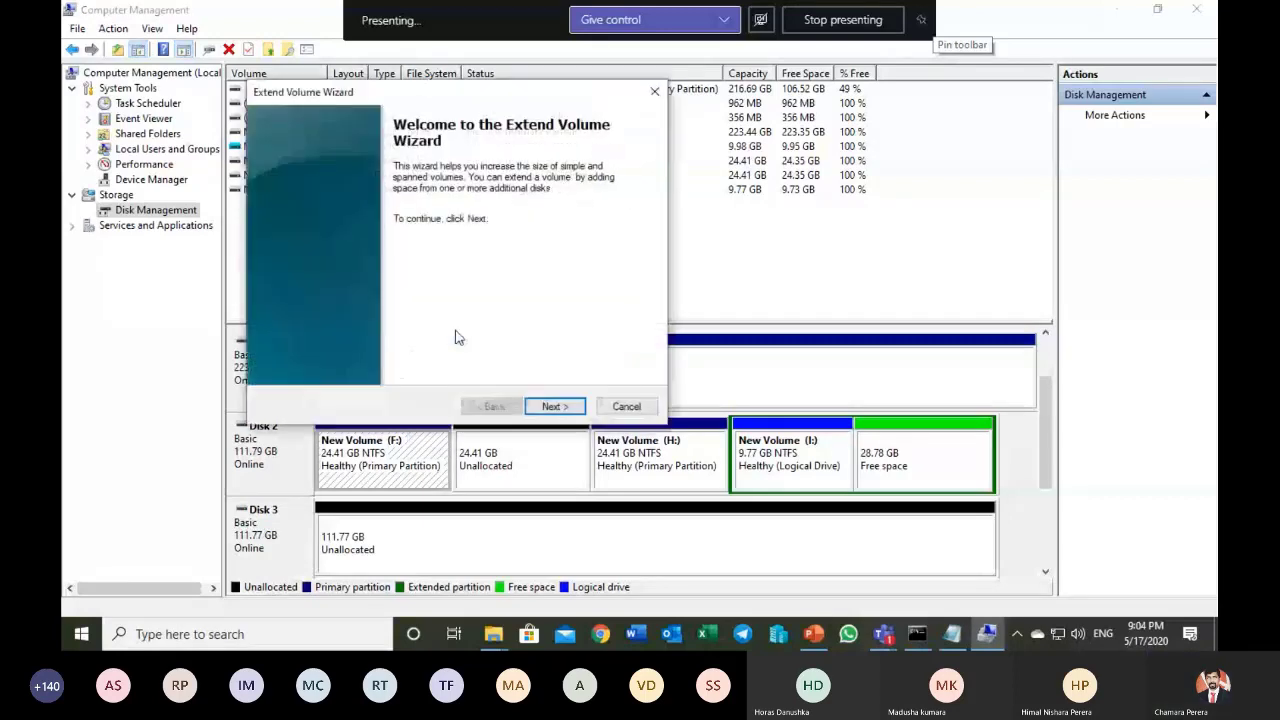
# - Extend volume F: with 24999 MB of the unallocated space on Disk 2 and complete the wizard
pyautogui.click(552, 407)
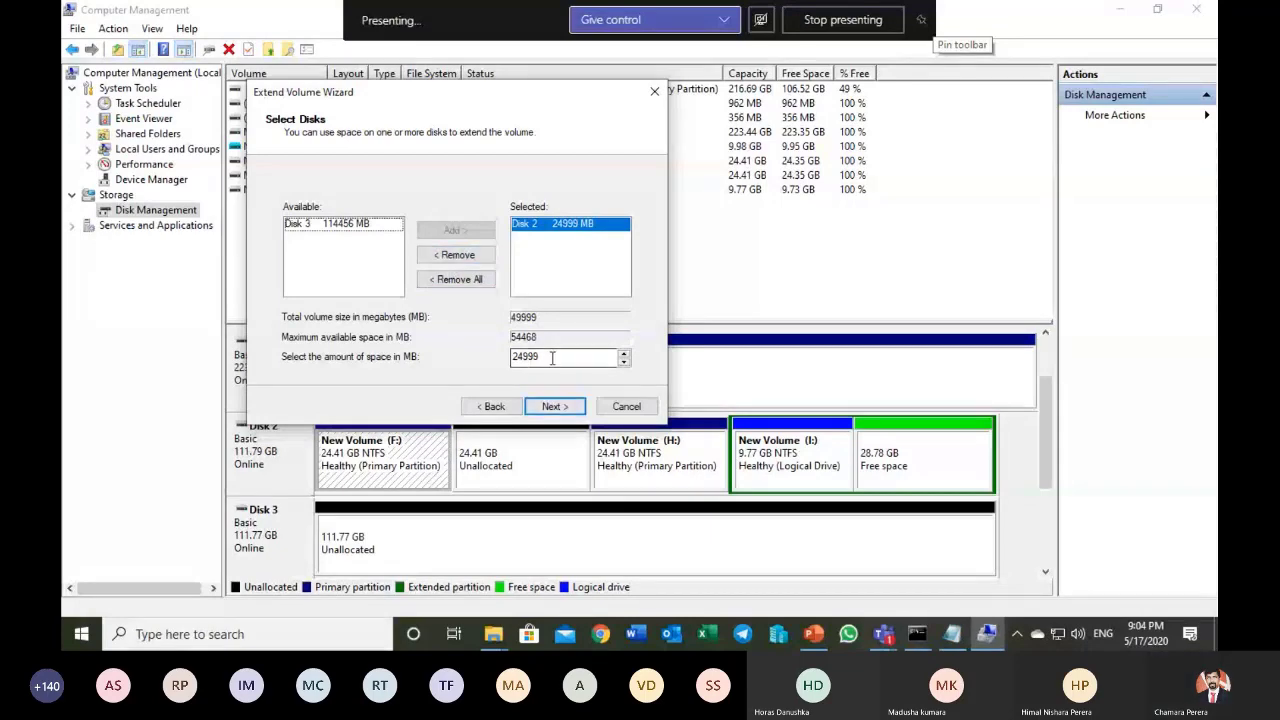
pyautogui.click(553, 406)
pyautogui.click(553, 406)
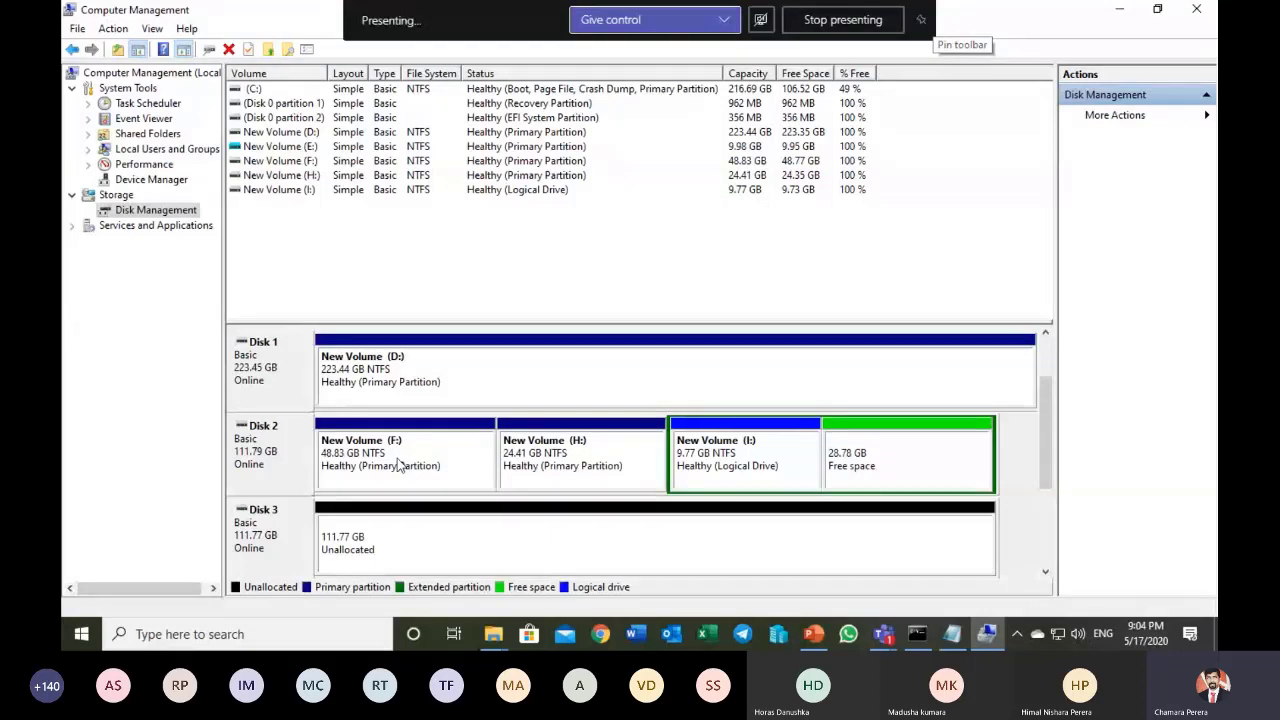
# - Extend logical drive I: on Disk 2 with 29469 MB of the free space
pyautogui.rightClick(730, 450)
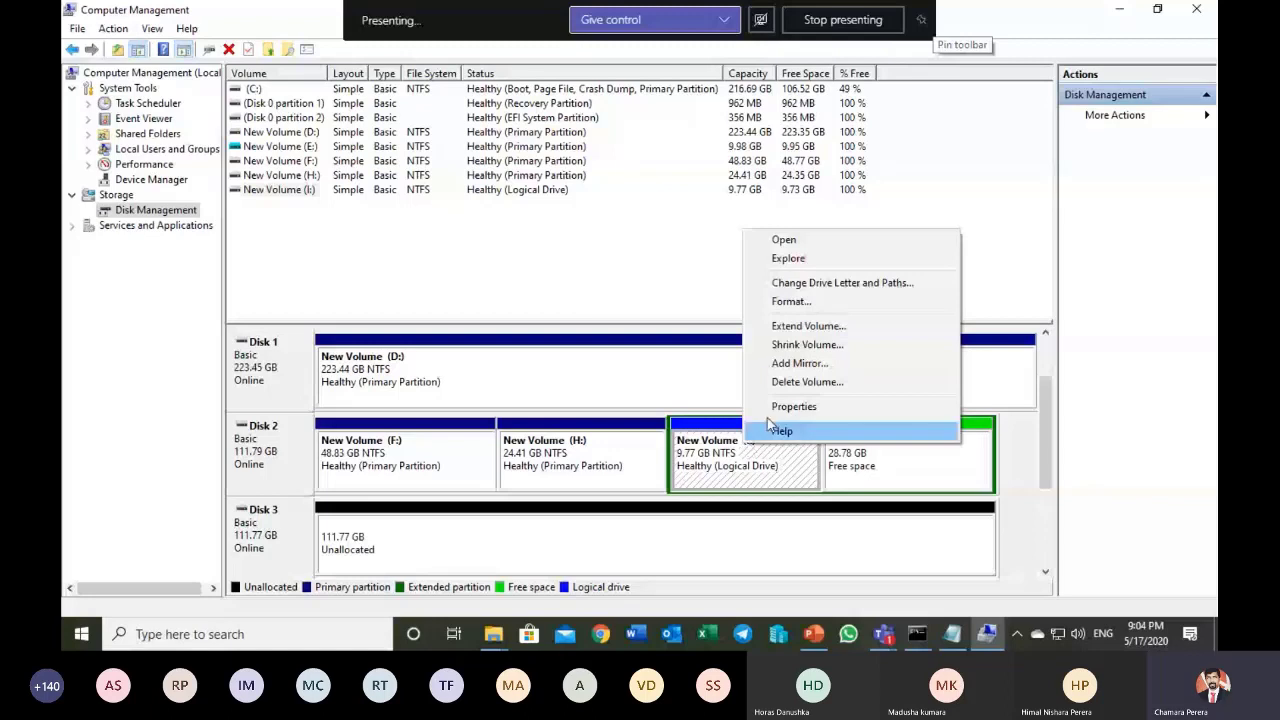
pyautogui.click(797, 333)
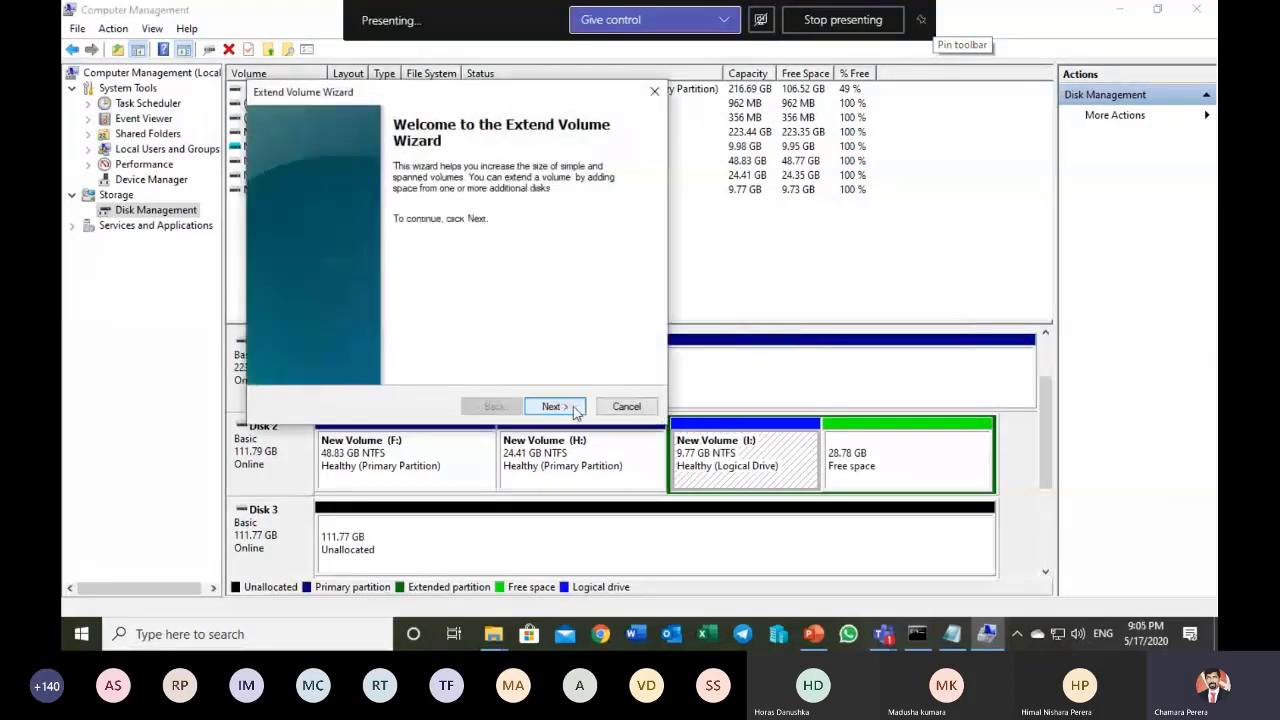
pyautogui.click(578, 407)
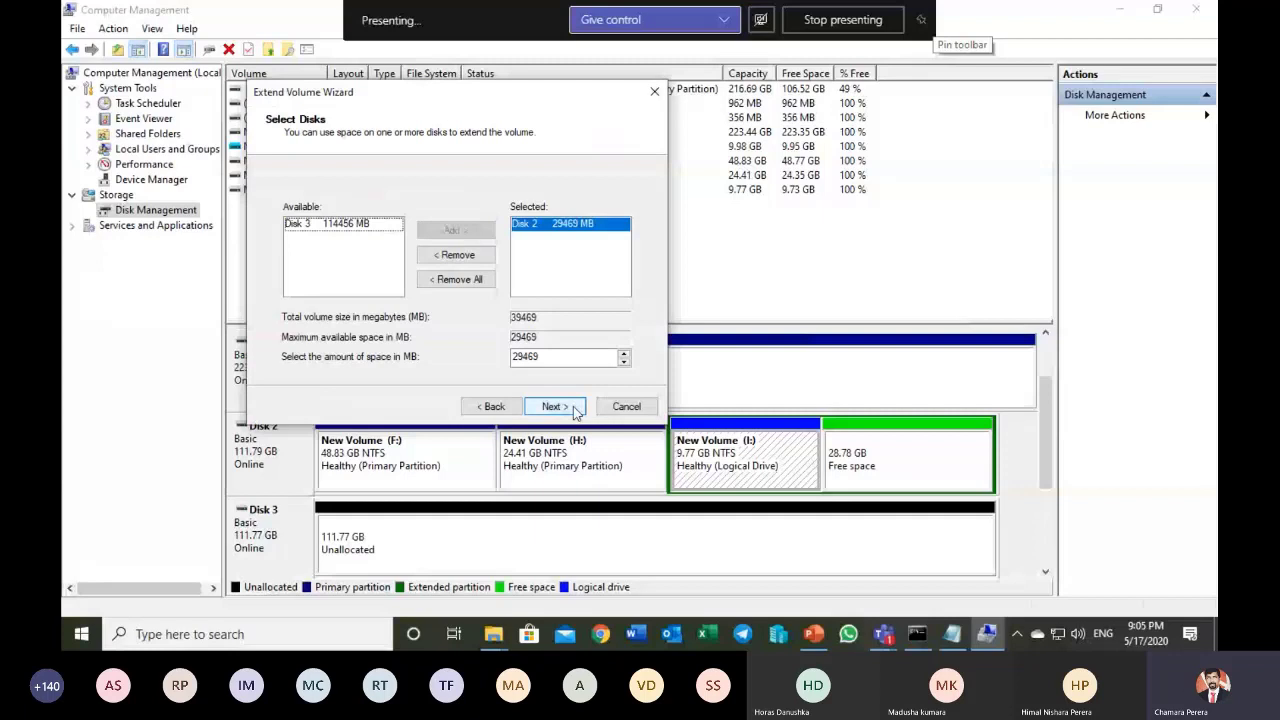
pyautogui.click(556, 407)
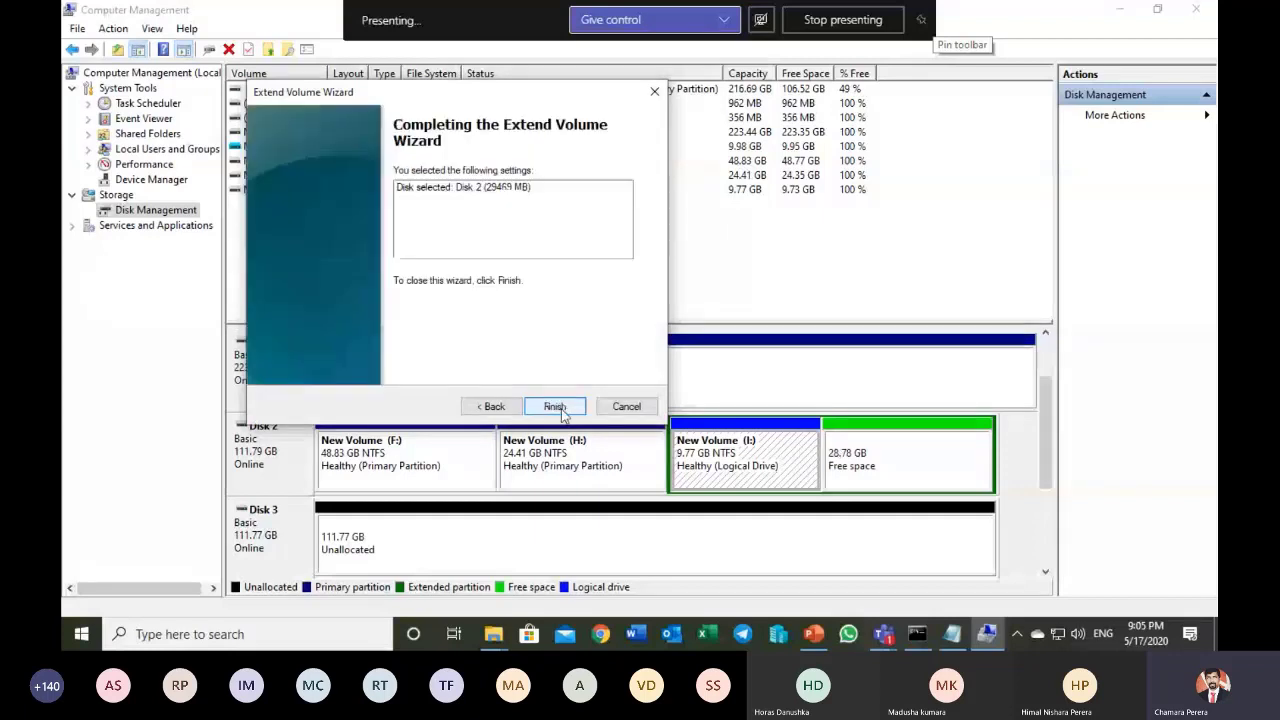
pyautogui.click(558, 408)
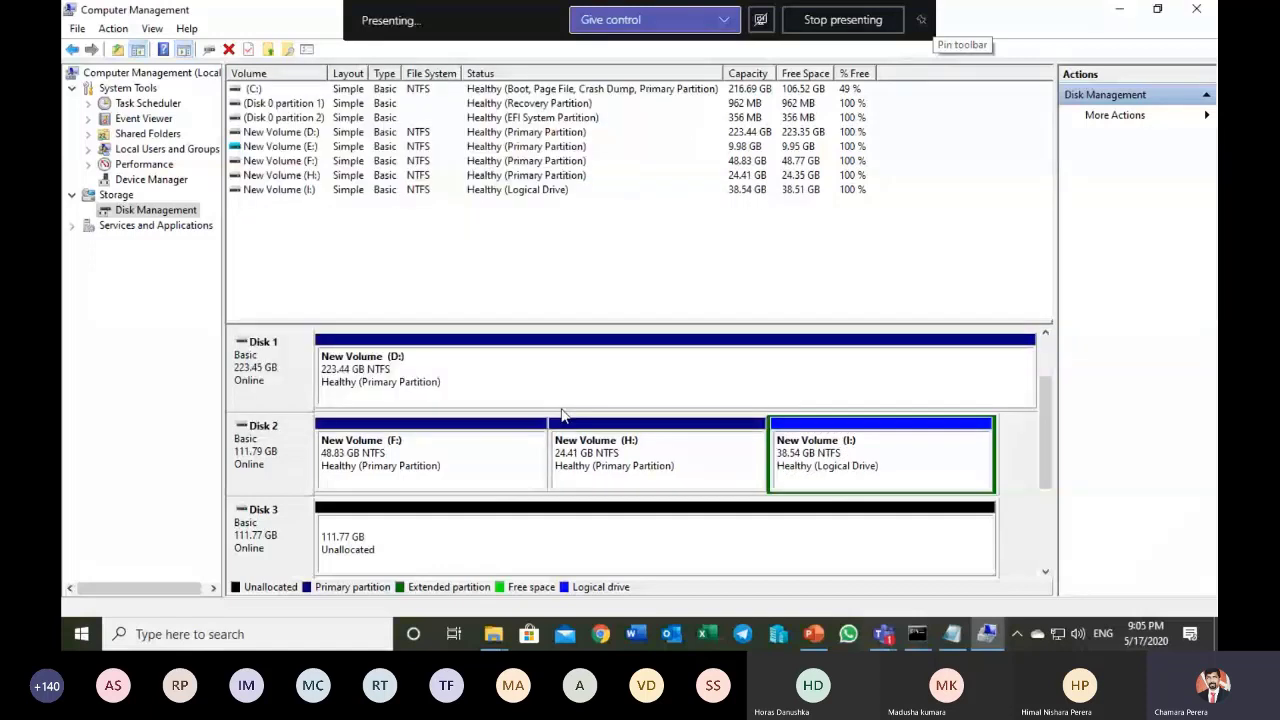
pyautogui.rightClick(499, 468)
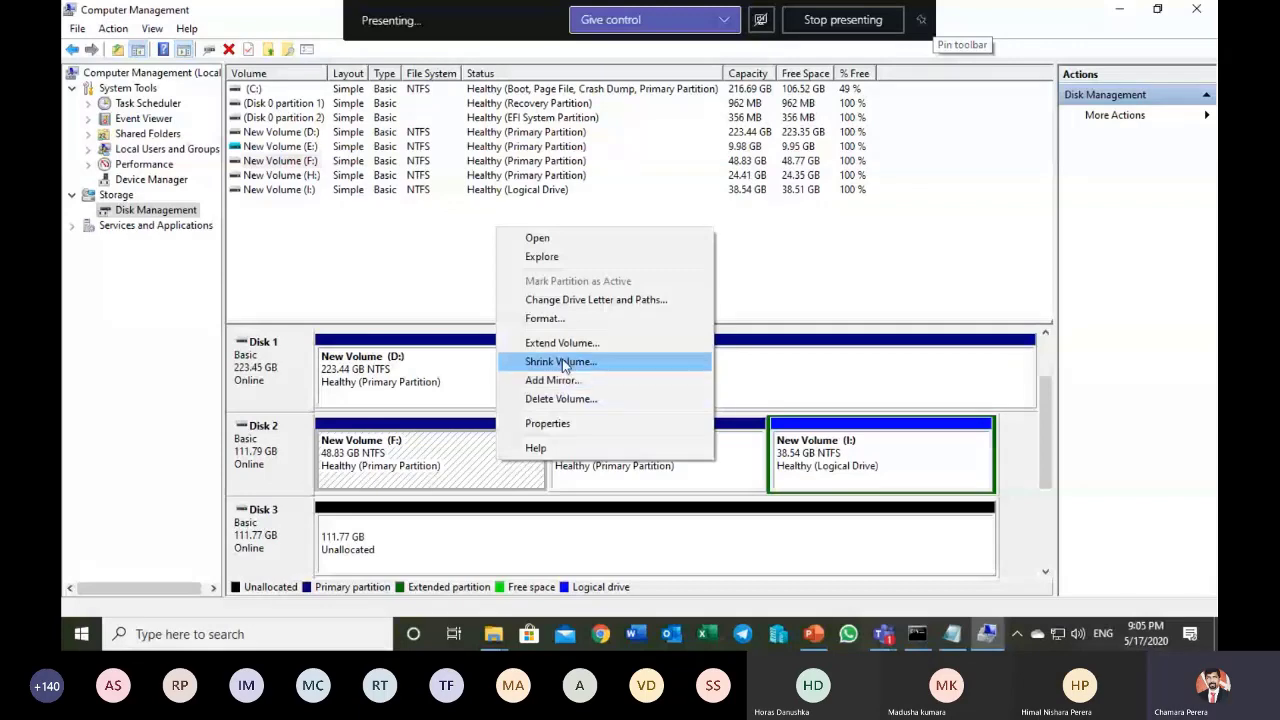
pyautogui.click(562, 342)
pyautogui.click(560, 403)
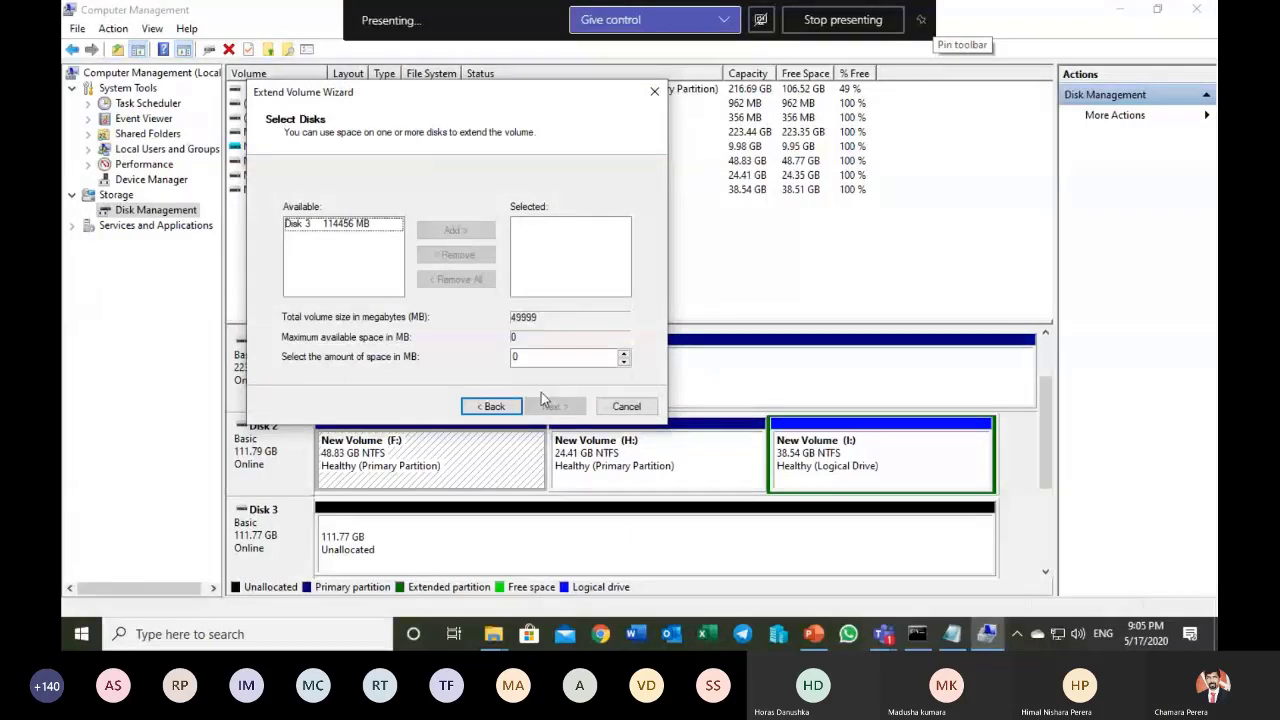
pyautogui.click(376, 226)
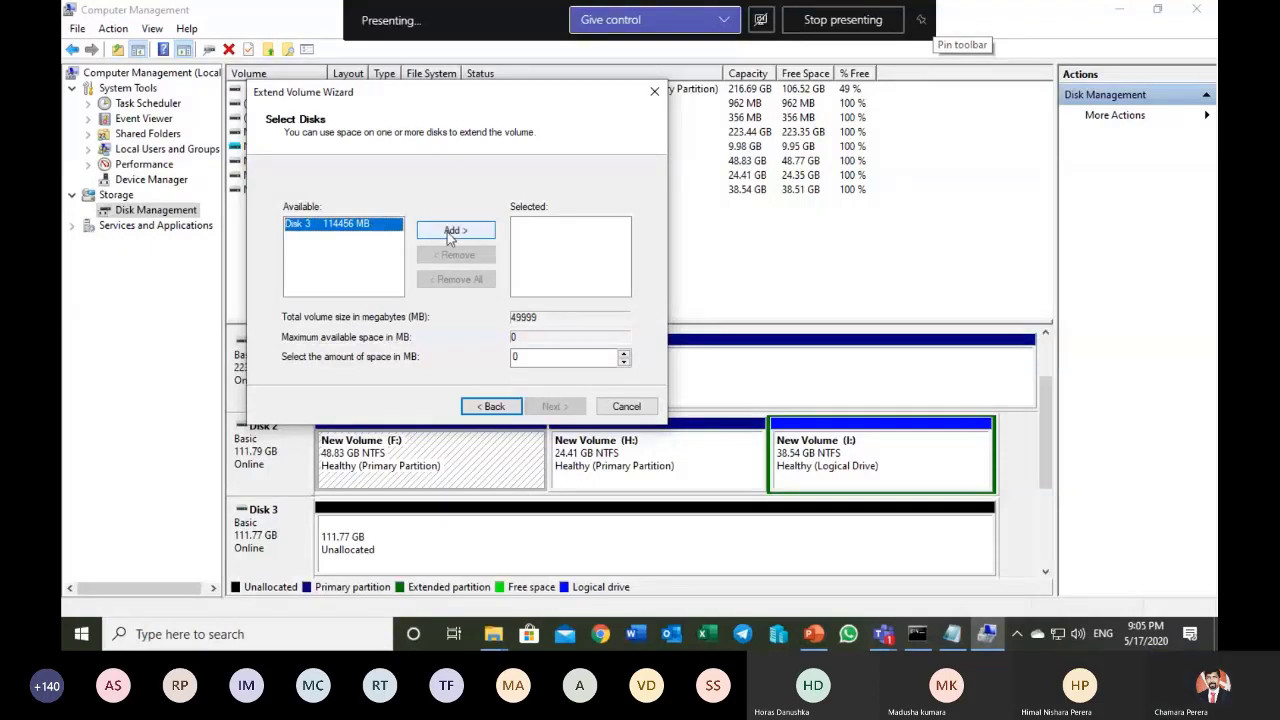
pyautogui.click(626, 407)
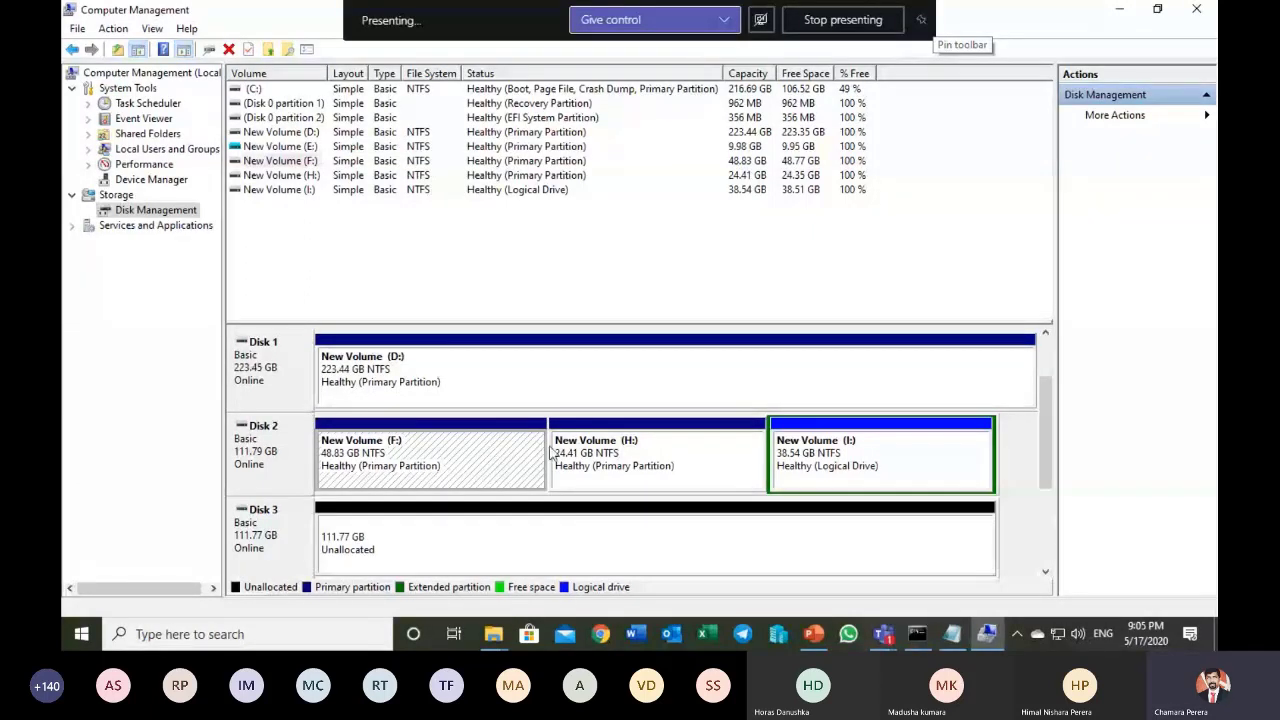
# - Delete logical volume I: on Disk 2 and confirm erasing its data
pyautogui.rightClick(884, 446)
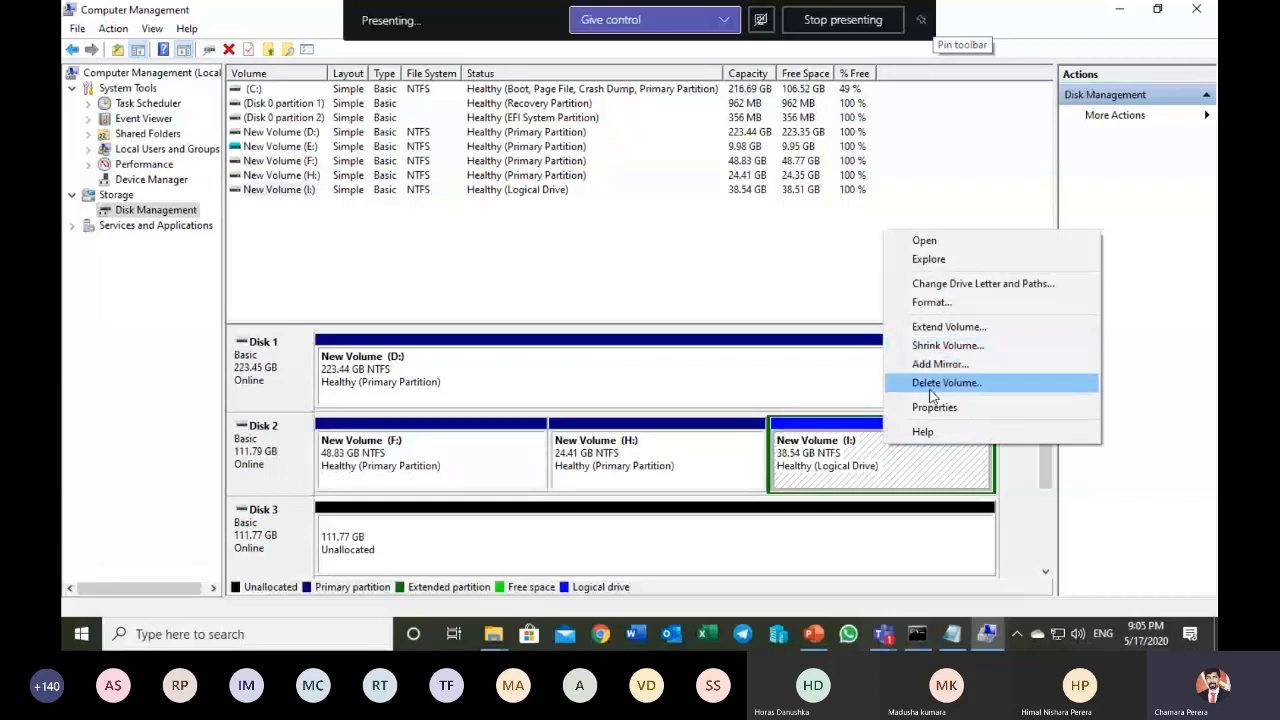
pyautogui.click(877, 457)
pyautogui.rightClick(877, 457)
pyautogui.click(940, 395)
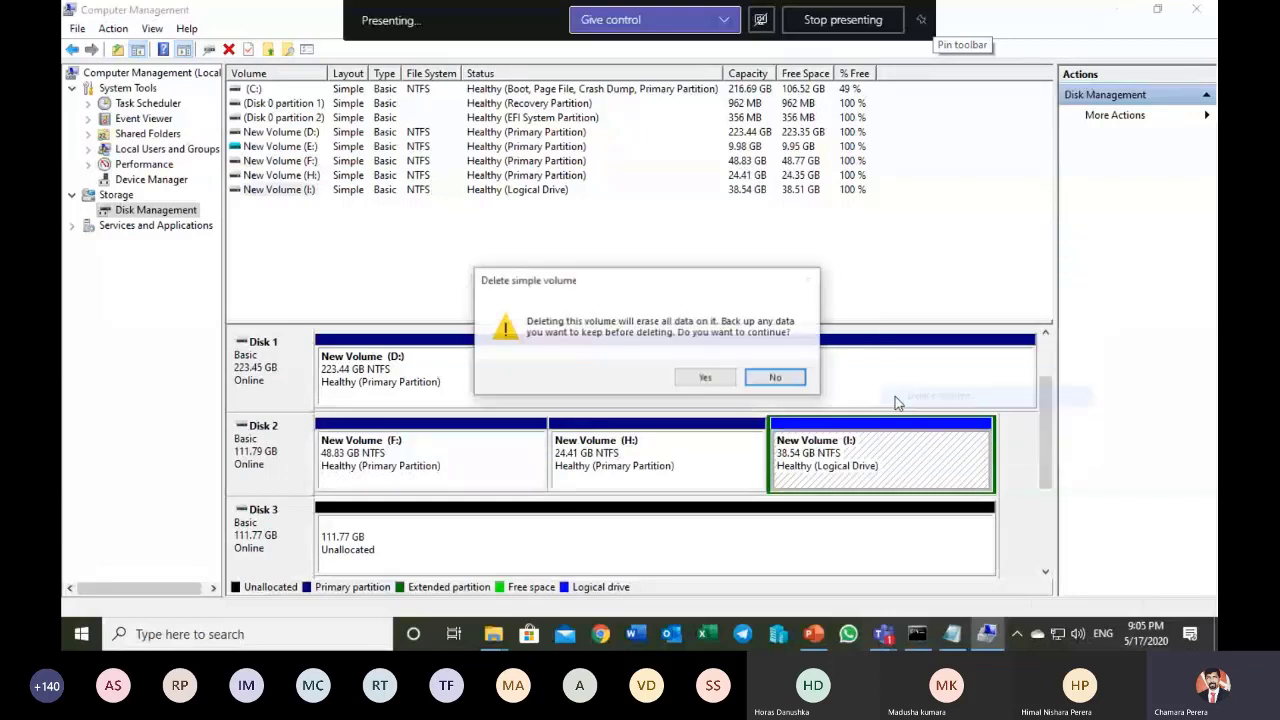
pyautogui.click(706, 378)
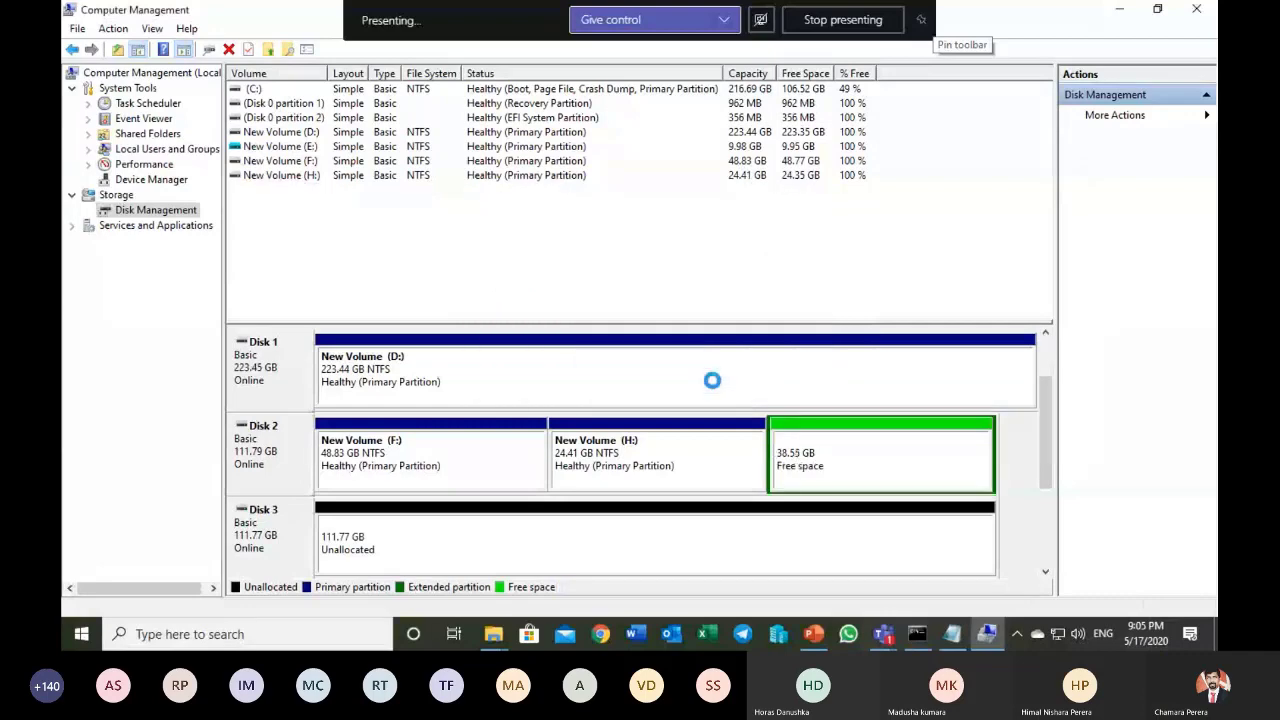
# - Delete the extended partition that holds the free space on Disk 2
pyautogui.rightClick(843, 472)
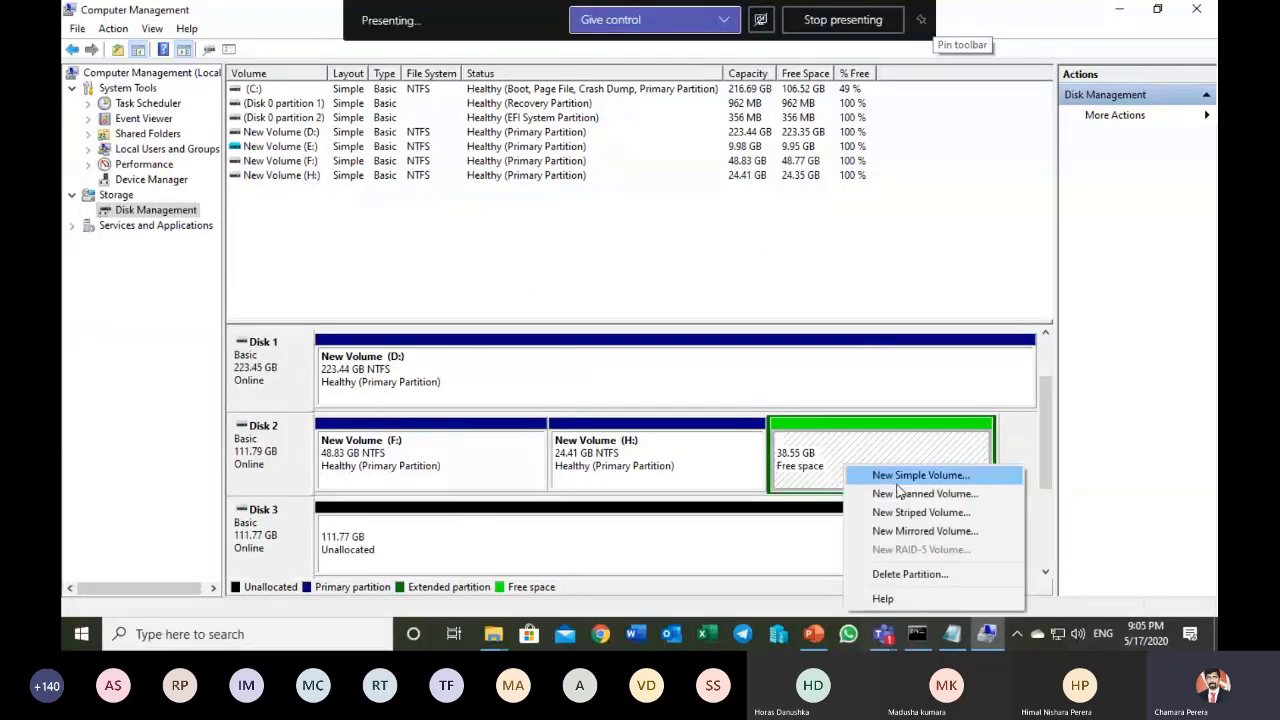
pyautogui.click(910, 571)
pyautogui.click(702, 380)
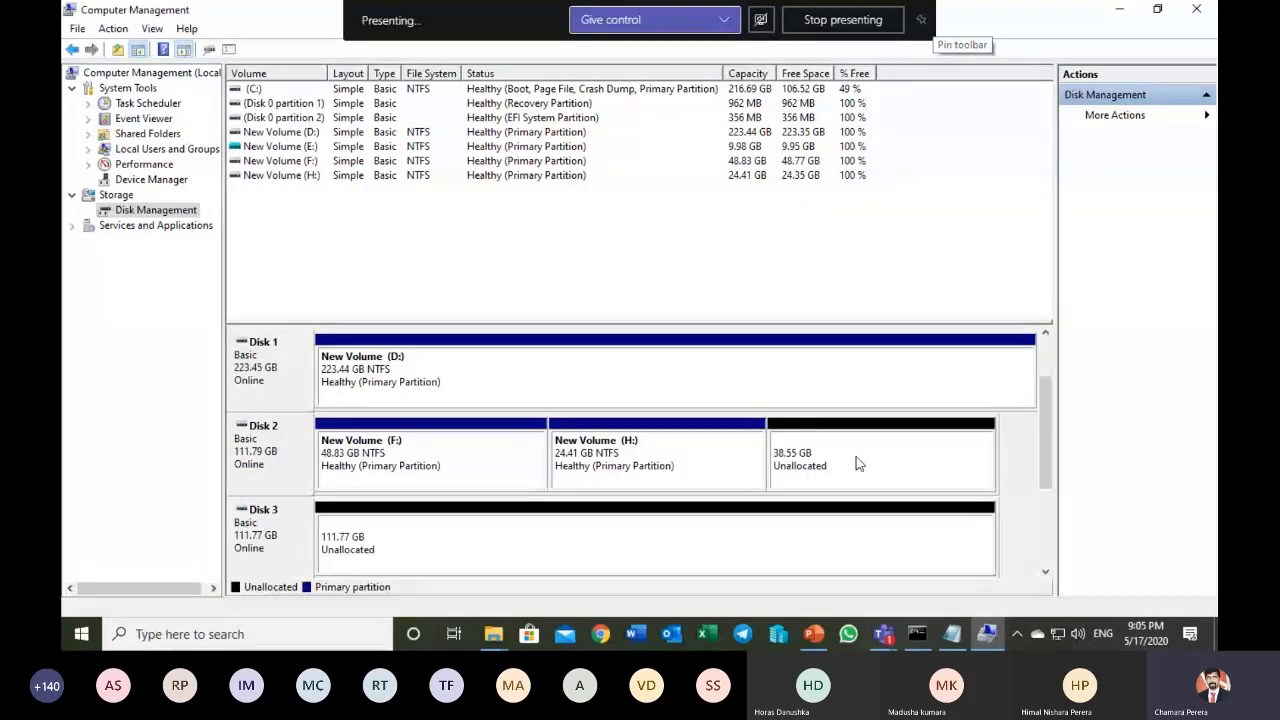
# - Extend volume F: with 39470 MB of unallocated space on Disk 2, accepting the conversion to a dynamic disk
pyautogui.rightClick(408, 453)
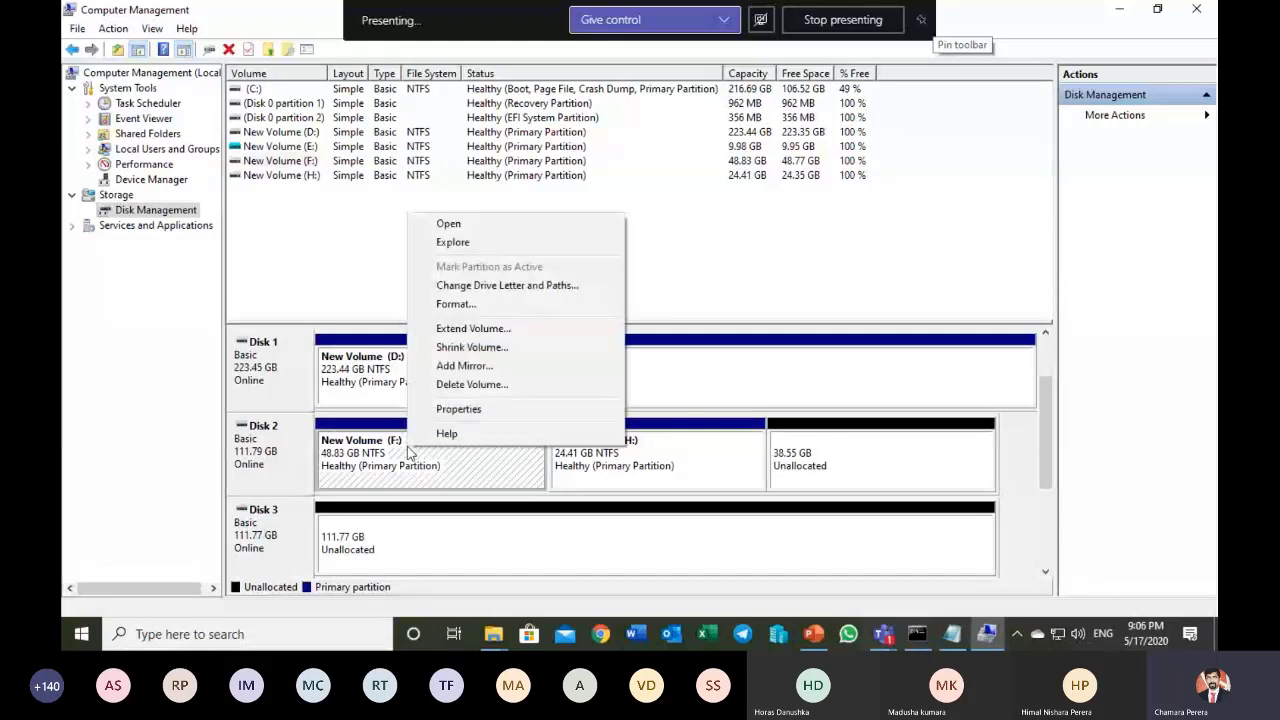
pyautogui.click(470, 328)
pyautogui.moveTo(487, 91); pyautogui.dragTo(335, 71)
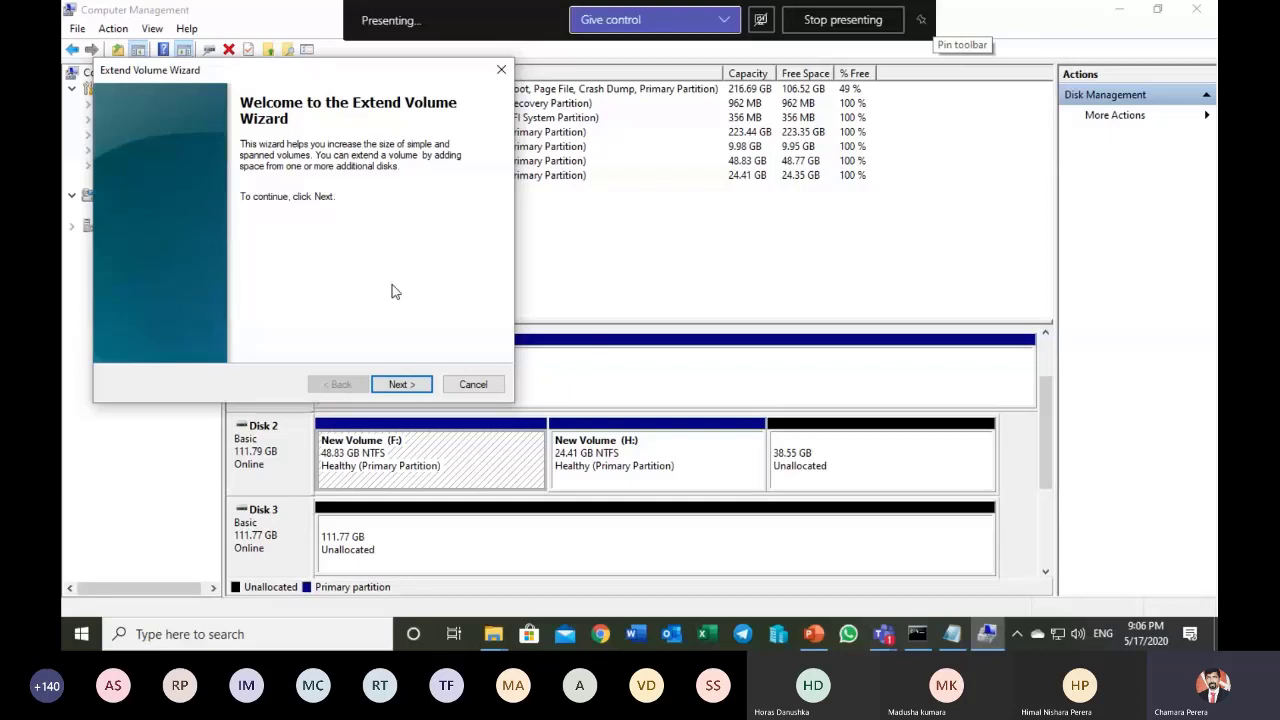
pyautogui.click(410, 385)
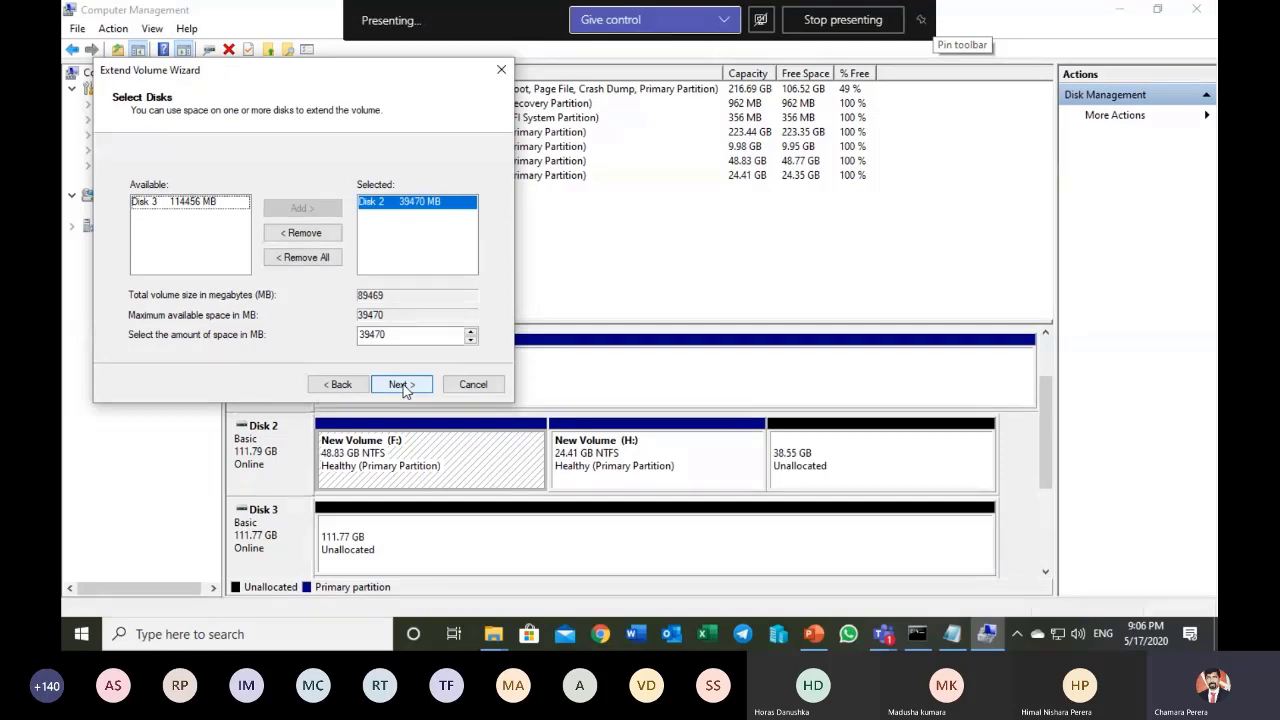
pyautogui.click(402, 386)
pyautogui.click(402, 386)
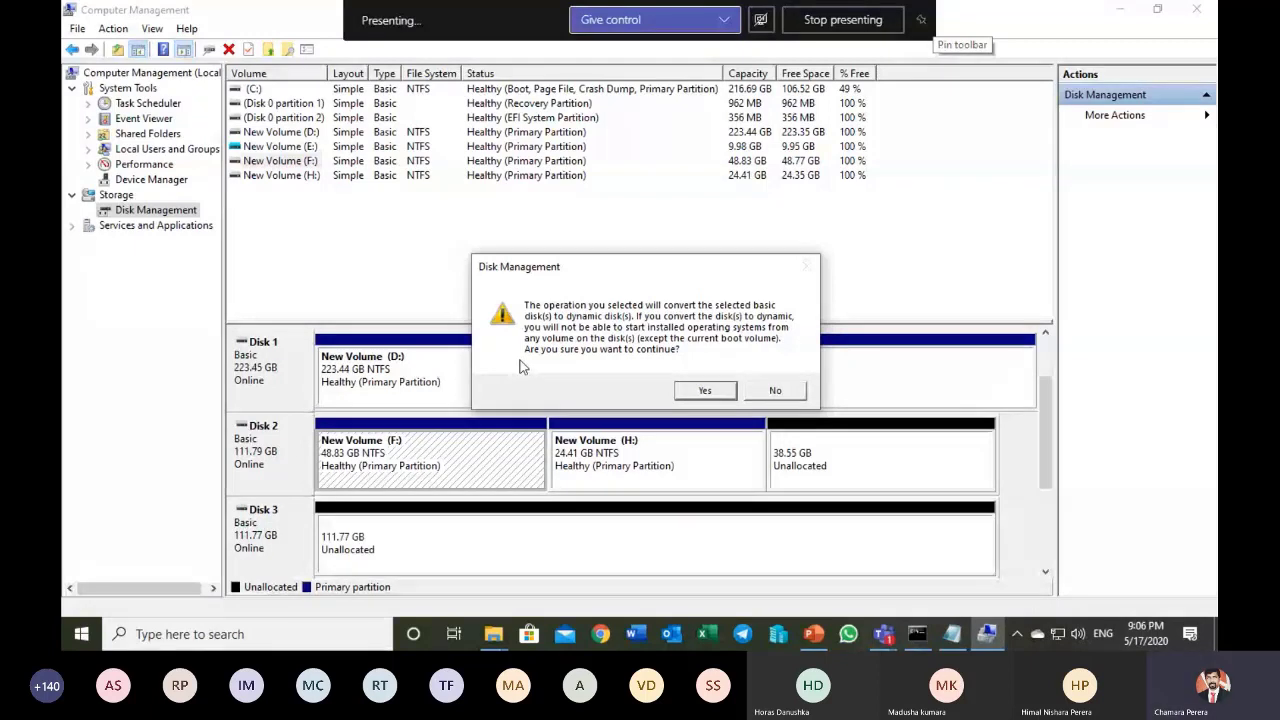
pyautogui.click(727, 390)
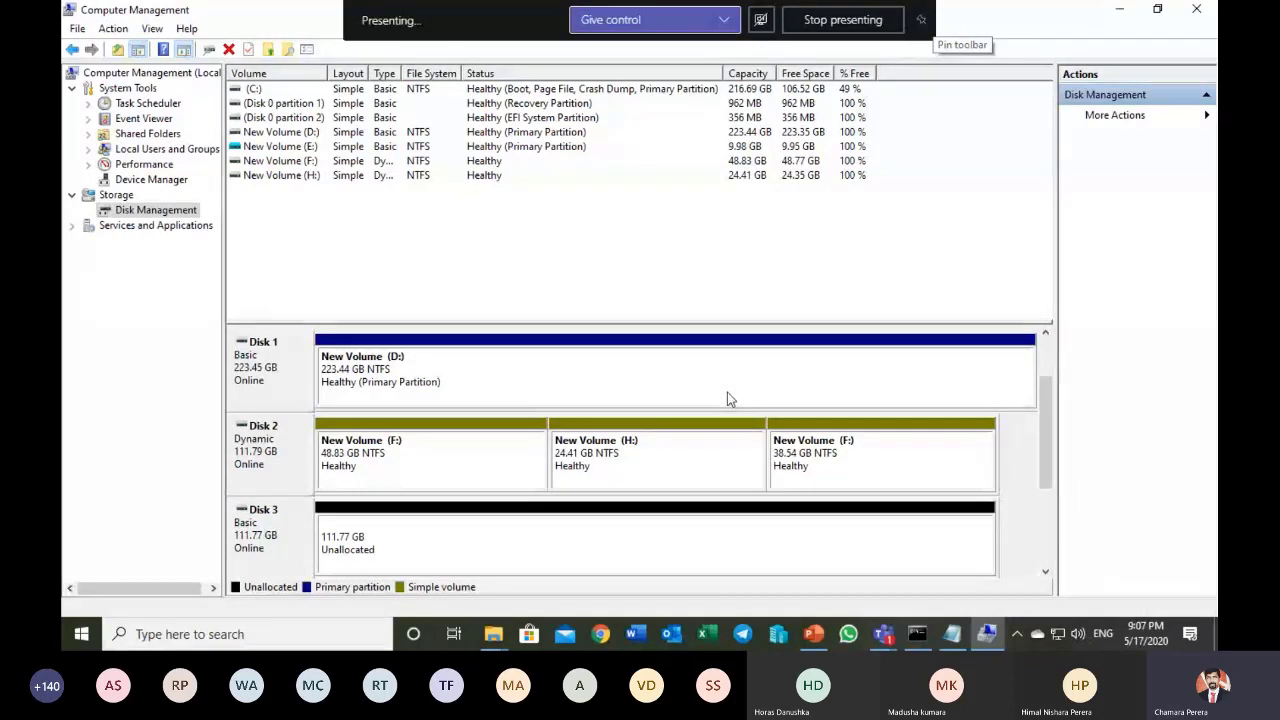
# - Check the total size of volume F: under This PC in File Explorer, then return to Disk Management
pyautogui.click(1124, 8)
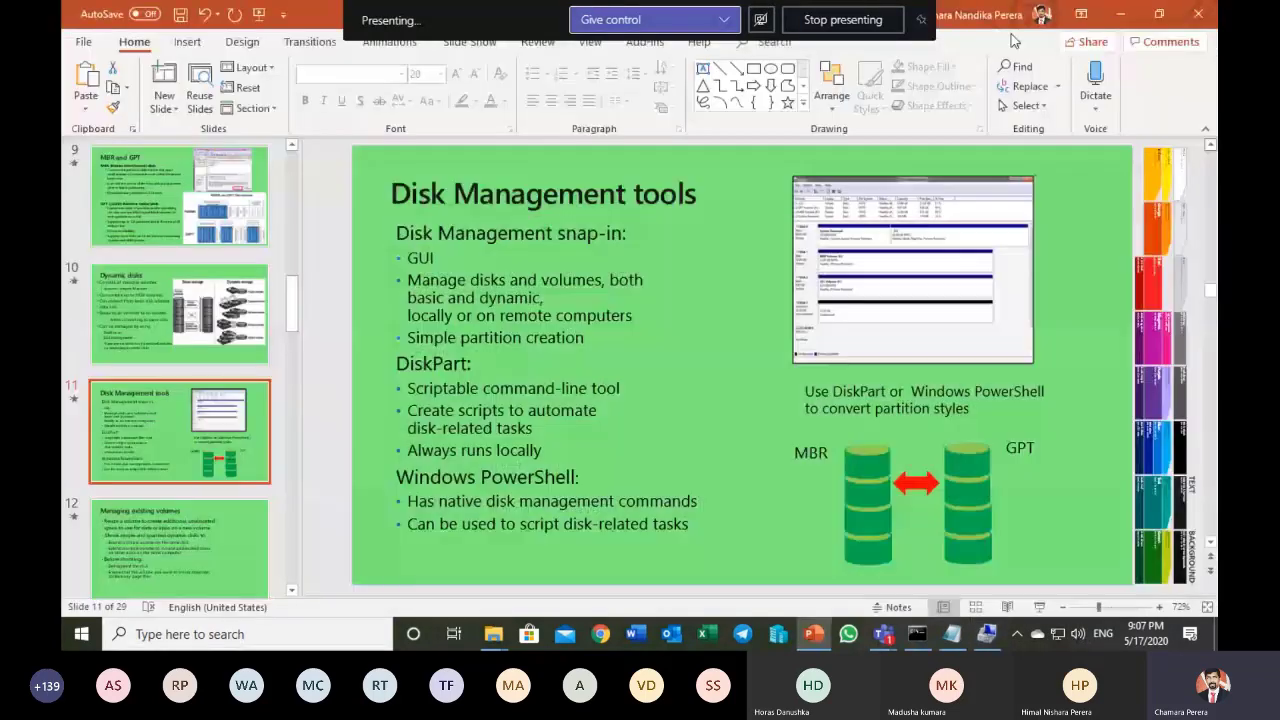
pyautogui.click(1136, 18)
pyautogui.scroll(-2, 686, 386)
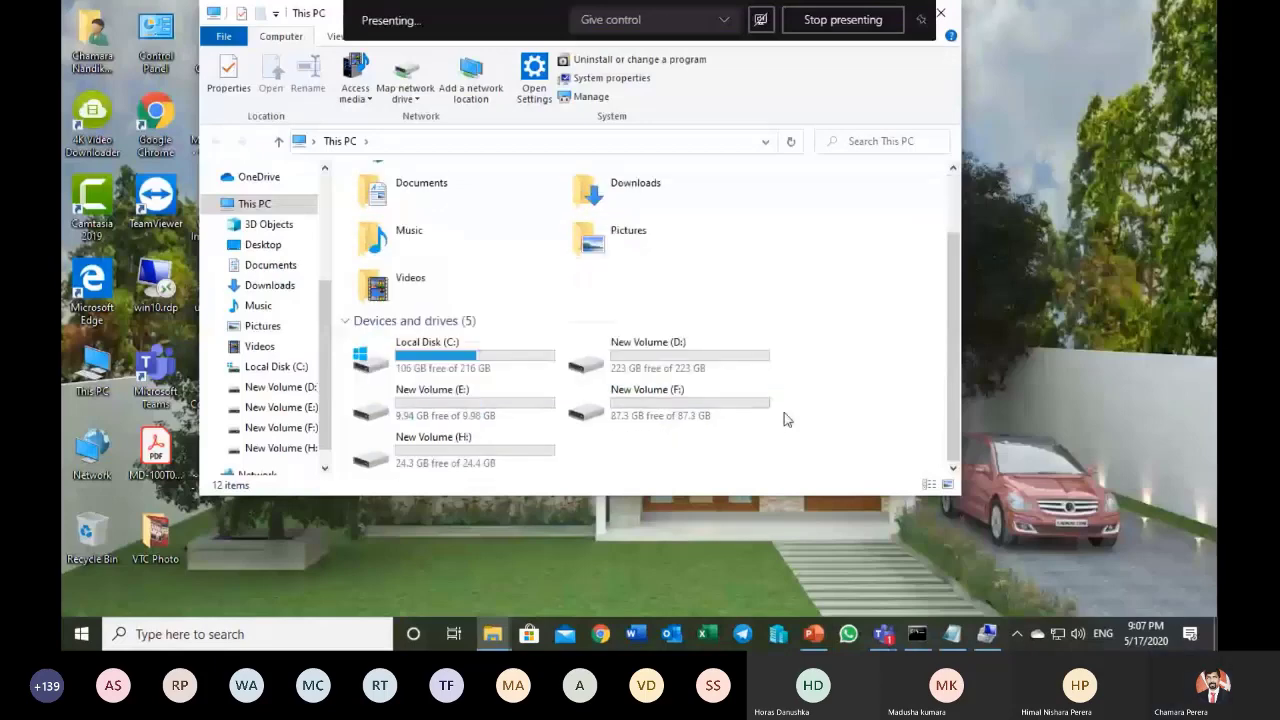
pyautogui.click(640, 410)
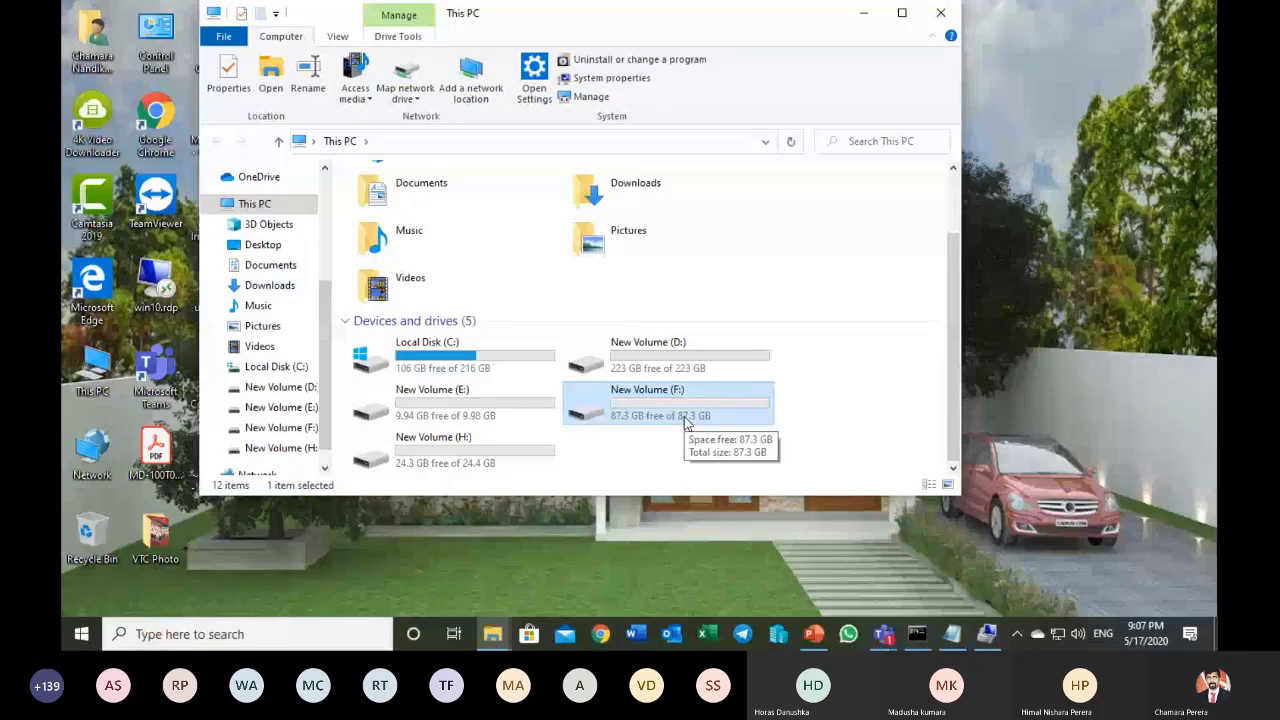
pyautogui.click(858, 19)
pyautogui.moveTo(880, 645)
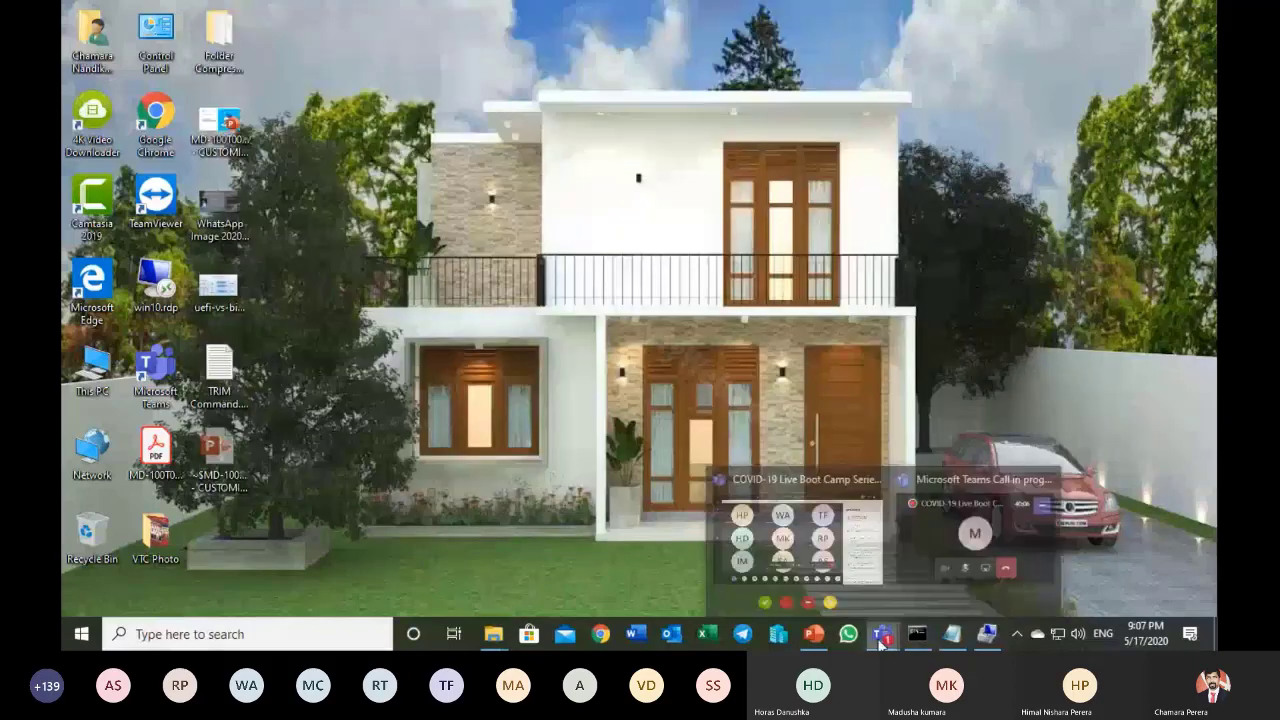
pyautogui.click(816, 638)
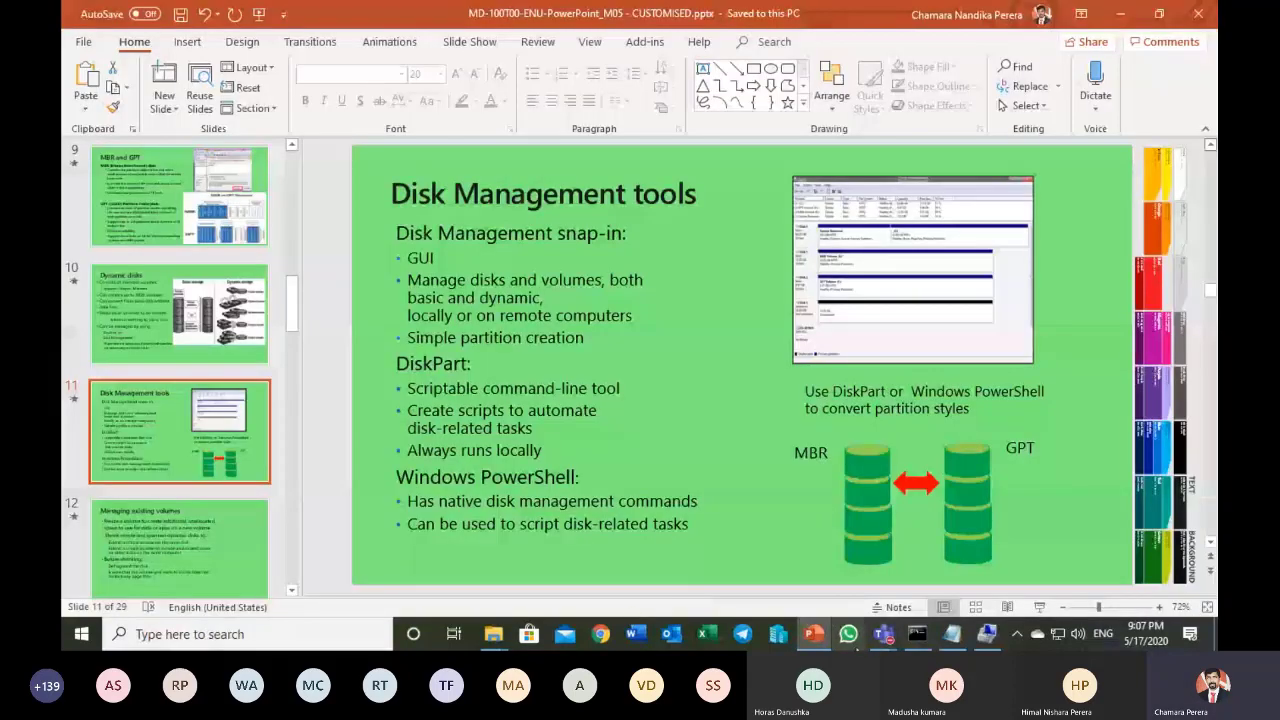
pyautogui.click(986, 634)
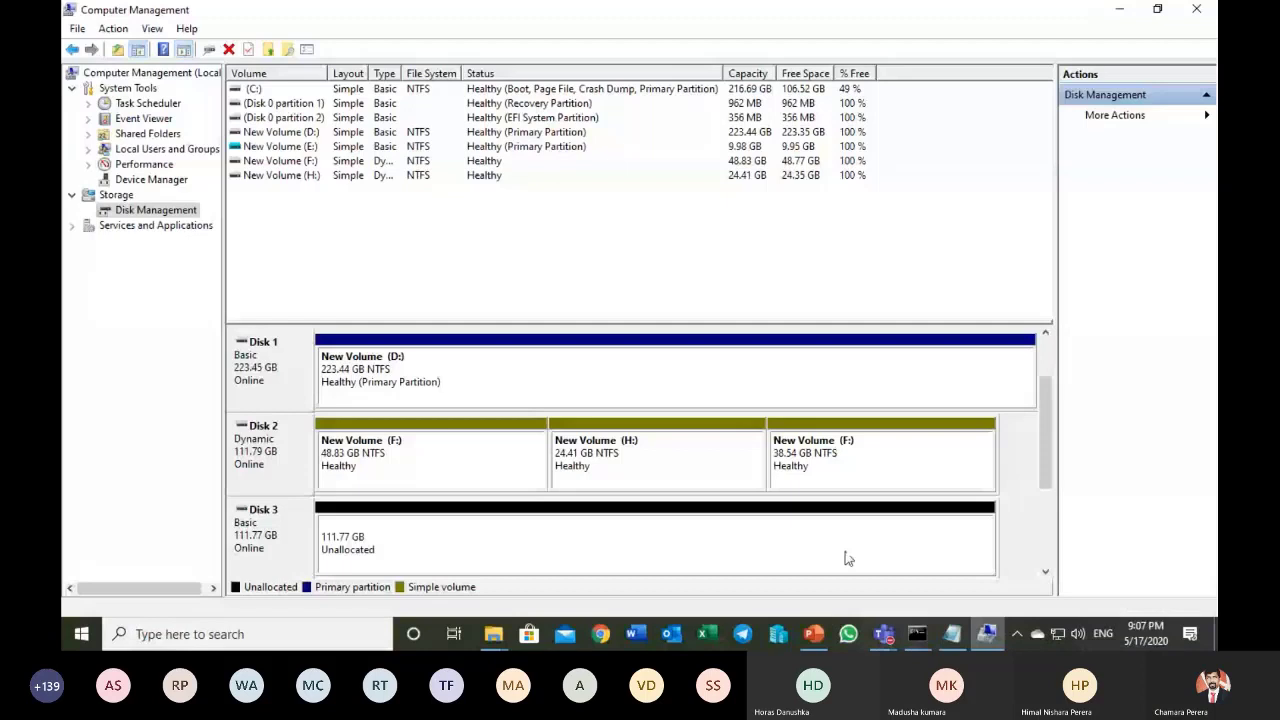
# - Delete volumes F: and H: on Disk 2, confirming that their data is erased
pyautogui.rightClick(460, 455)
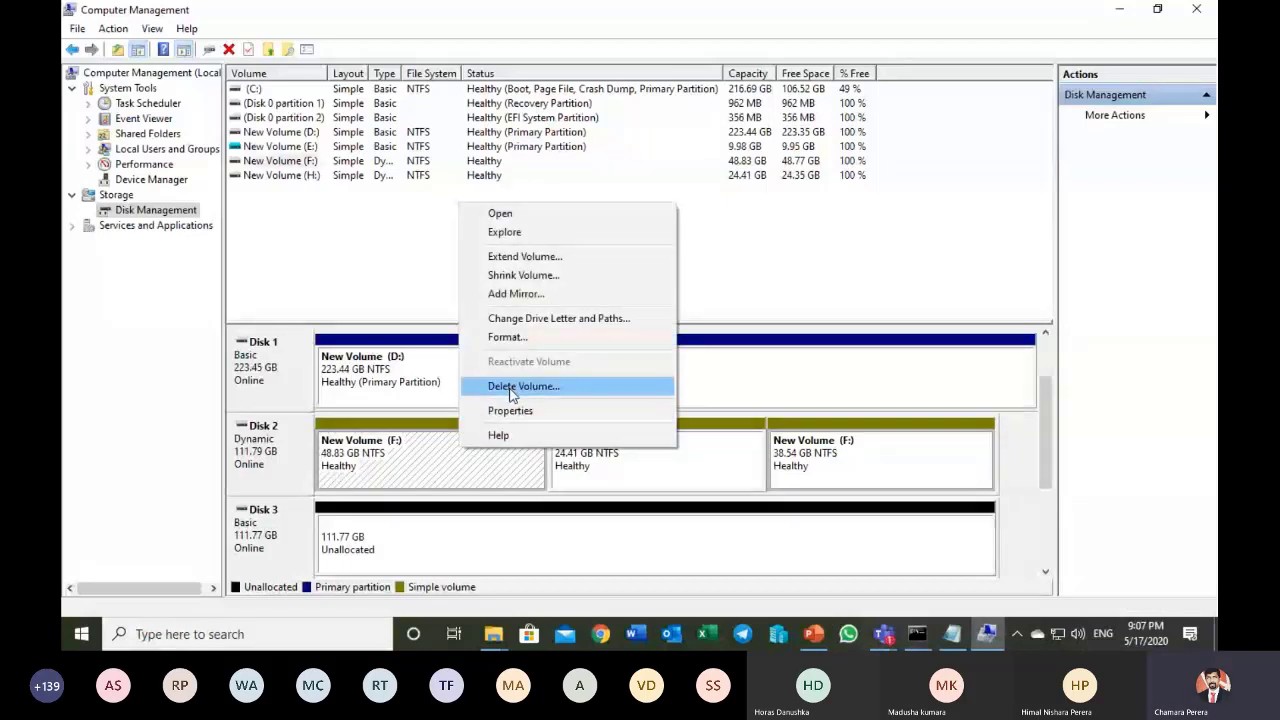
pyautogui.click(510, 386)
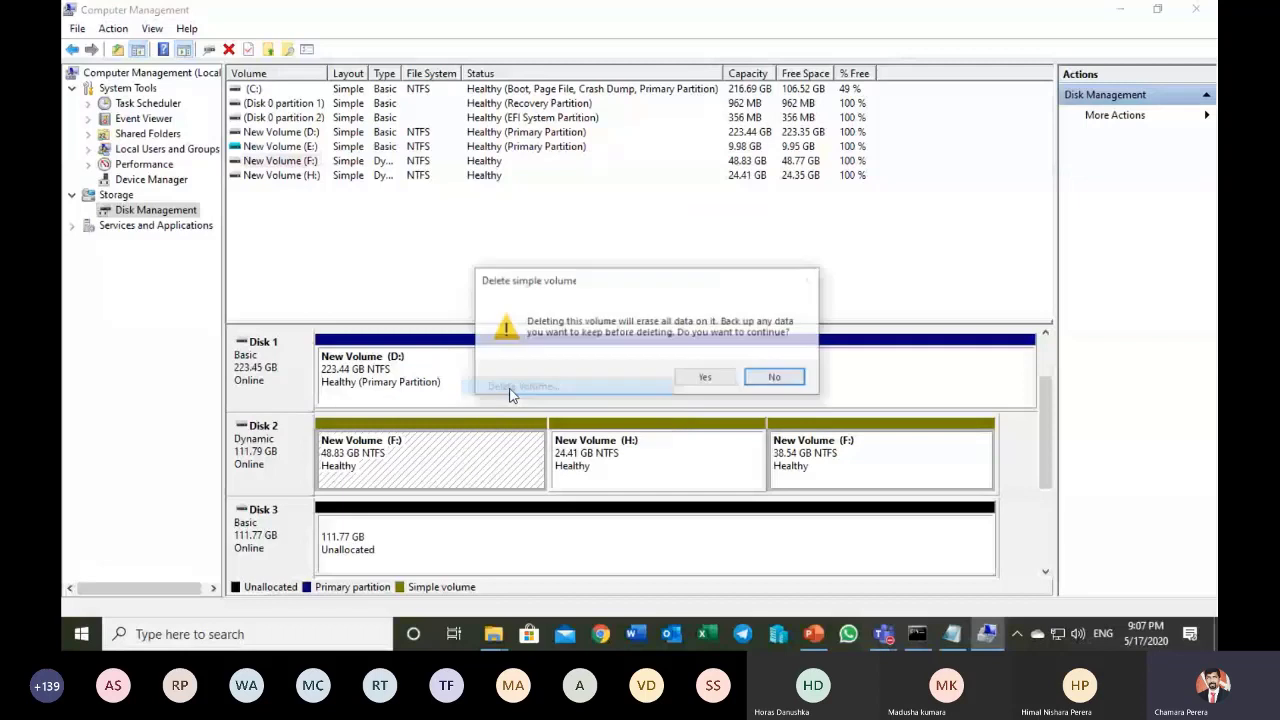
pyautogui.click(689, 377)
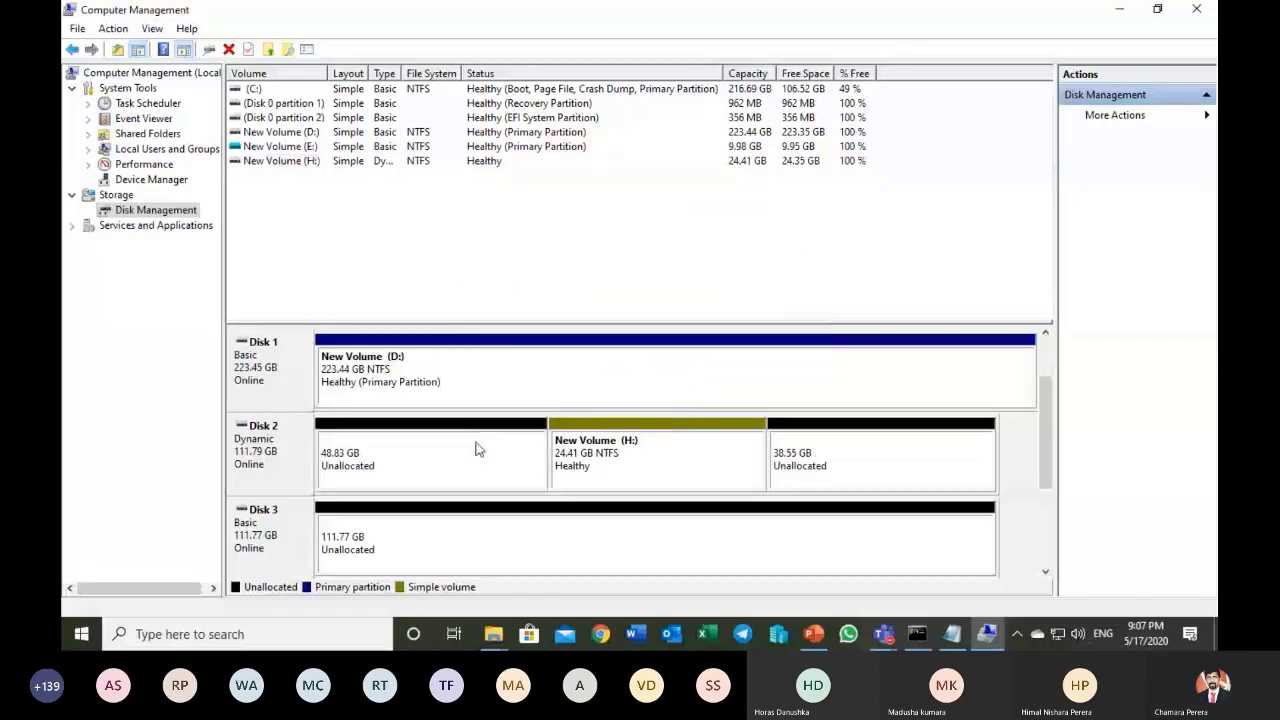
pyautogui.rightClick(573, 436)
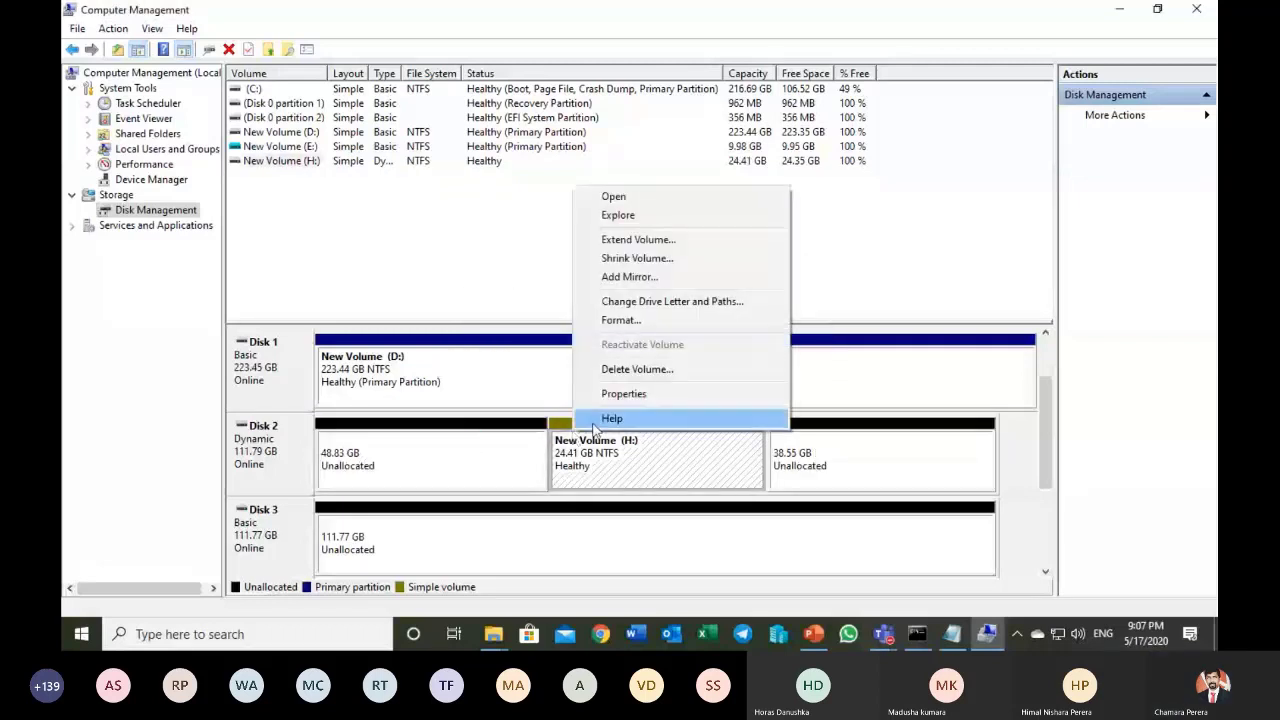
pyautogui.click(635, 369)
pyautogui.click(697, 379)
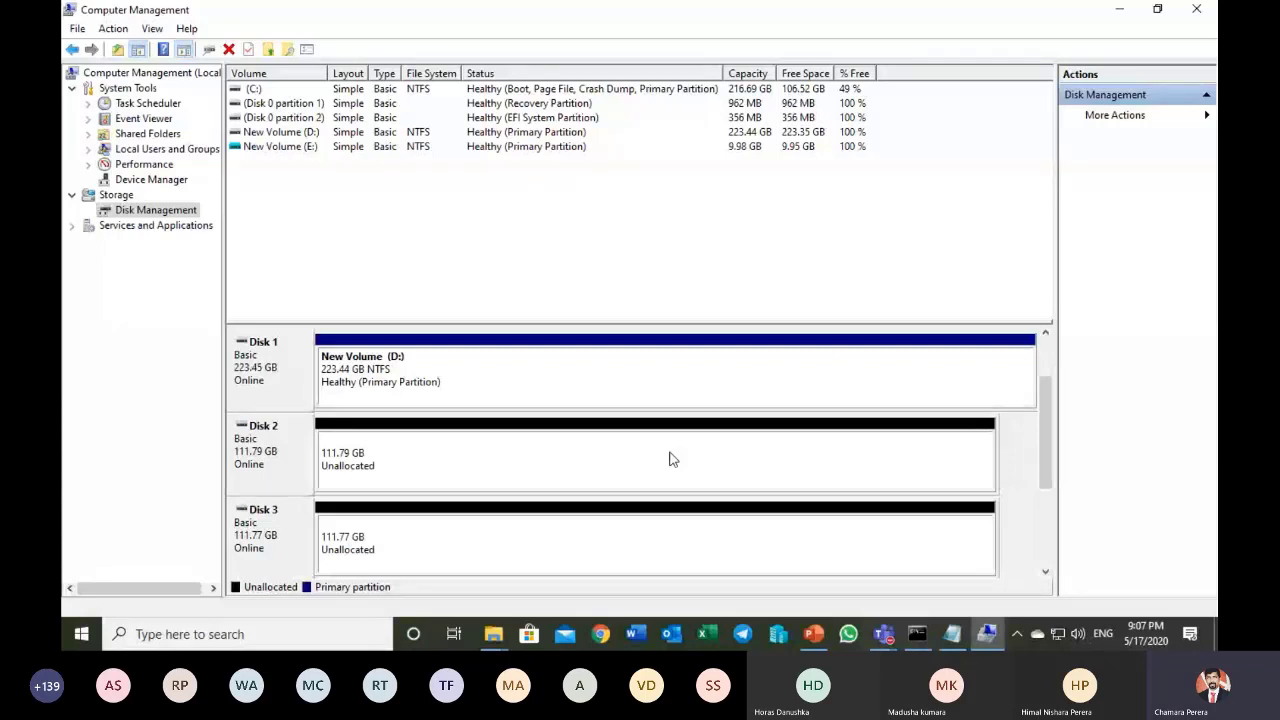
# - Inspect the partition style, capacity and volumes of Disk 0 in its properties, then close them
pyautogui.moveTo(1052, 395); pyautogui.dragTo(1050, 359)
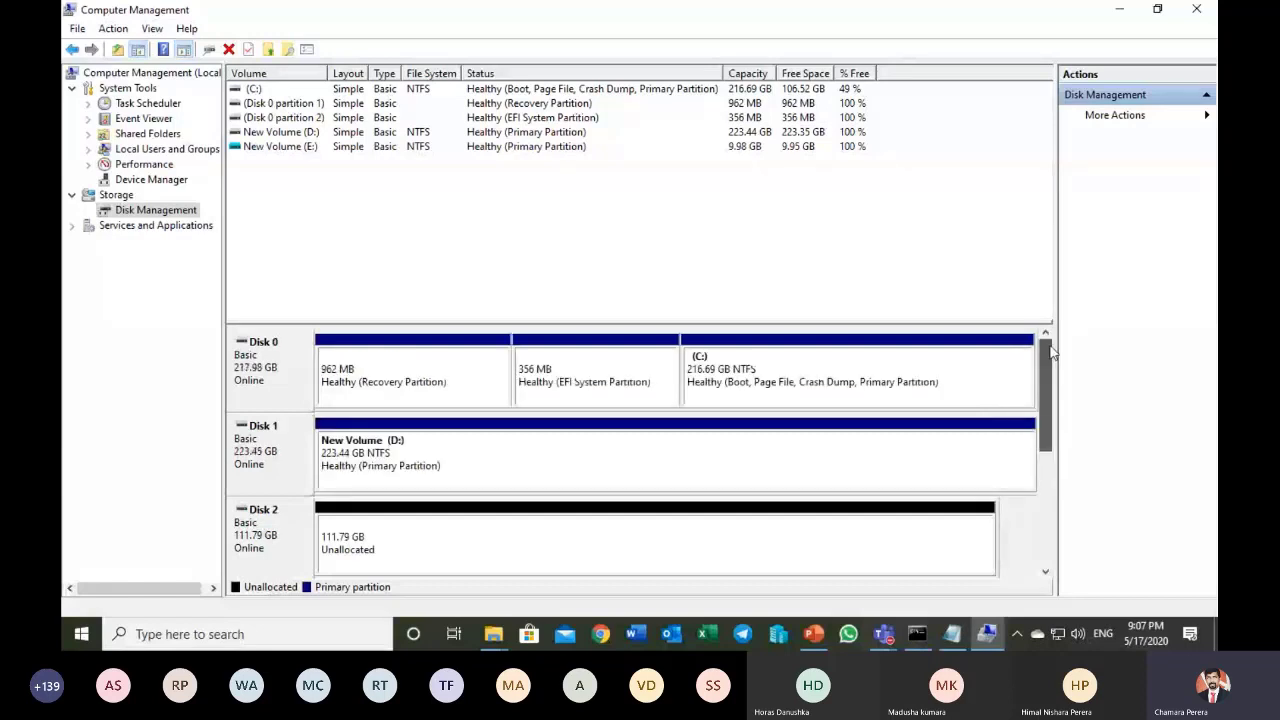
pyautogui.click(908, 384)
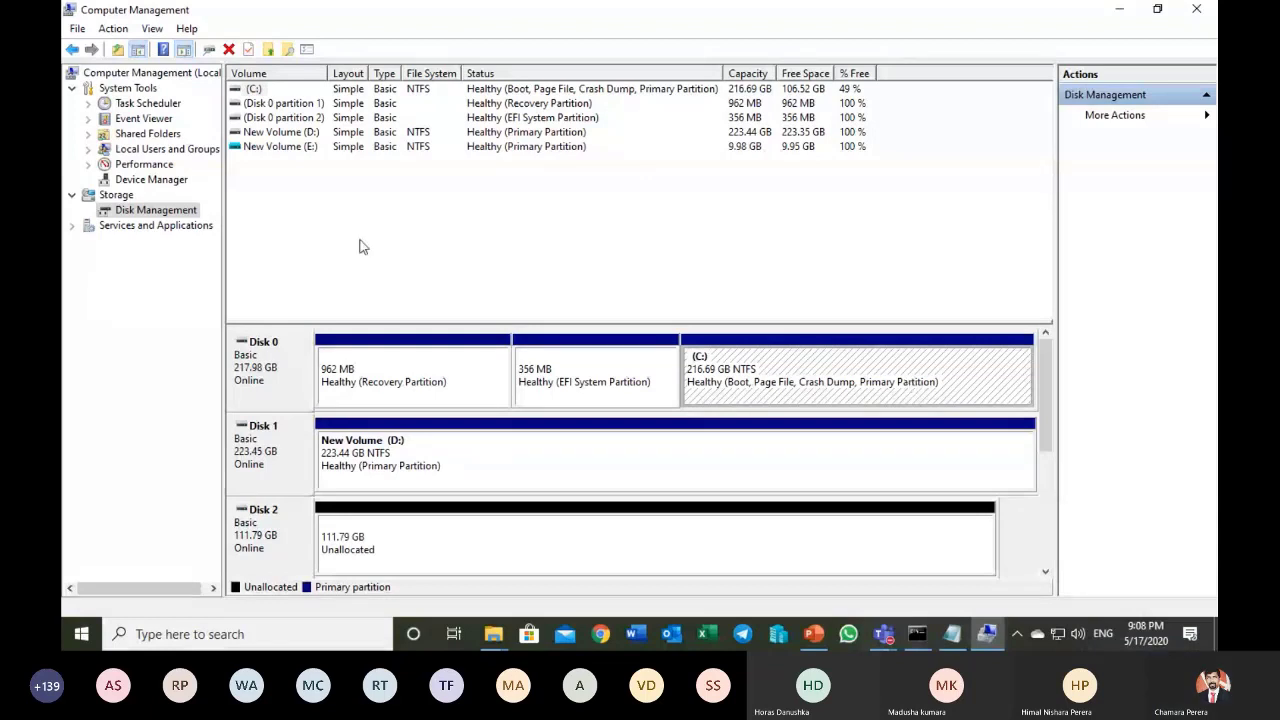
pyautogui.rightClick(294, 373)
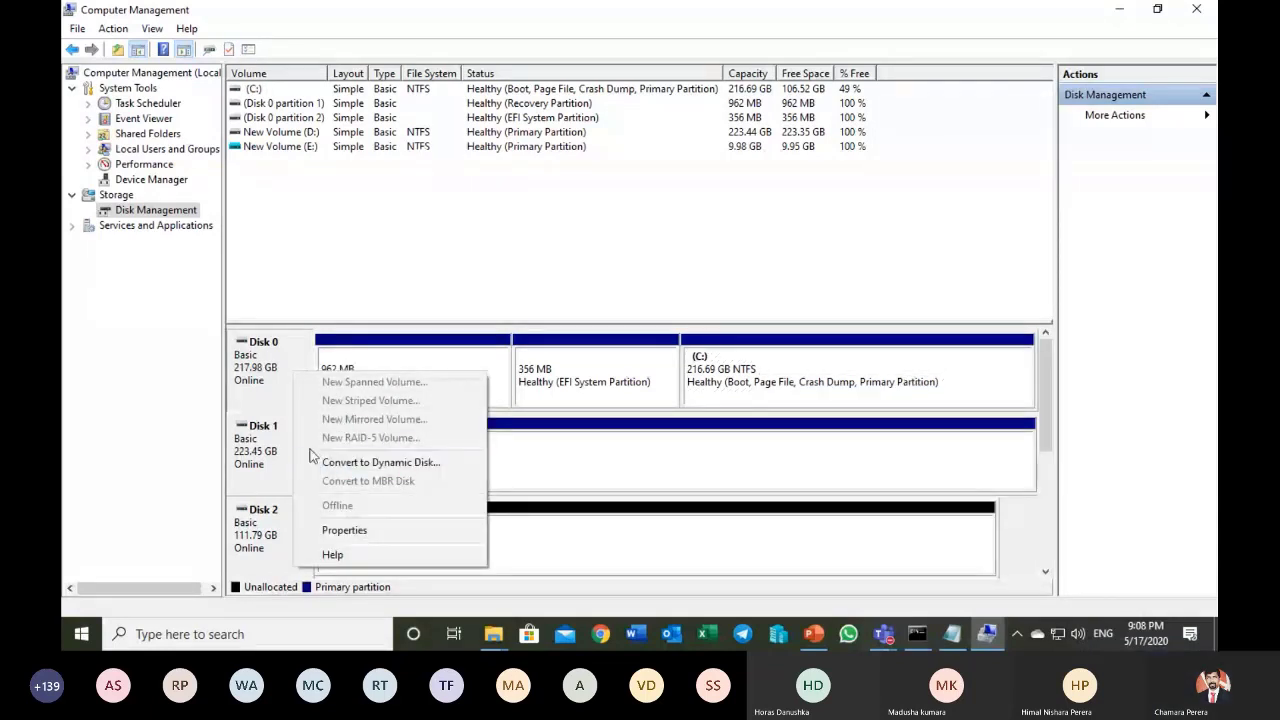
pyautogui.click(303, 530)
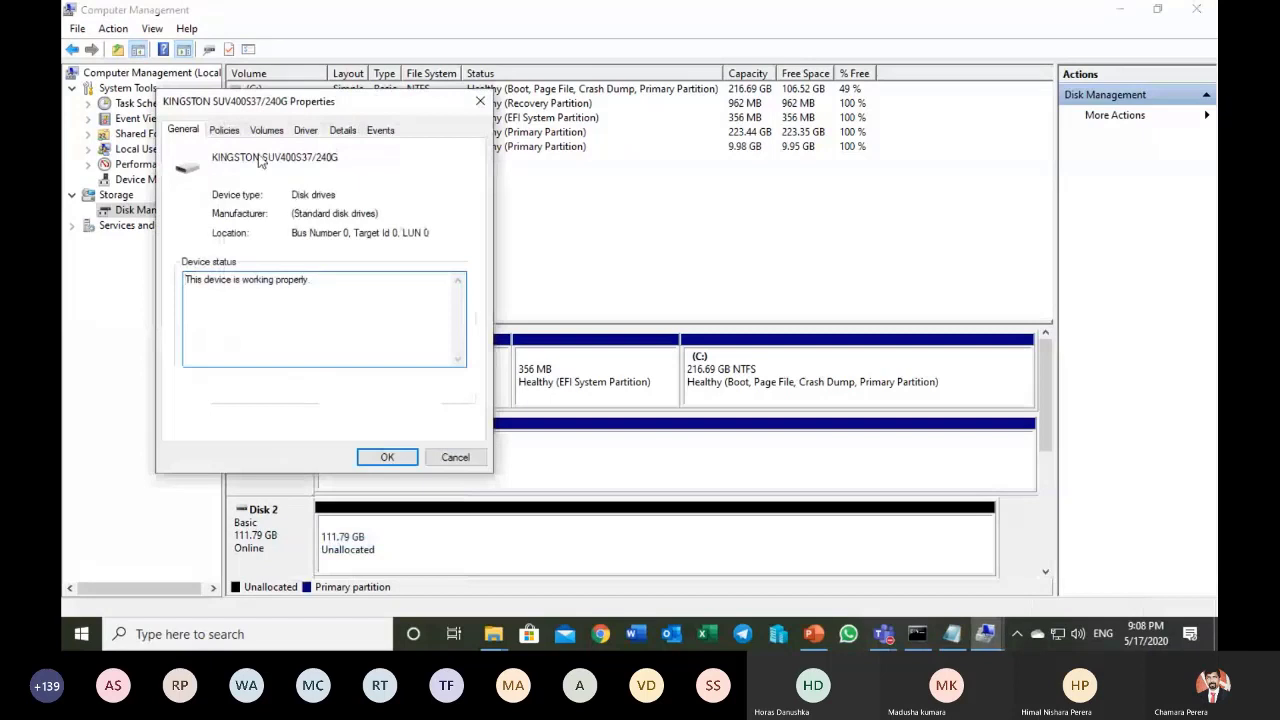
pyautogui.click(266, 130)
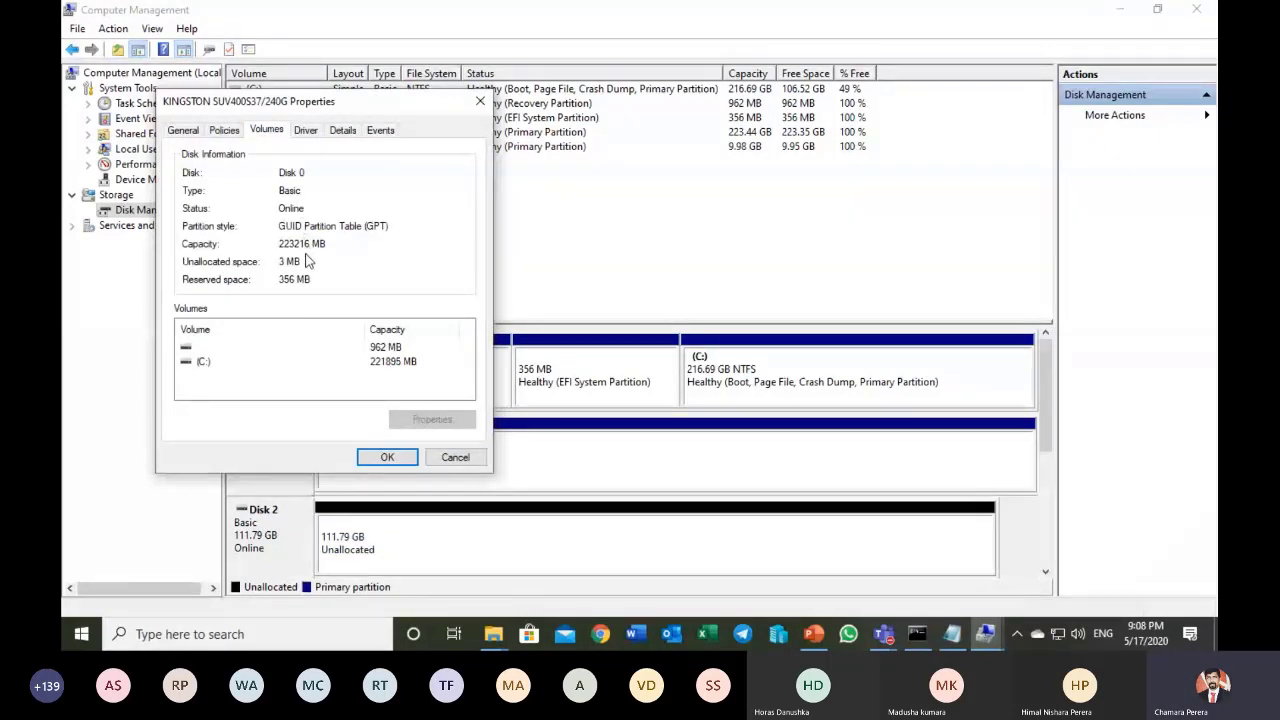
pyautogui.click(454, 458)
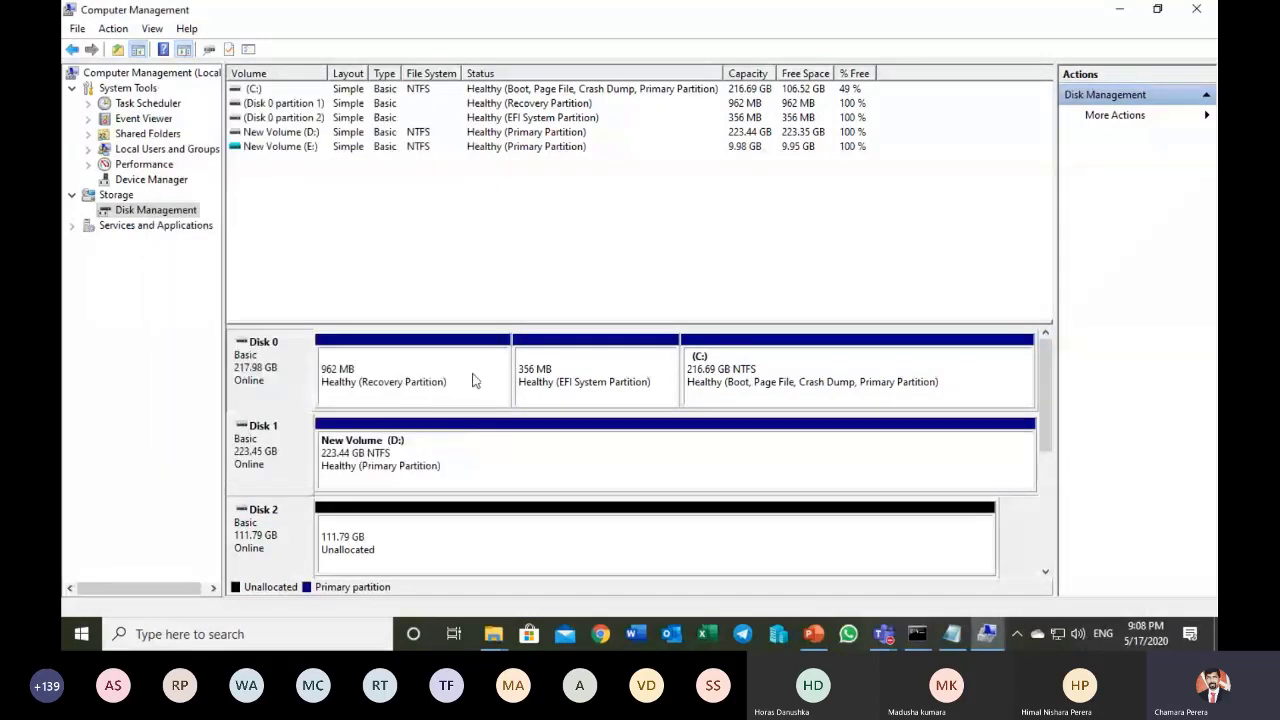
# - Shrink volume C: on Disk 0 by 102452 MB
pyautogui.click(743, 375)
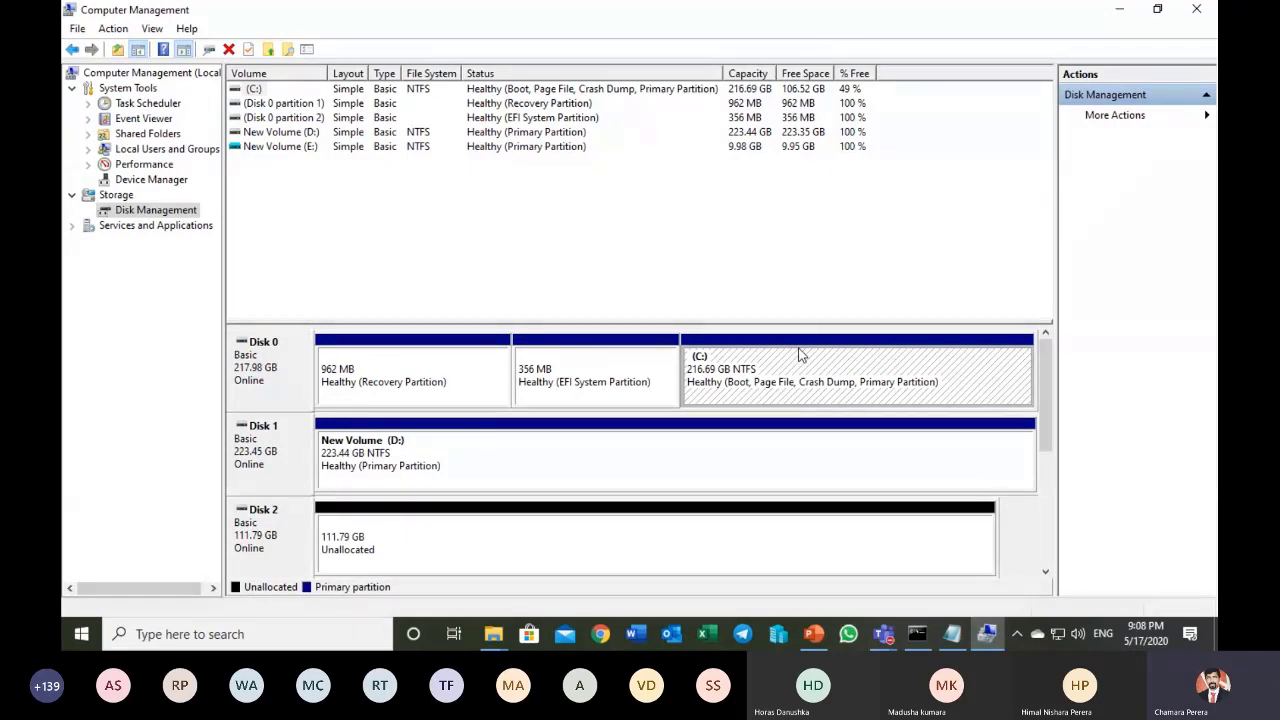
pyautogui.rightClick(790, 368)
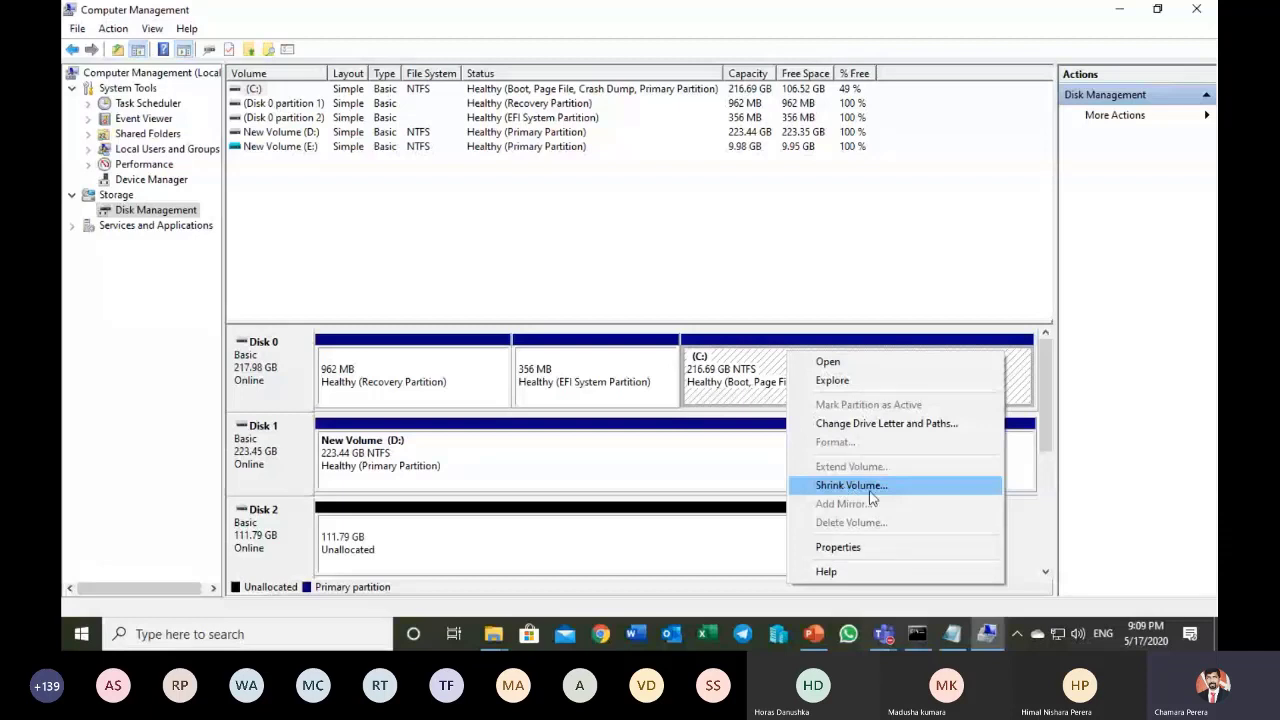
pyautogui.click(851, 485)
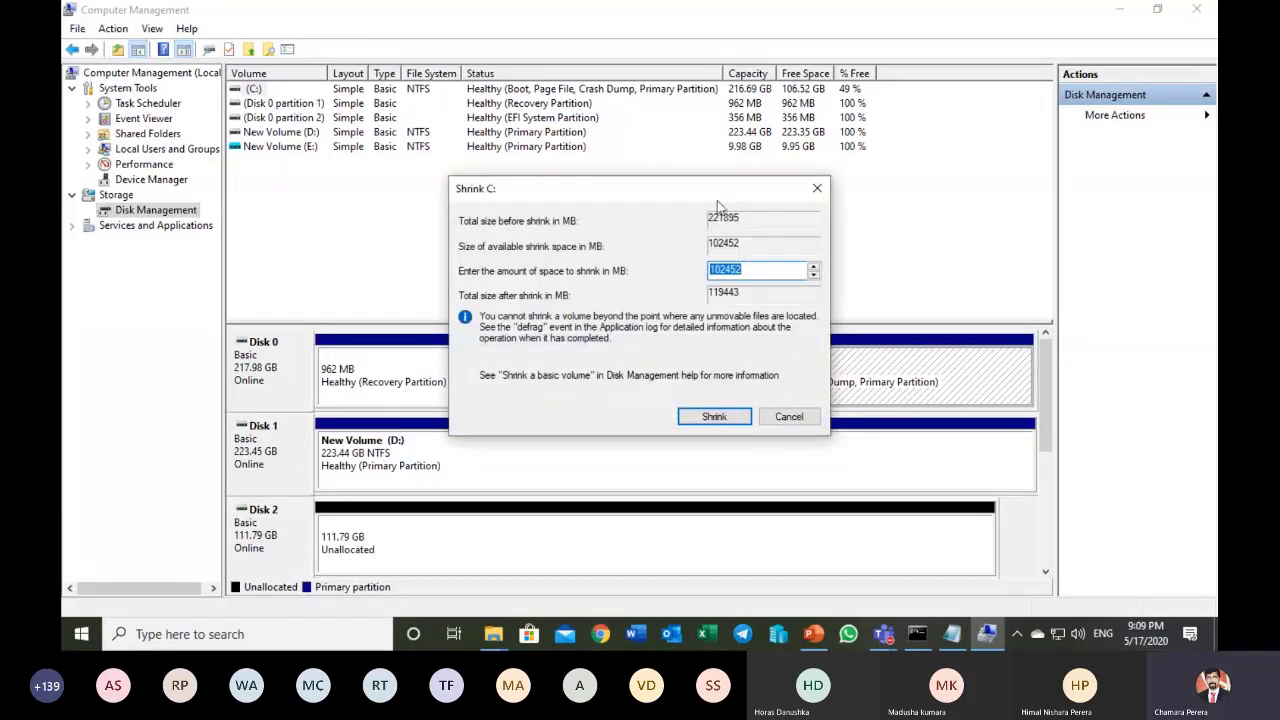
pyautogui.moveTo(717, 191); pyautogui.dragTo(489, 153)
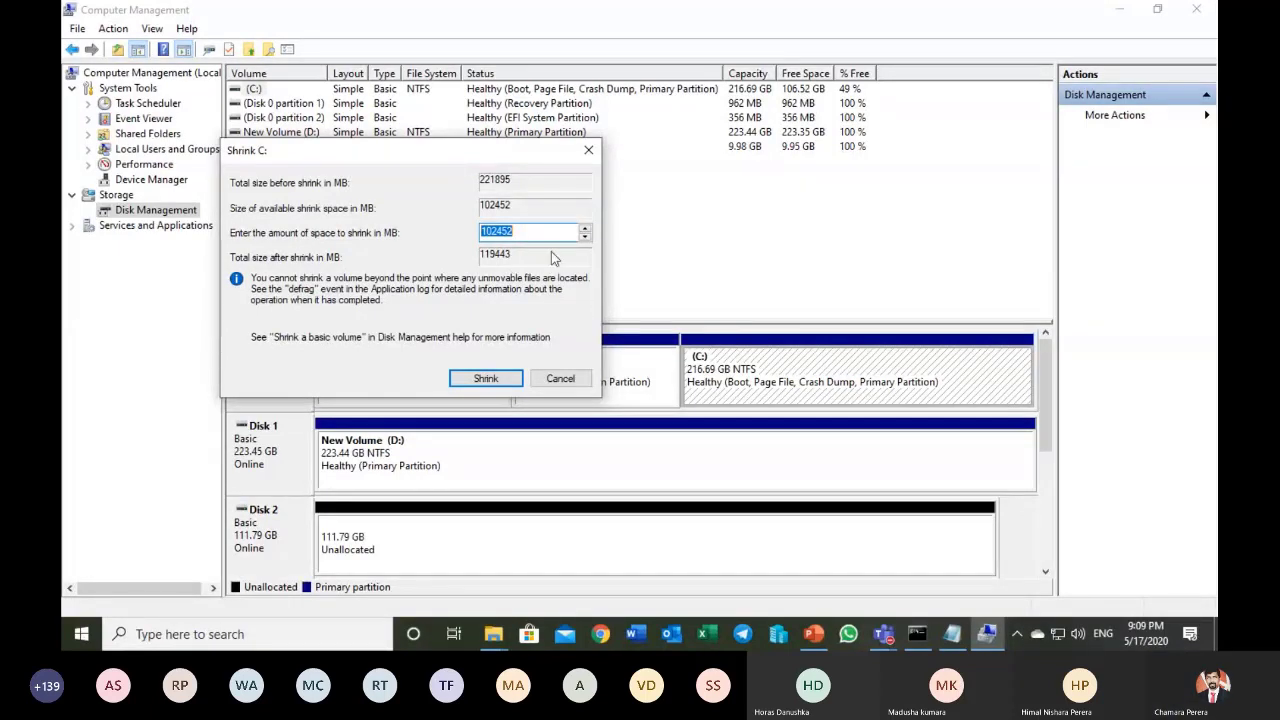
pyautogui.click(531, 235)
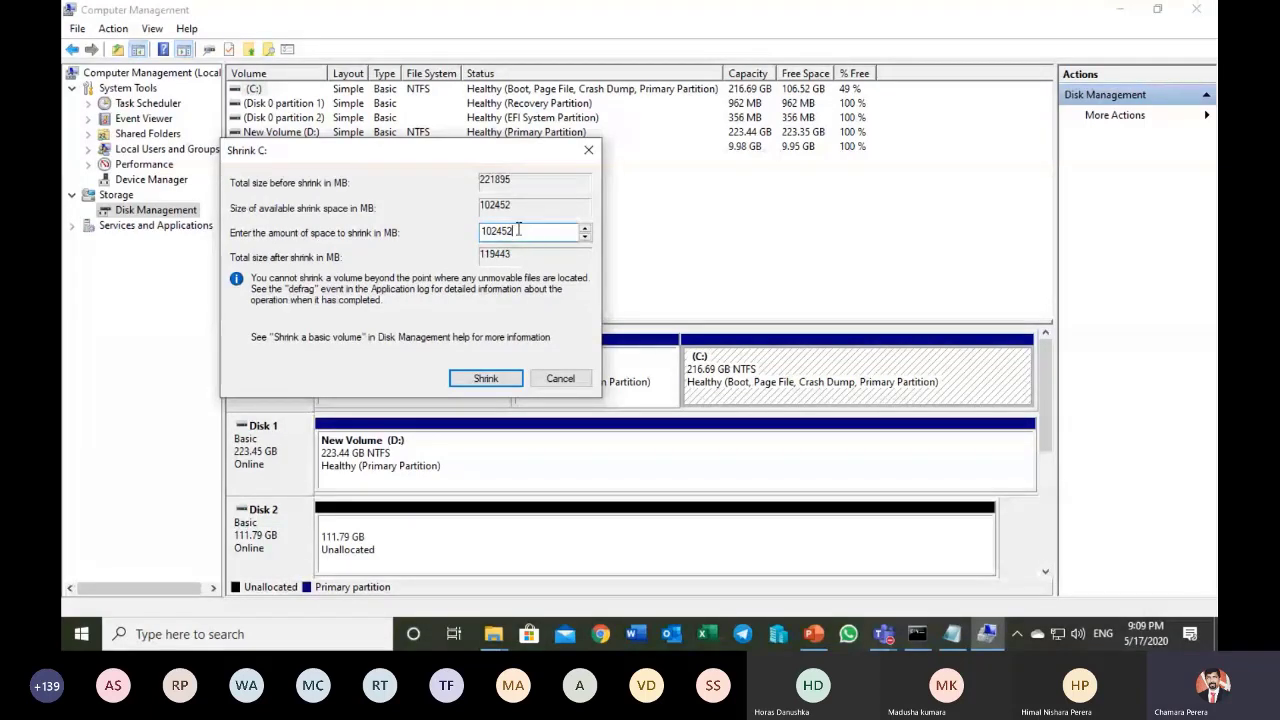
pyautogui.click(486, 378)
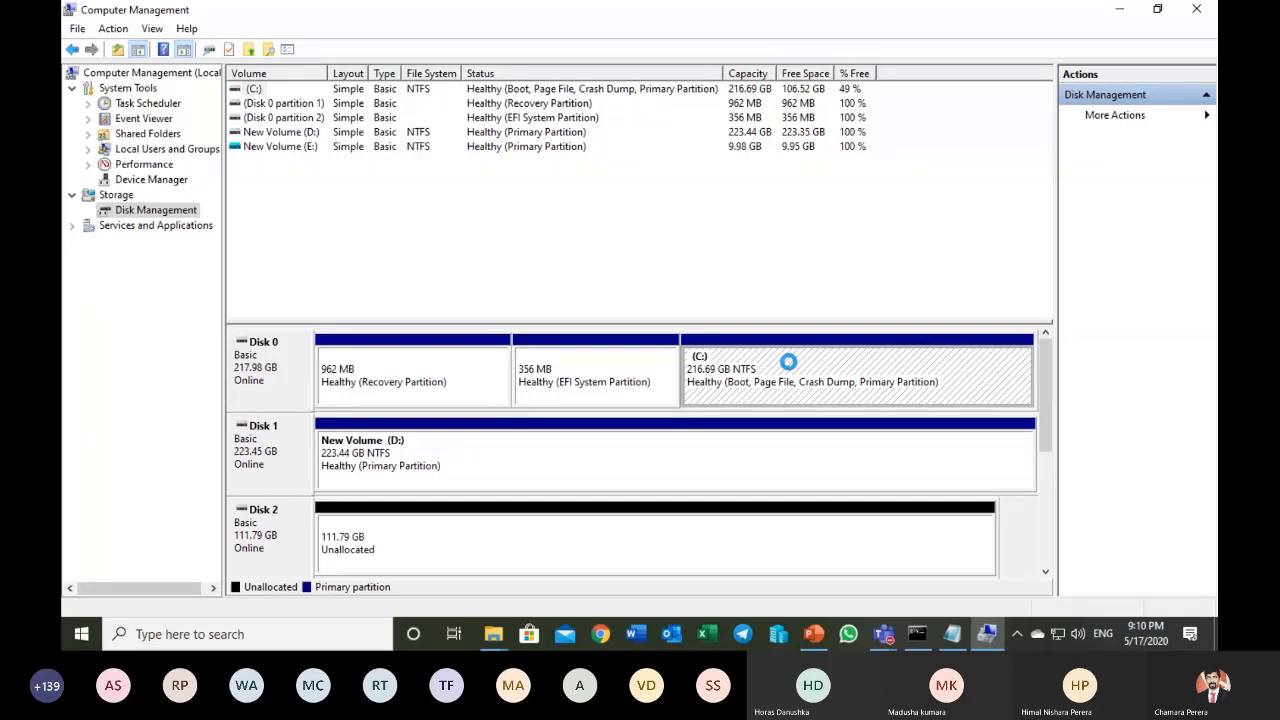
pyautogui.click(806, 432)
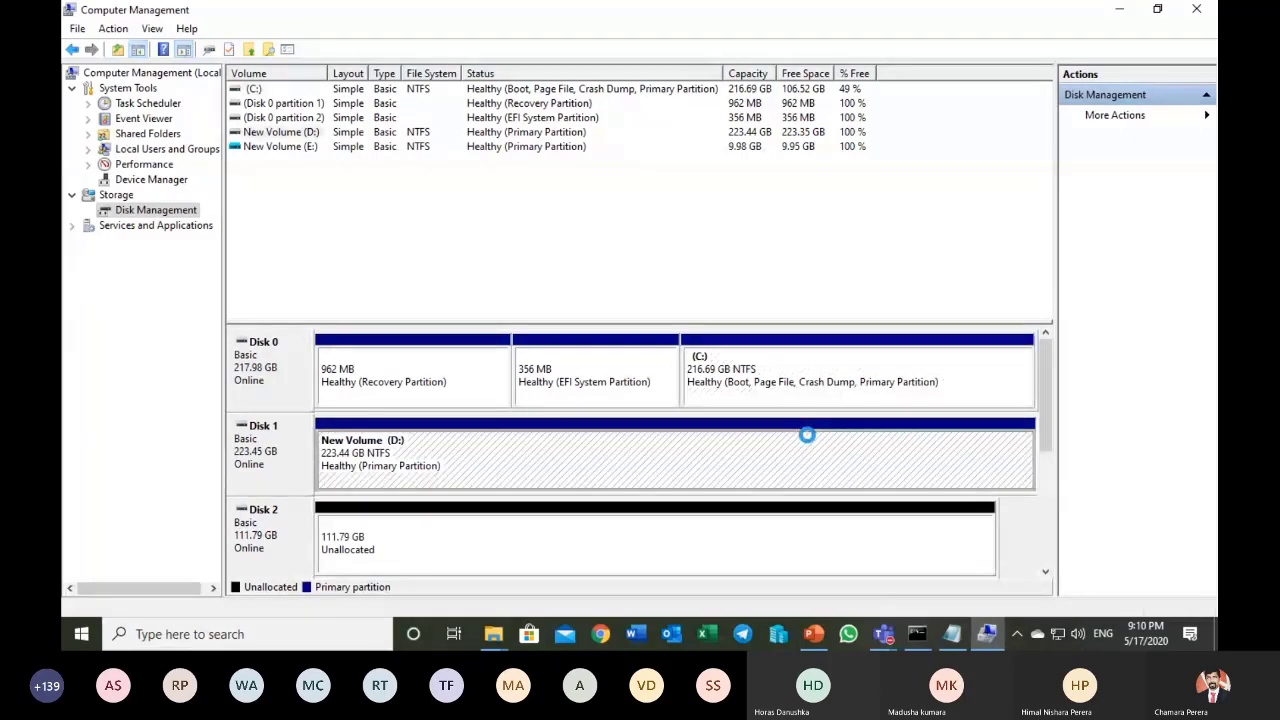
pyautogui.click(830, 377)
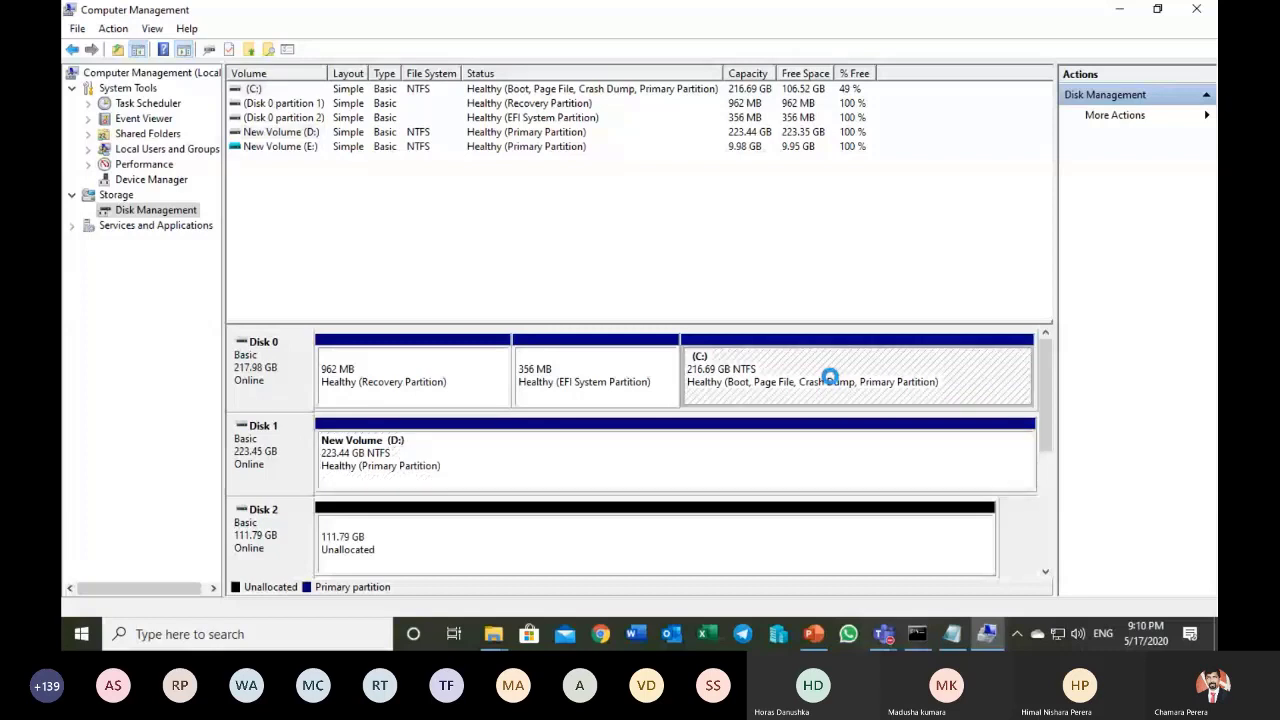
pyautogui.click(823, 464)
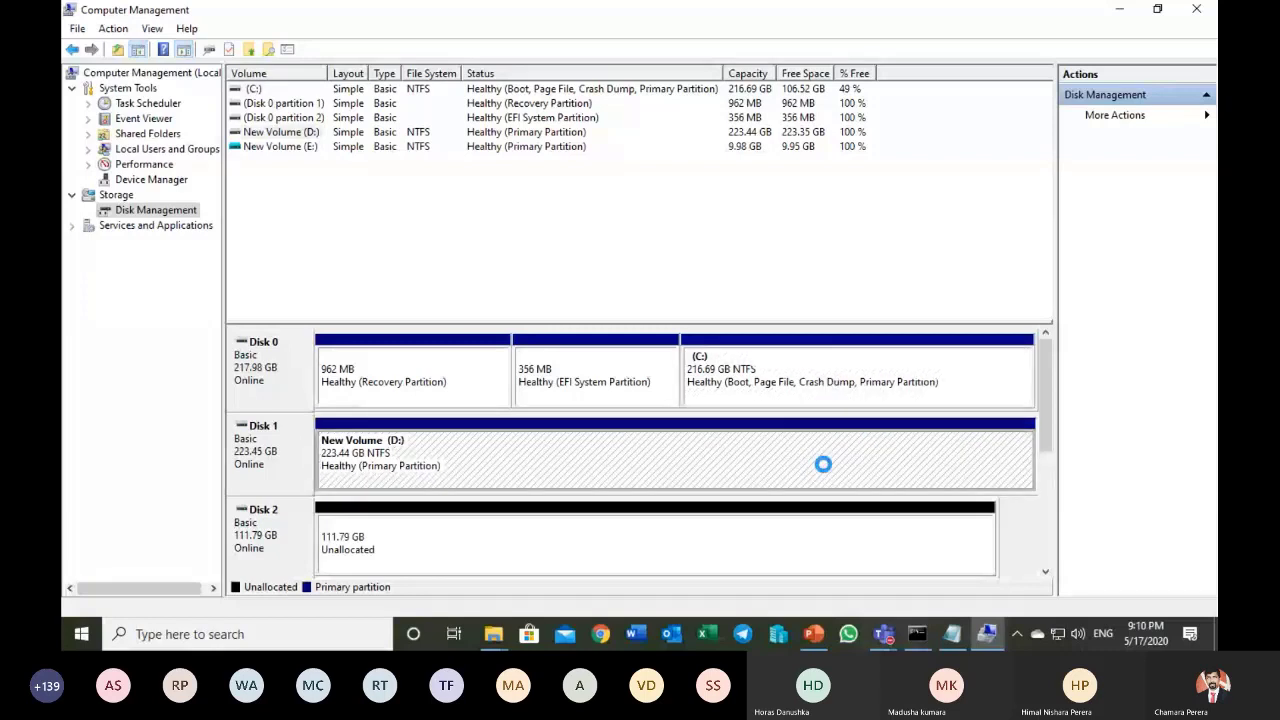
pyautogui.click(823, 381)
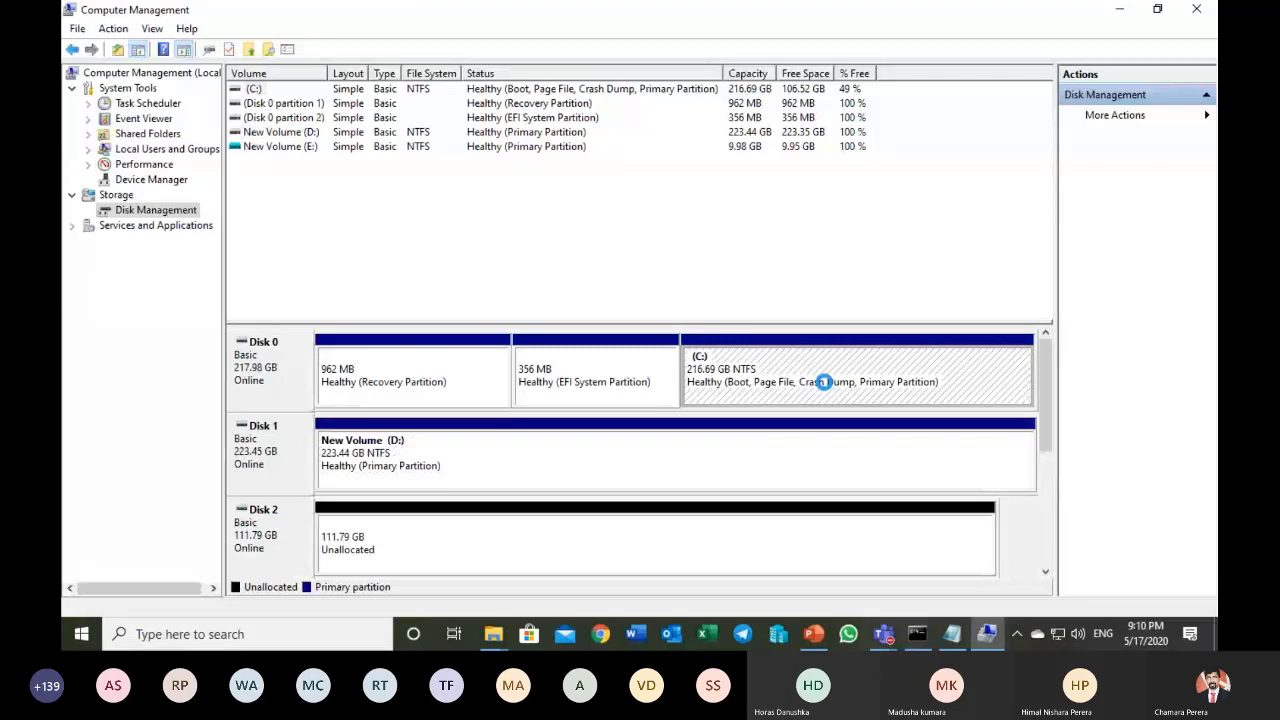
pyautogui.click(840, 463)
pyautogui.click(825, 383)
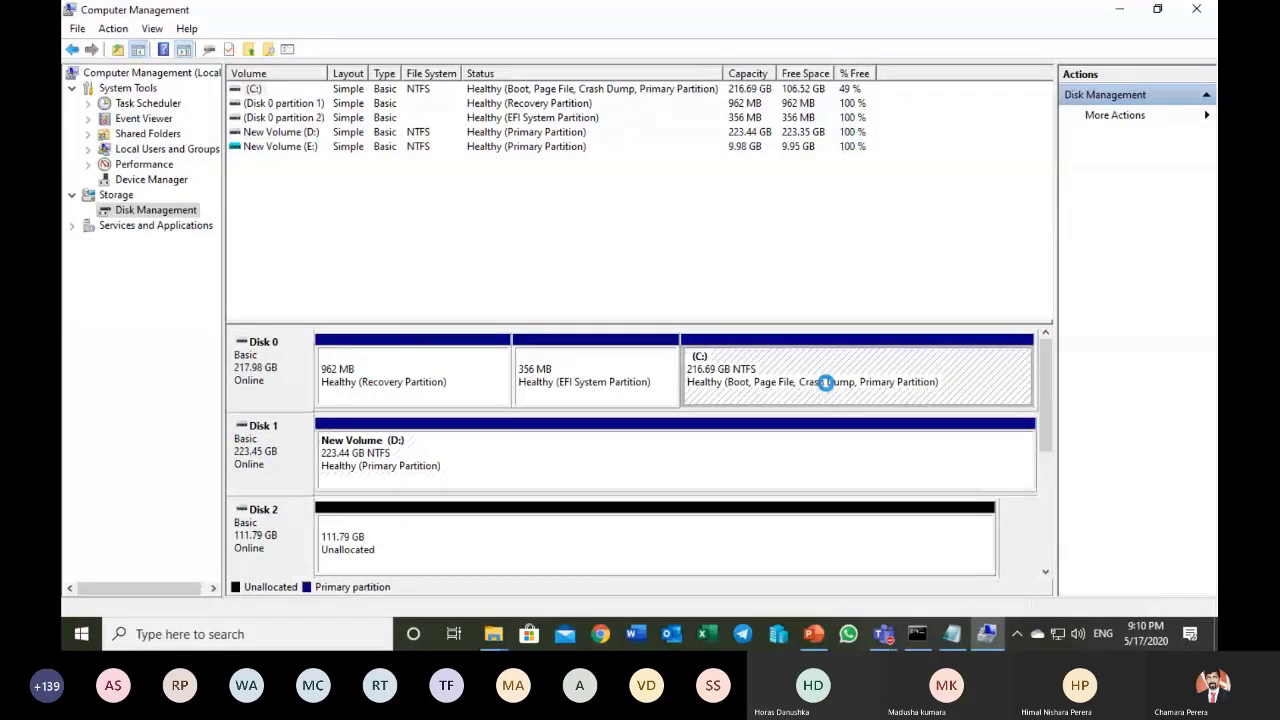
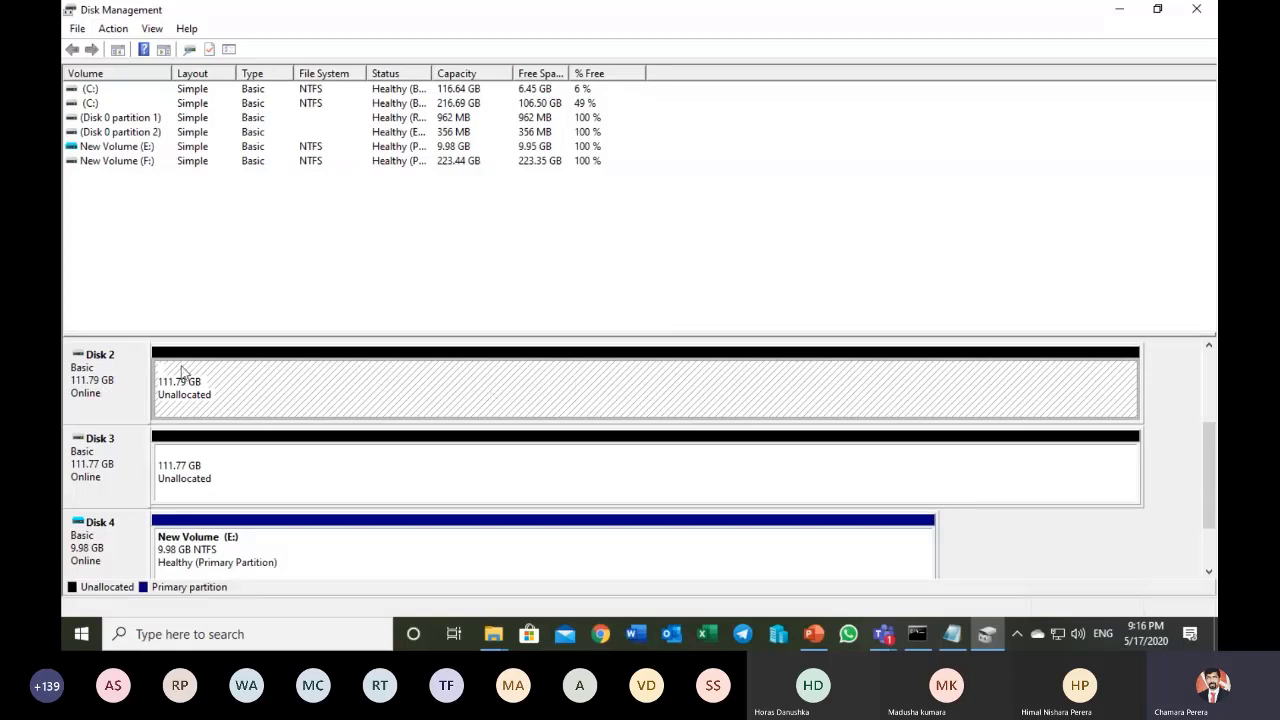
# - Convert Disk 2 and Disk 3 from basic to dynamic disks
pyautogui.rightClick(124, 380)
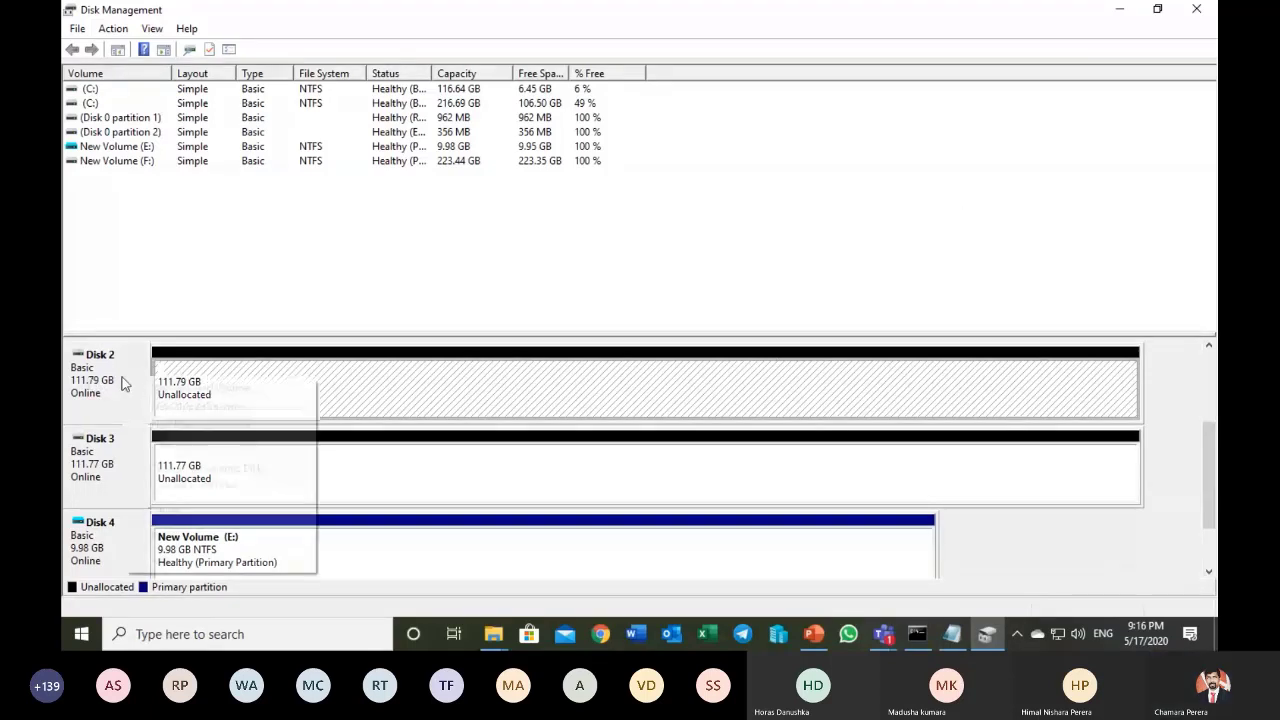
pyautogui.click(368, 366)
pyautogui.rightClick(368, 366)
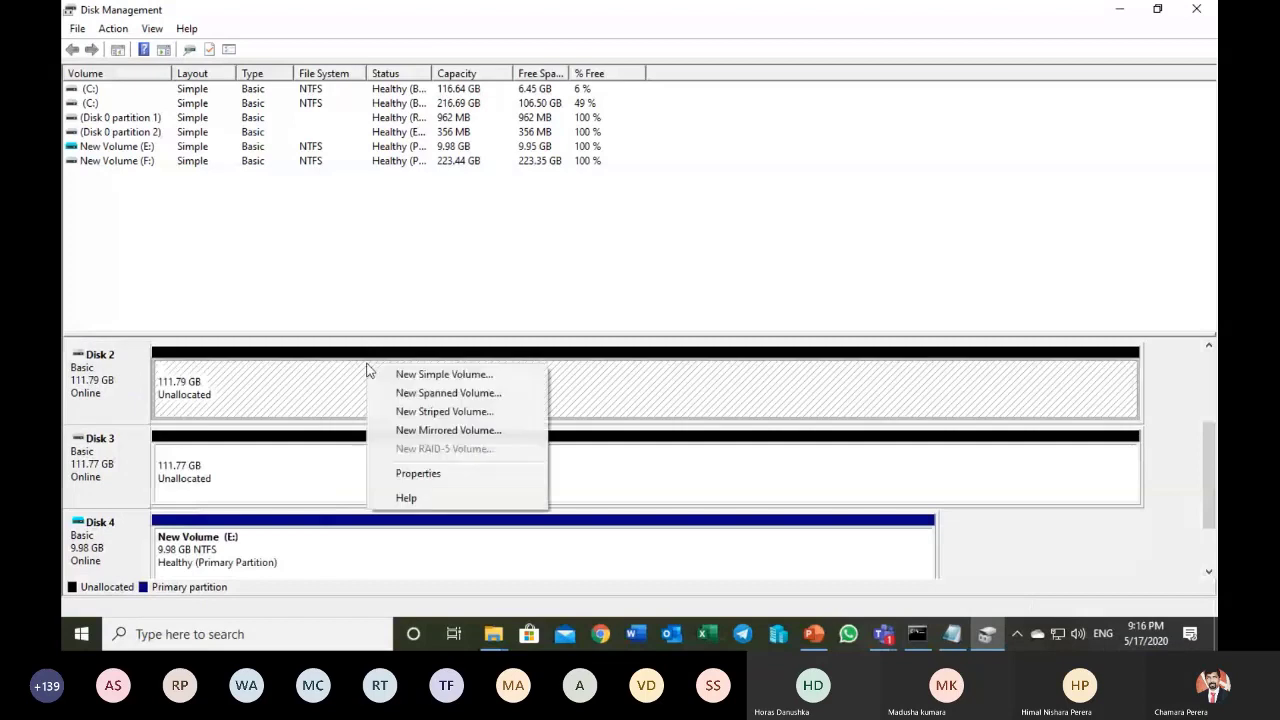
pyautogui.rightClick(125, 407)
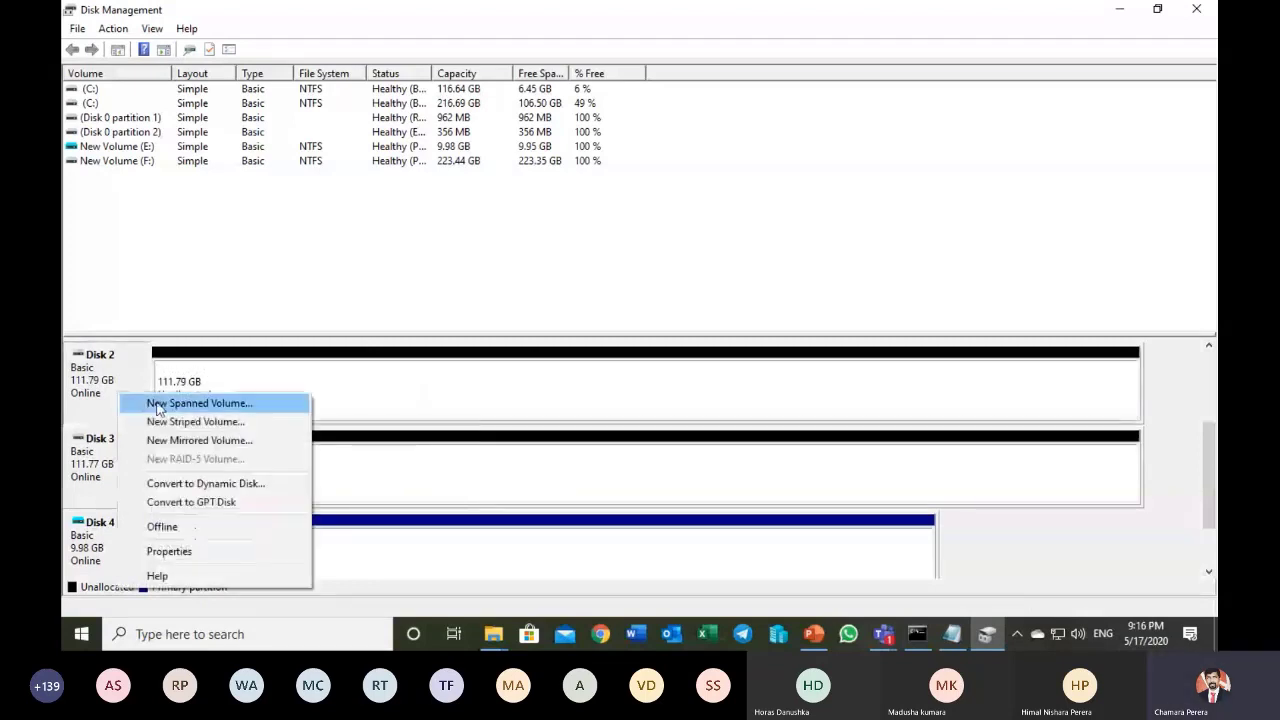
pyautogui.click(189, 485)
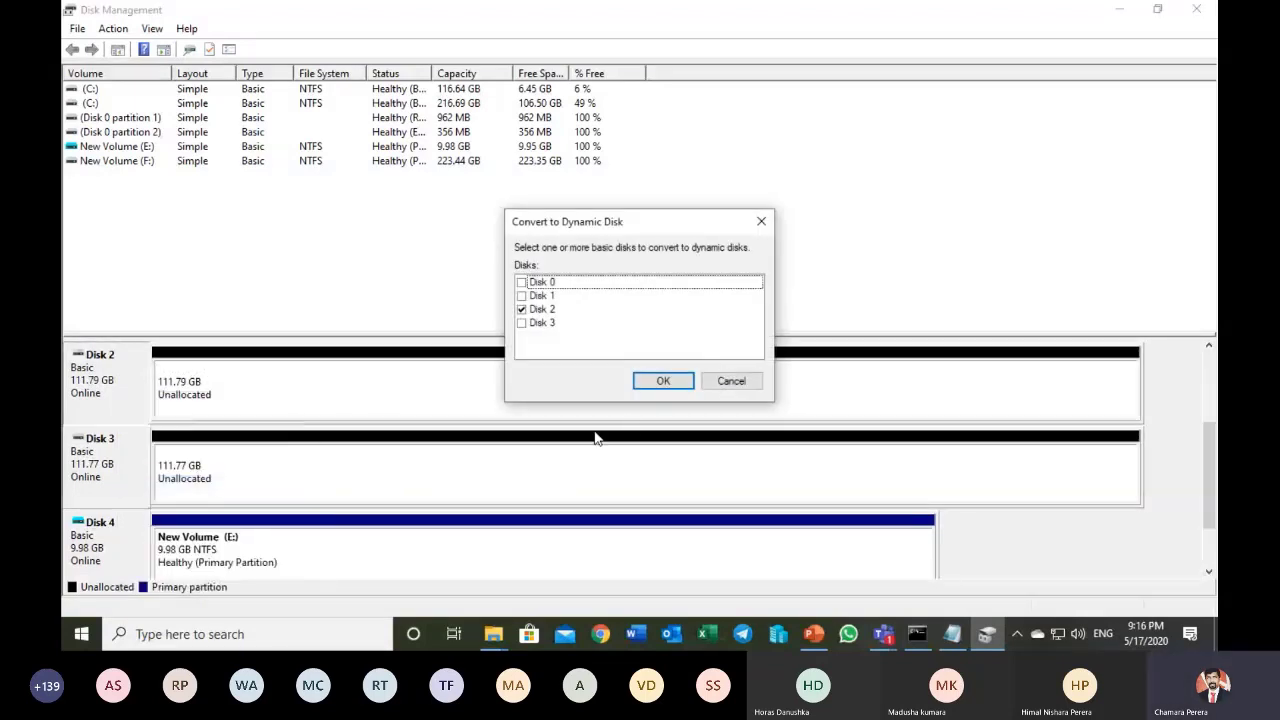
pyautogui.click(521, 323)
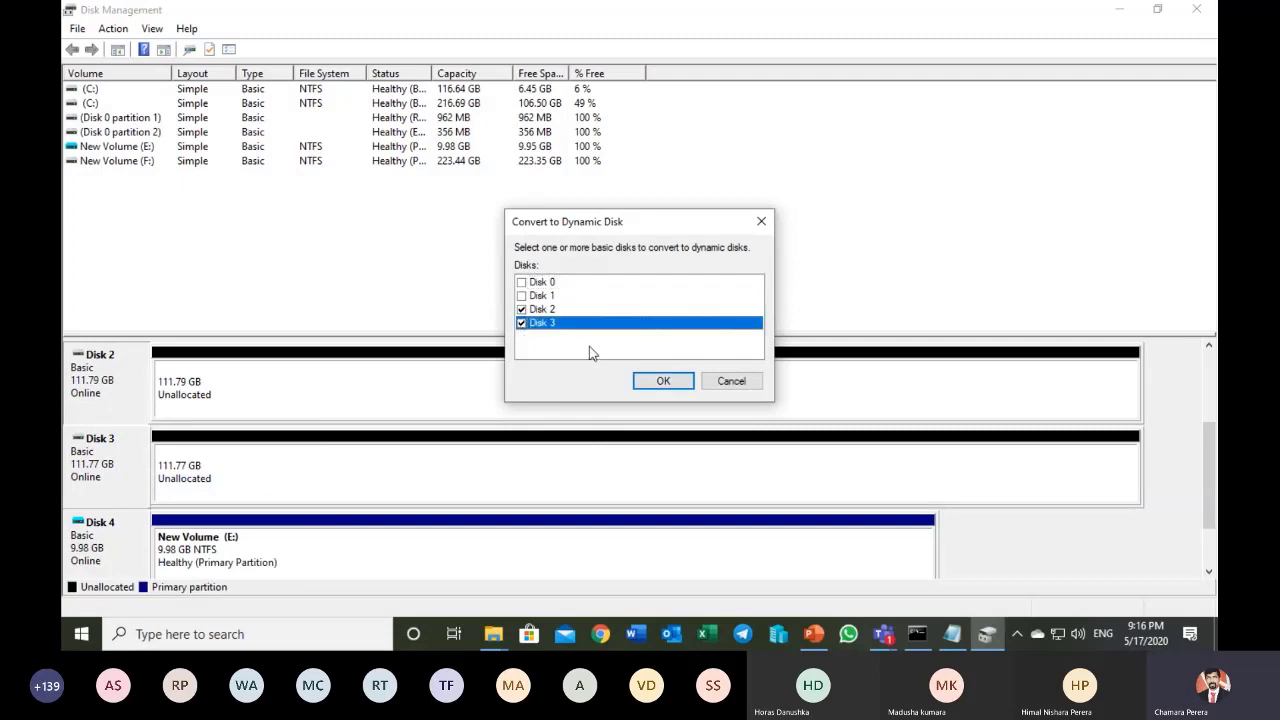
pyautogui.click(648, 386)
pyautogui.click(648, 386)
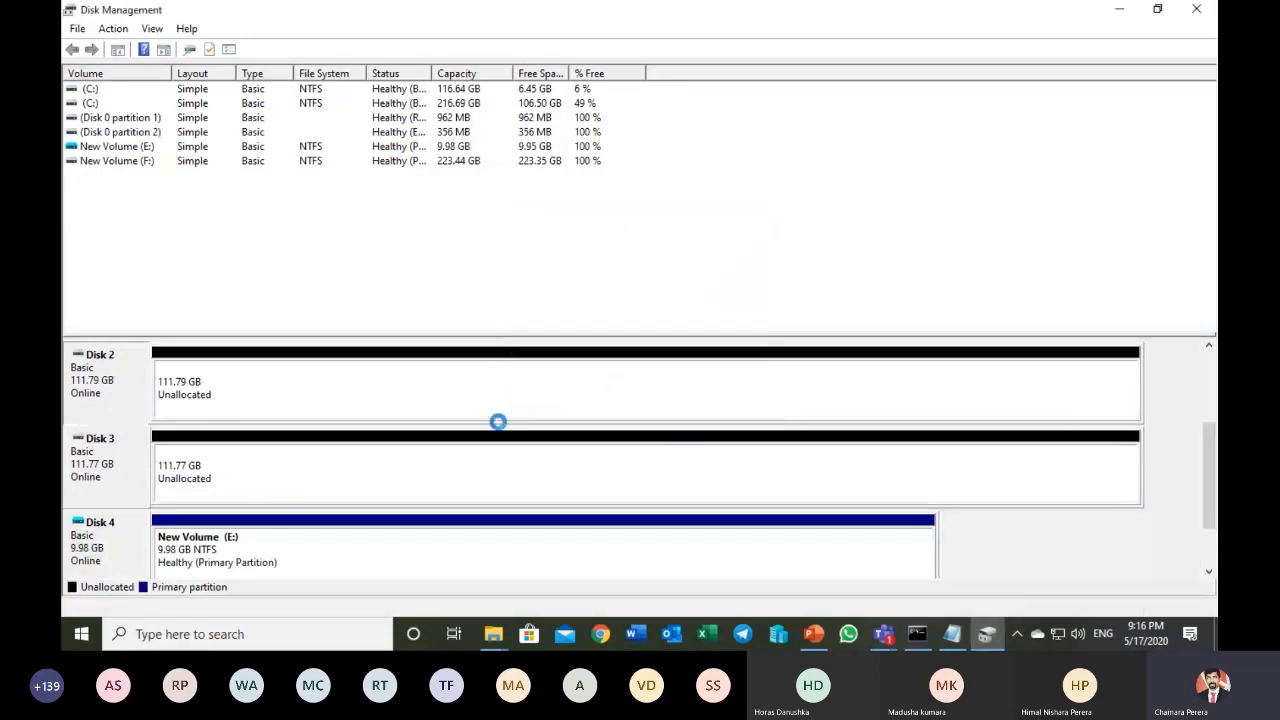
# - Set up a new mirrored volume of 25000 MB on Disk 2, with Disk 3 added as the second disk
pyautogui.rightClick(207, 392)
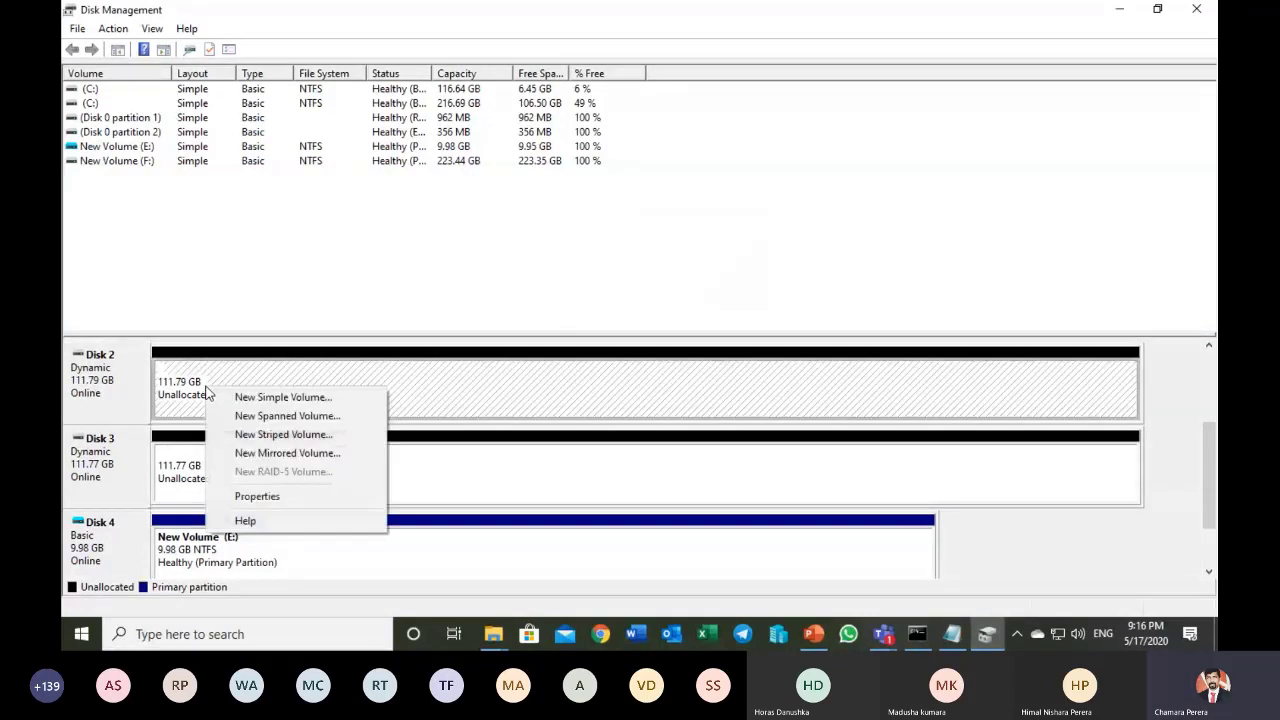
pyautogui.click(249, 455)
pyautogui.click(389, 405)
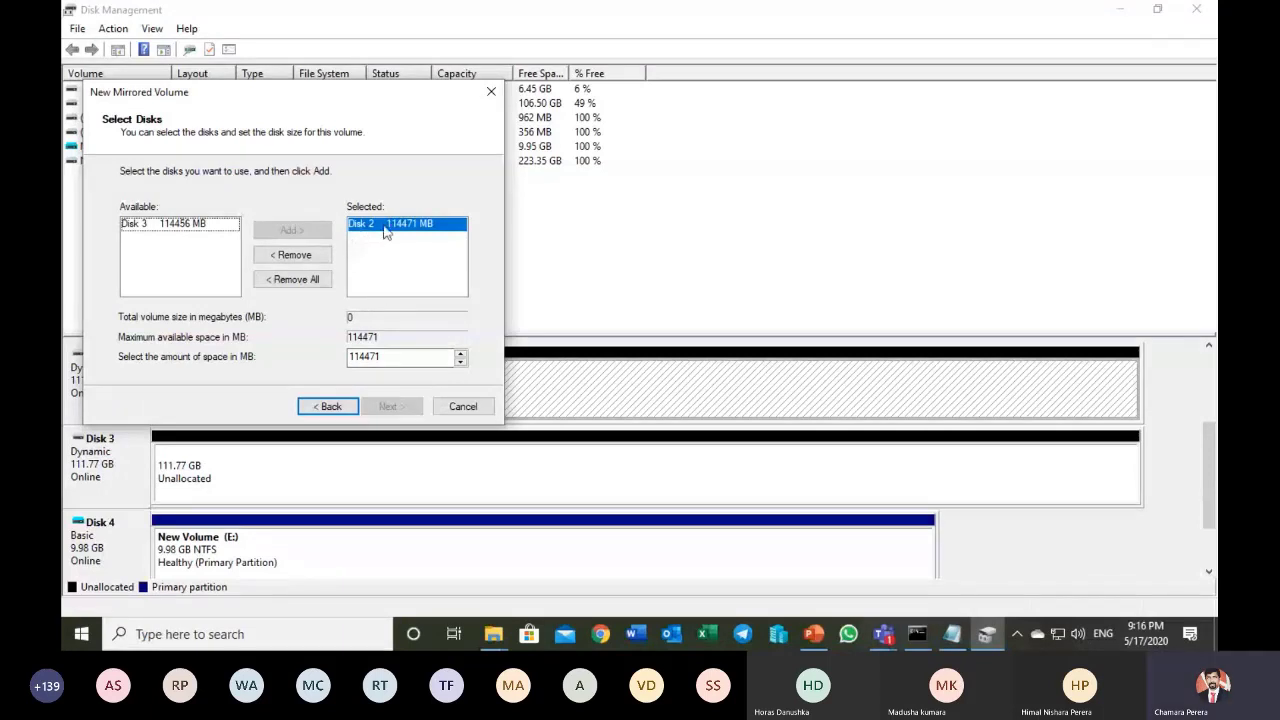
pyautogui.moveTo(390, 357); pyautogui.dragTo(334, 358)
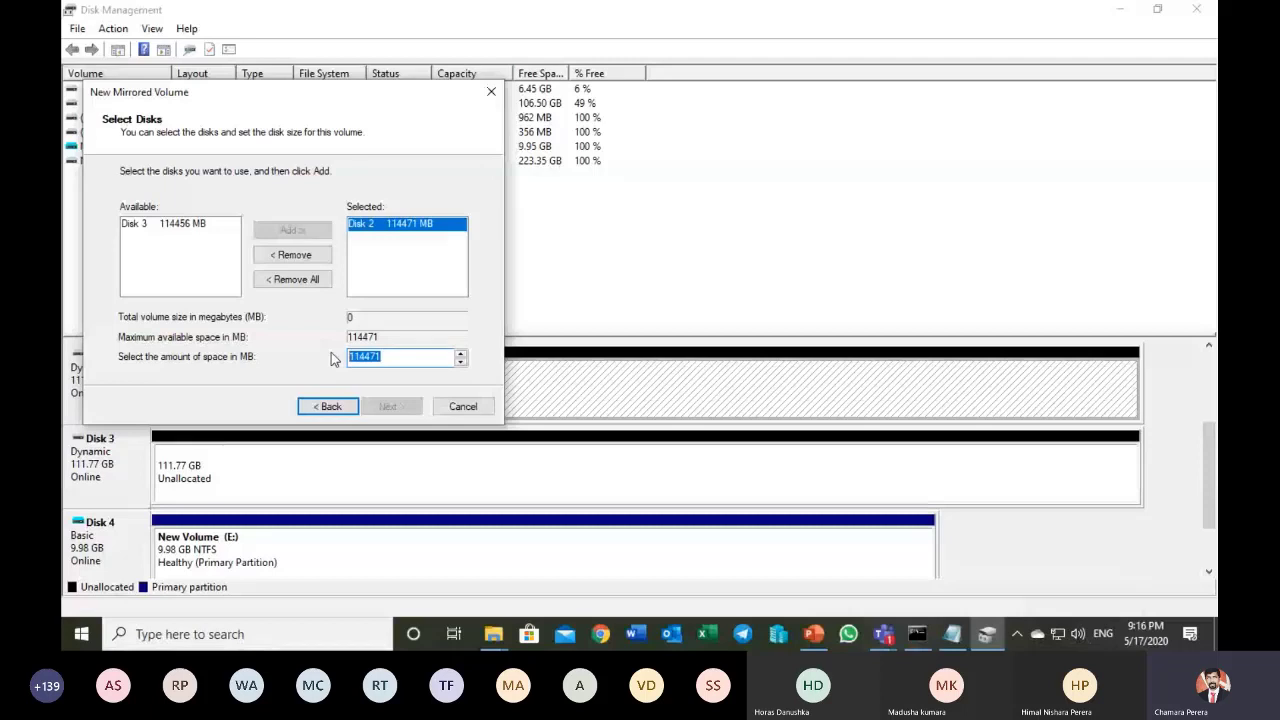
pyautogui.write('25000')
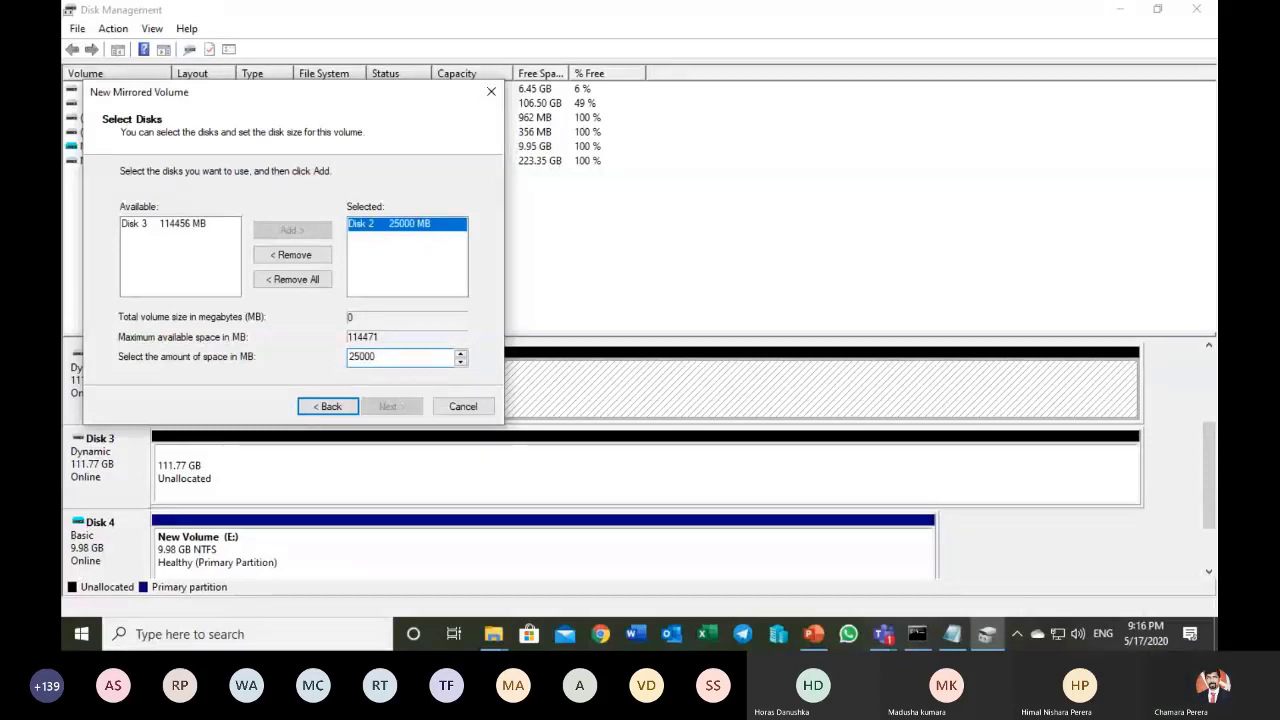
pyautogui.click(180, 225)
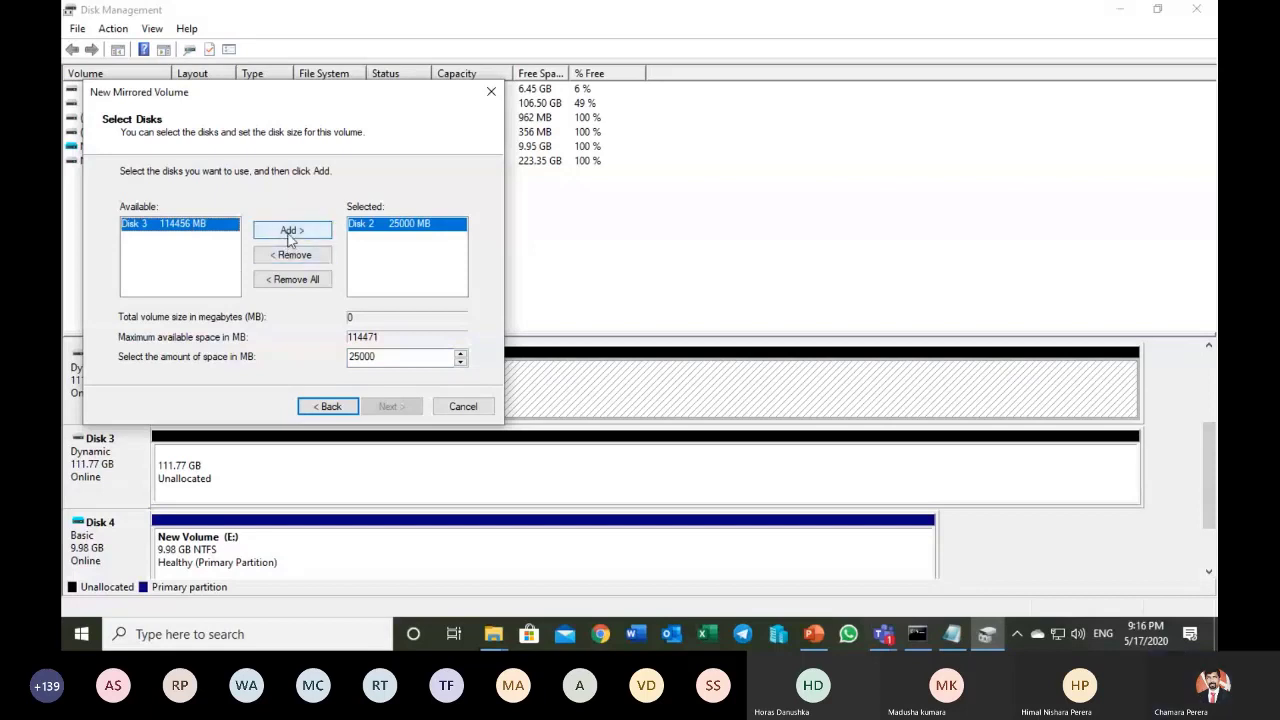
pyautogui.click(293, 231)
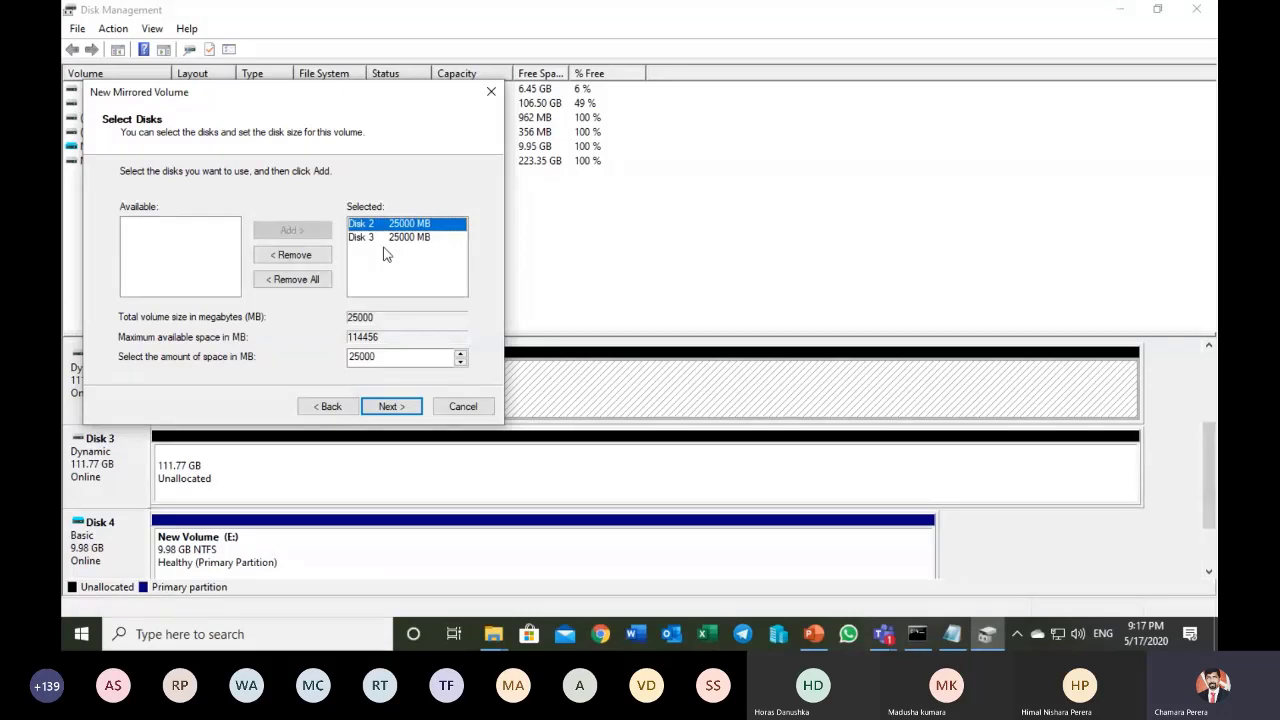
pyautogui.click(394, 408)
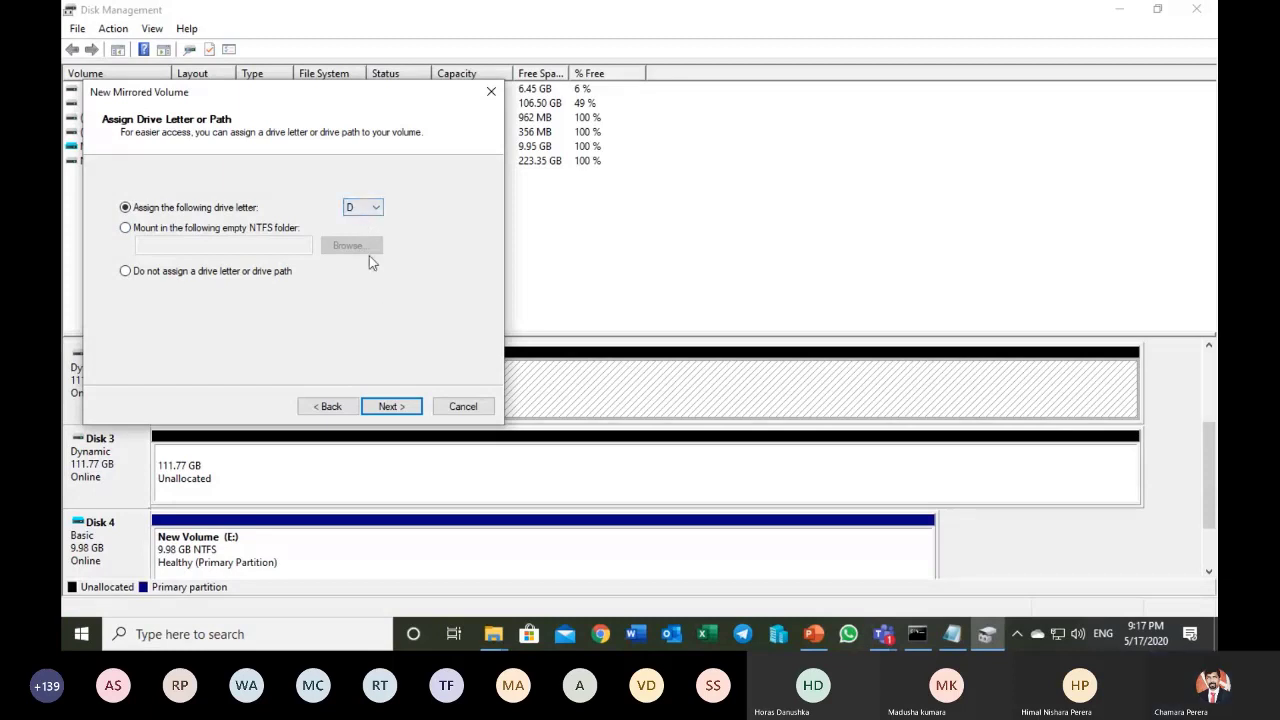
# - Assign drive letter G to the new mirrored volume and continue to the format settings
pyautogui.click(362, 210)
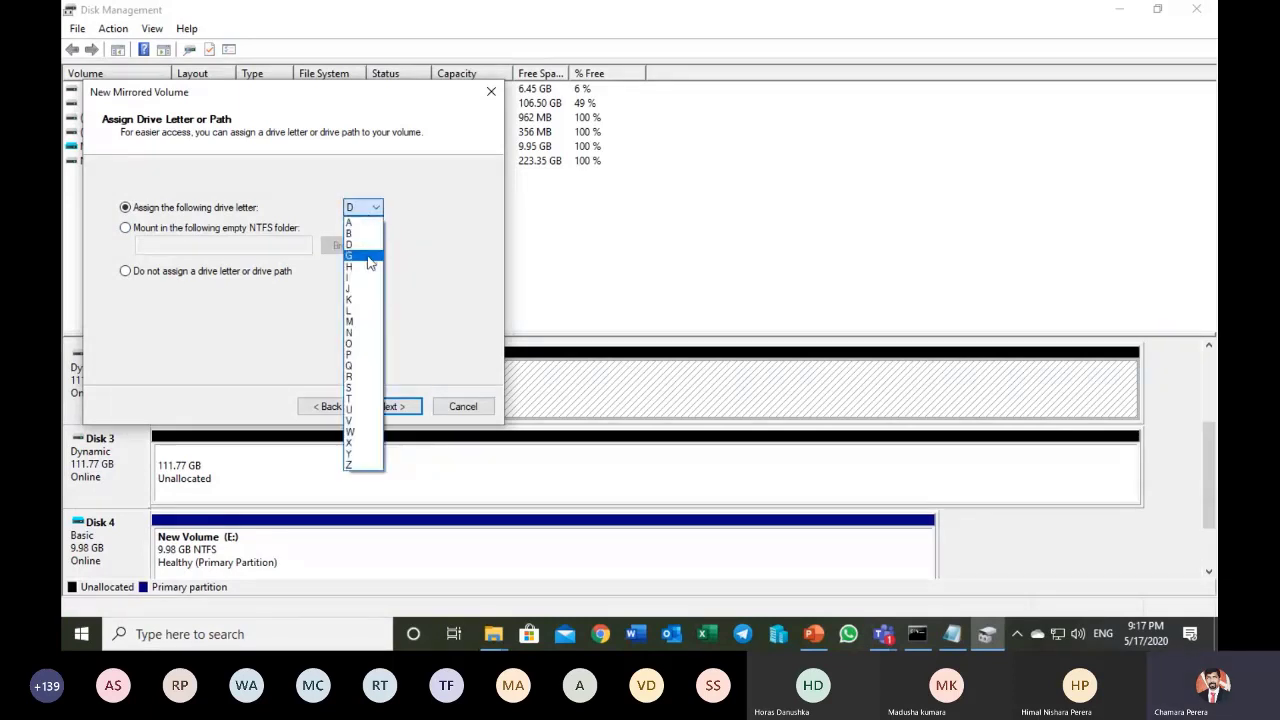
pyautogui.click(367, 256)
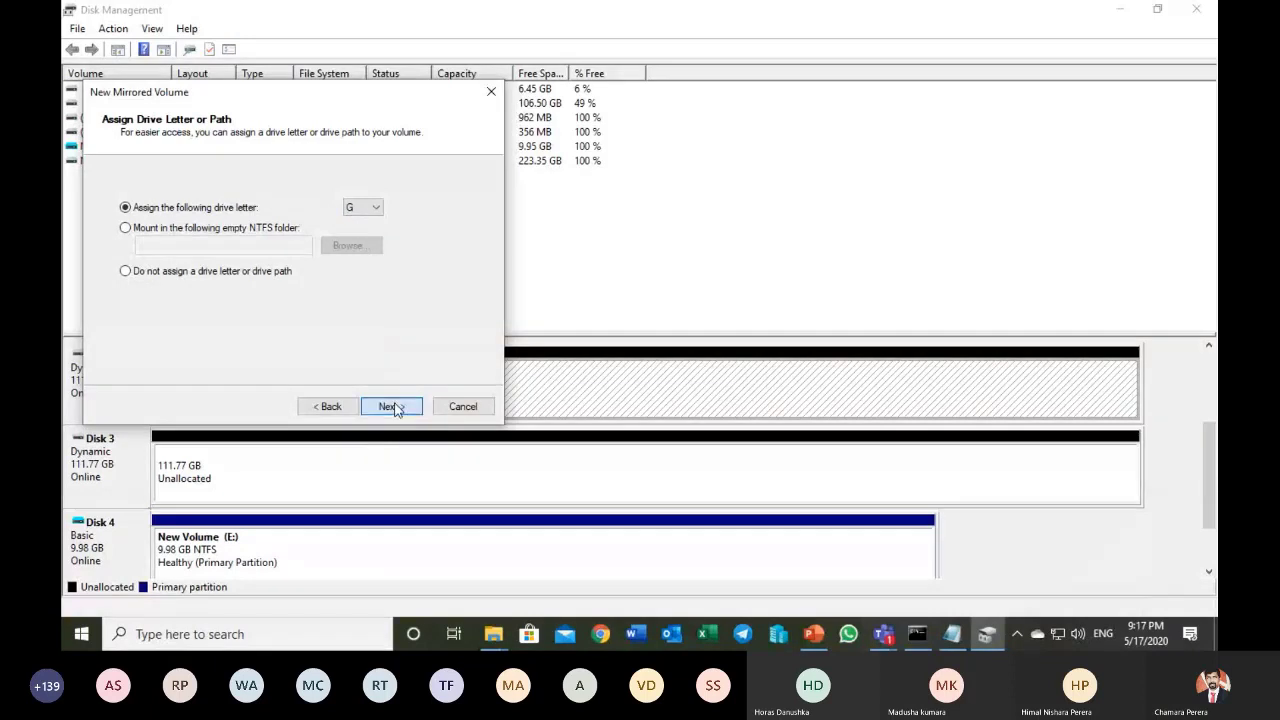
pyautogui.click(389, 405)
# - Label the new mirrored volume Mirrored, enable quick format, and finish creating it, closing its folder window
pyautogui.click(335, 291)
pyautogui.moveTo(335, 291); pyautogui.dragTo(262, 290)
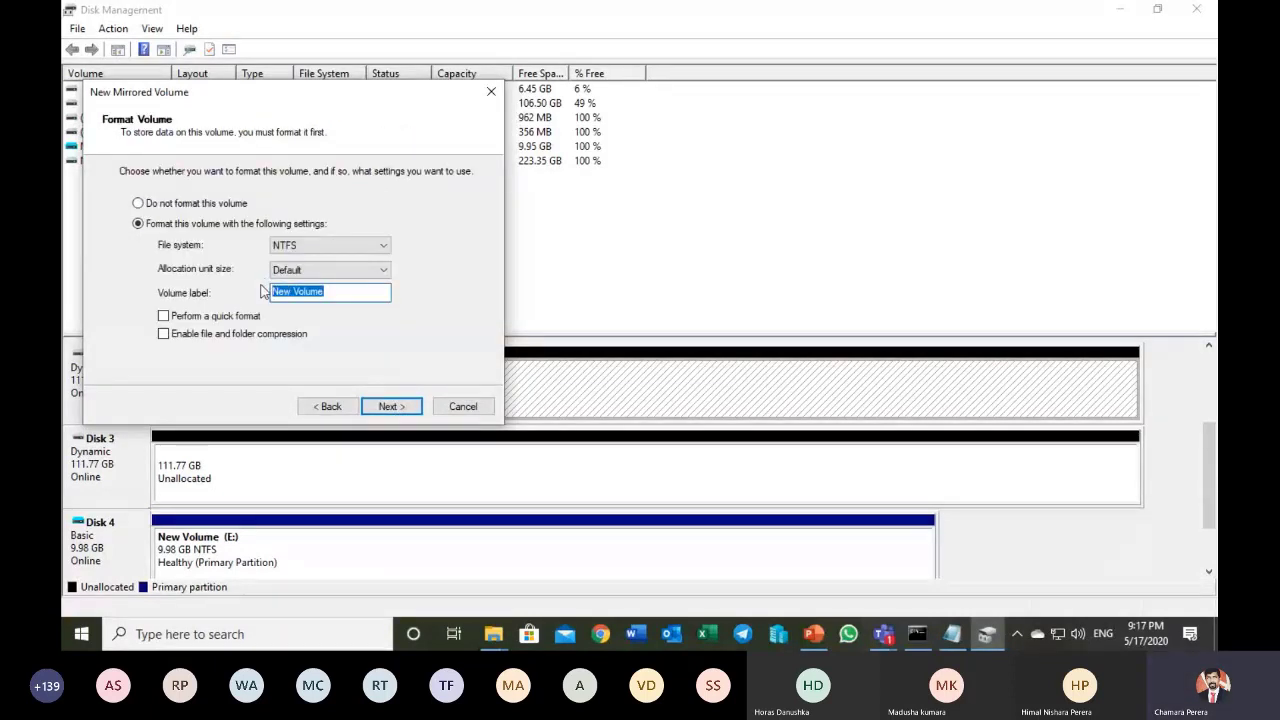
pyautogui.write('Mir')
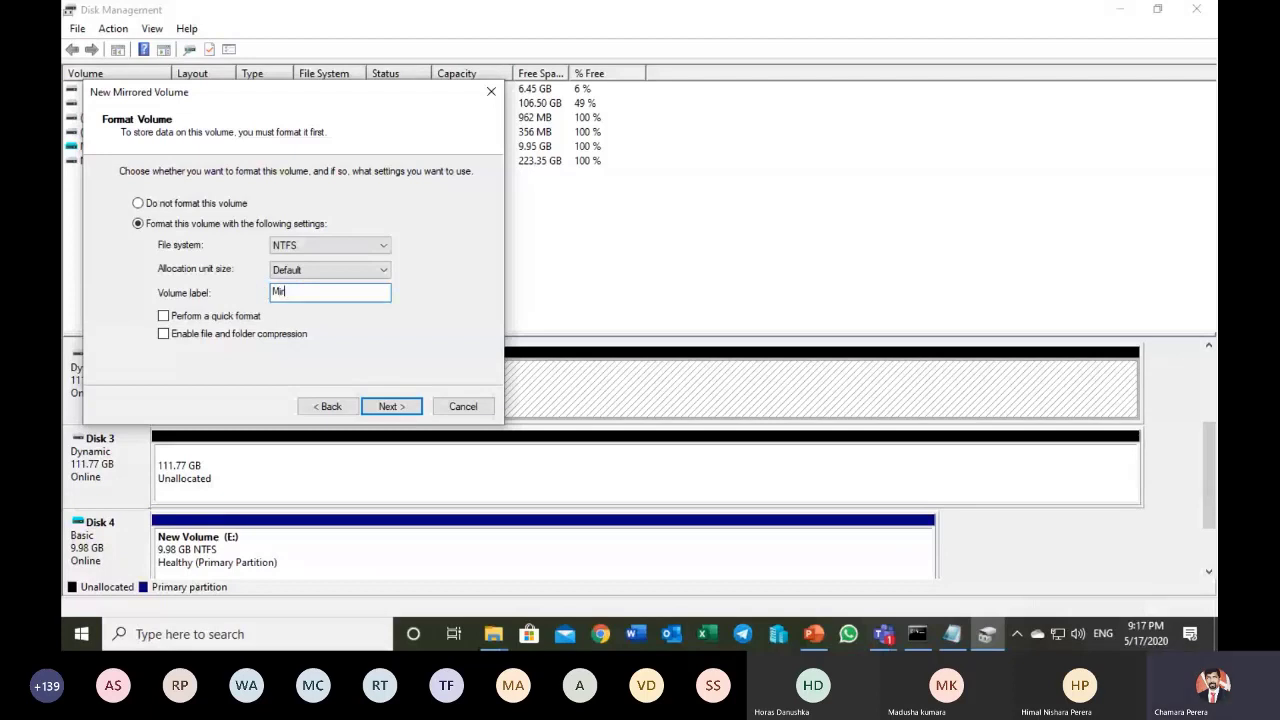
pyautogui.write('rored')
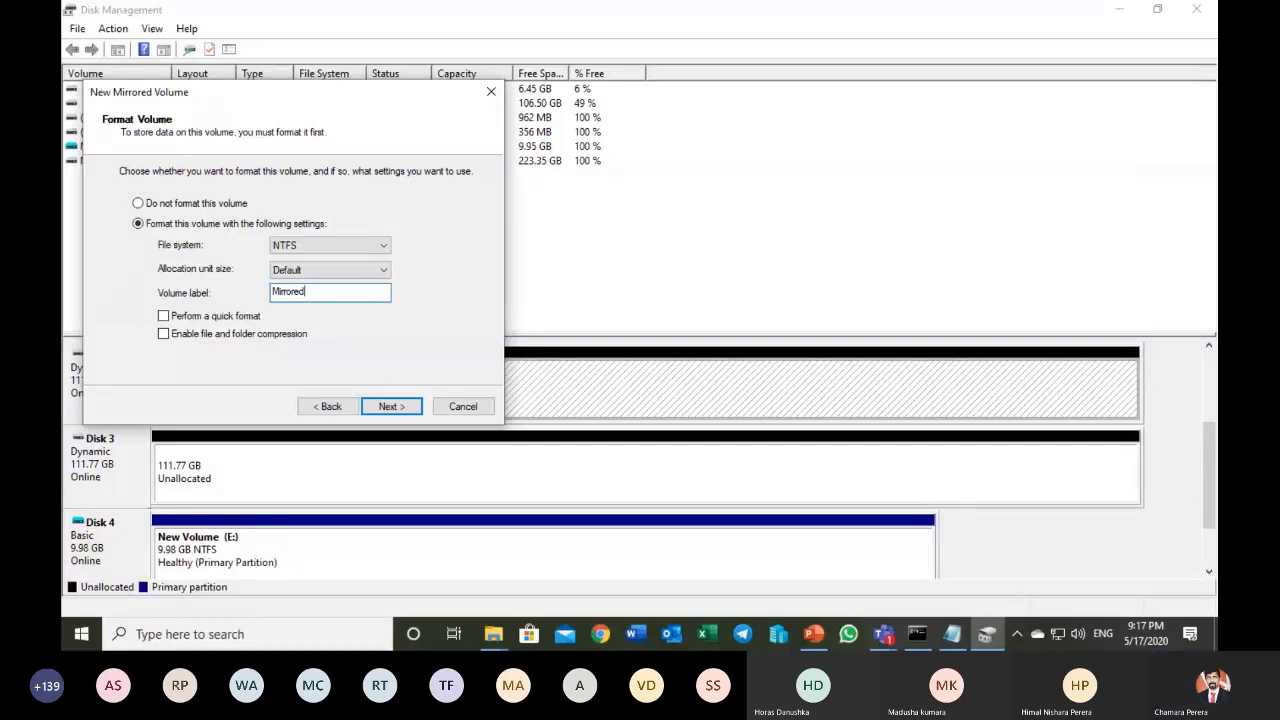
pyautogui.click(241, 318)
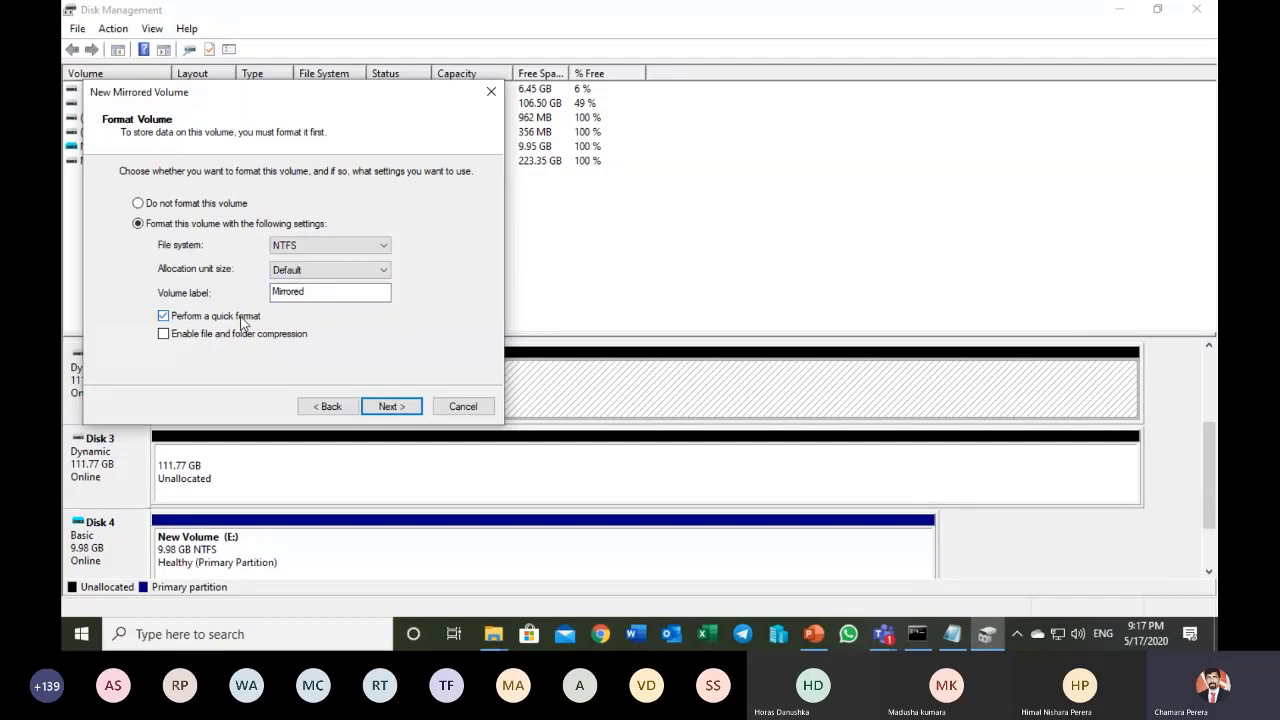
pyautogui.click(390, 409)
pyautogui.click(390, 406)
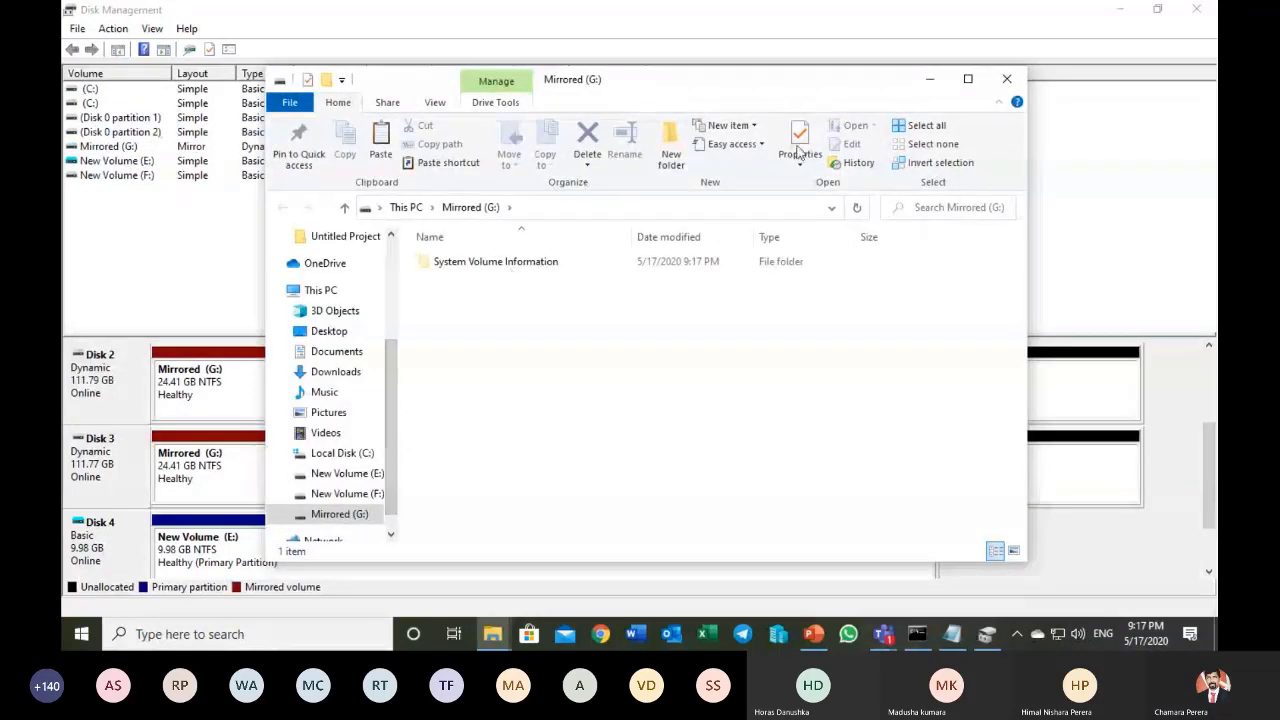
pyautogui.click(1007, 78)
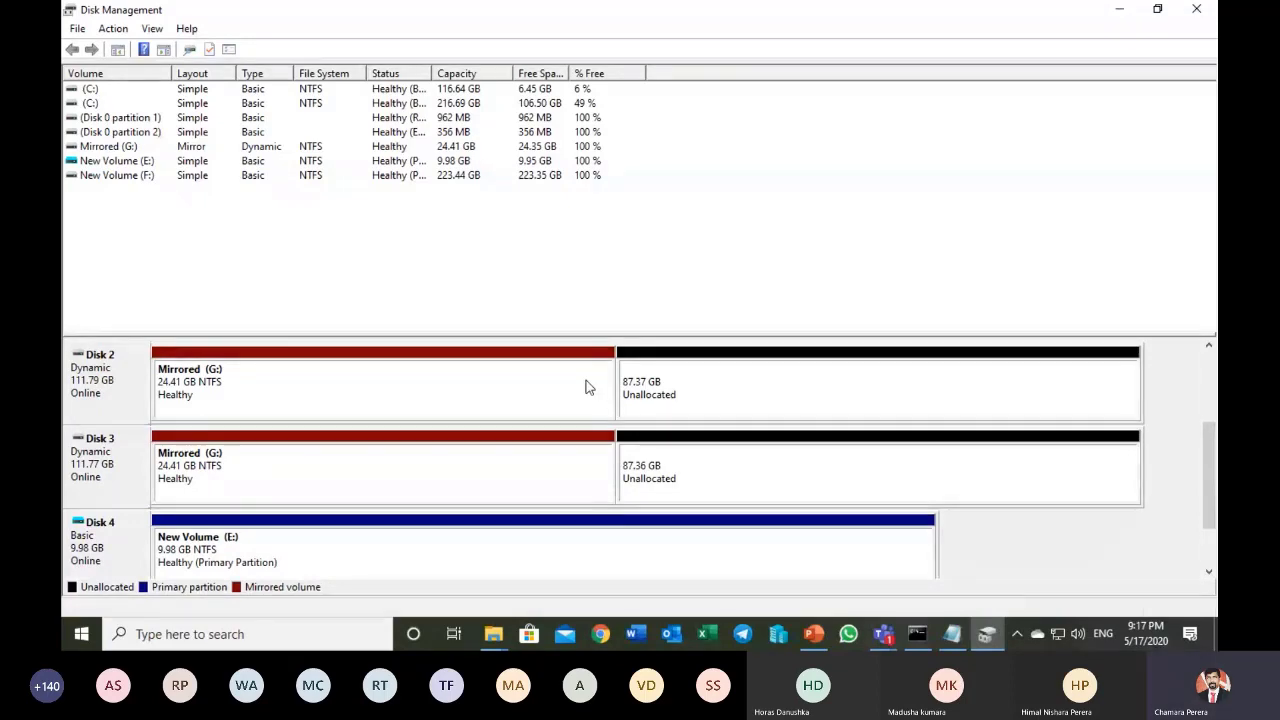
# - Open This PC from the desktop and check the size and free space of the Mirrored (G:) drive
pyautogui.click(1121, 11)
pyautogui.click(1119, 15)
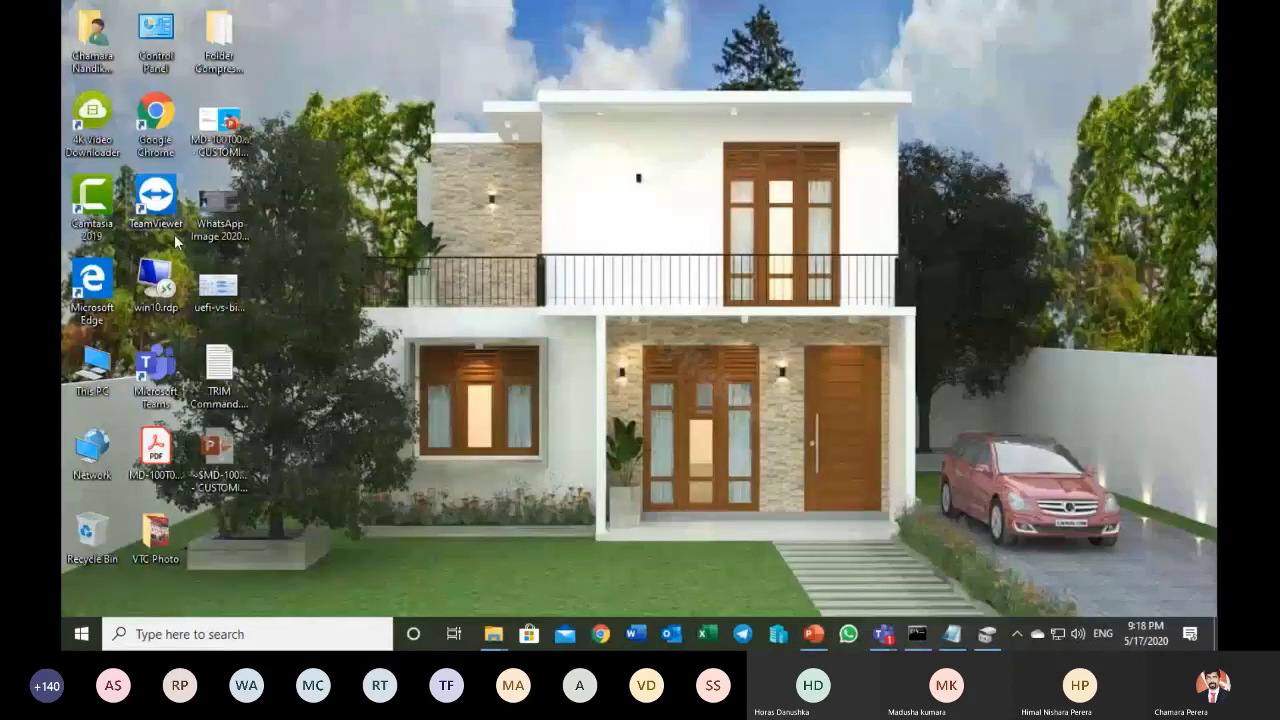
pyautogui.doubleClick(95, 372)
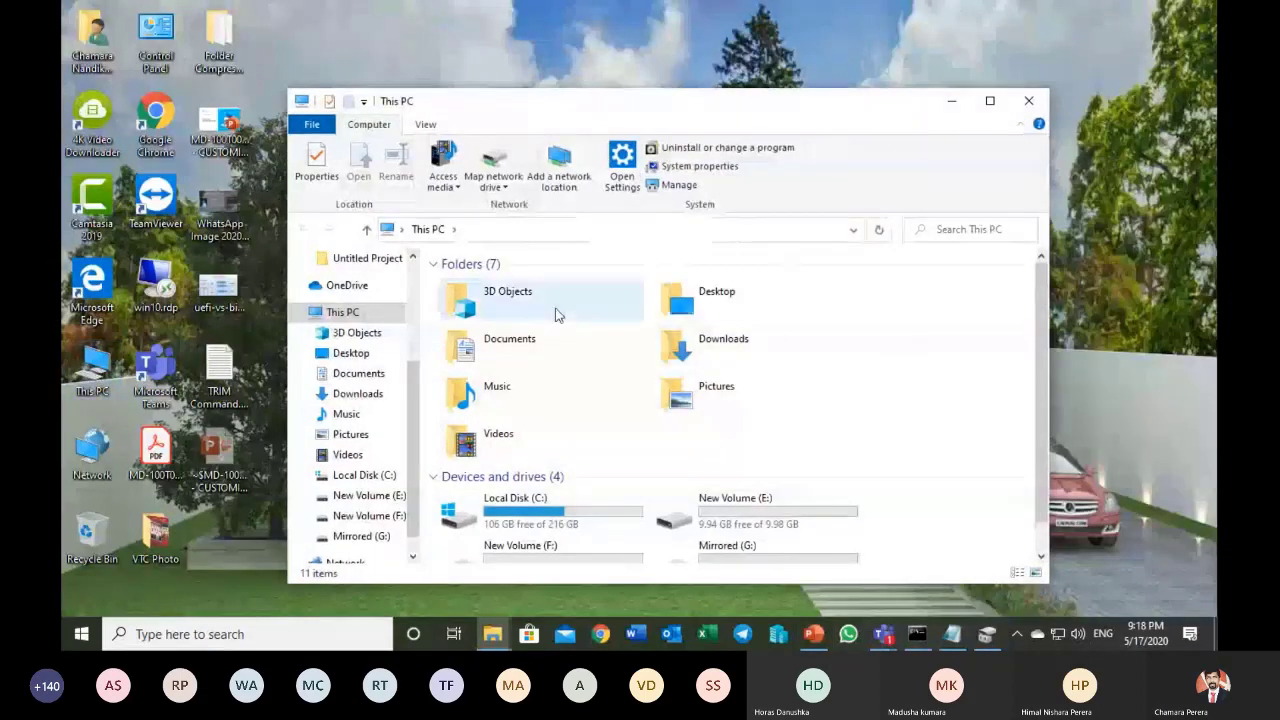
pyautogui.press('super+Up')
pyautogui.click(937, 340)
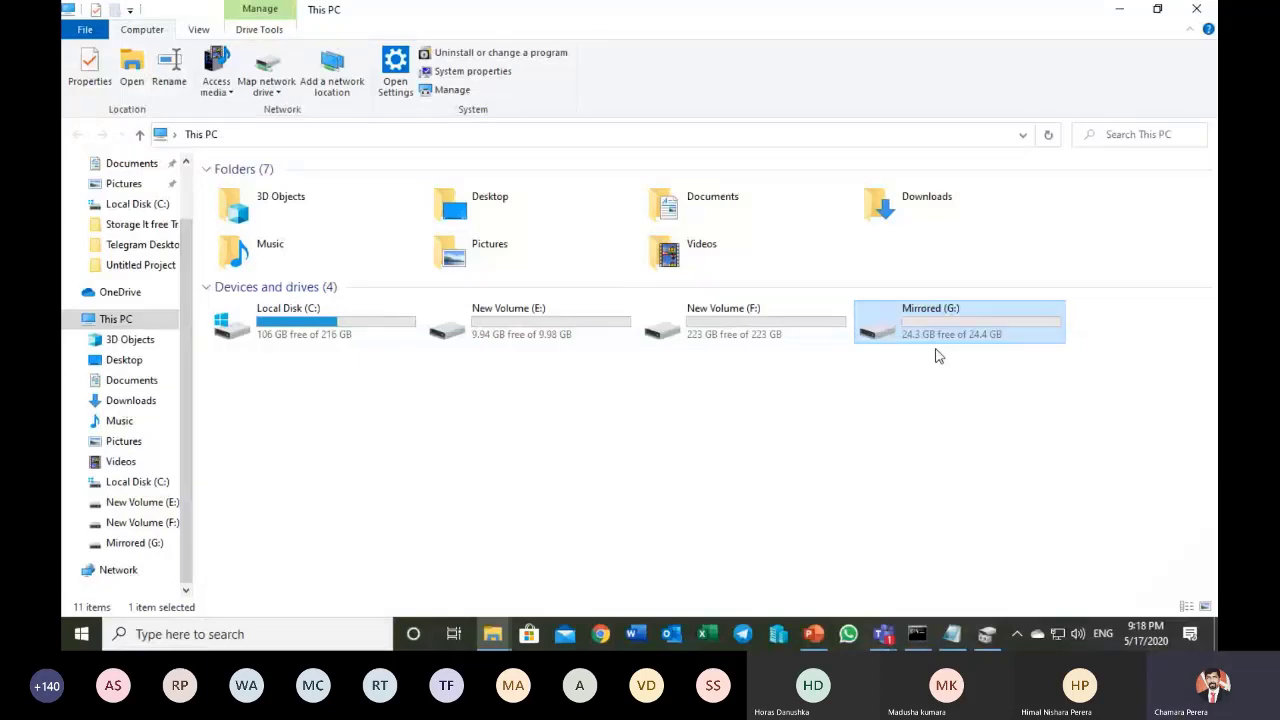
pyautogui.click(1122, 14)
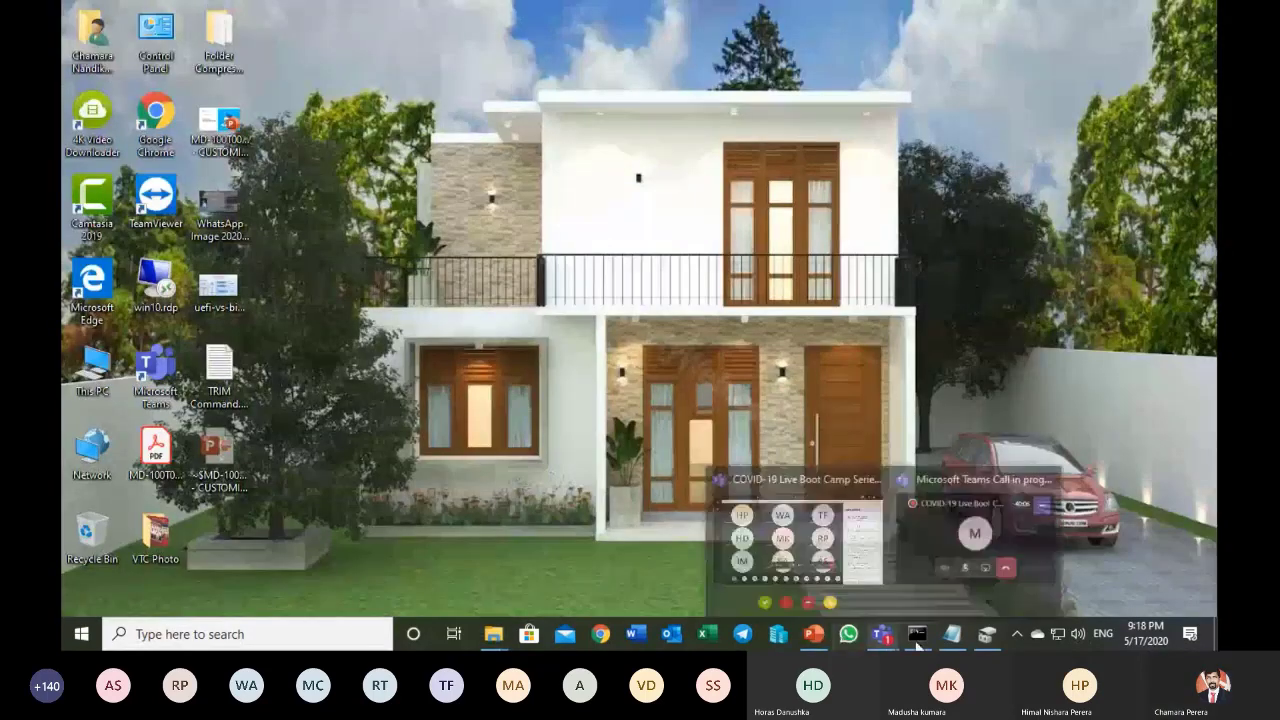
# - Return to Disk Management and set up a striped volume on Disk 2's unallocated space, using 25000 MB per disk with Disk 3 added
pyautogui.click(987, 634)
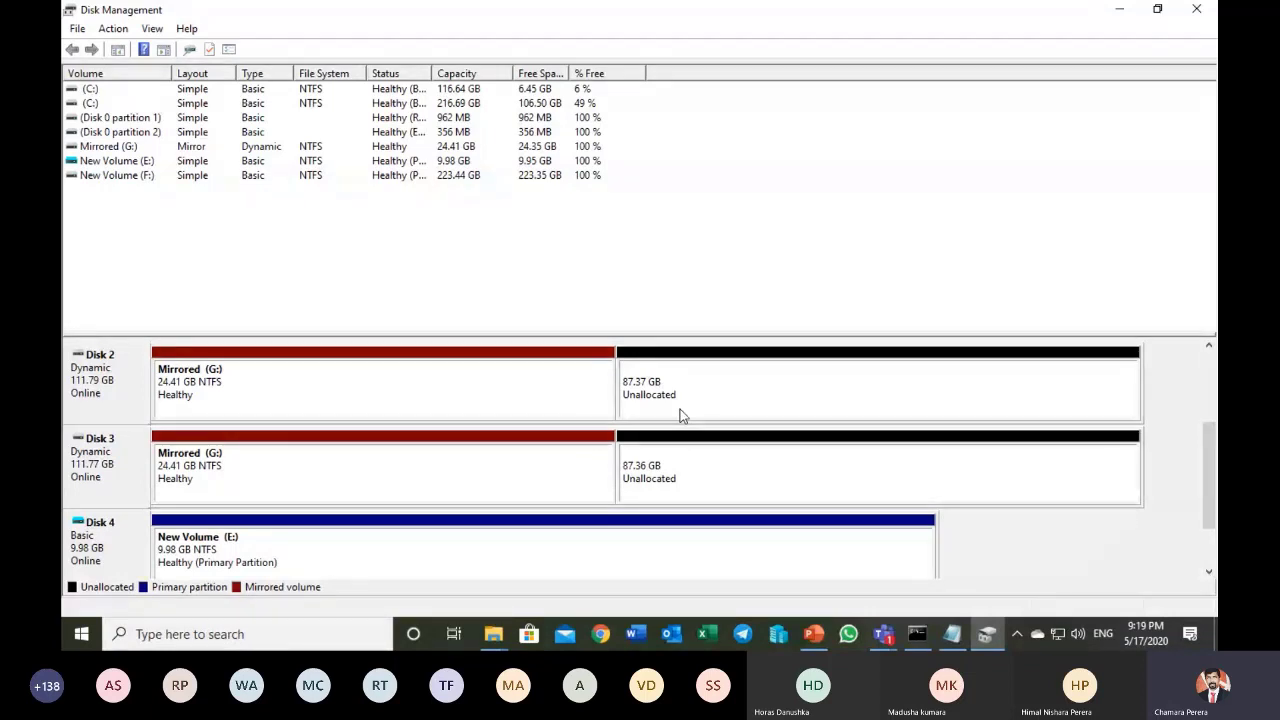
pyautogui.rightClick(700, 363)
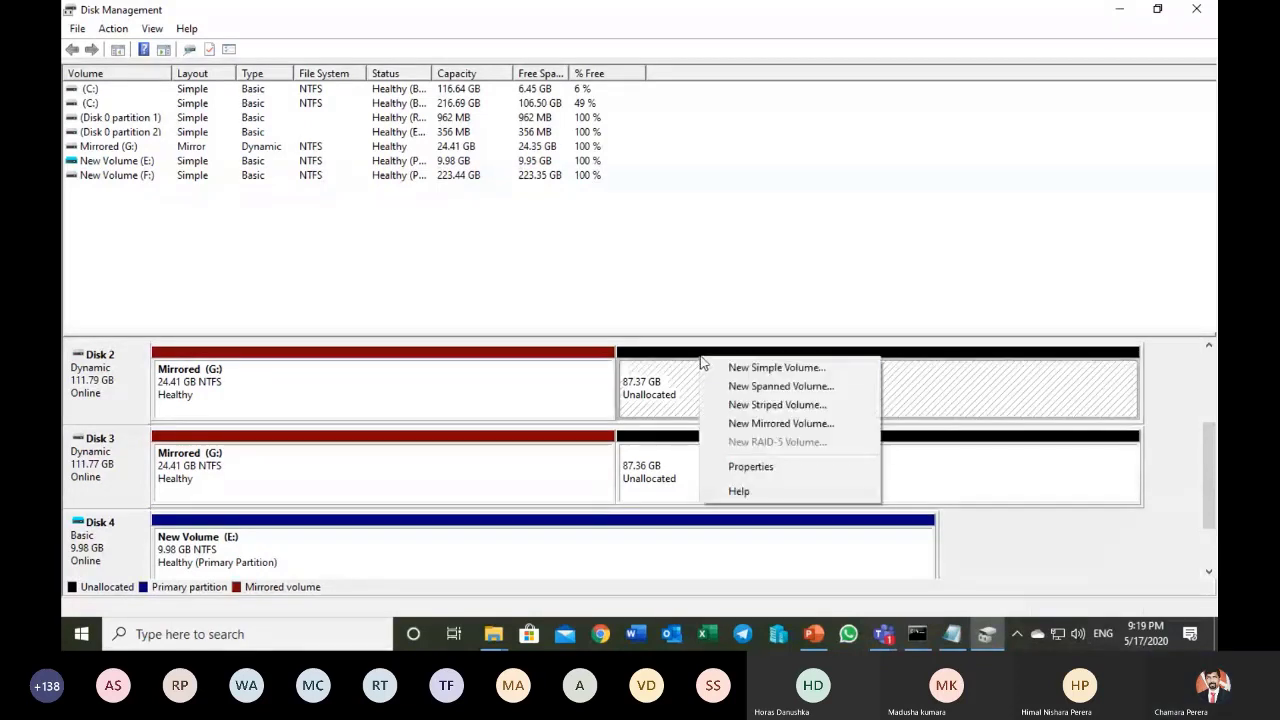
pyautogui.click(744, 407)
pyautogui.click(400, 406)
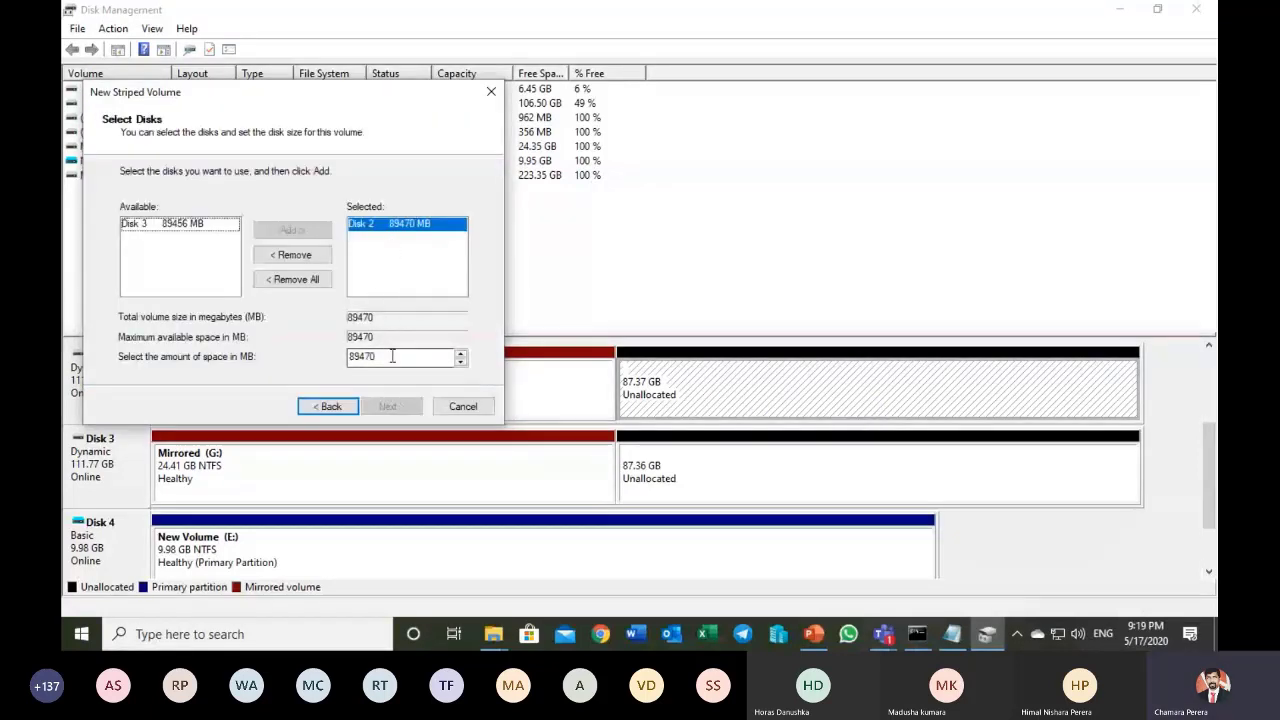
pyautogui.moveTo(392, 356); pyautogui.dragTo(337, 362)
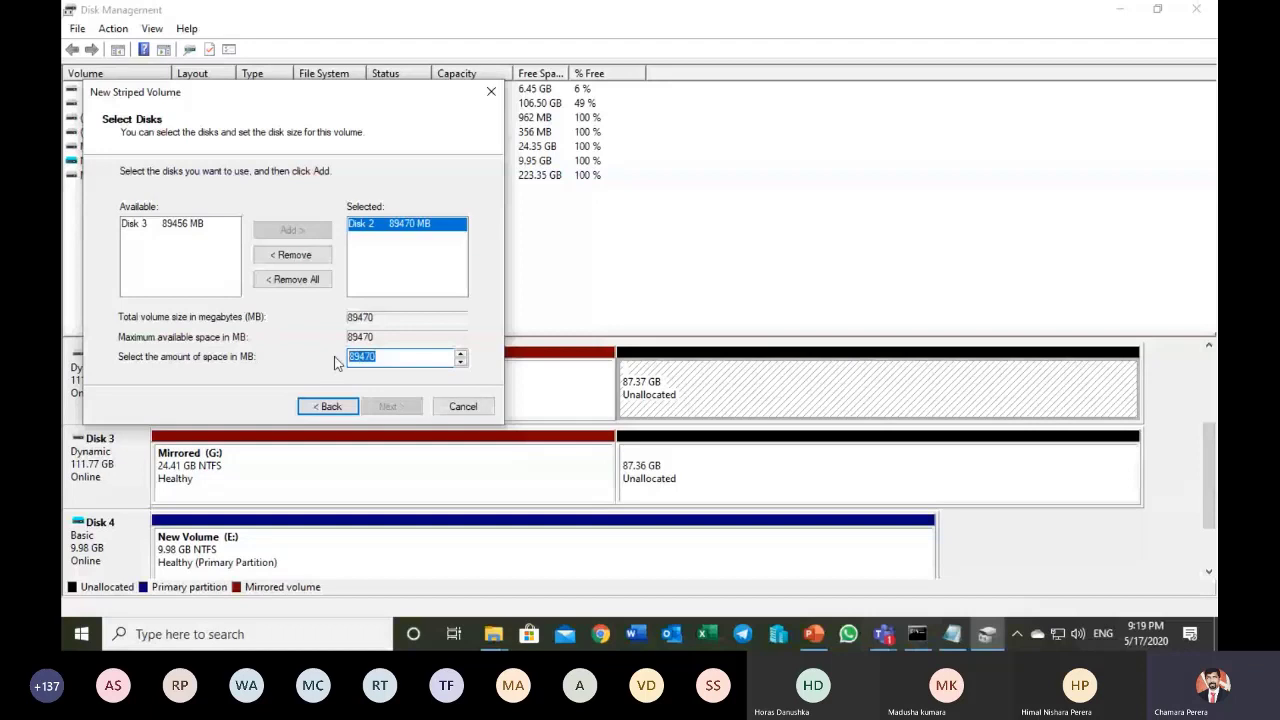
pyautogui.write('25000')
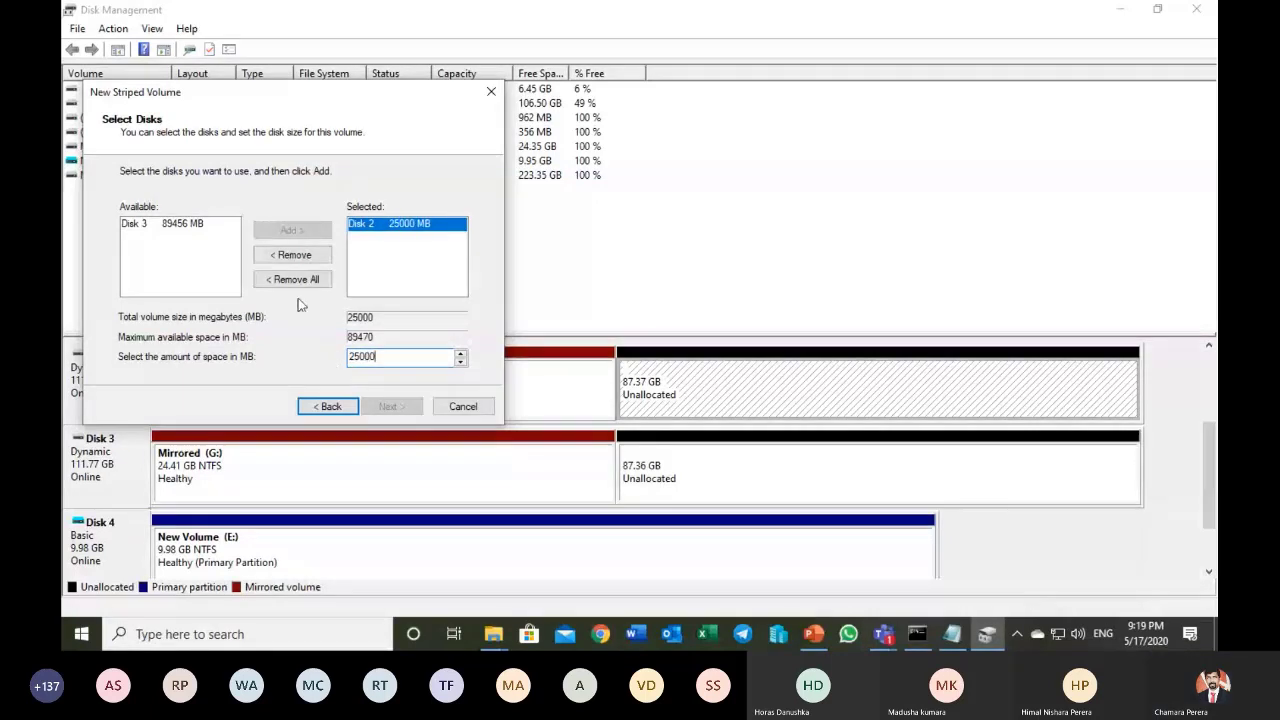
pyautogui.click(205, 226)
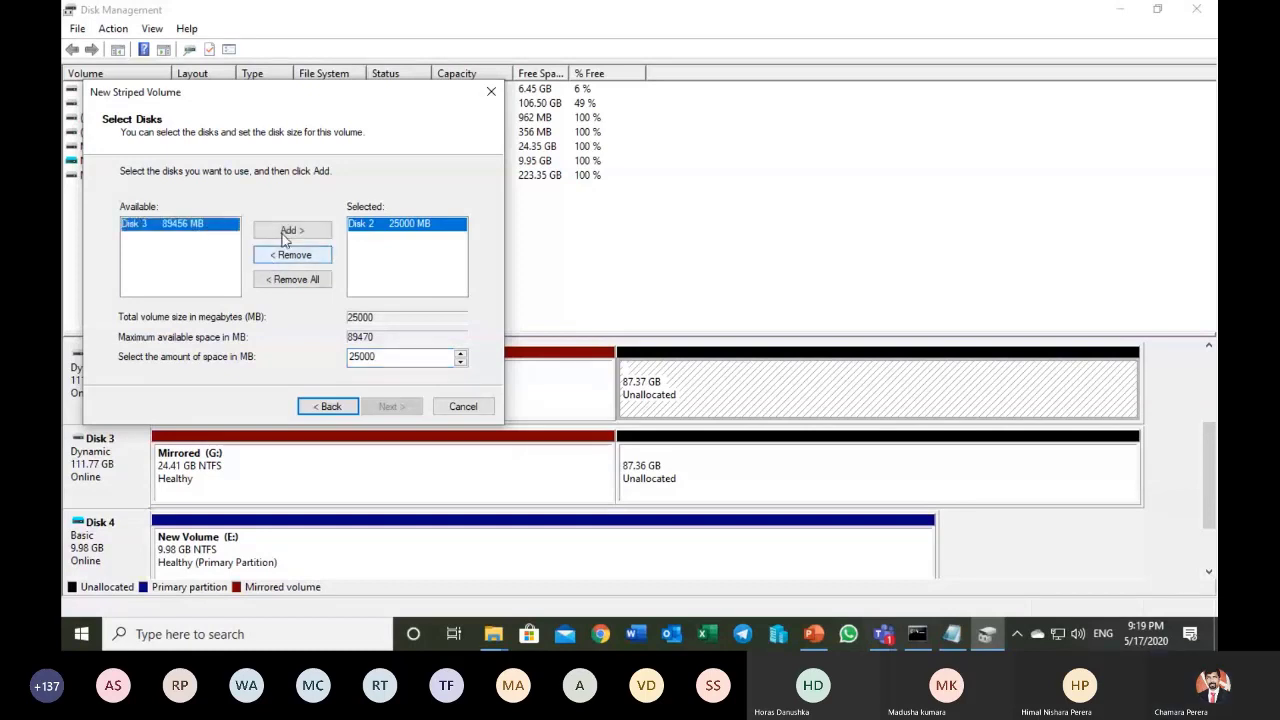
pyautogui.click(287, 232)
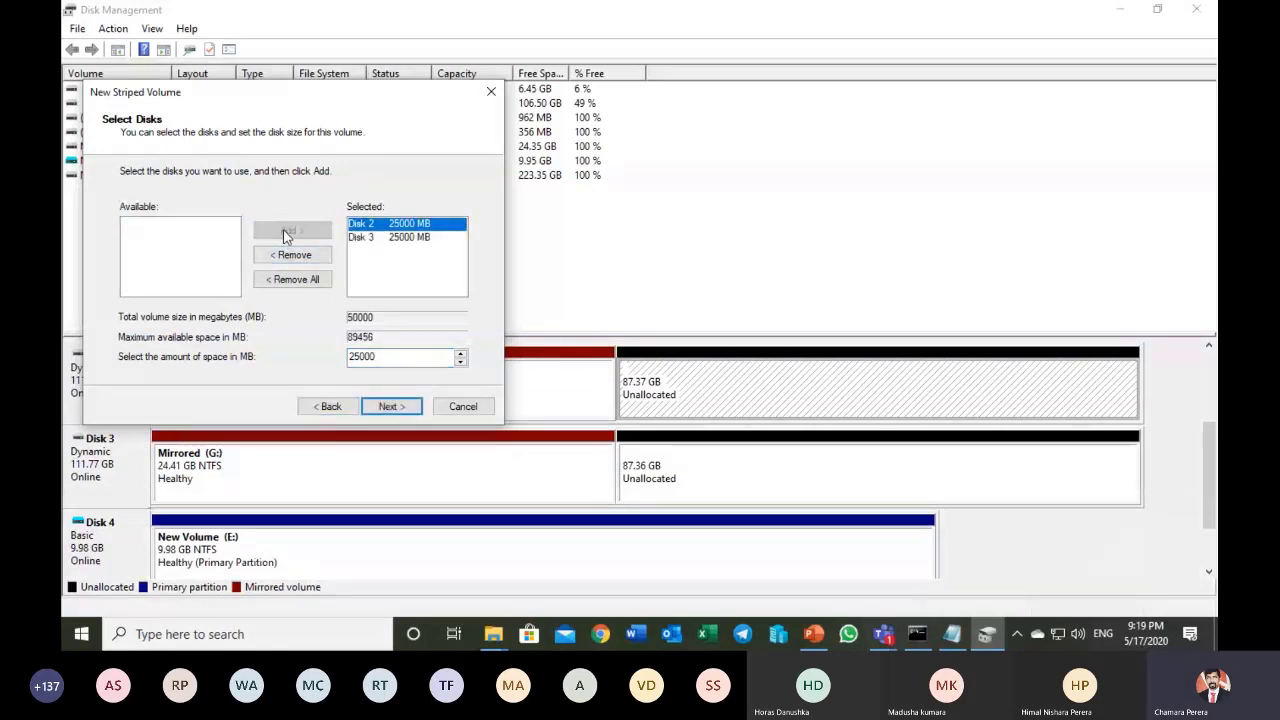
pyautogui.click(391, 406)
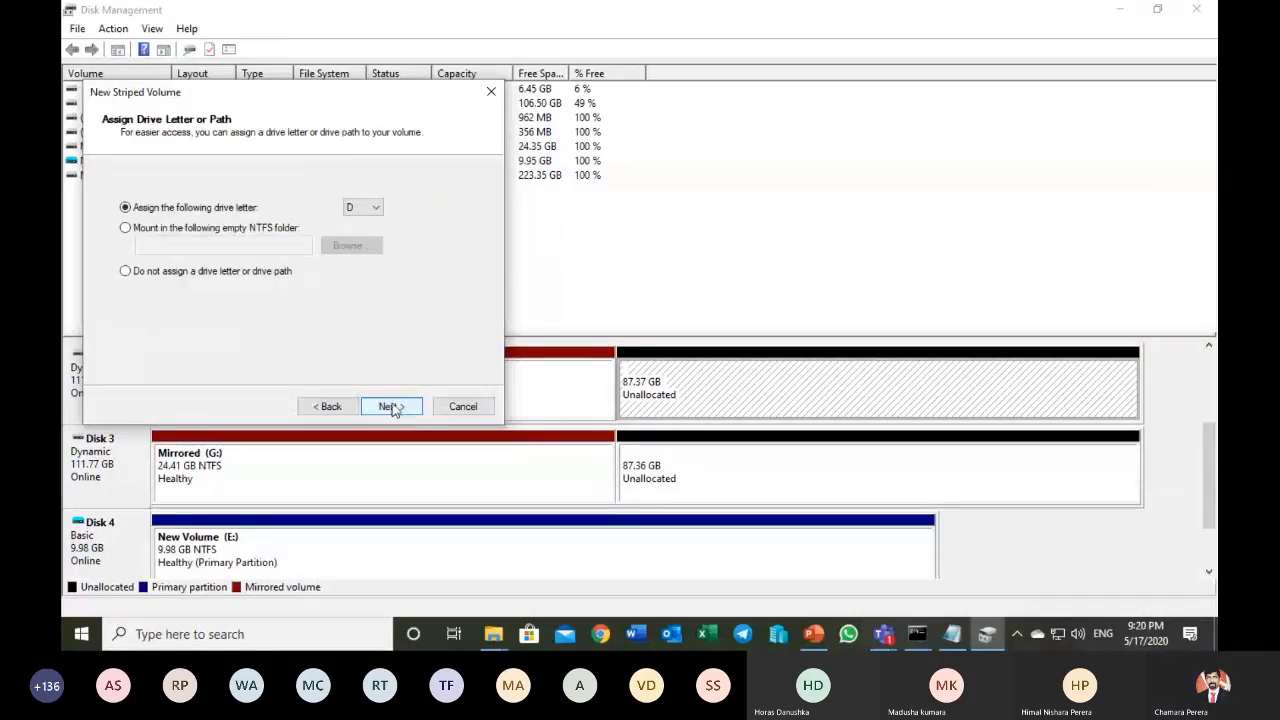
# - Assign drive letter H to the new striped volume and continue to the format settings
pyautogui.click(373, 210)
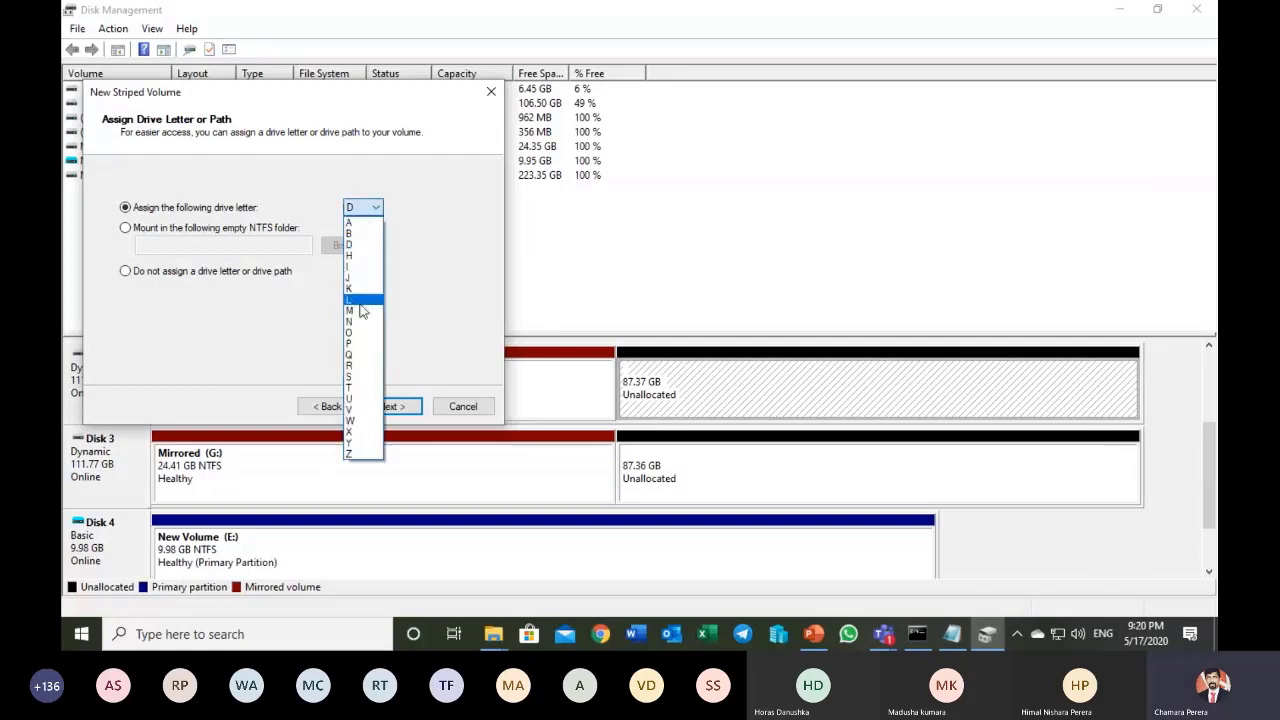
pyautogui.click(362, 255)
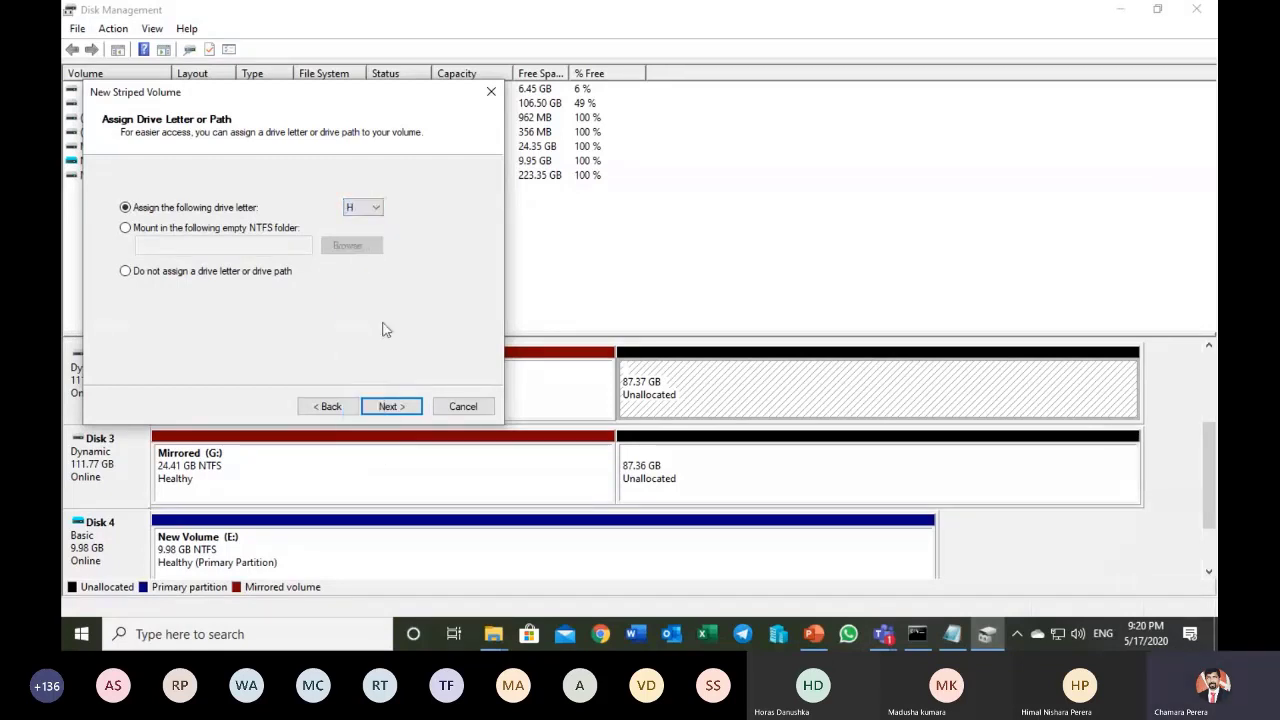
pyautogui.click(396, 407)
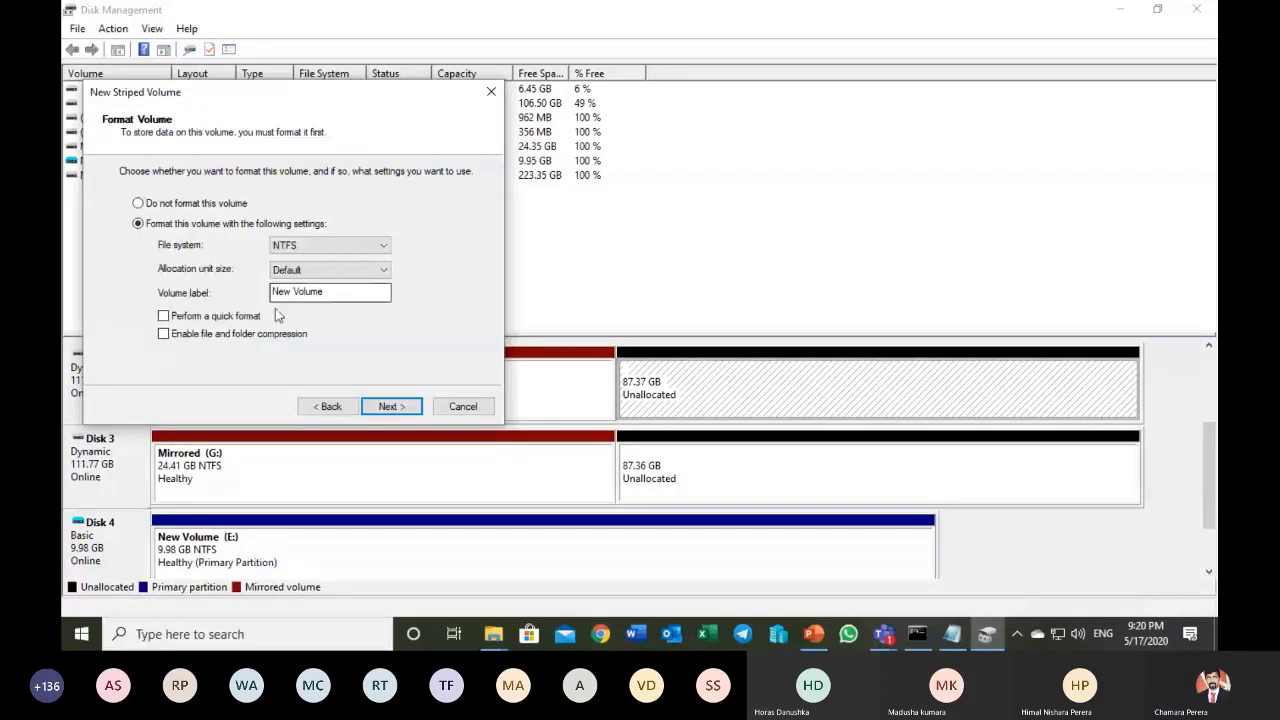
# - Label the striped volume Striped with quick format enabled, and finish creating it, closing its folder window
pyautogui.moveTo(336, 292); pyautogui.dragTo(226, 289)
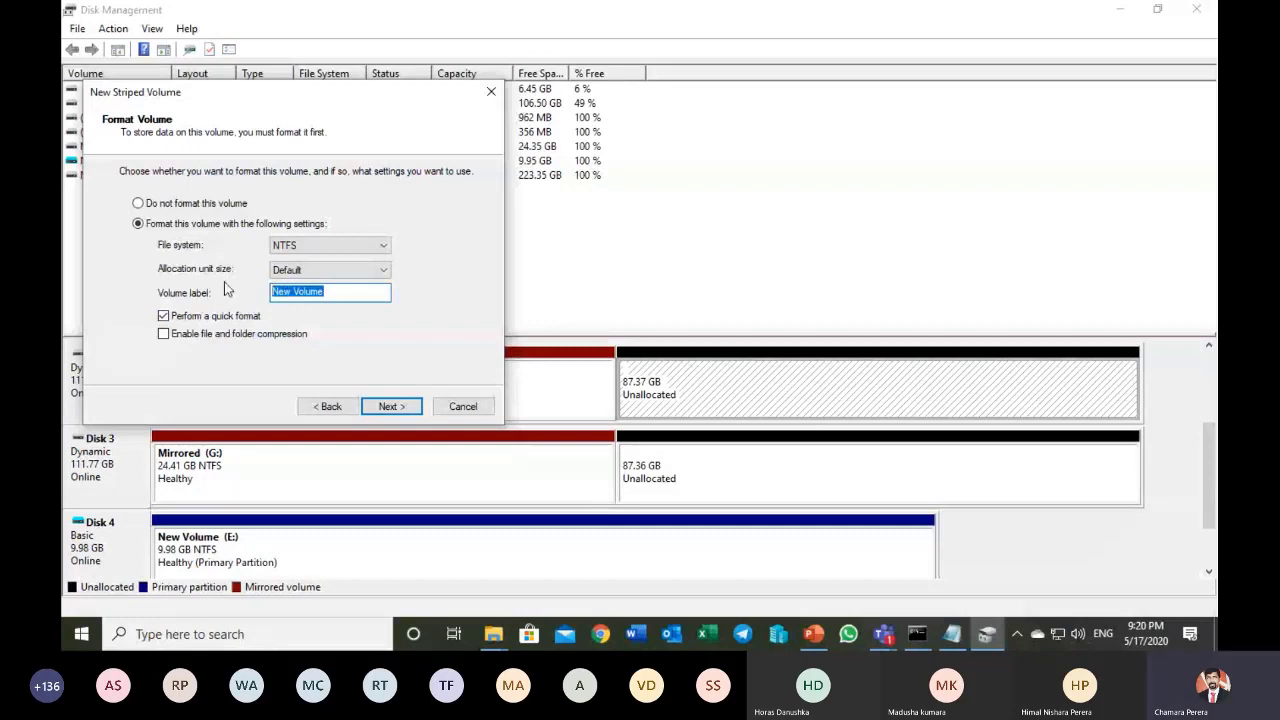
pyautogui.write('Stri')
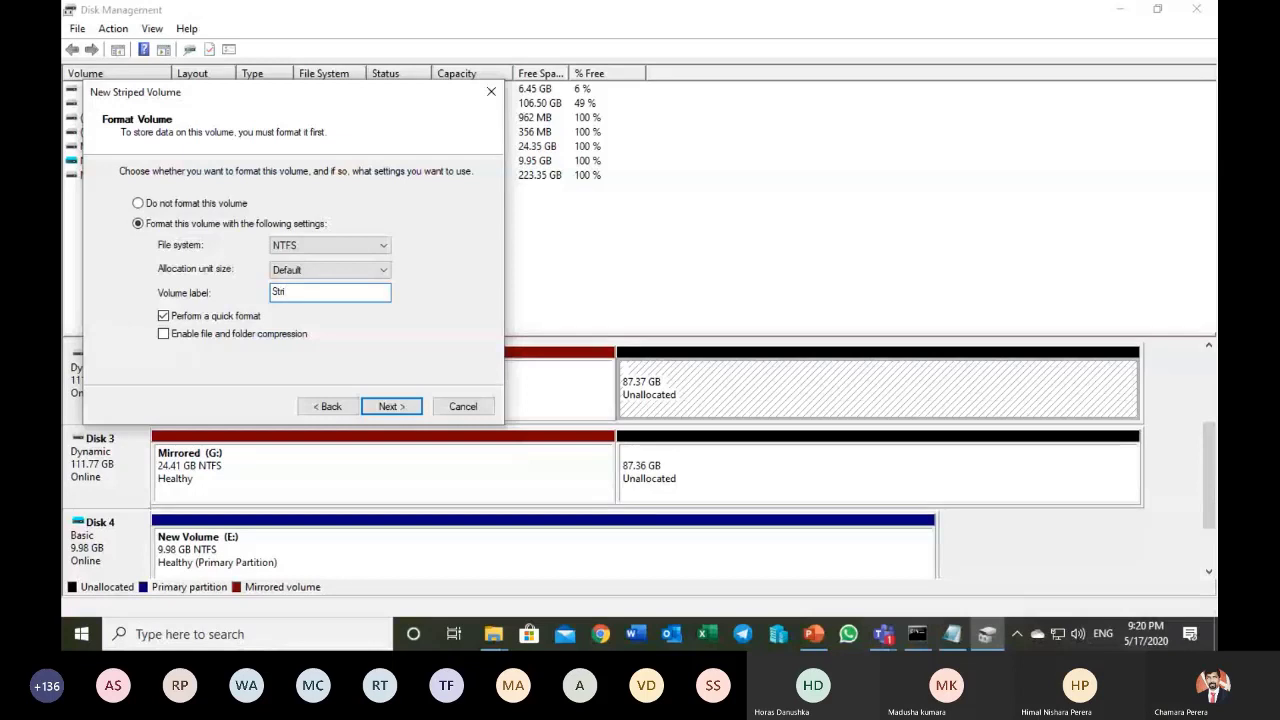
pyautogui.write('ped')
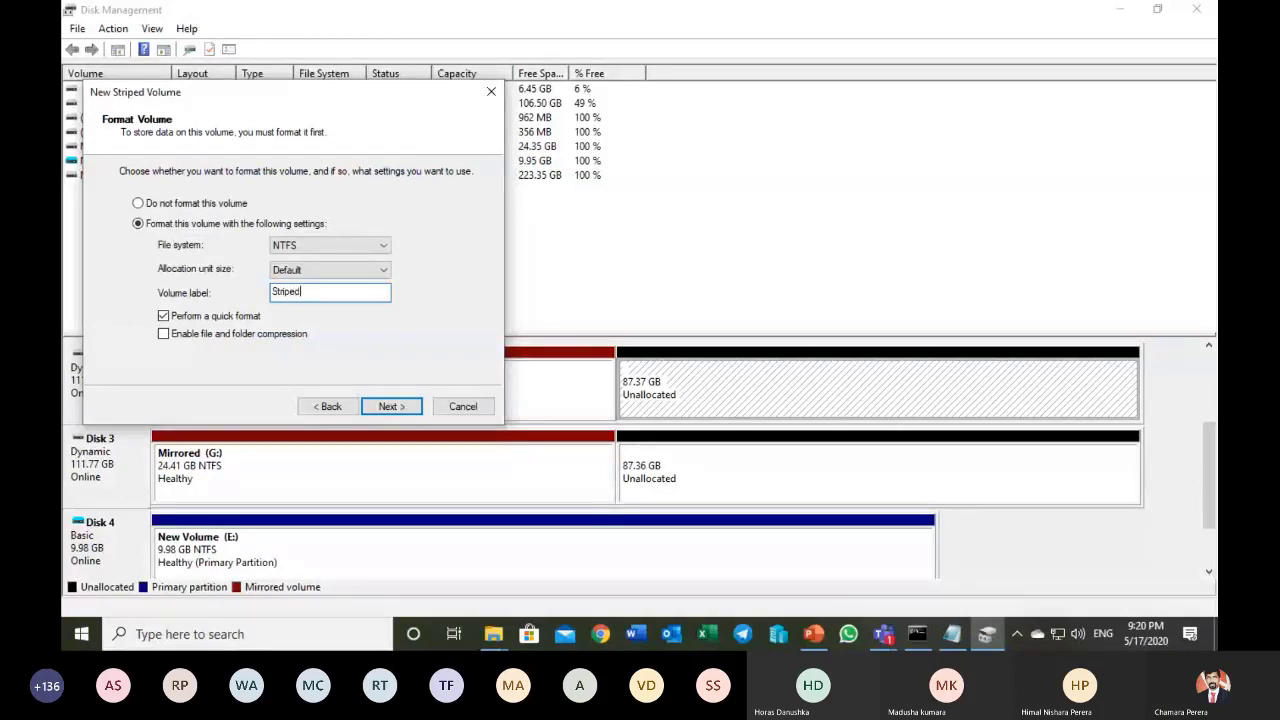
pyautogui.click(388, 408)
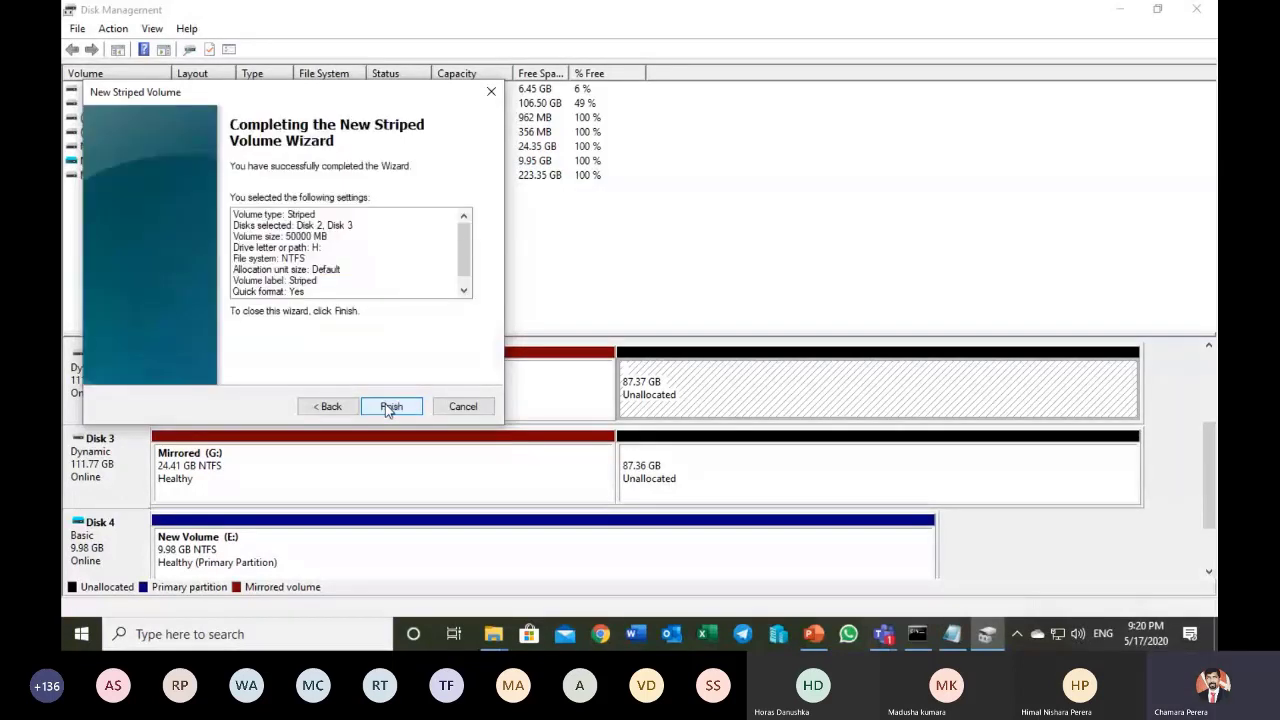
pyautogui.click(388, 407)
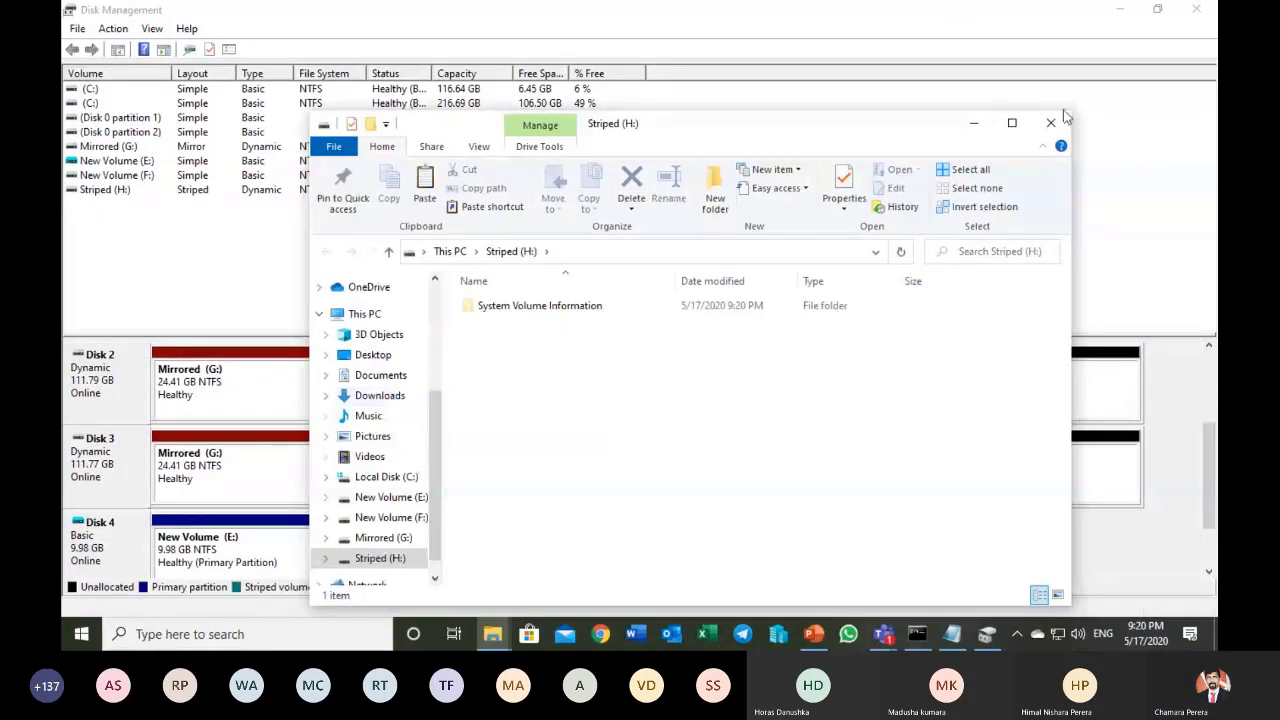
pyautogui.click(1051, 122)
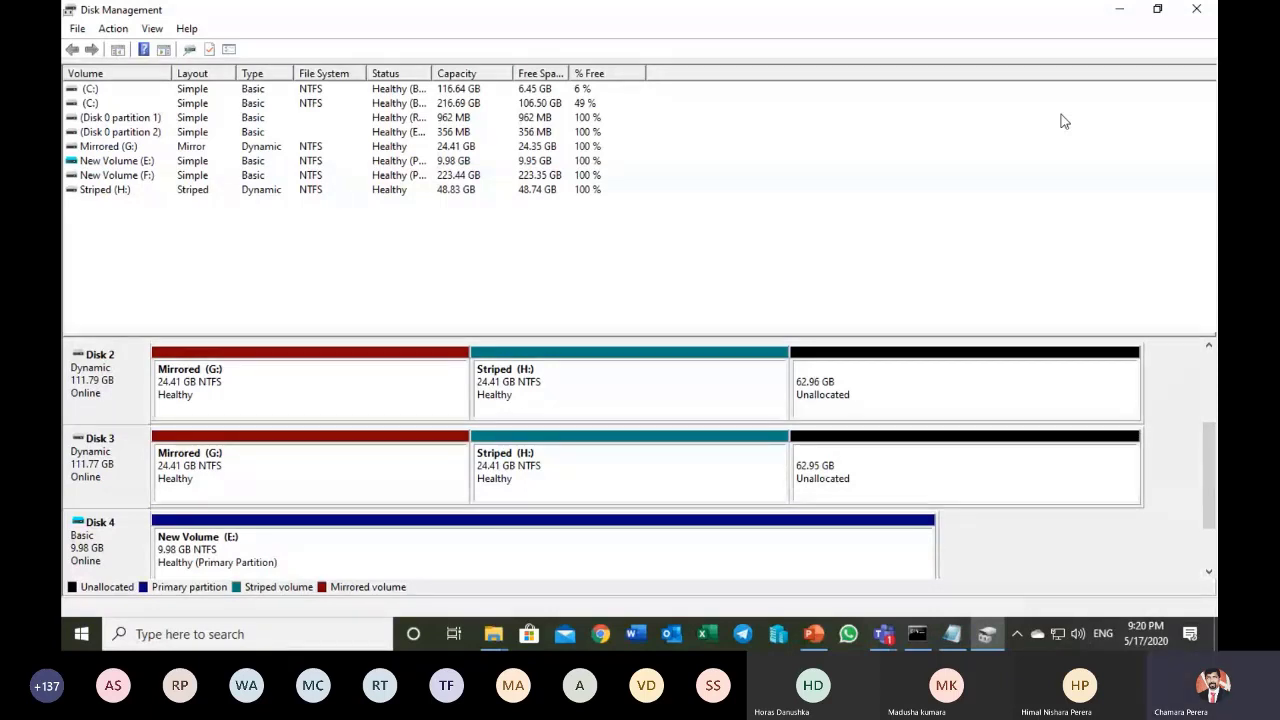
# - Open This PC from the desktop and check the total size and free space of the Striped (H:) drive
pyautogui.click(1124, 11)
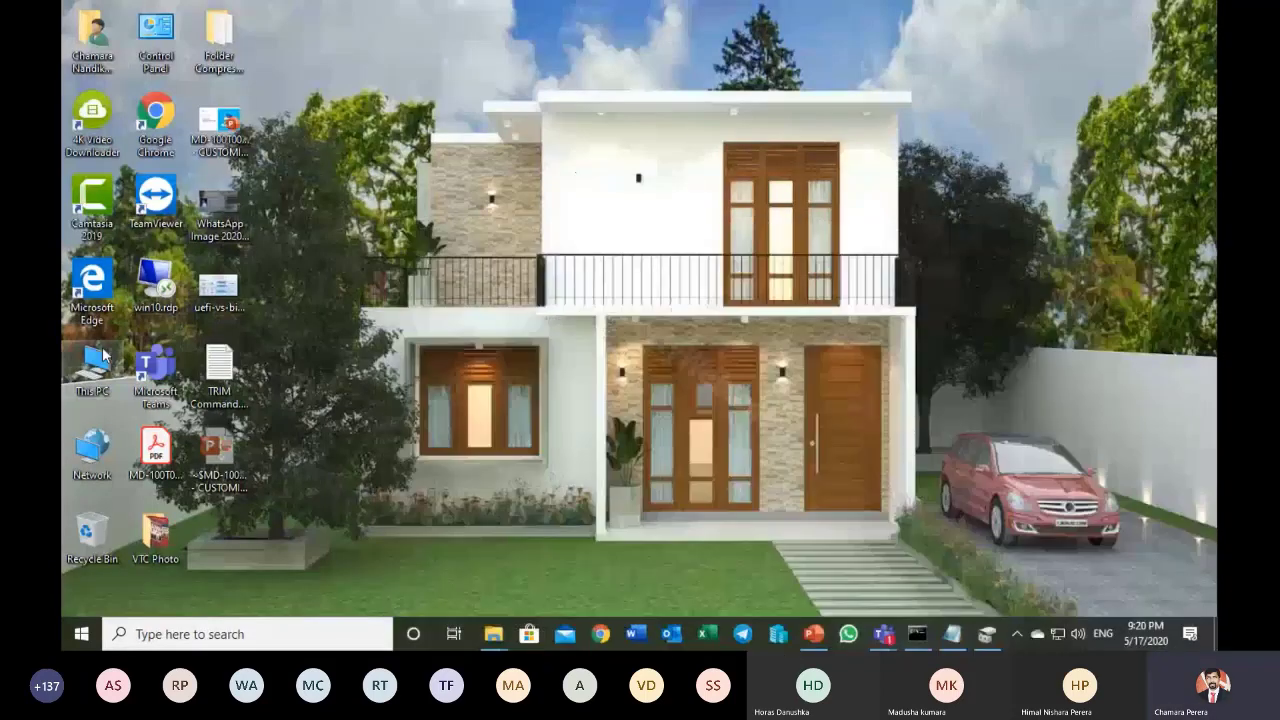
pyautogui.doubleClick(105, 352)
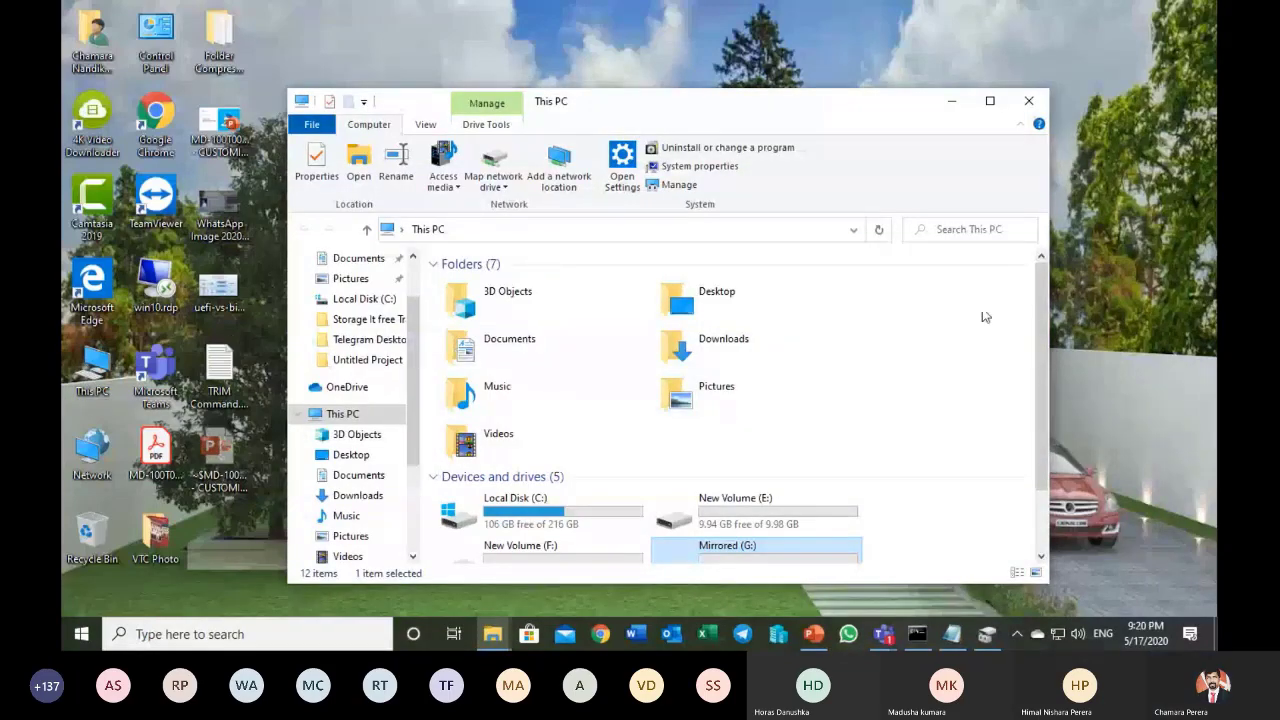
pyautogui.click(990, 101)
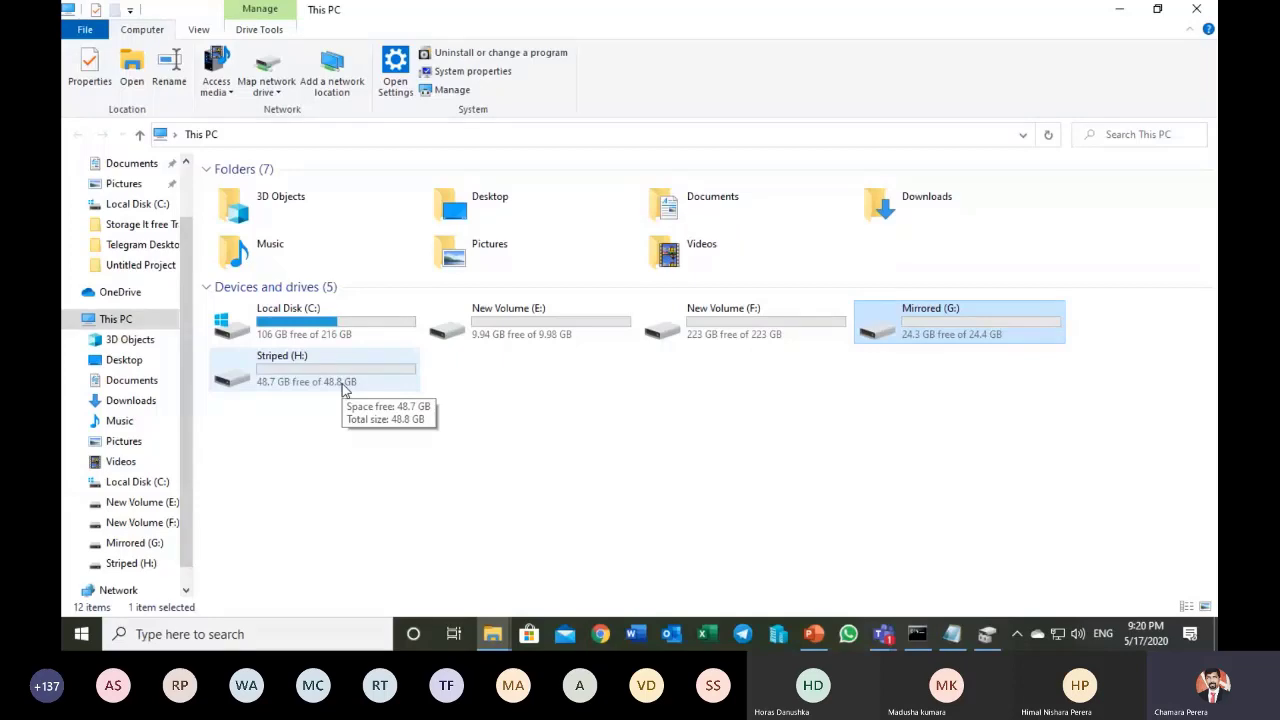
pyautogui.click(1119, 9)
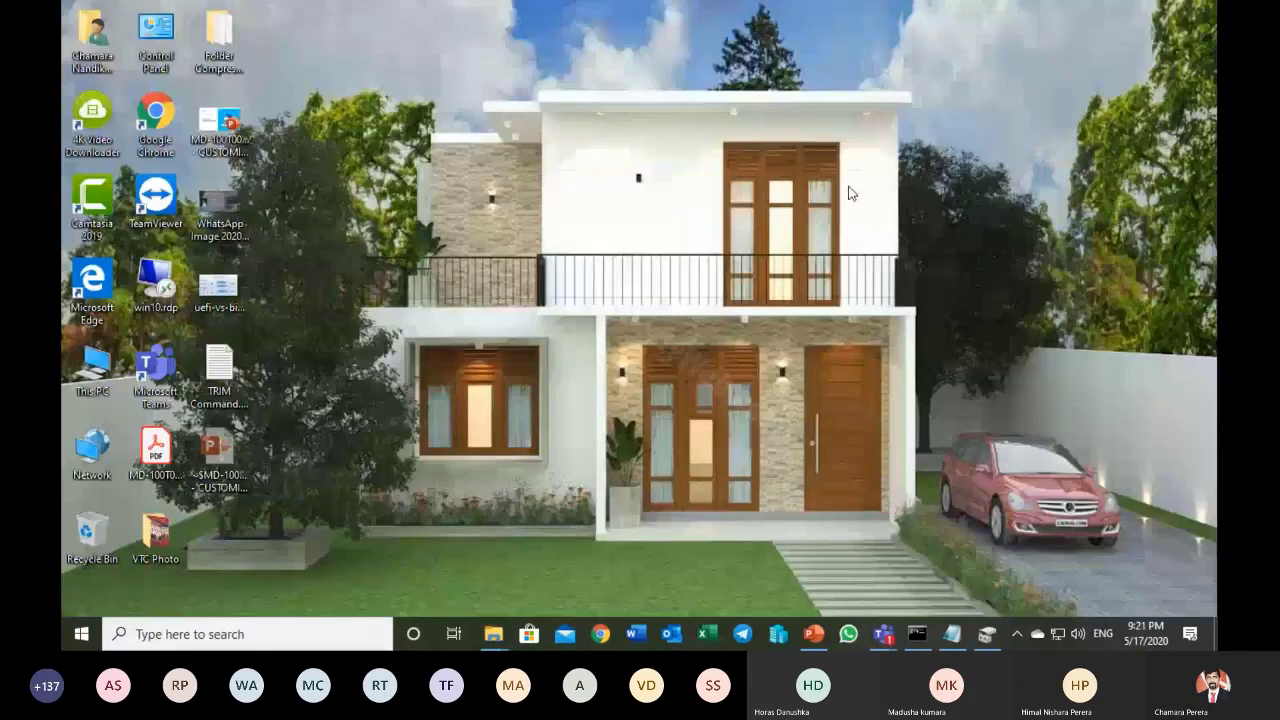
# - Compare the PowerPoint slide on mirrored, spanned, and striped volumes with the Disk Management layout and the drives in This PC
pyautogui.click(818, 637)
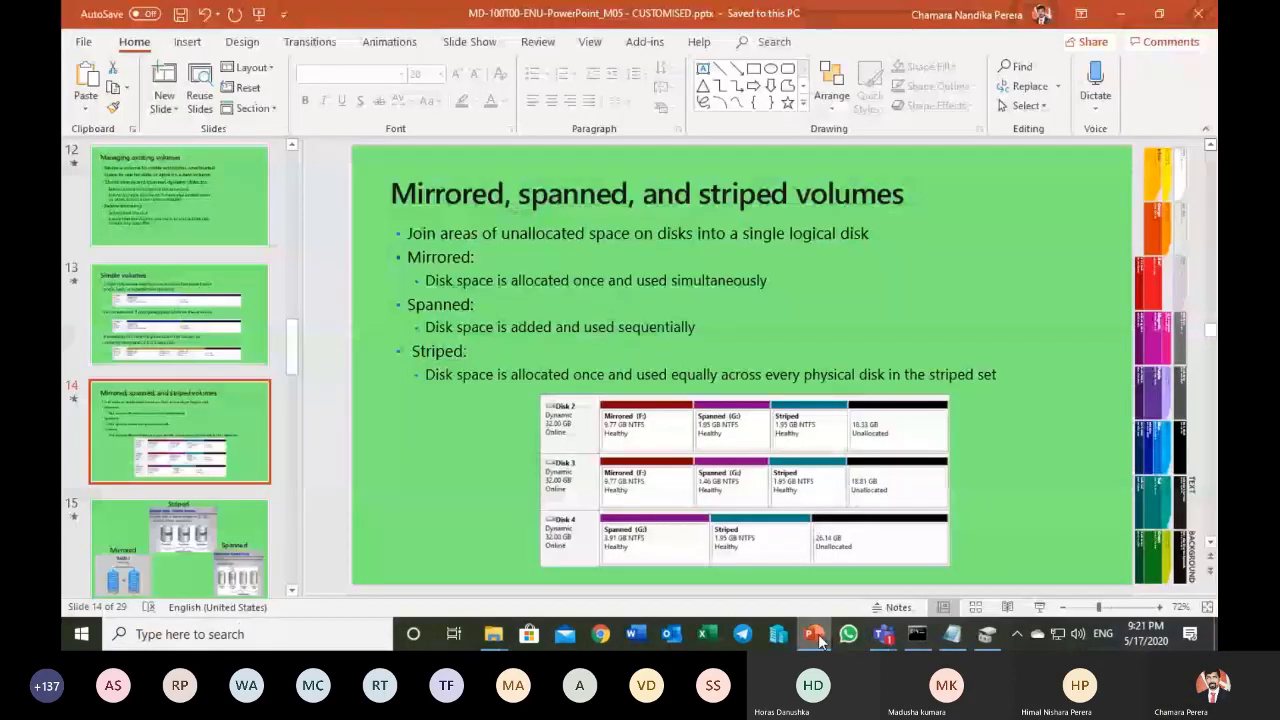
pyautogui.click(987, 634)
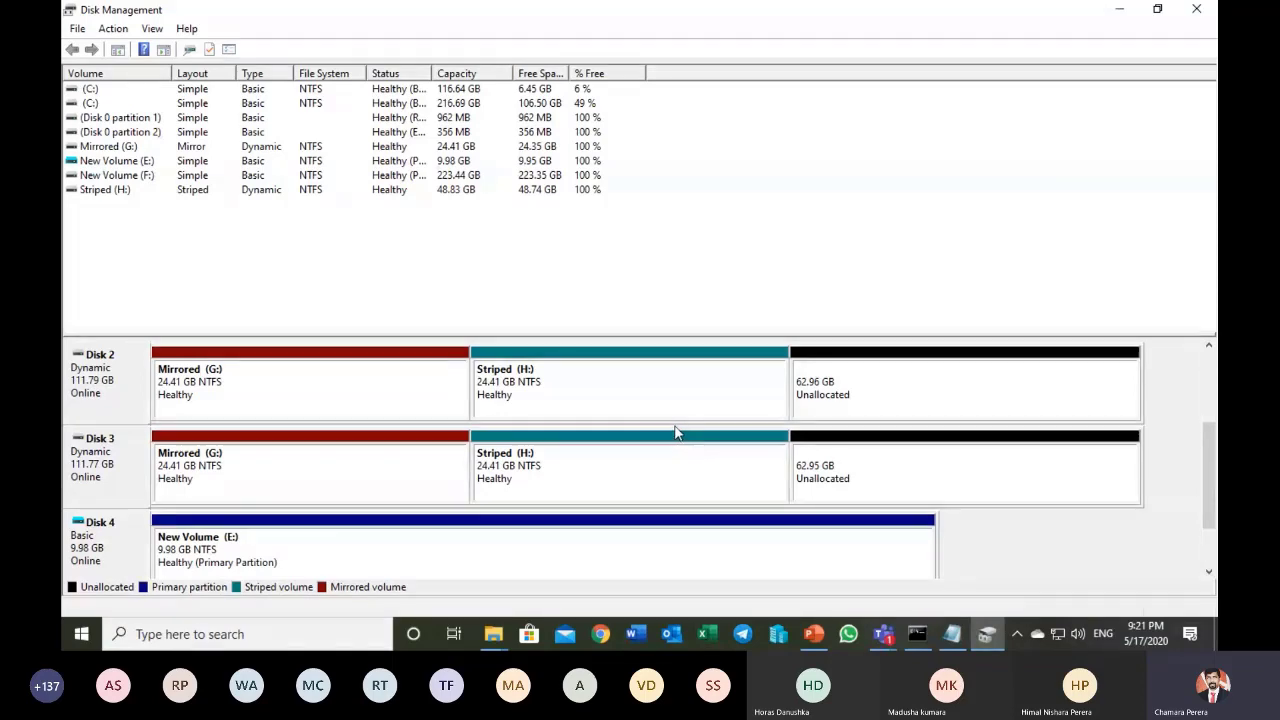
pyautogui.click(1120, 10)
pyautogui.click(1114, 14)
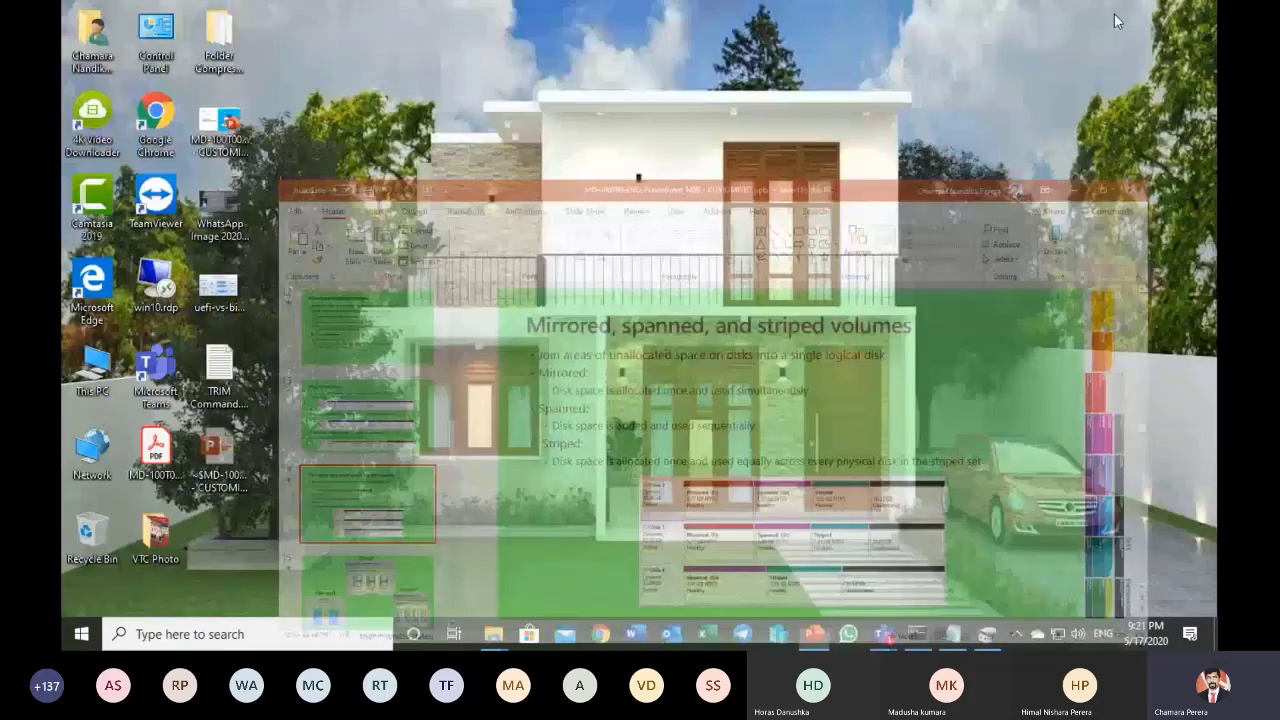
pyautogui.doubleClick(92, 365)
pyautogui.scroll(-1, 700, 405)
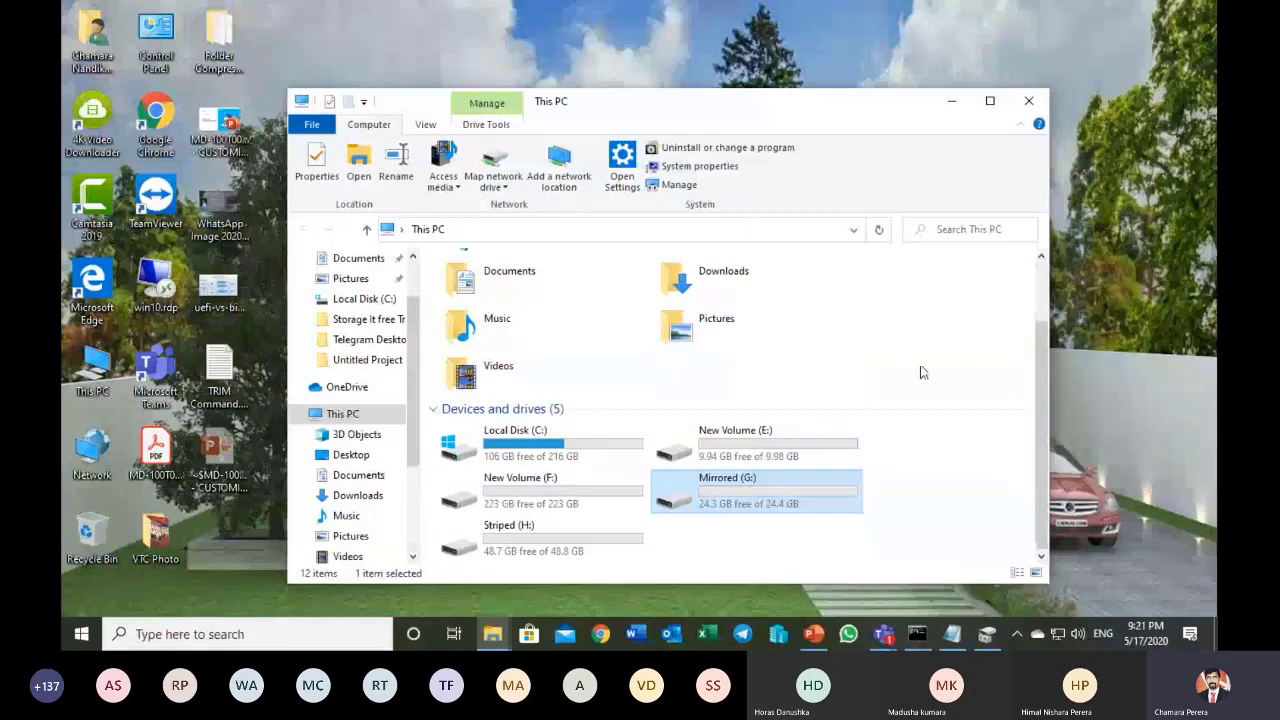
# - Locate pagefile.sys on Local Disk (C:), and return to the PowerPoint slide on mirrored, spanned, and striped volumes
pyautogui.doubleClick(520, 440)
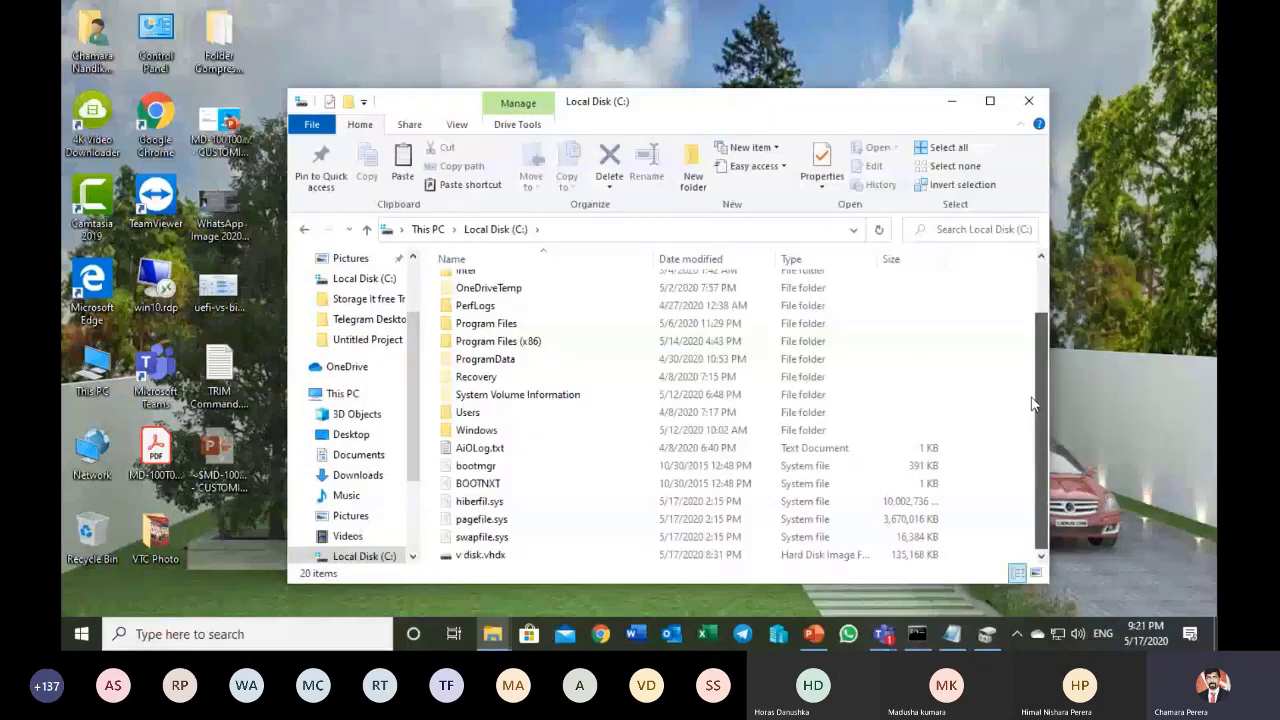
pyautogui.click(500, 524)
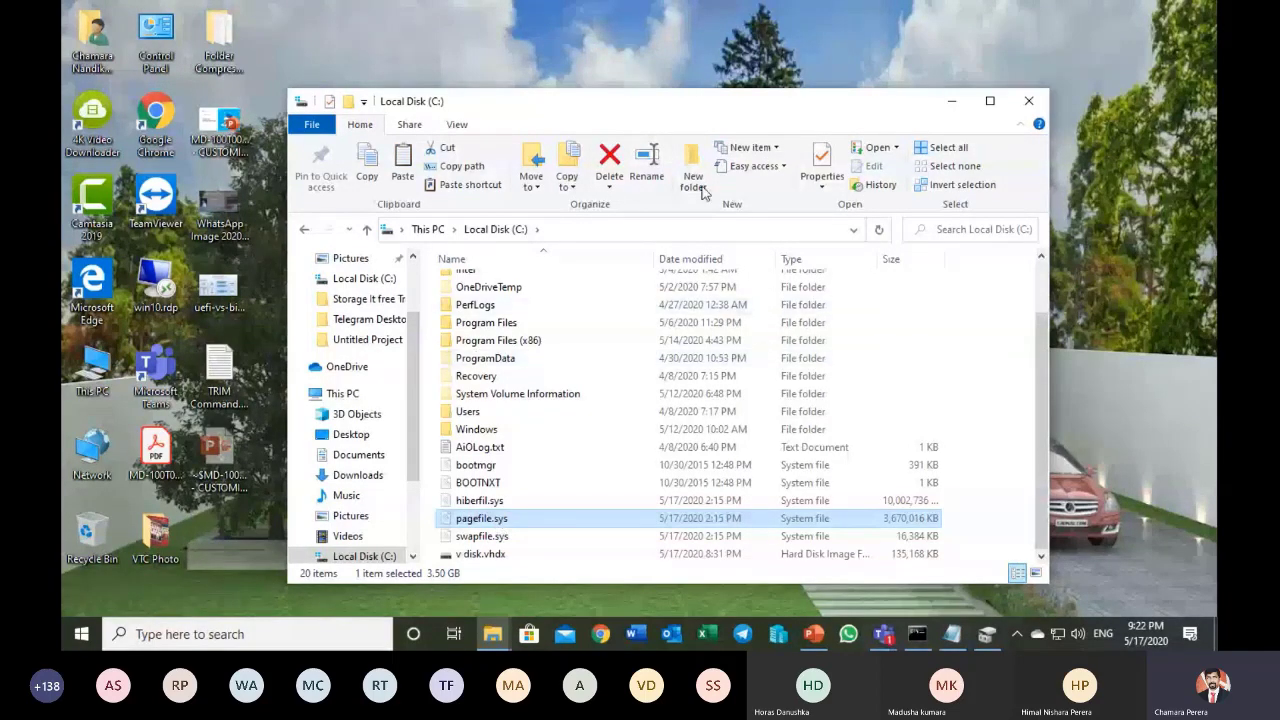
pyautogui.click(952, 100)
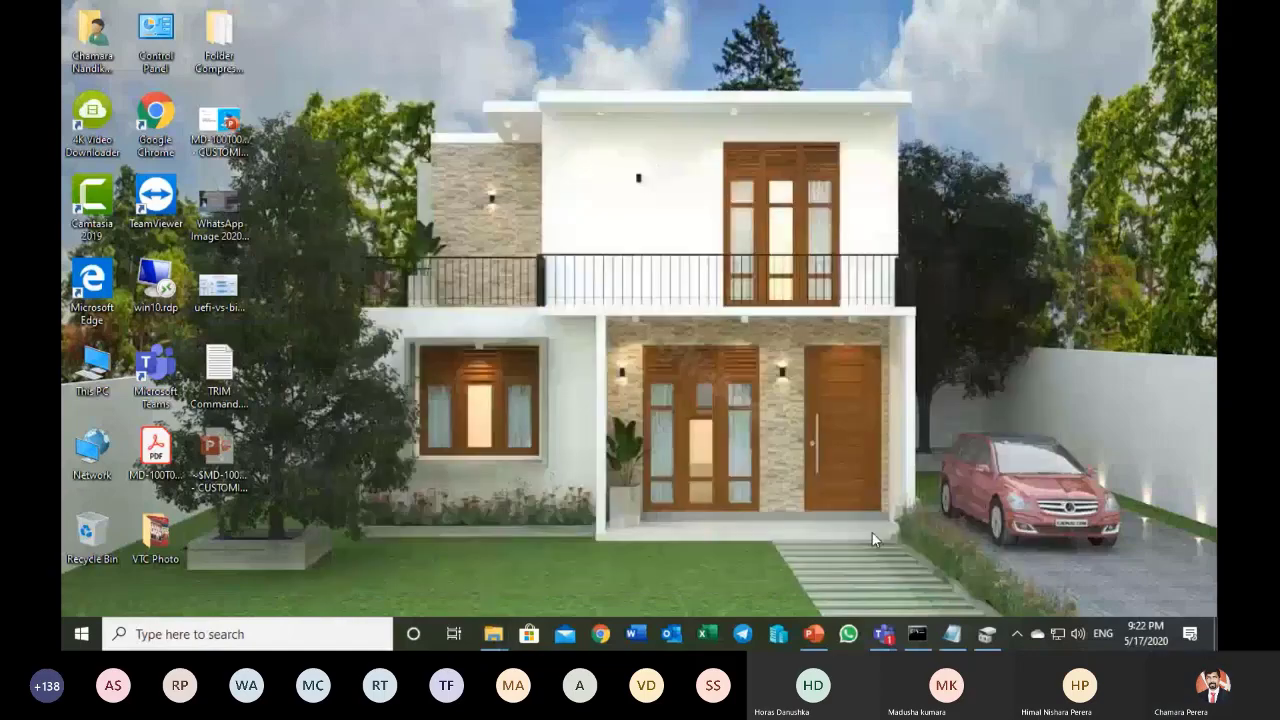
pyautogui.click(813, 634)
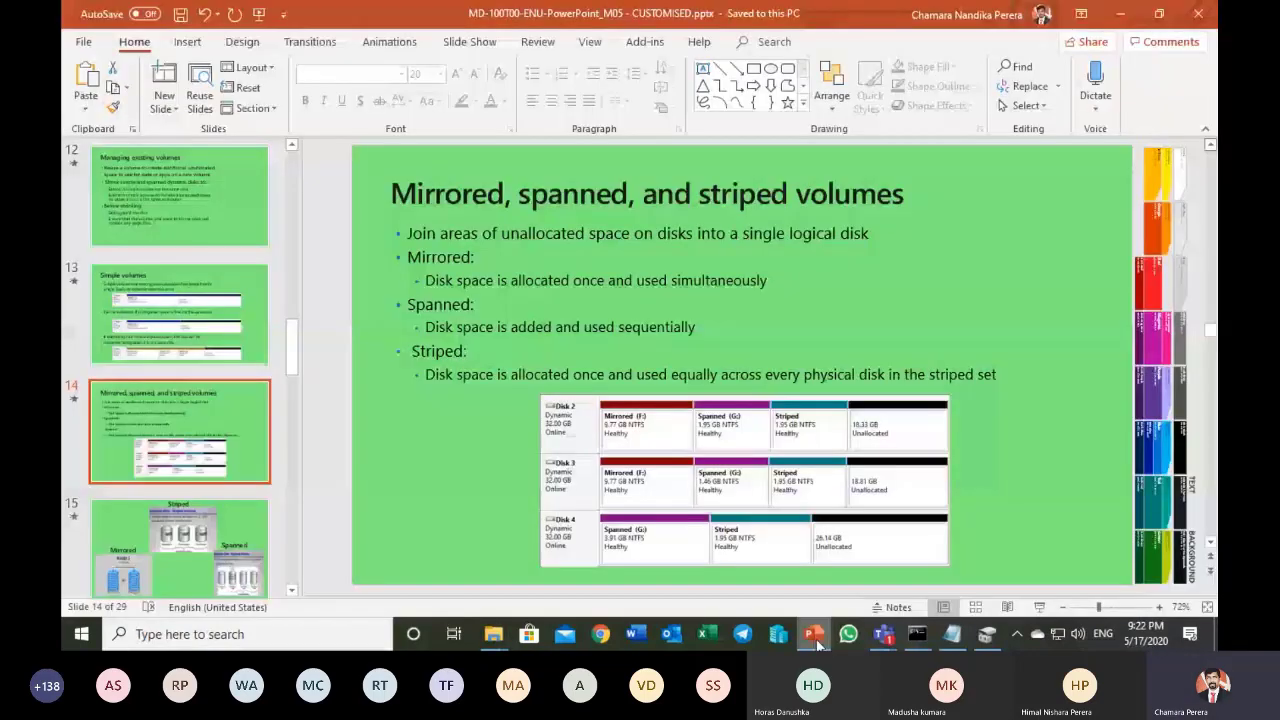
# - Switch to Disk Management and start a new spanned volume on Disk 2's unallocated space, using 25000 MB from that disk
pyautogui.click(986, 634)
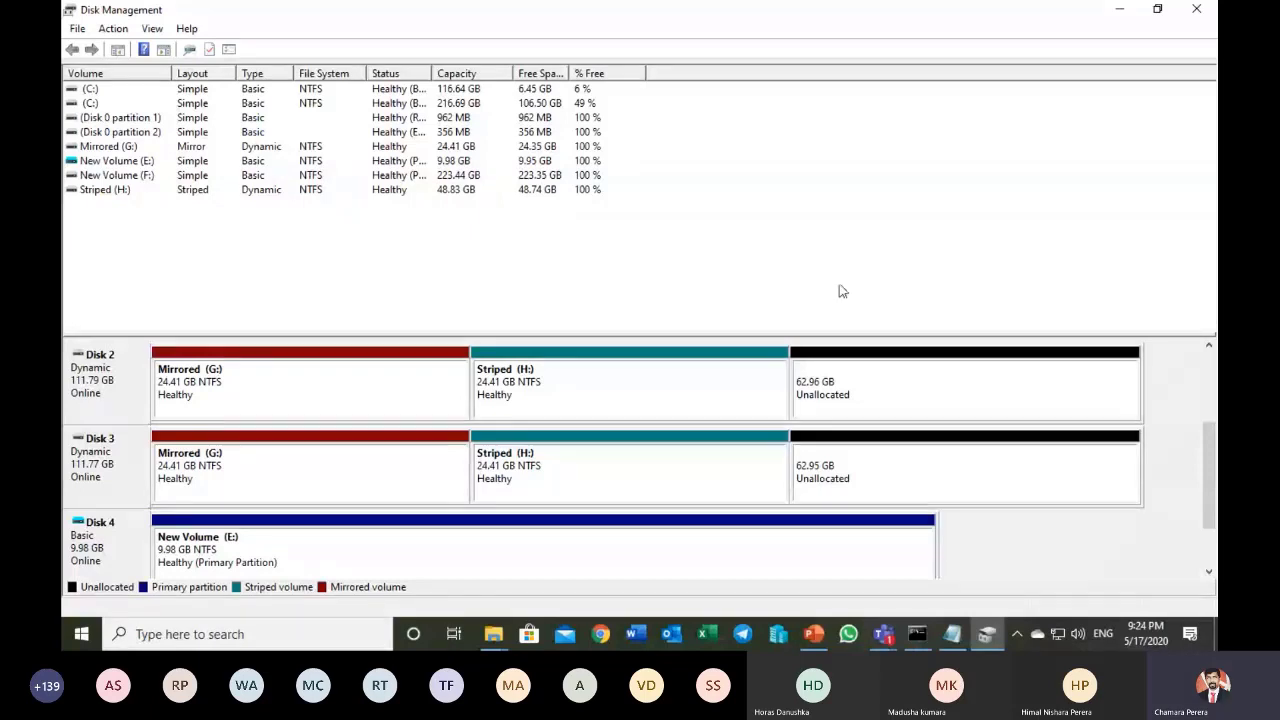
pyautogui.rightClick(875, 375)
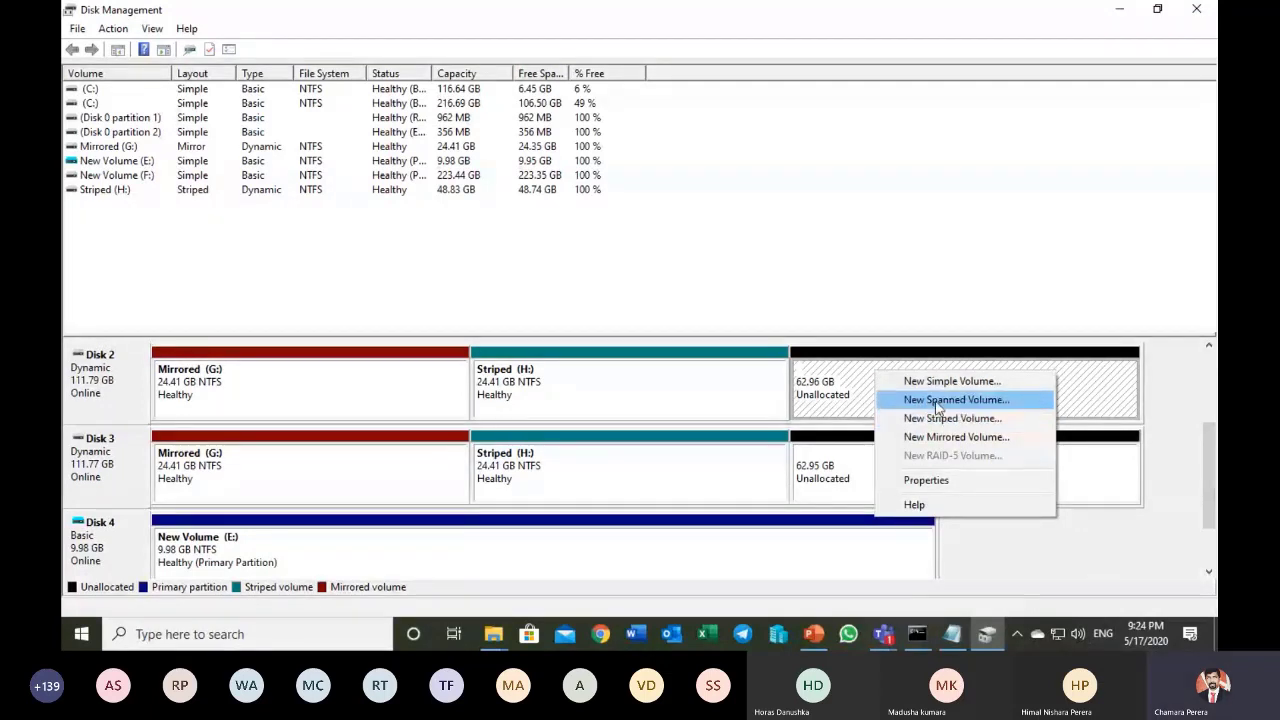
pyautogui.click(937, 400)
pyautogui.click(390, 406)
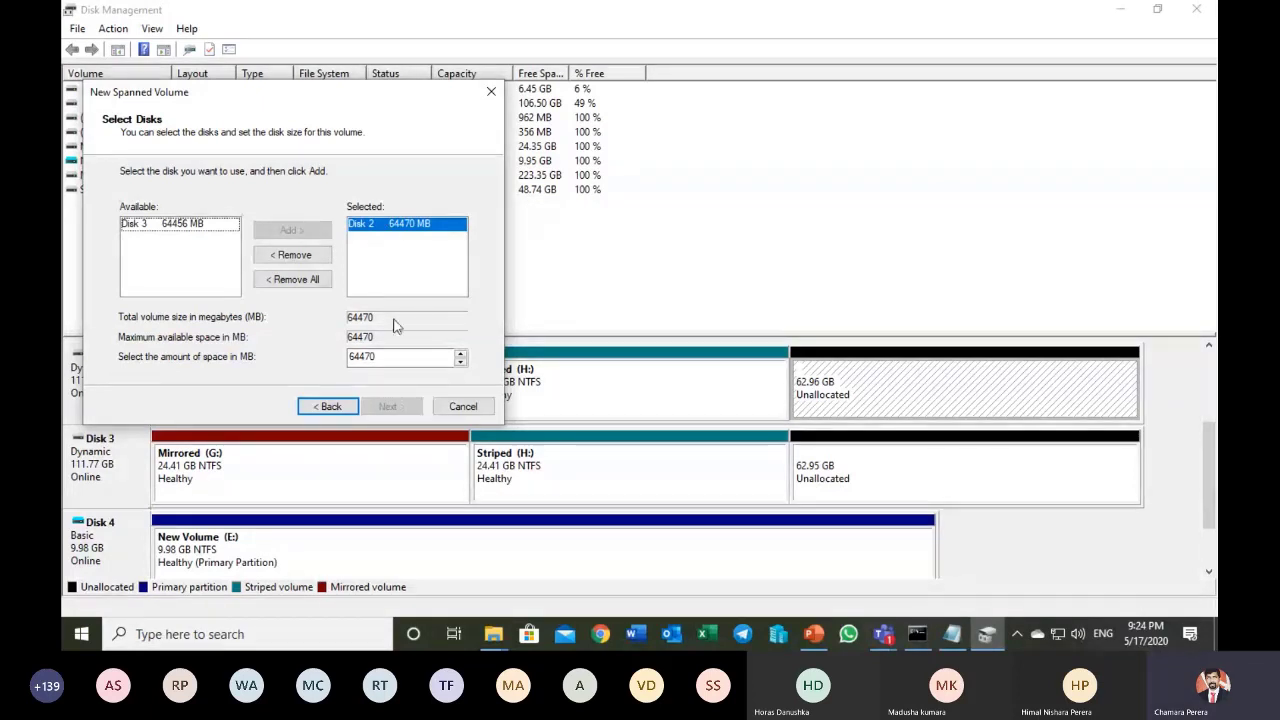
pyautogui.moveTo(386, 356); pyautogui.dragTo(338, 356)
pyautogui.write('2500')
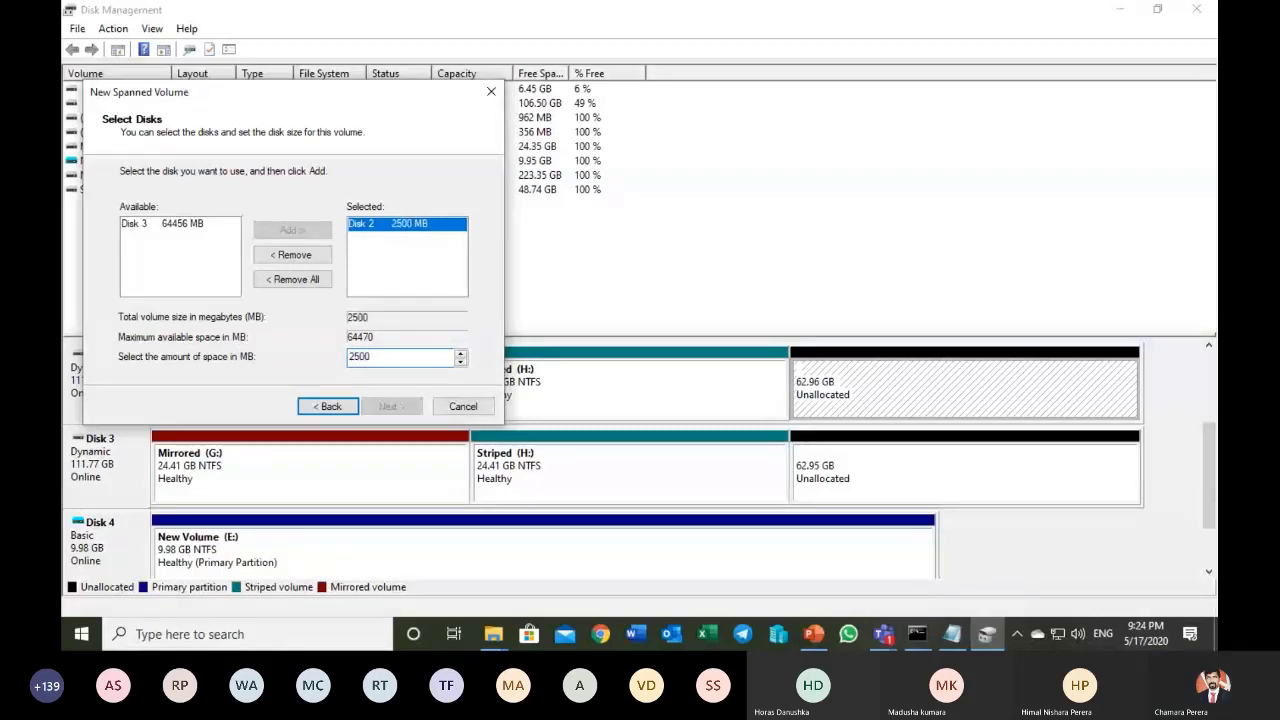
pyautogui.write('0')
# - Add Disk 3 to the spanned volume with 30000 MB of space and continue to the drive letter settings
pyautogui.click(234, 226)
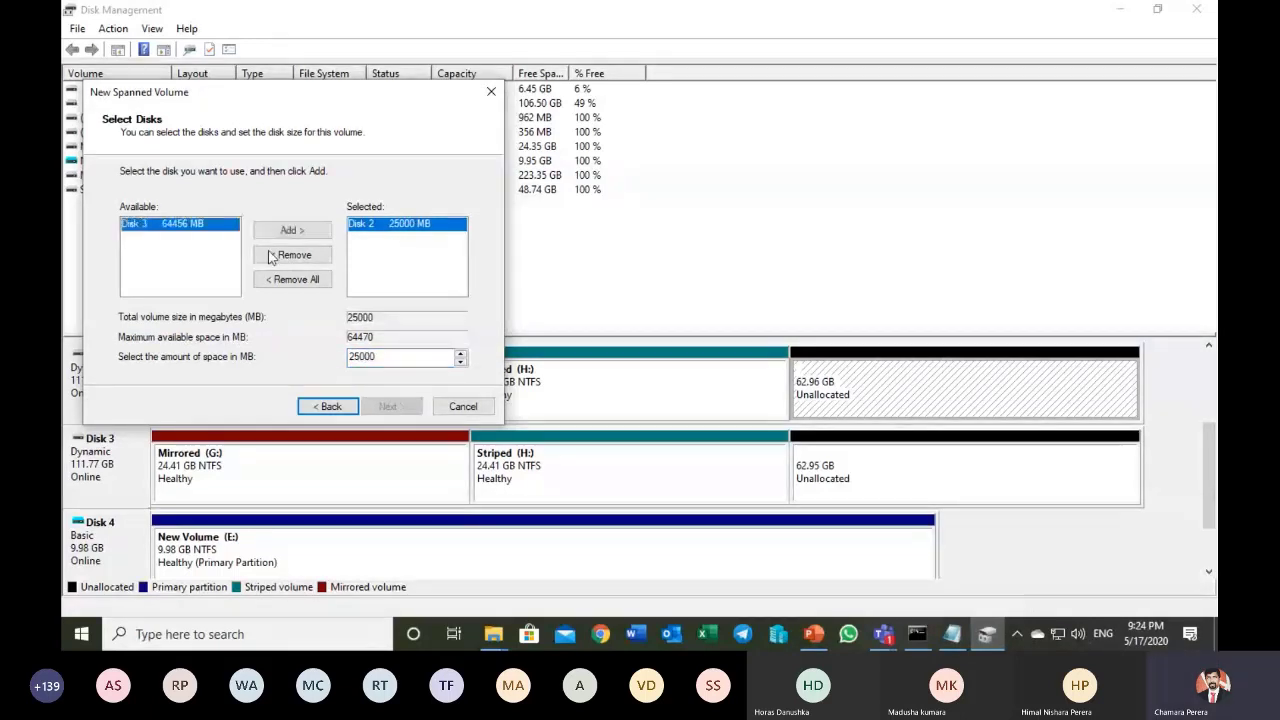
pyautogui.click(285, 231)
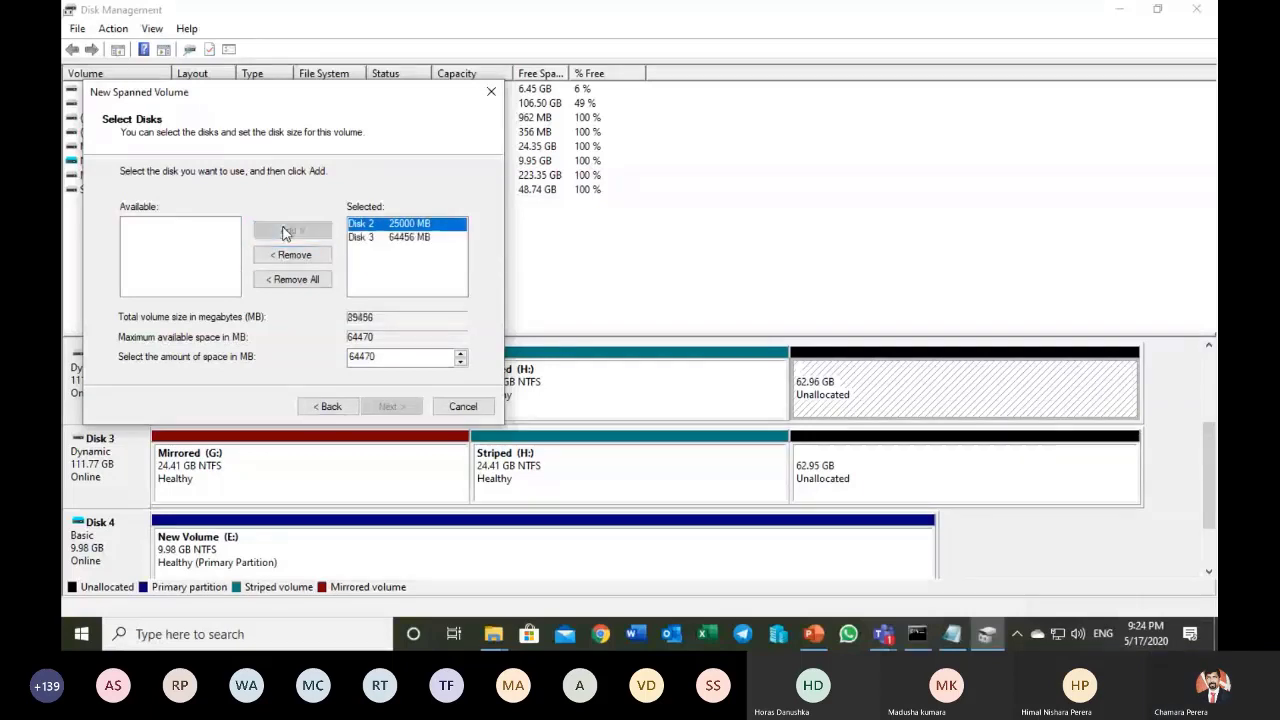
pyautogui.click(352, 238)
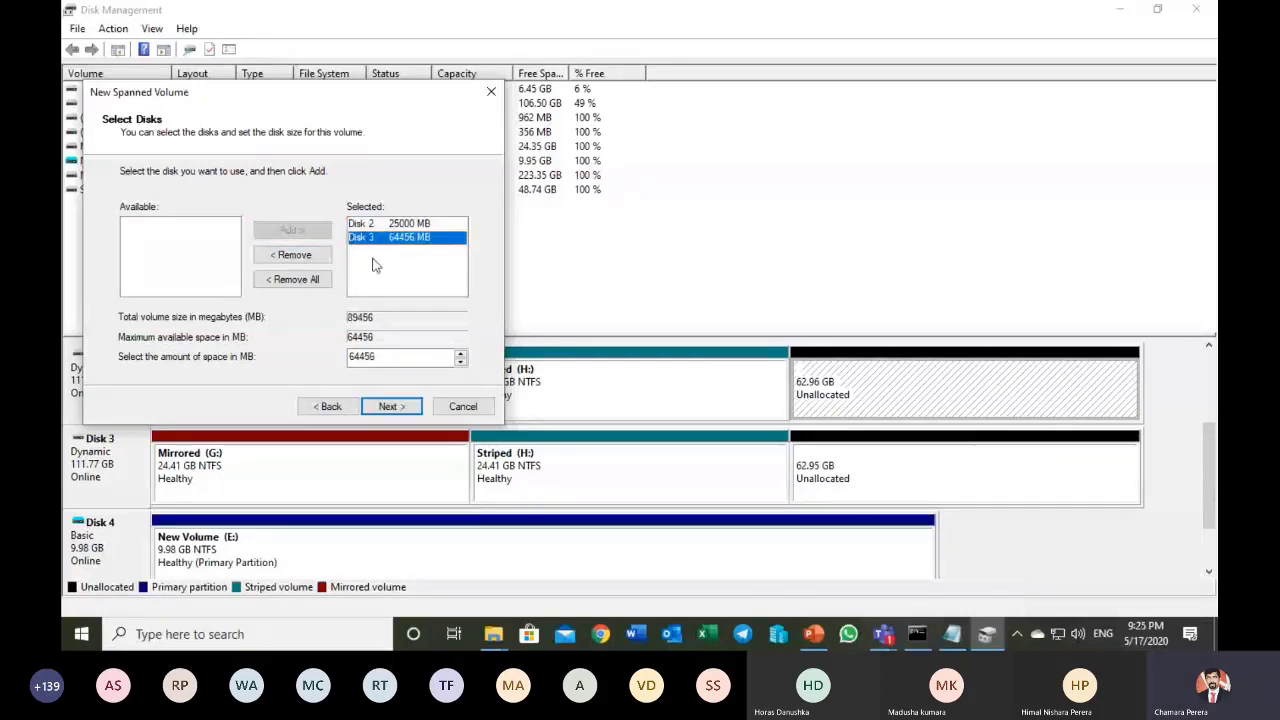
pyautogui.moveTo(380, 357); pyautogui.dragTo(321, 345)
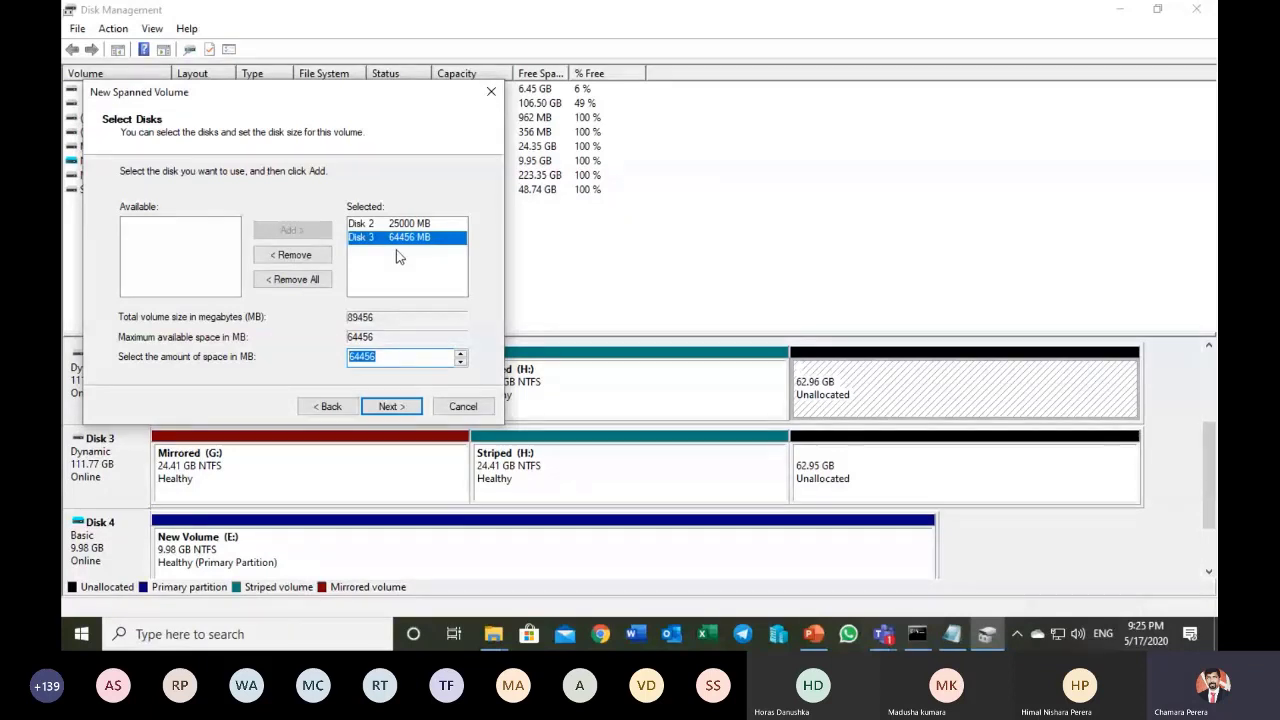
pyautogui.write('30000')
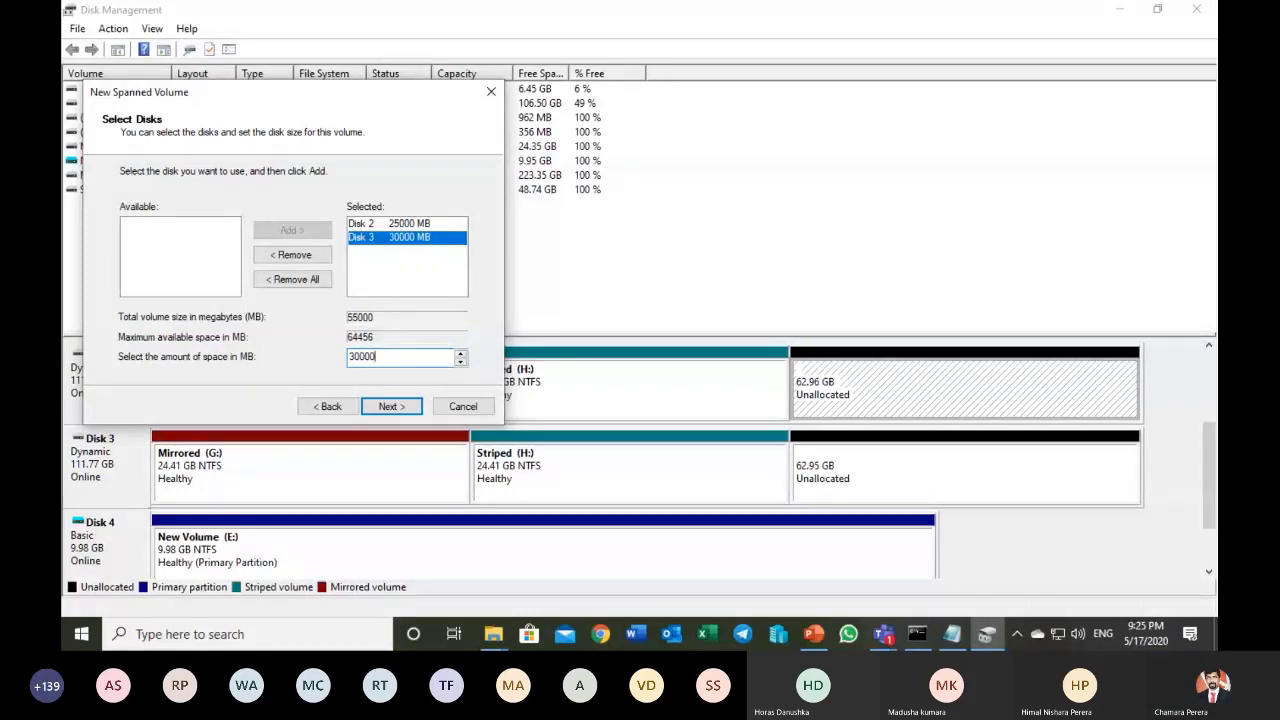
pyautogui.click(404, 410)
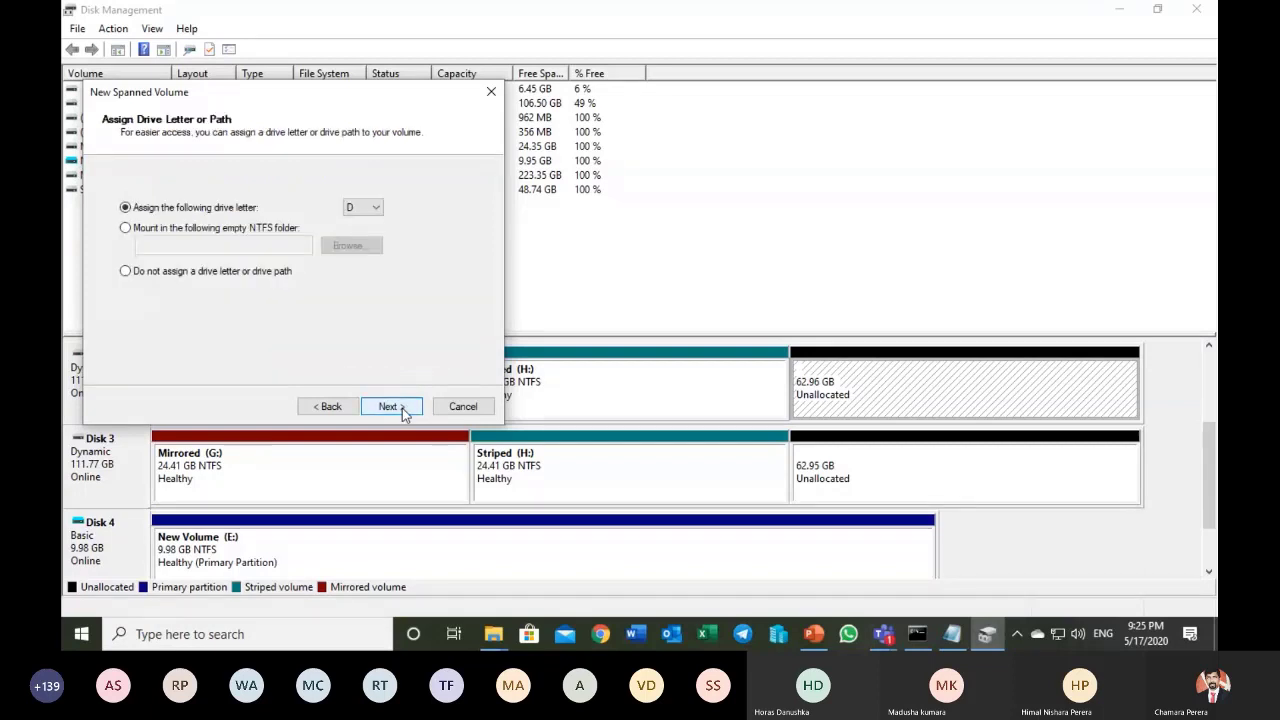
# - Assign drive letter J to the new spanned volume and continue to the format settings
pyautogui.click(360, 208)
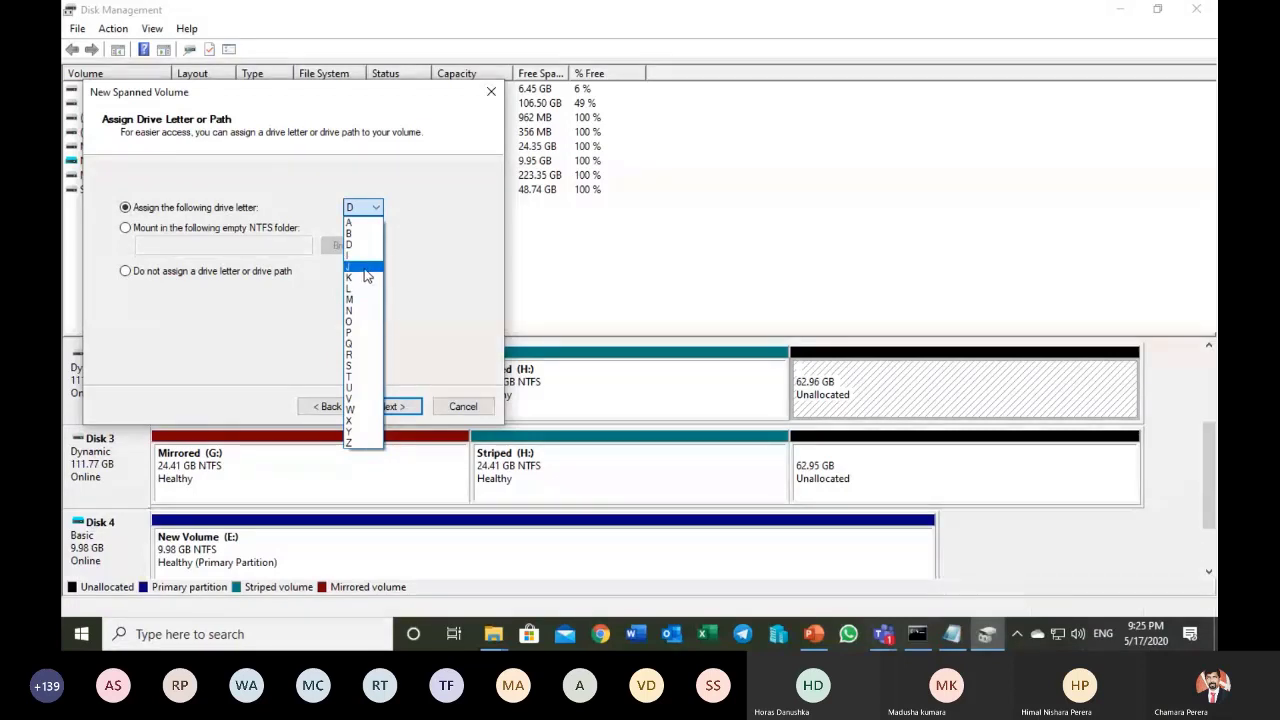
pyautogui.click(366, 266)
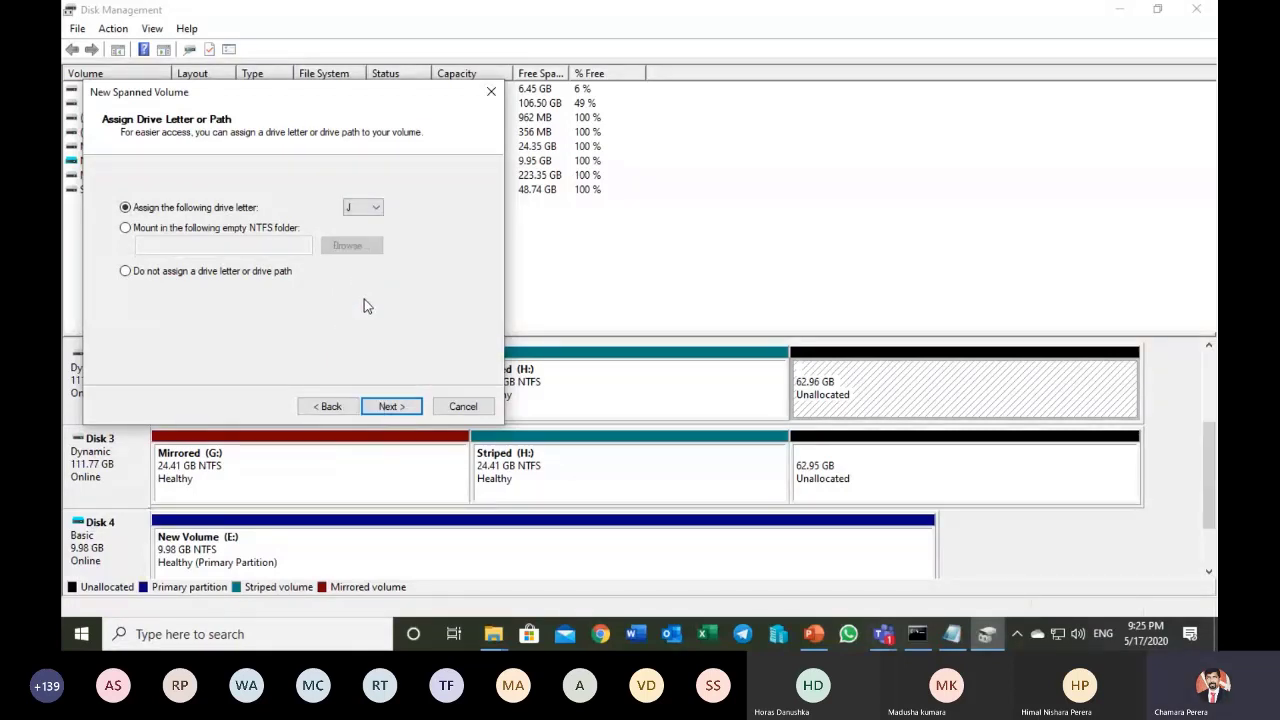
pyautogui.click(388, 407)
# - Label the spanned volume Spanned with quick format enabled, and finish creating it, closing its folder window
pyautogui.click(246, 320)
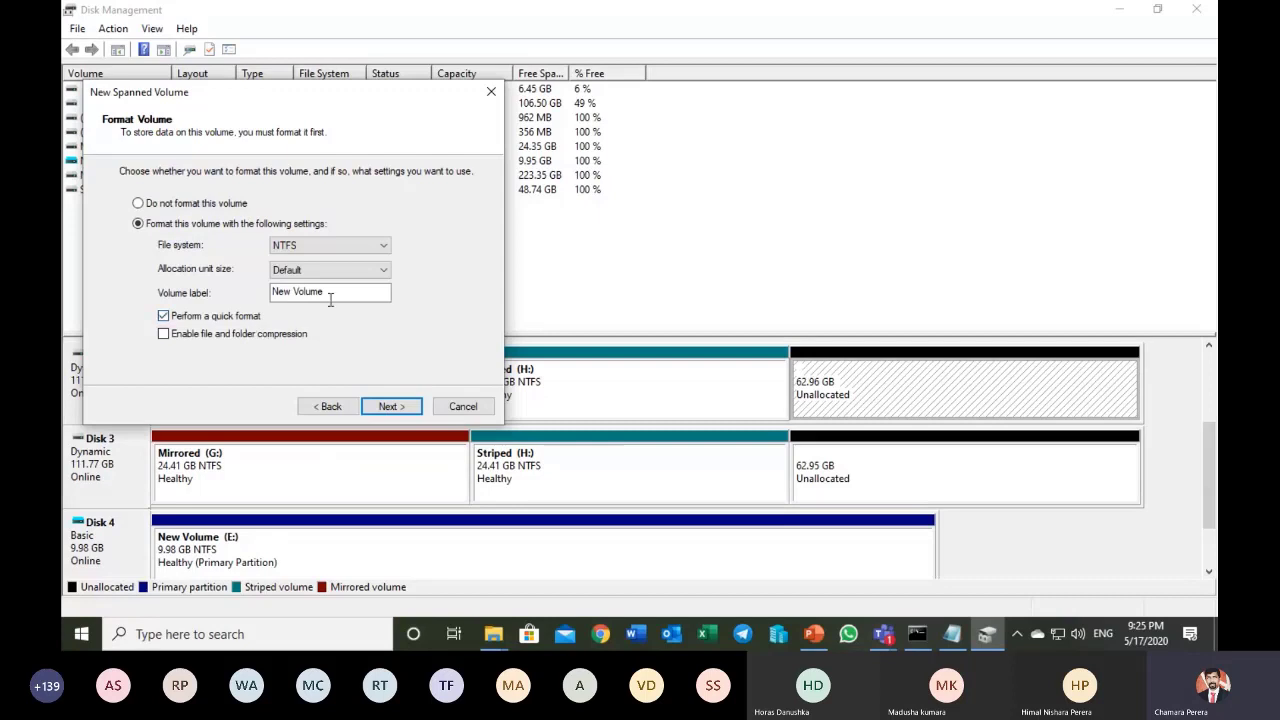
pyautogui.moveTo(335, 291); pyautogui.dragTo(262, 291)
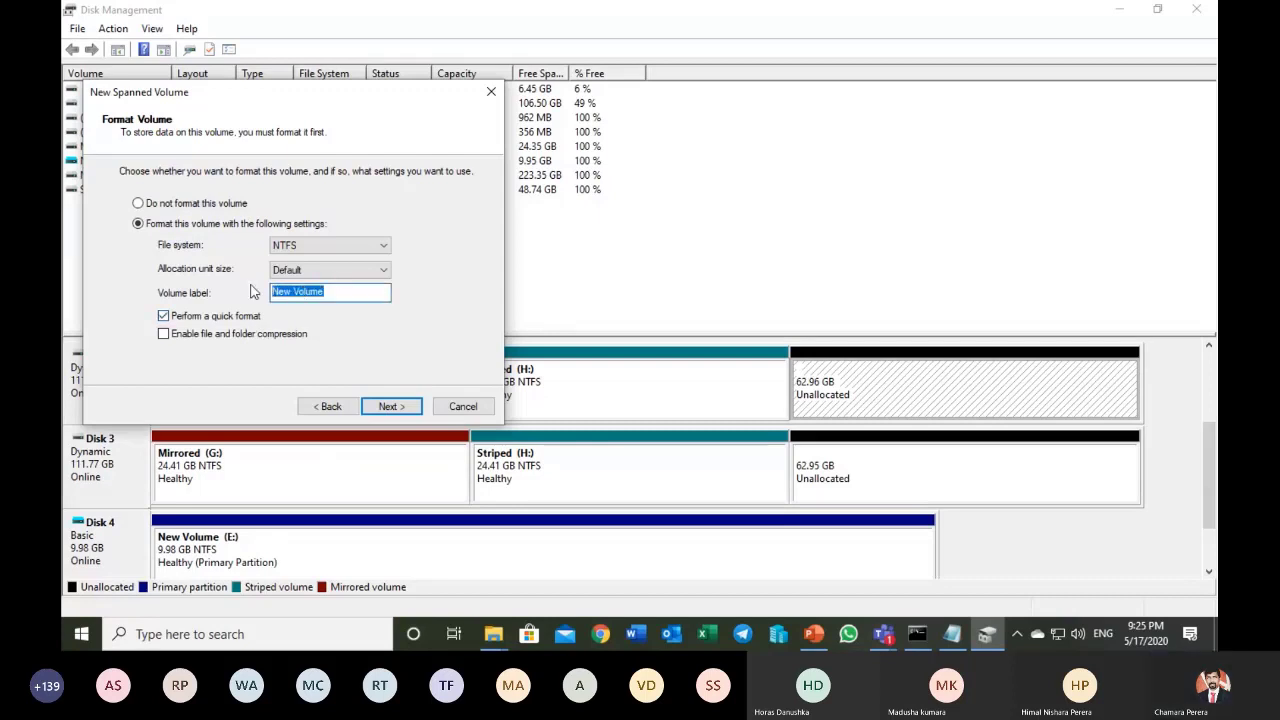
pyautogui.write('Spa')
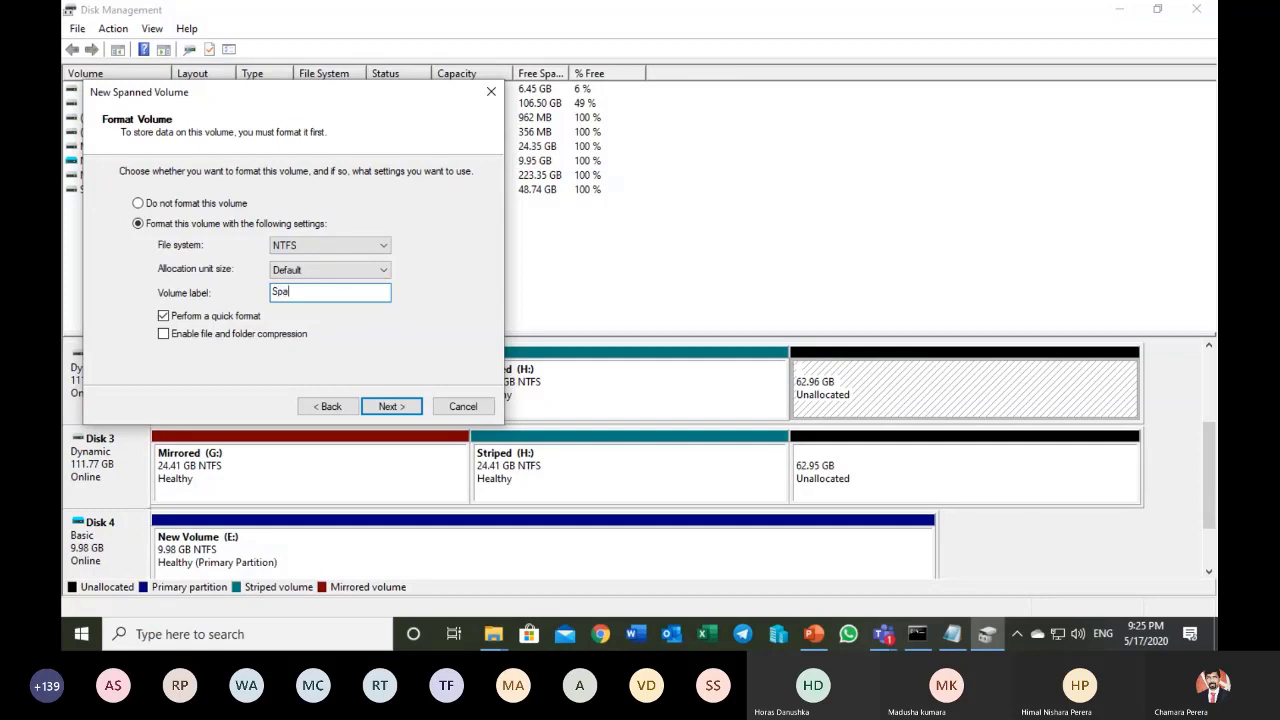
pyautogui.write('nned')
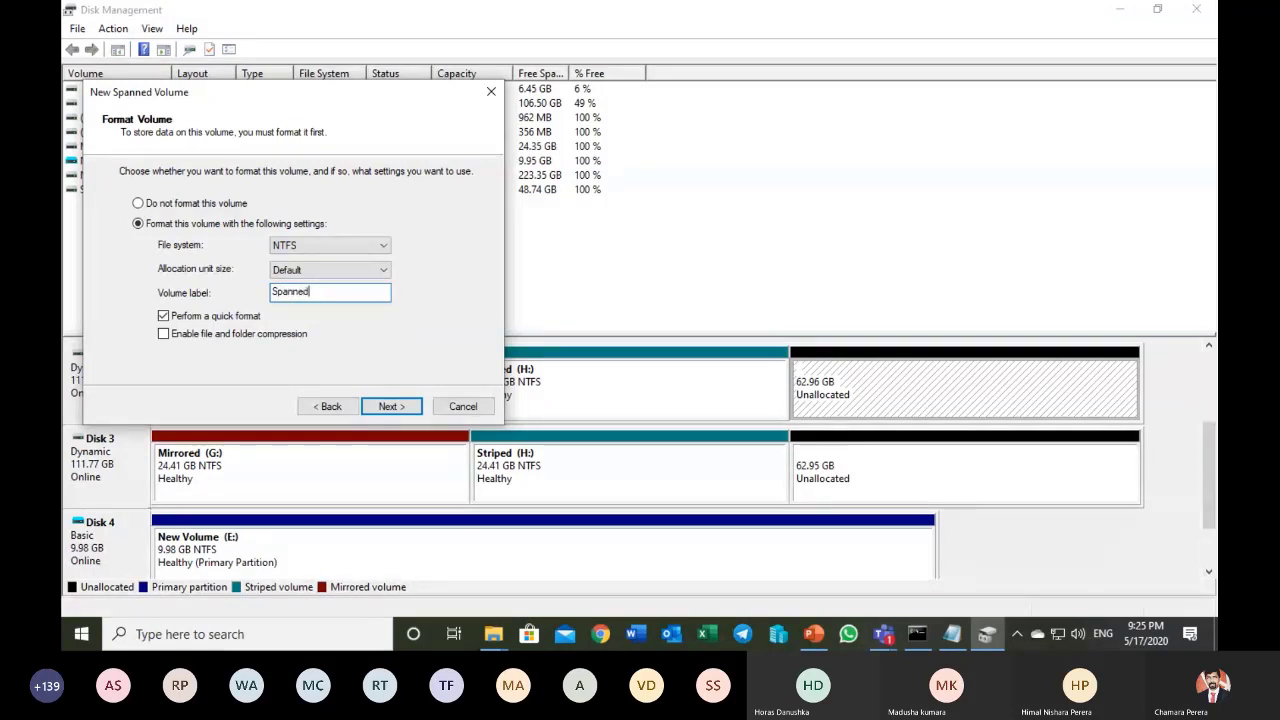
pyautogui.click(380, 408)
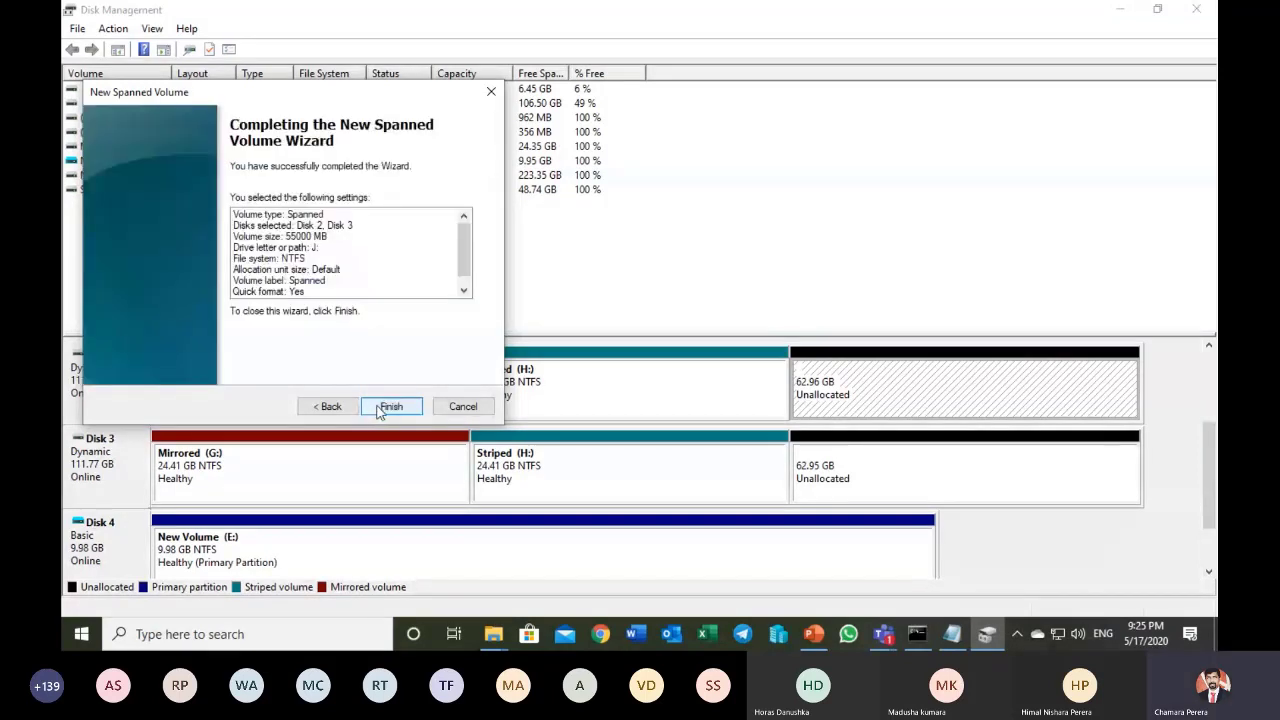
pyautogui.click(378, 405)
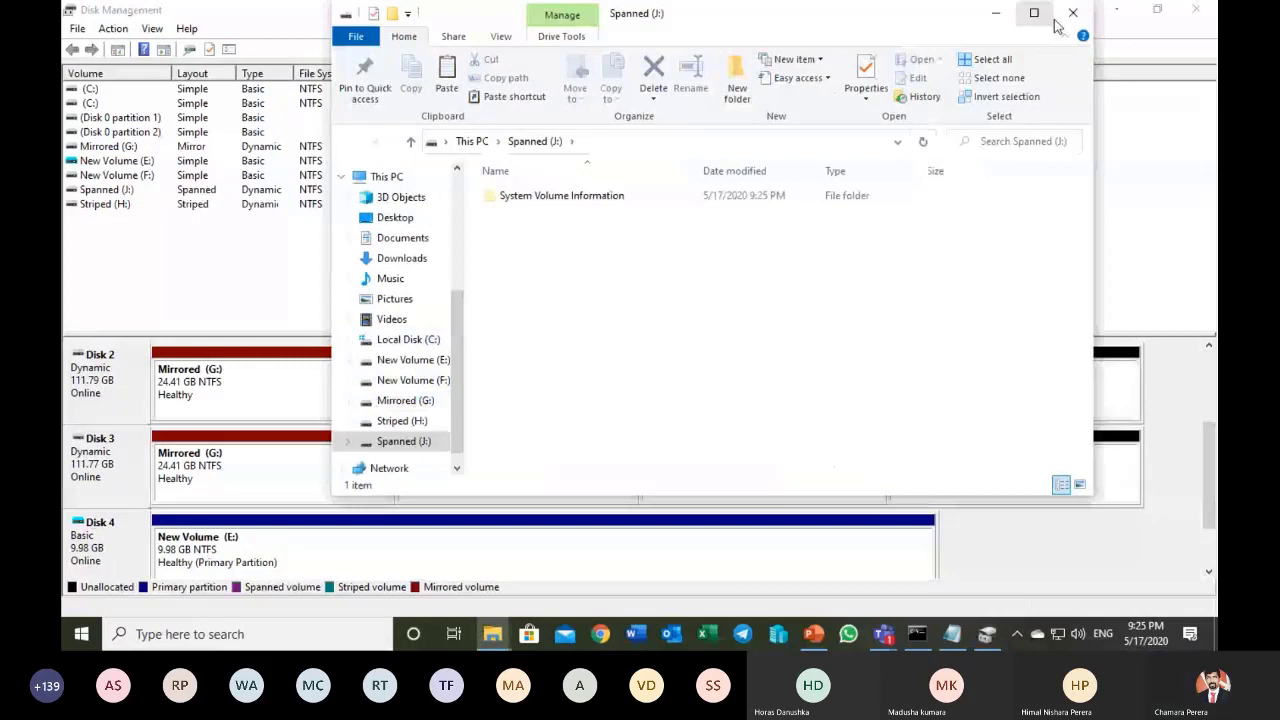
pyautogui.click(1073, 13)
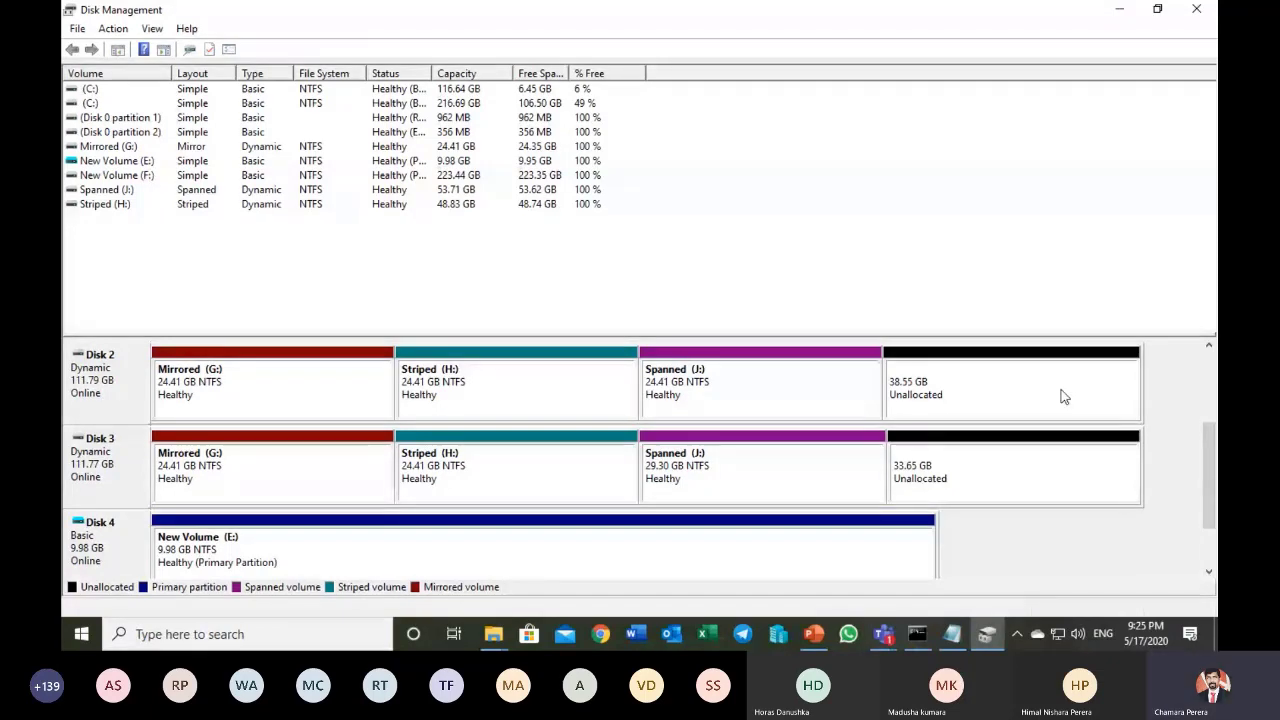
# - Open This PC from the desktop and check the capacity and free space of the Spanned (J:) drive
pyautogui.click(1121, 9)
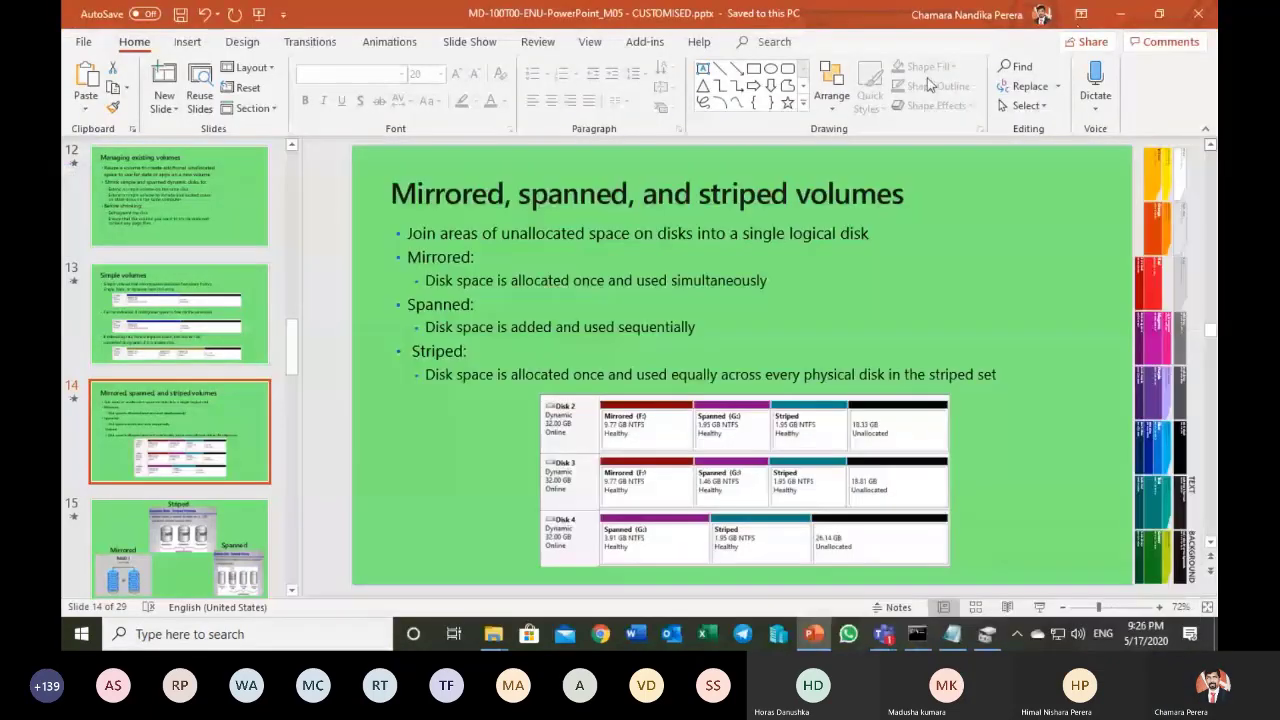
pyautogui.click(1121, 13)
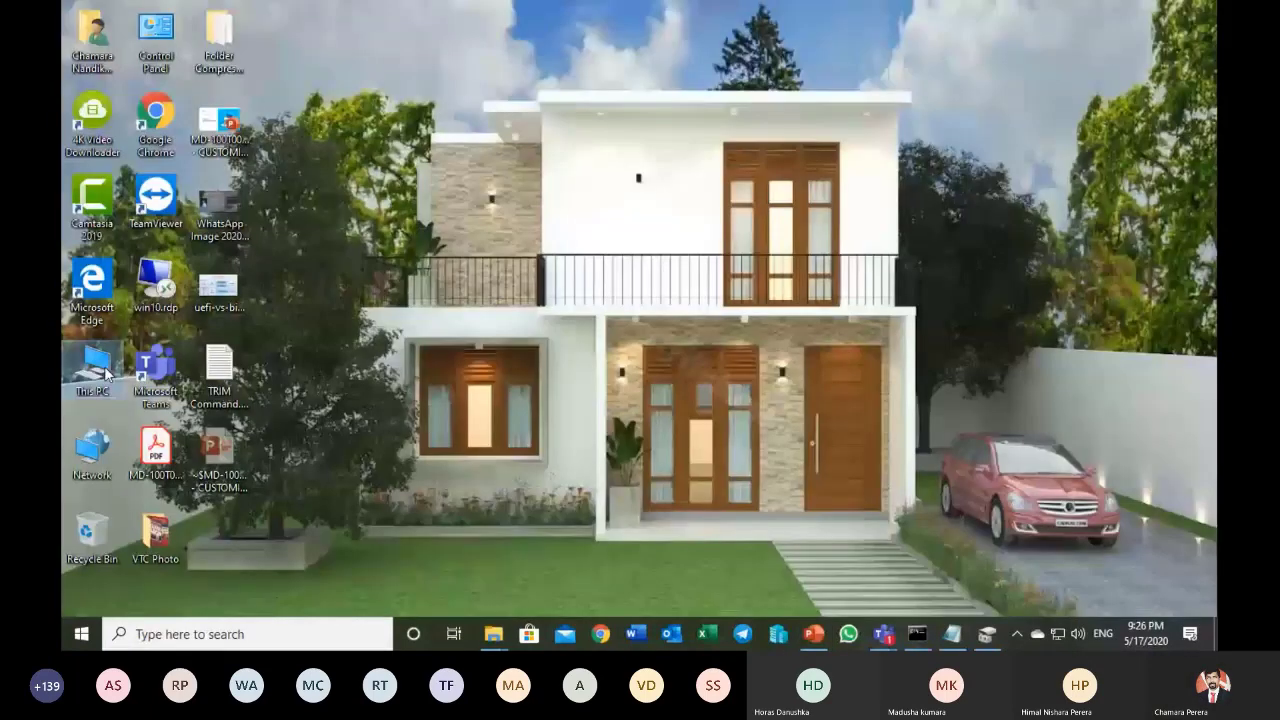
pyautogui.doubleClick(106, 373)
pyautogui.click(880, 476)
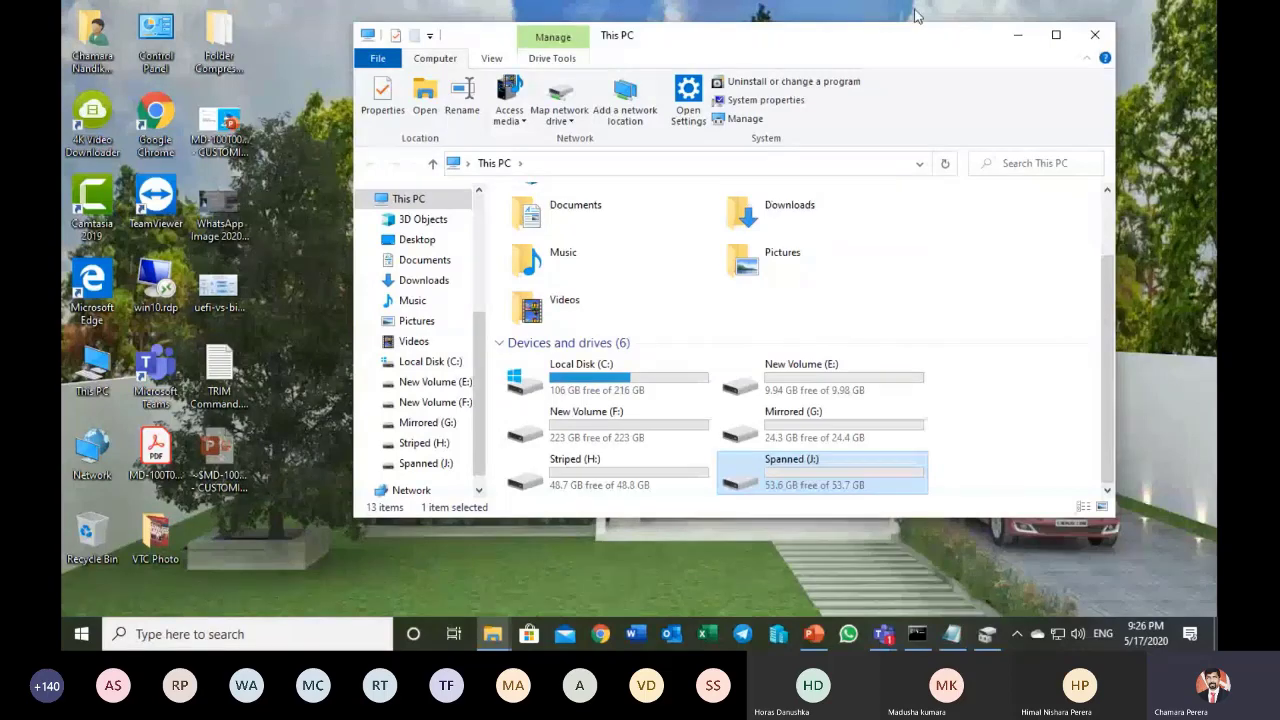
pyautogui.click(1018, 36)
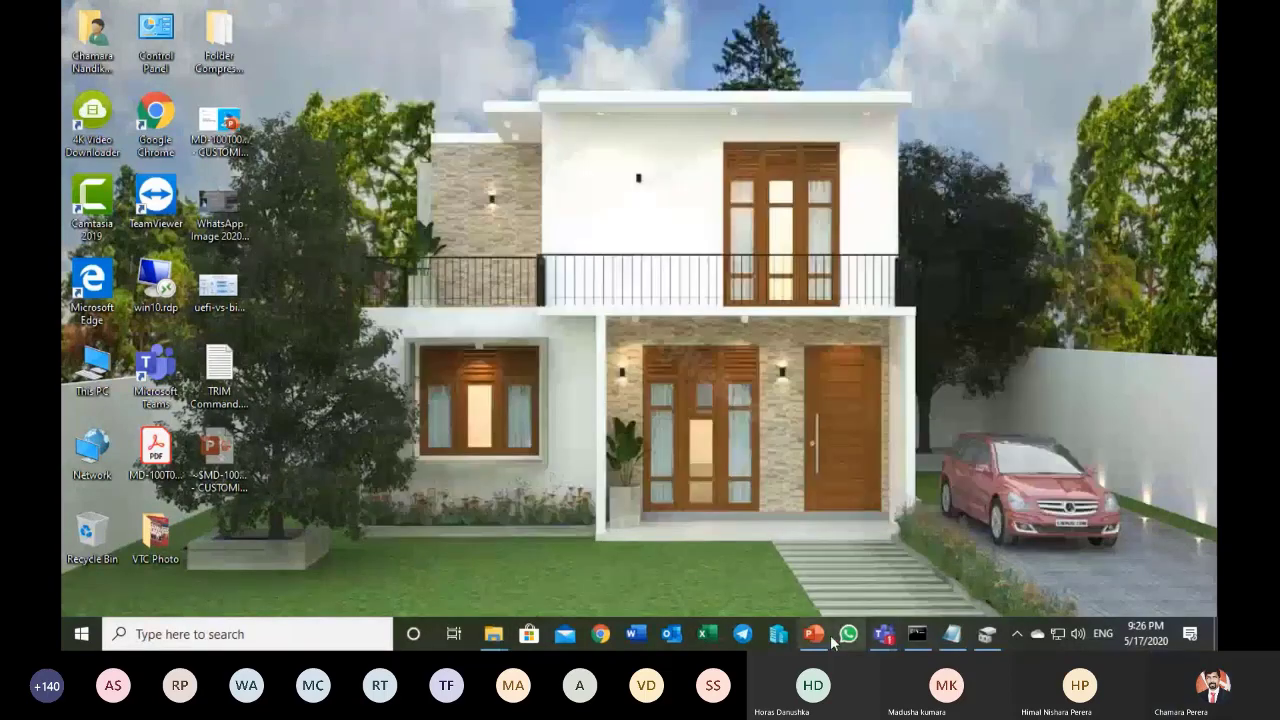
# - In Disk Management, start a new simple volume on Disk 2's unallocated space, keeping the full 39470 MB size
pyautogui.click(988, 640)
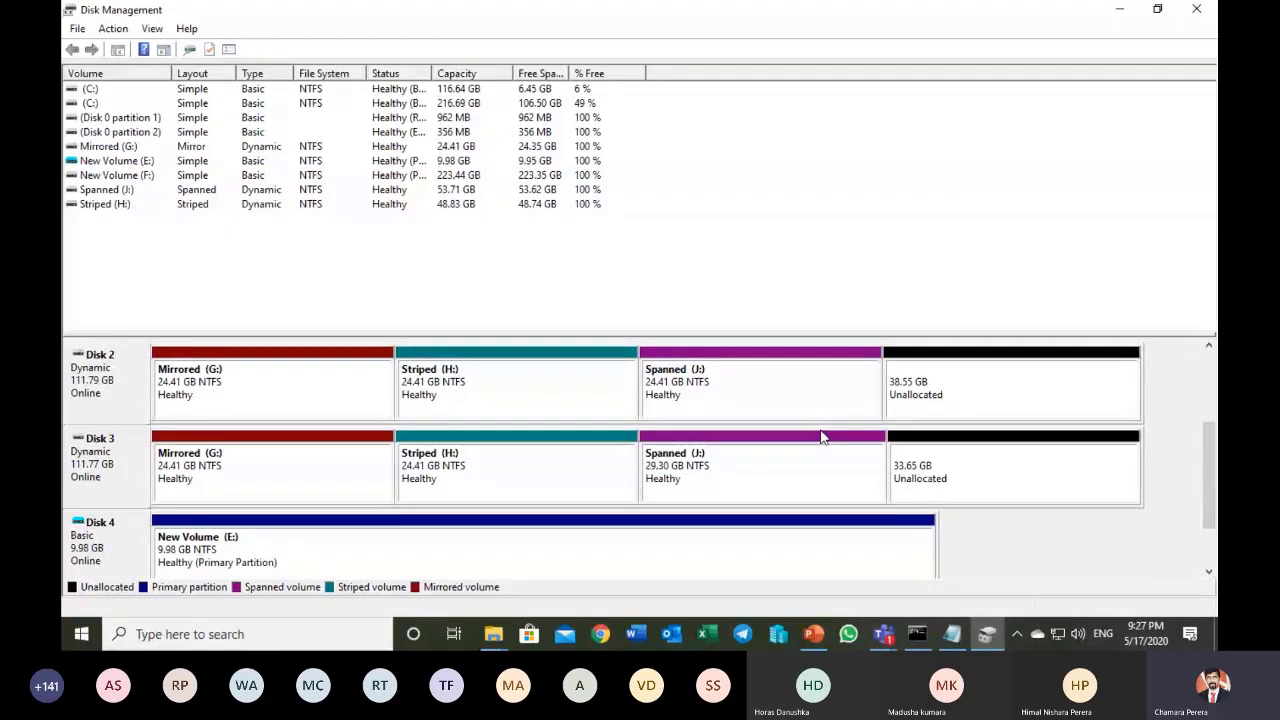
pyautogui.rightClick(925, 376)
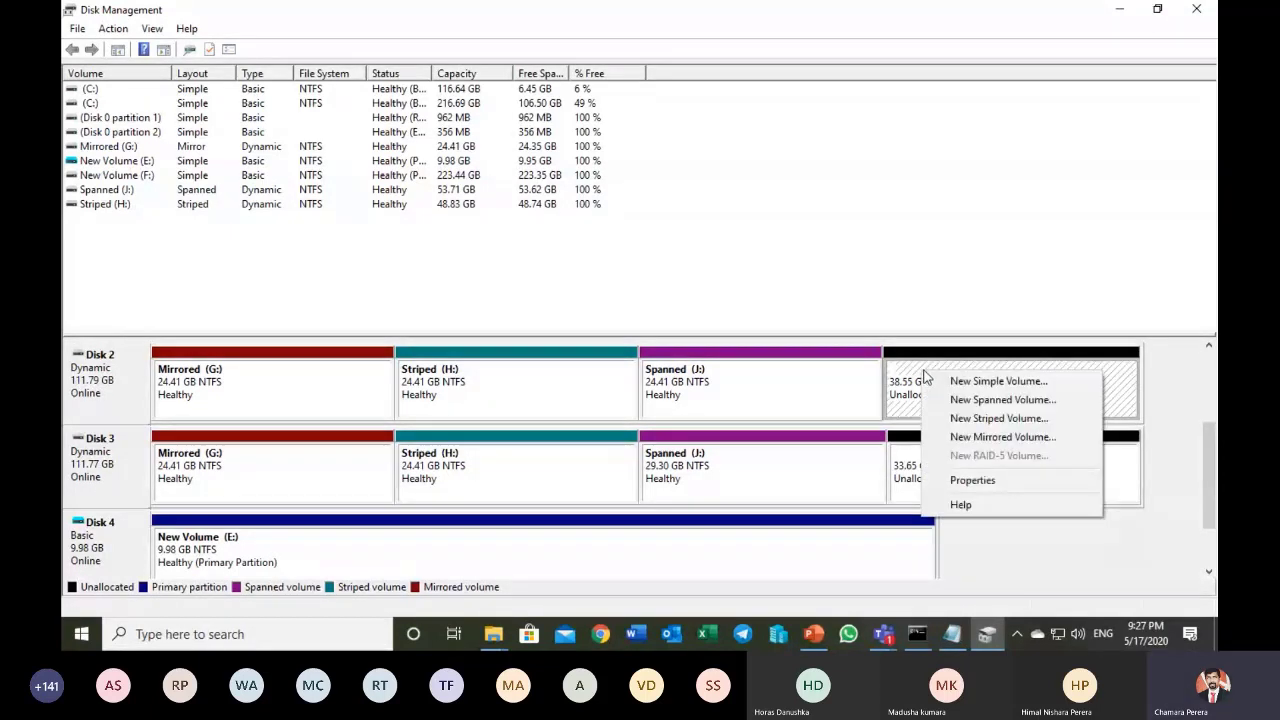
pyautogui.click(955, 388)
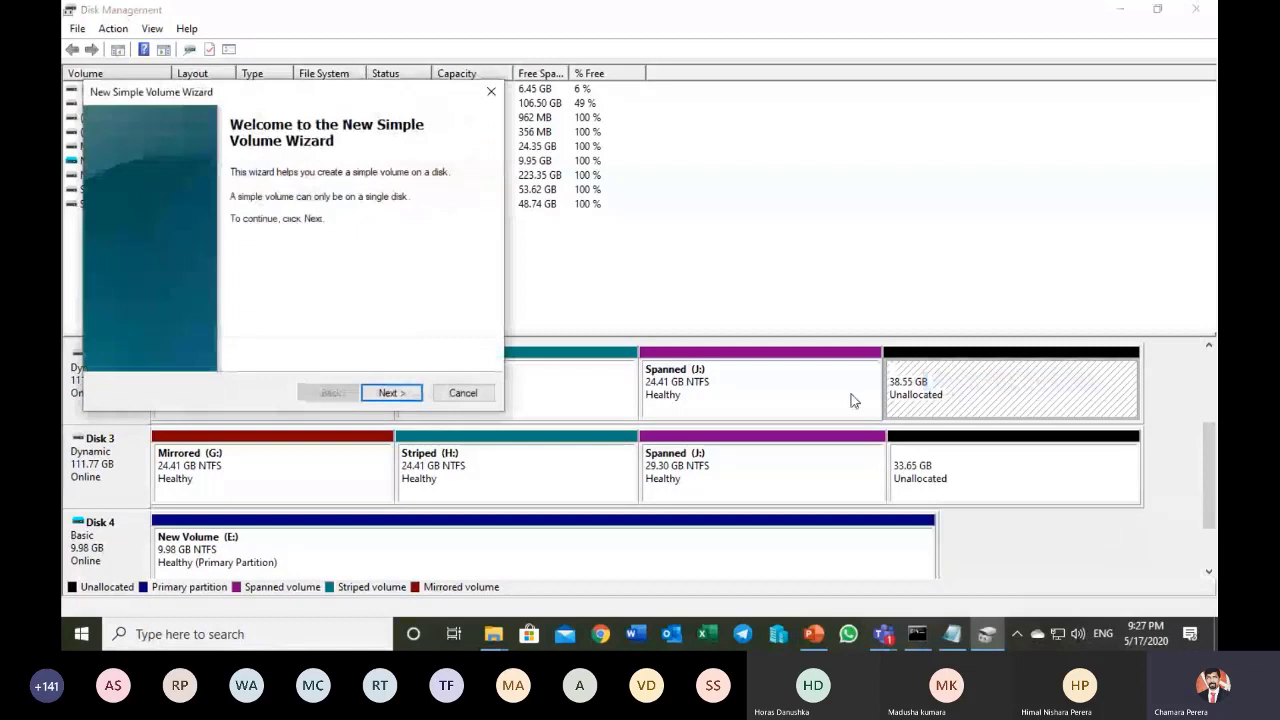
pyautogui.click(392, 393)
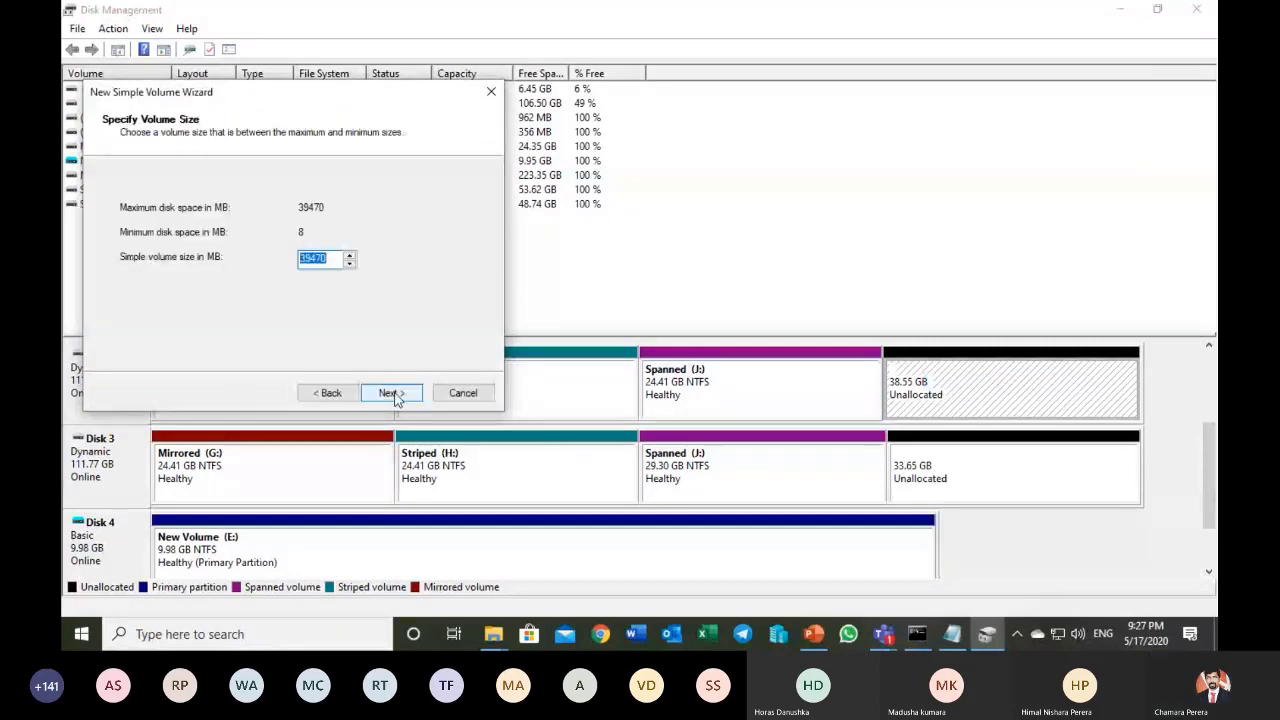
pyautogui.click(392, 393)
# - Assign drive letter K to the simple volume and finish creating it with NTFS, quick format, and the label New Volume
pyautogui.click(362, 209)
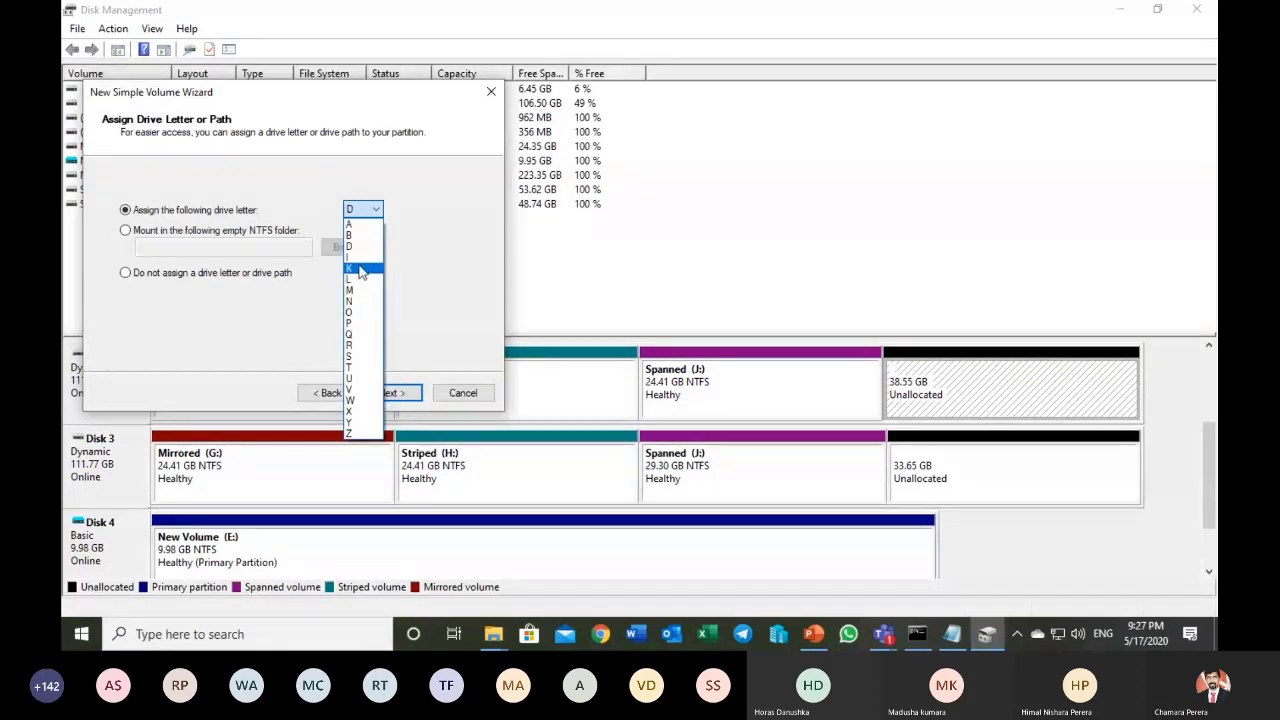
pyautogui.click(361, 269)
pyautogui.click(404, 392)
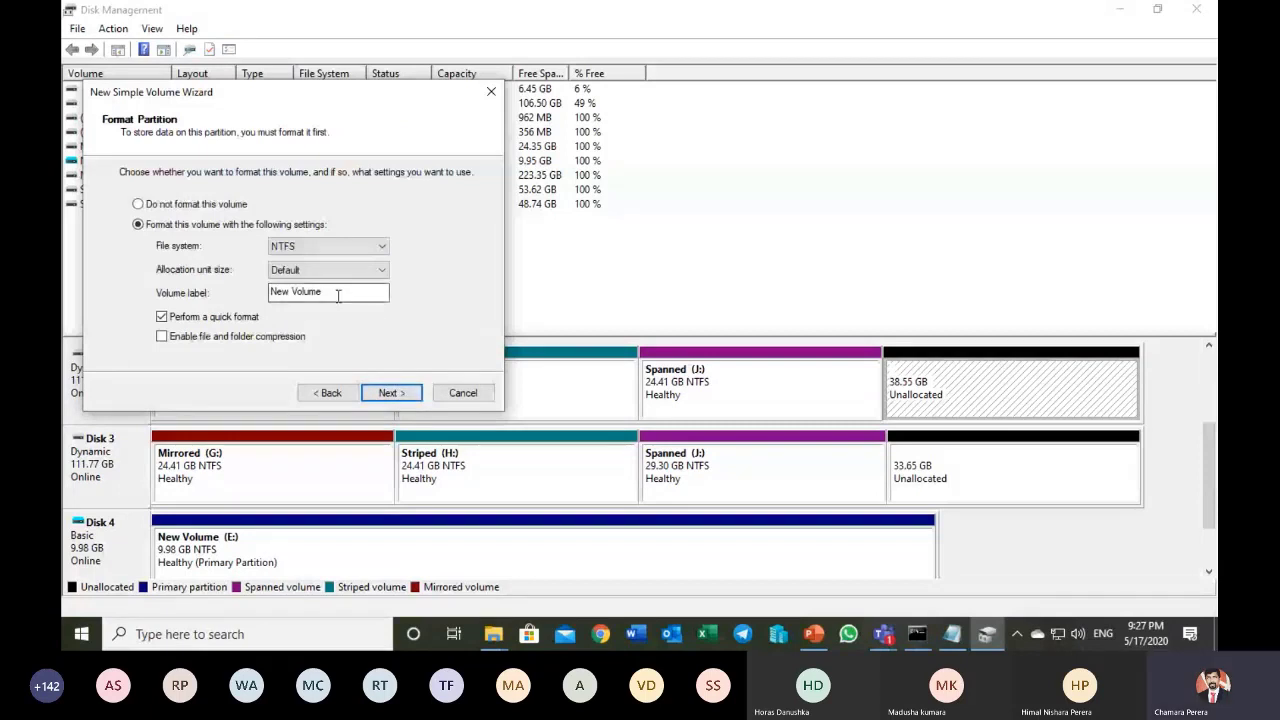
pyautogui.moveTo(338, 296); pyautogui.dragTo(238, 291)
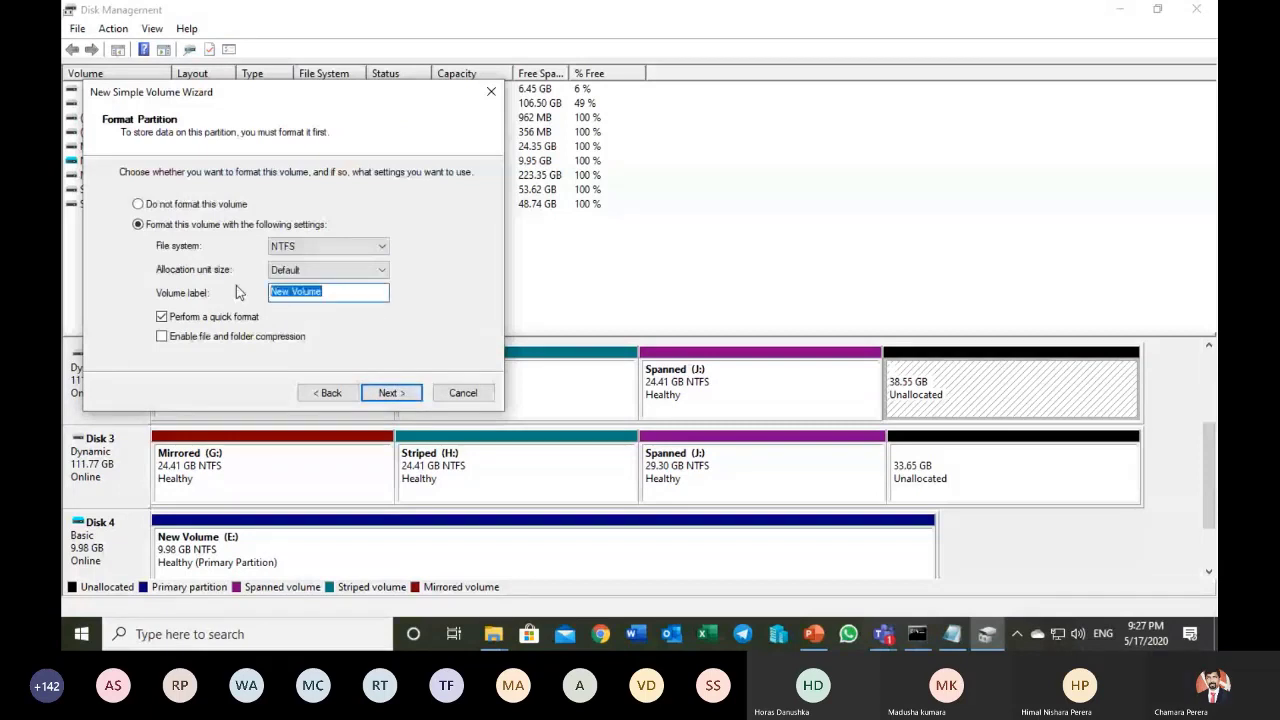
pyautogui.click(381, 395)
pyautogui.click(384, 394)
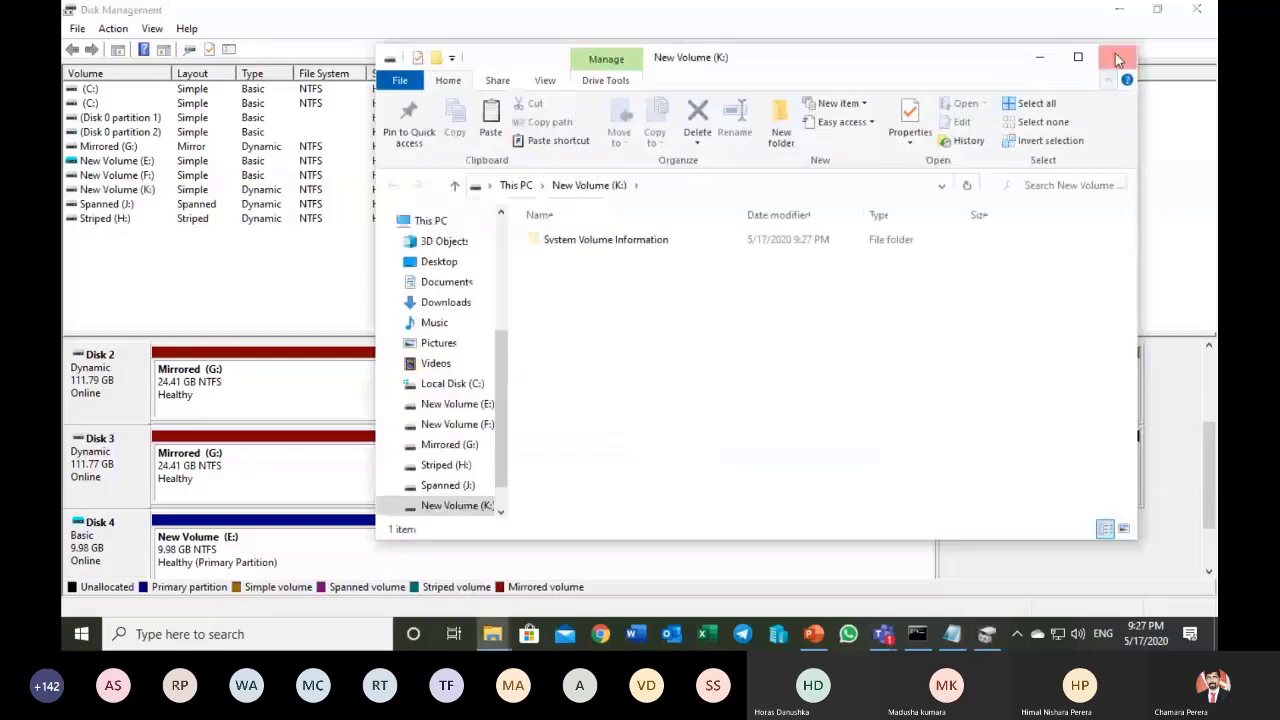
# - Close the K: folder window and start a new simple volume on Disk 3's unallocated space, keeping the full 34456 MB size
pyautogui.click(1118, 58)
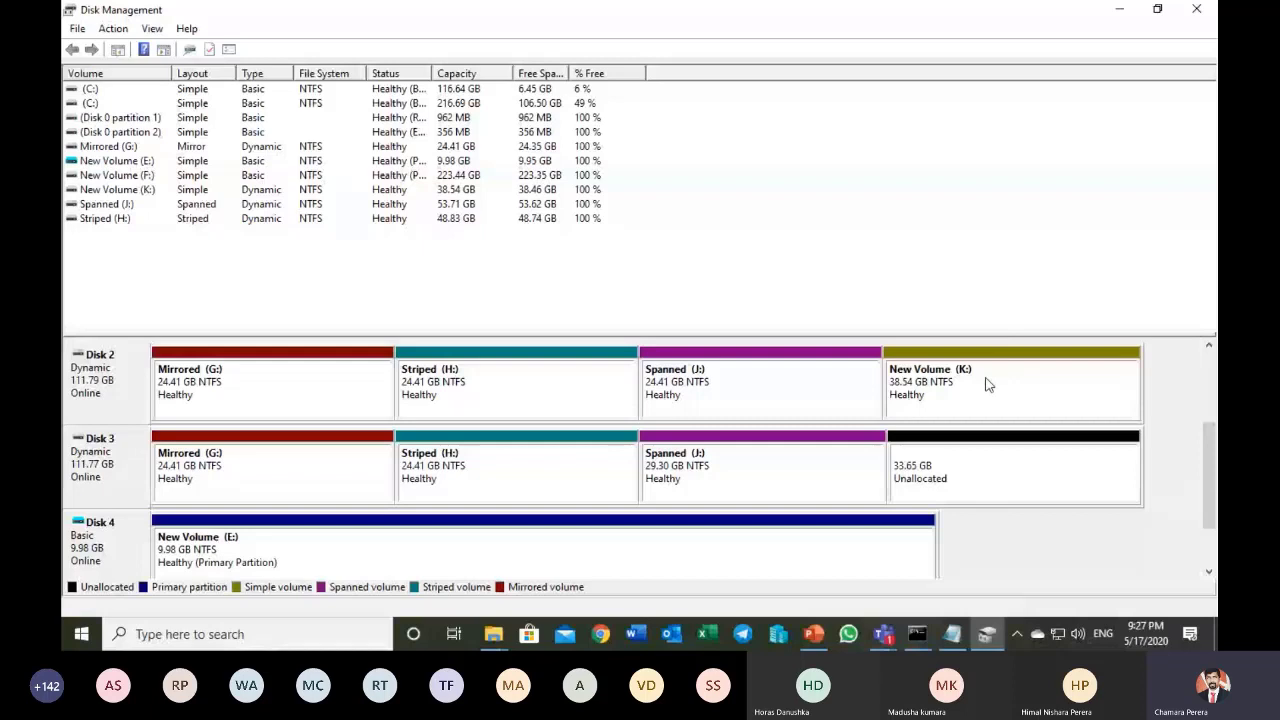
pyautogui.rightClick(1000, 457)
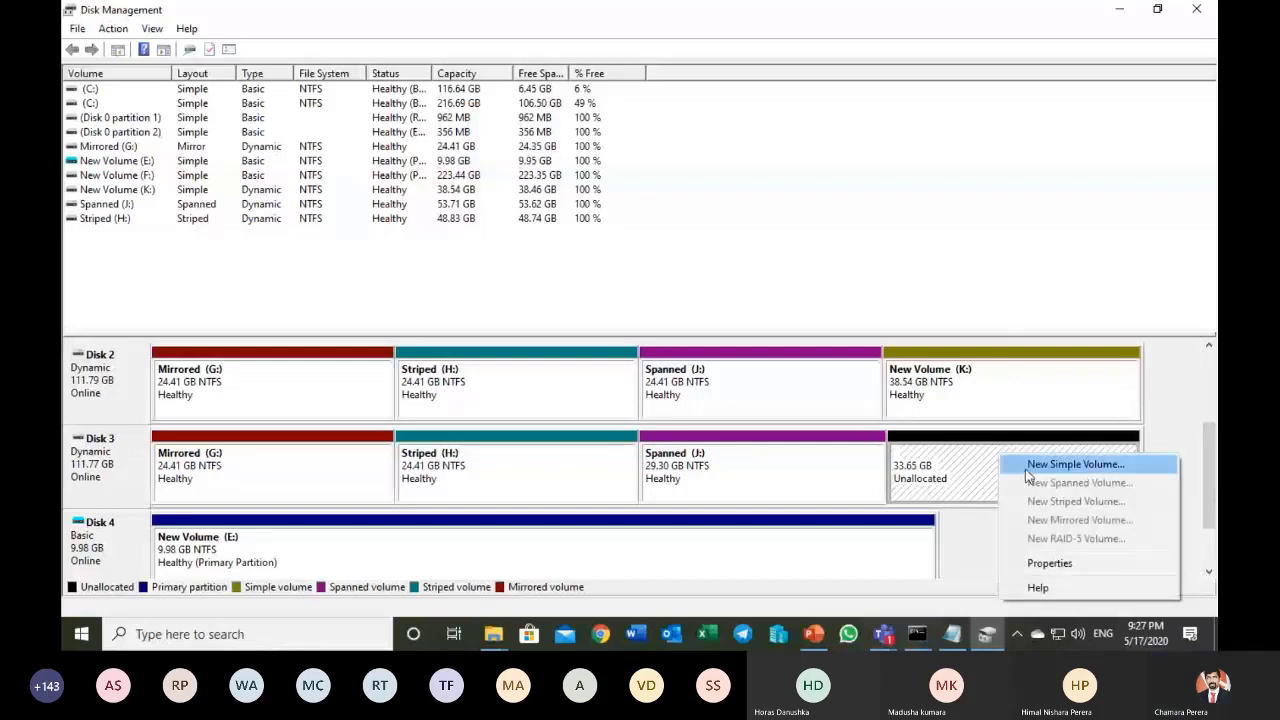
pyautogui.click(1027, 471)
pyautogui.click(390, 393)
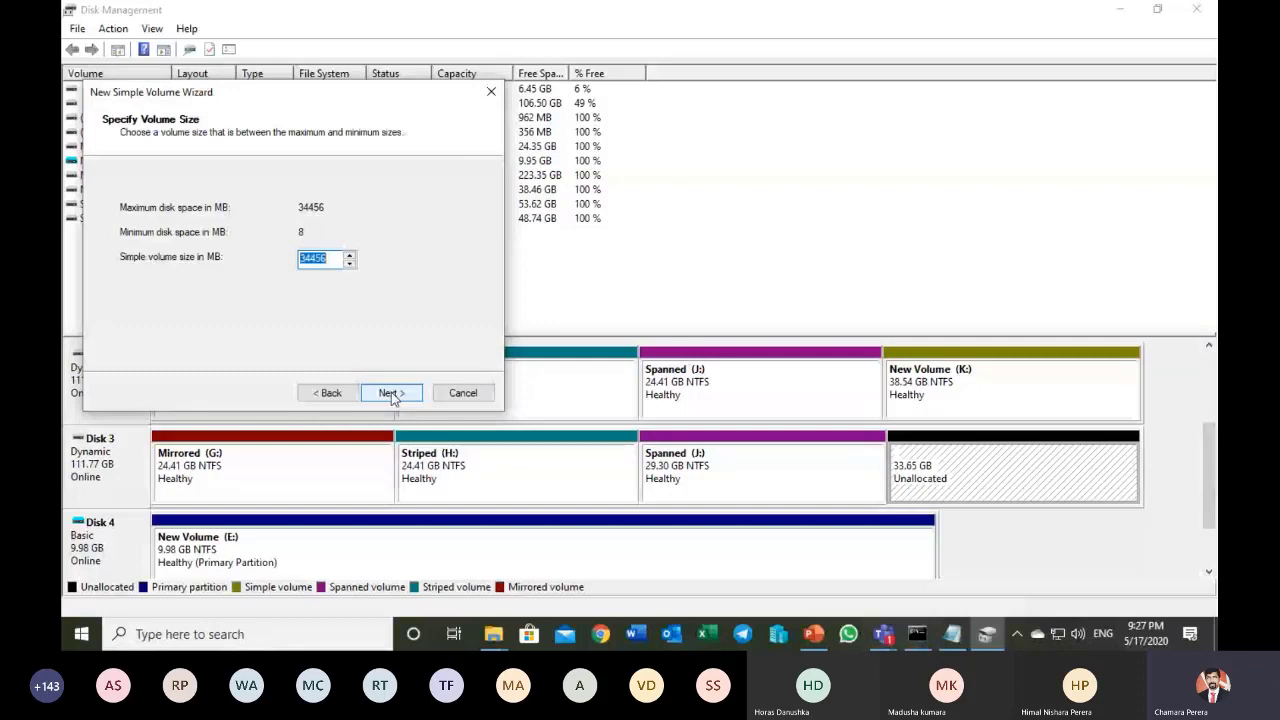
pyautogui.click(391, 393)
pyautogui.click(391, 393)
pyautogui.click(335, 393)
pyautogui.click(335, 393)
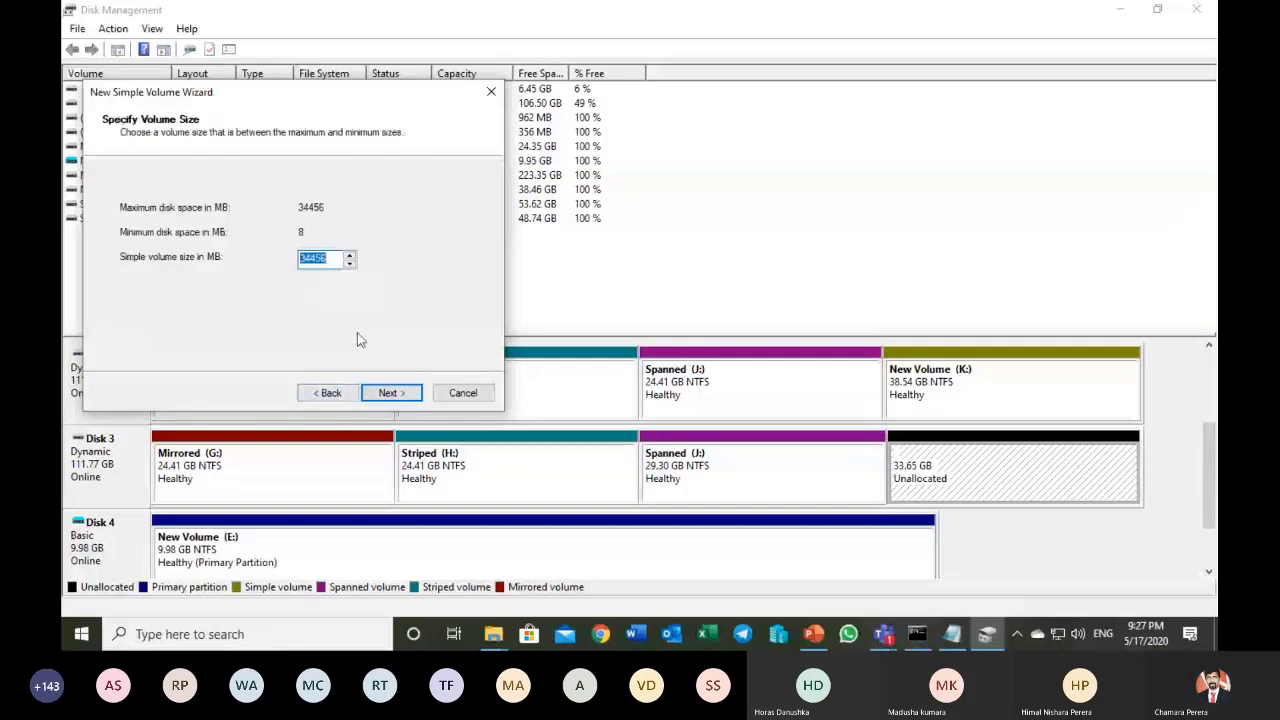
pyautogui.click(391, 393)
# - Assign drive letter L, finish creating the NTFS volume with quick format and the label New Volume, and switch to the PowerPoint presentation
pyautogui.click(363, 209)
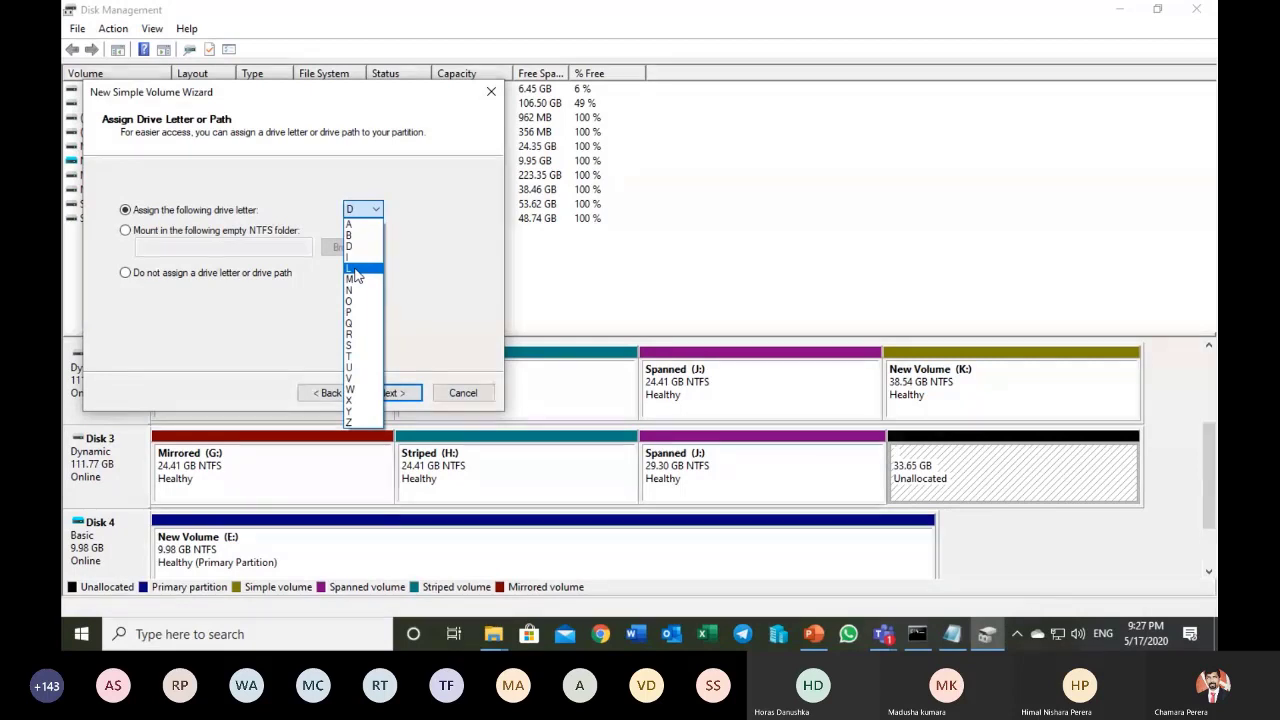
pyautogui.click(356, 270)
pyautogui.click(391, 393)
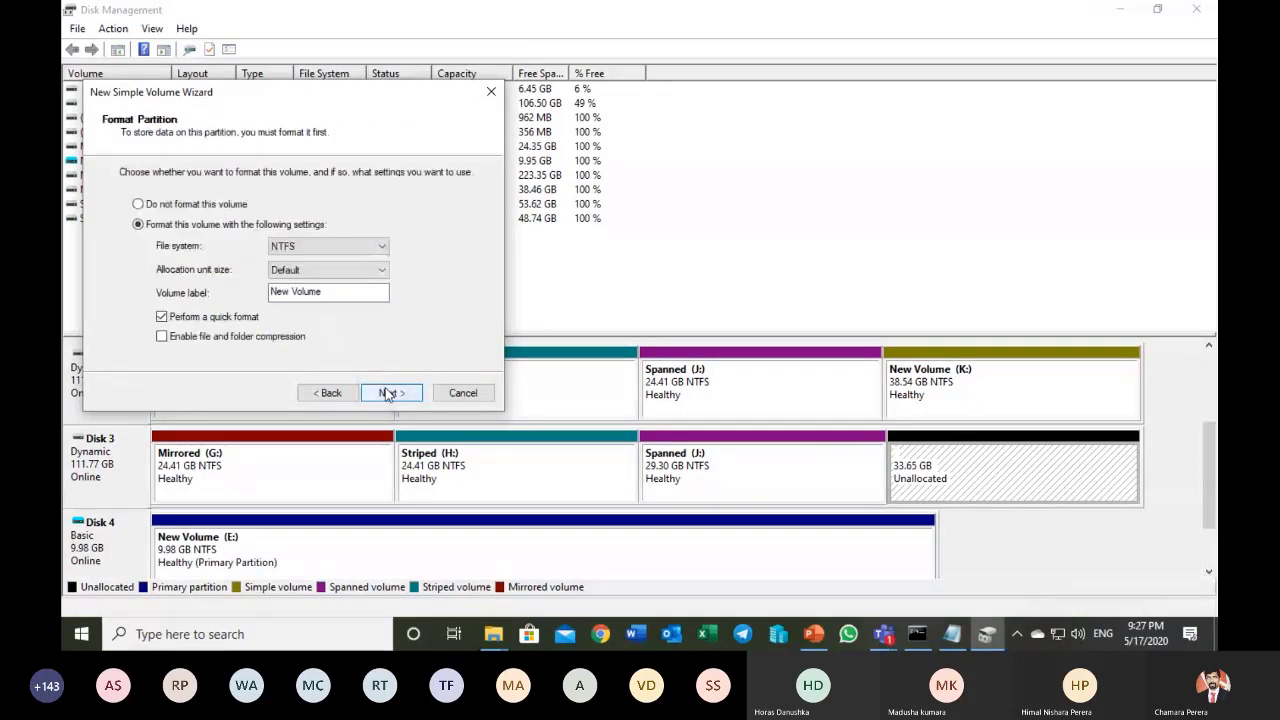
pyautogui.click(414, 394)
pyautogui.click(412, 392)
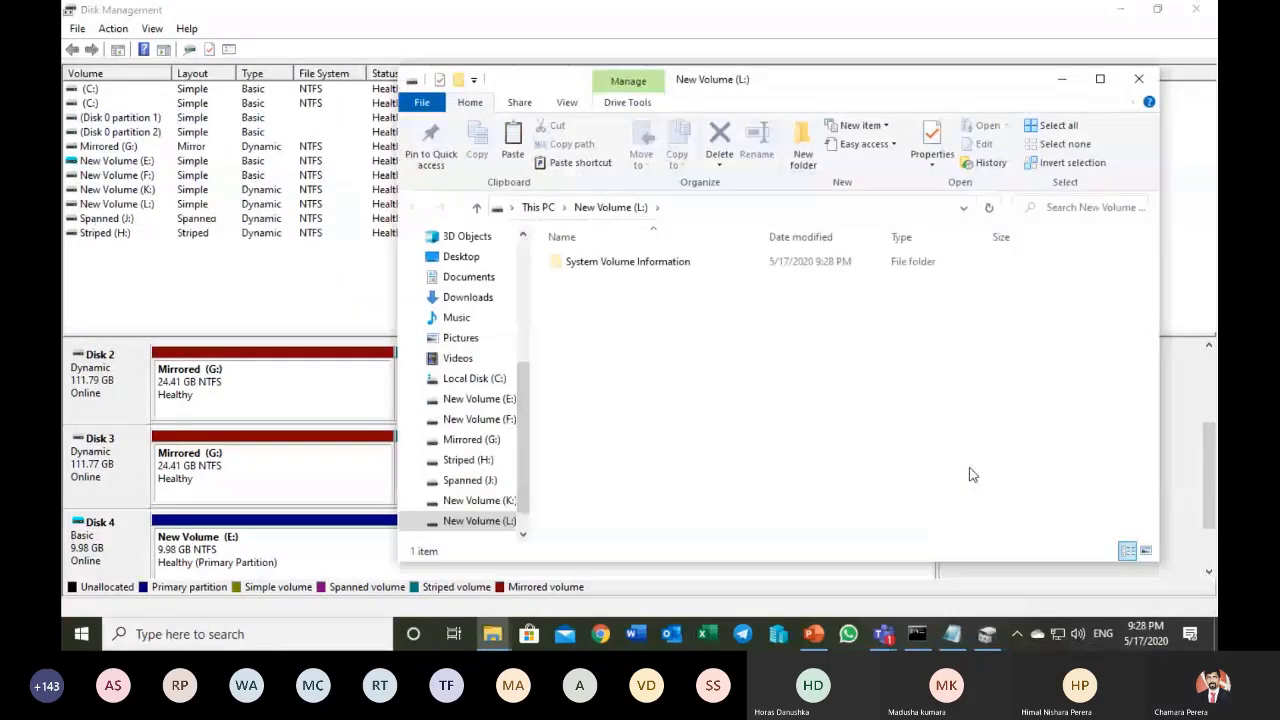
pyautogui.click(1139, 80)
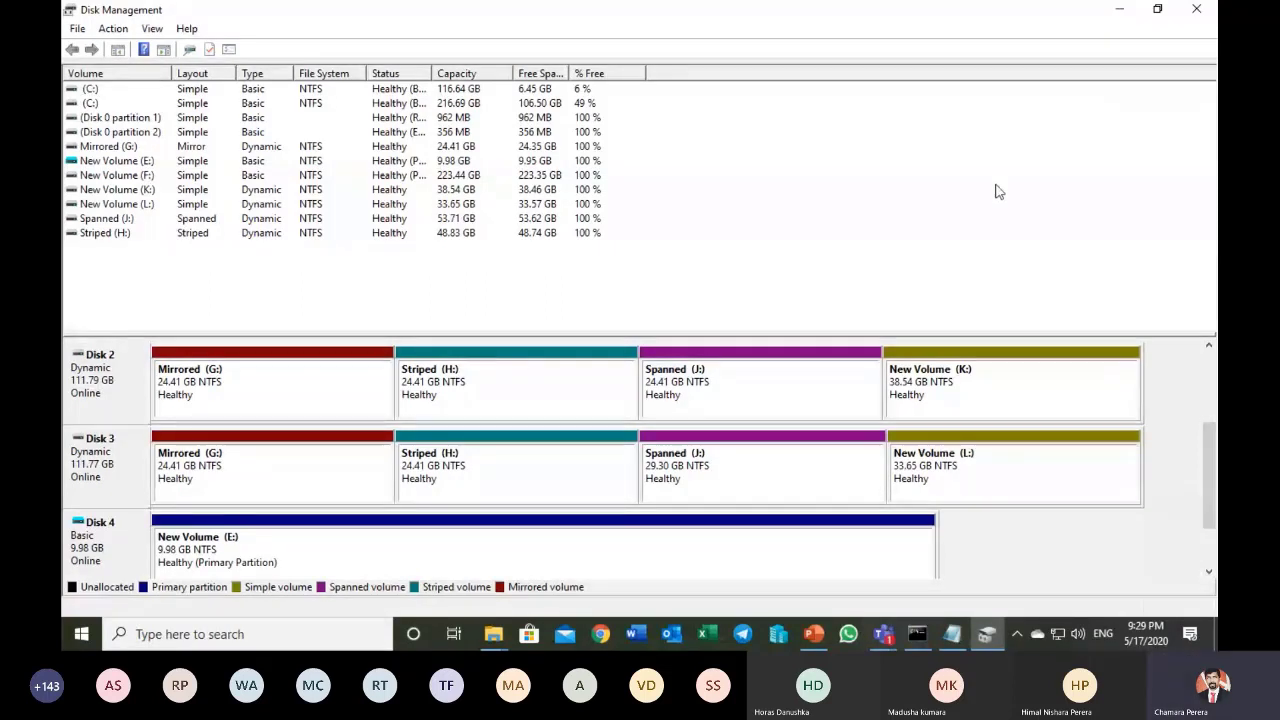
pyautogui.hotkey('alt', 'Tab')
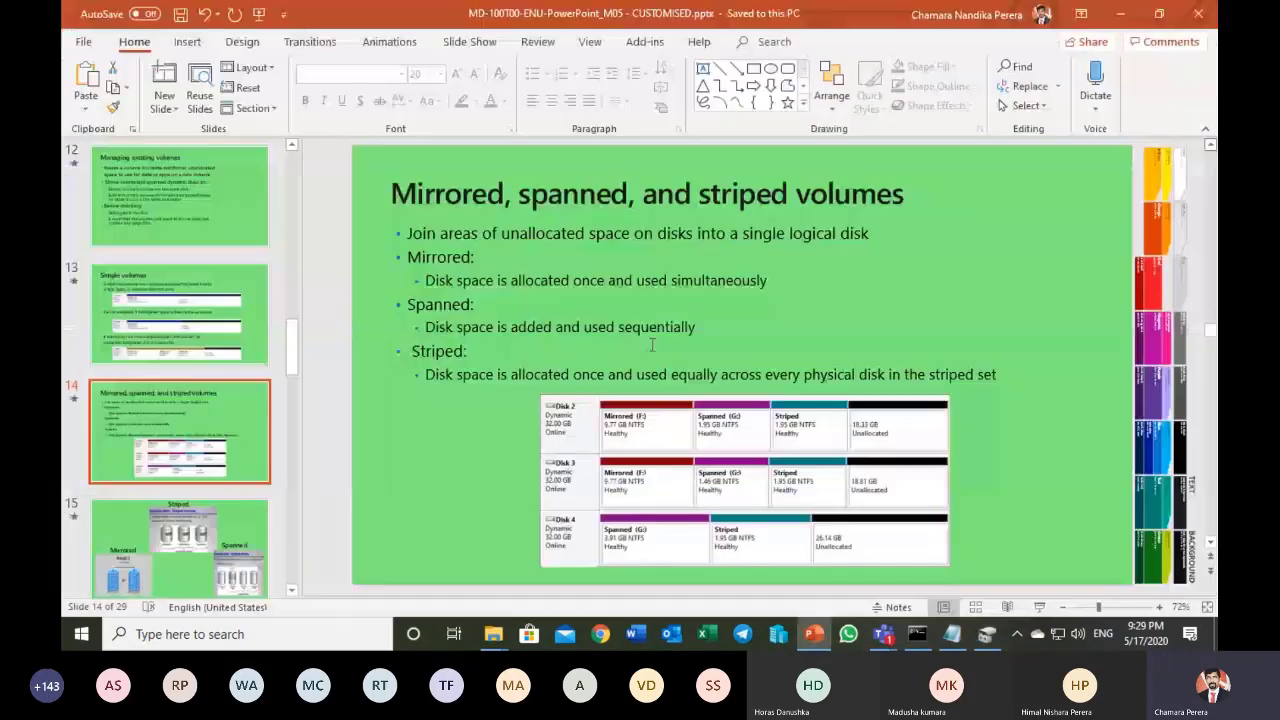
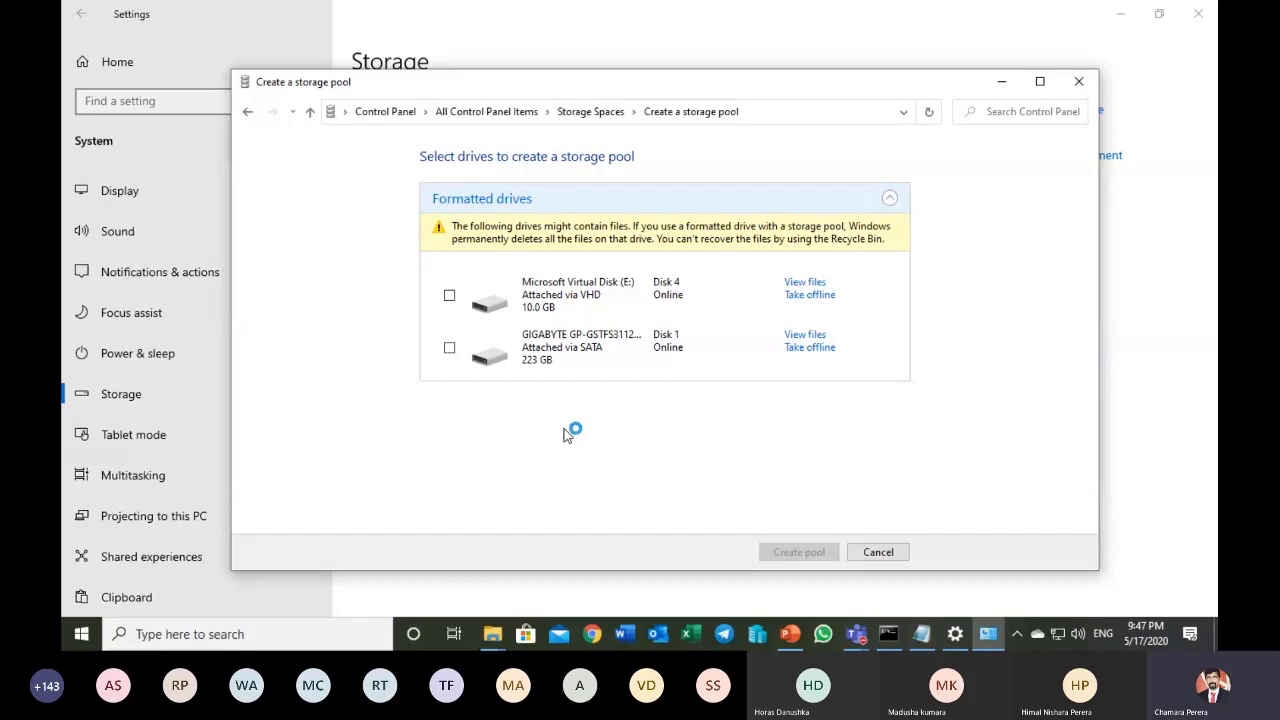
# - Cancel the storage pool creation, close Storage Spaces, and minimize the Settings and PowerPoint windows to reach the desktop
pyautogui.click(872, 552)
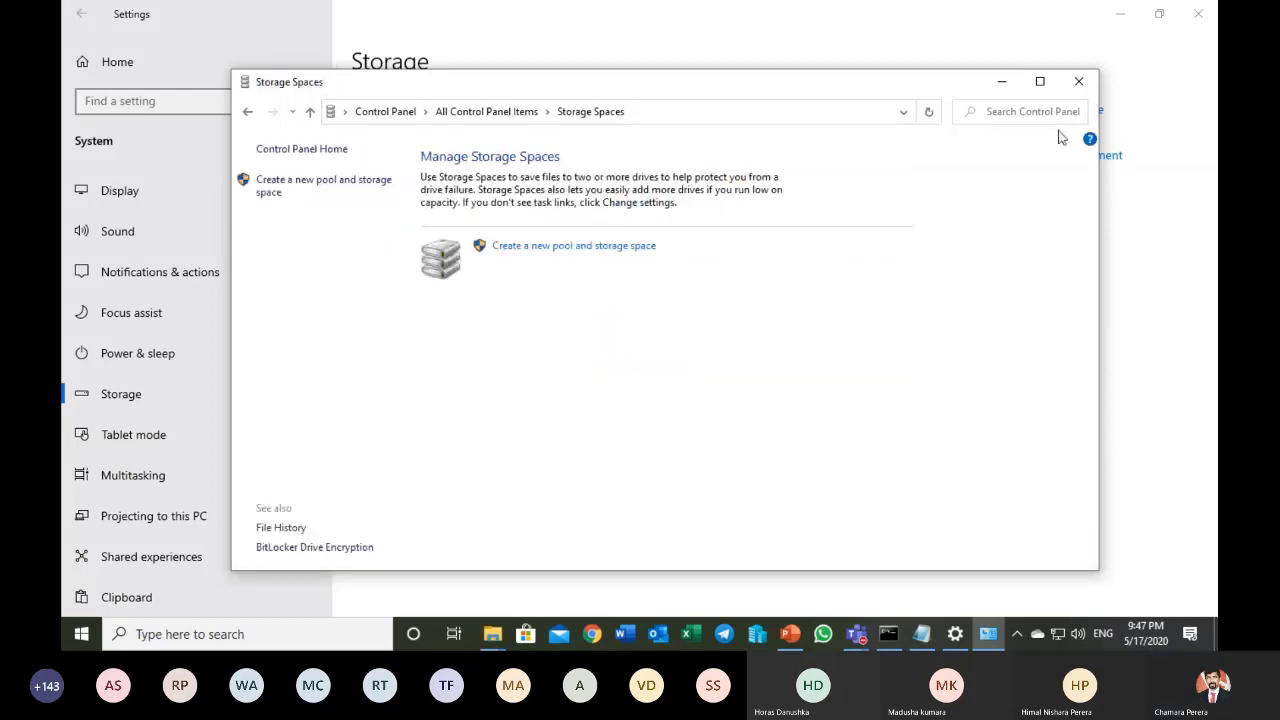
pyautogui.click(1079, 81)
pyautogui.click(1127, 13)
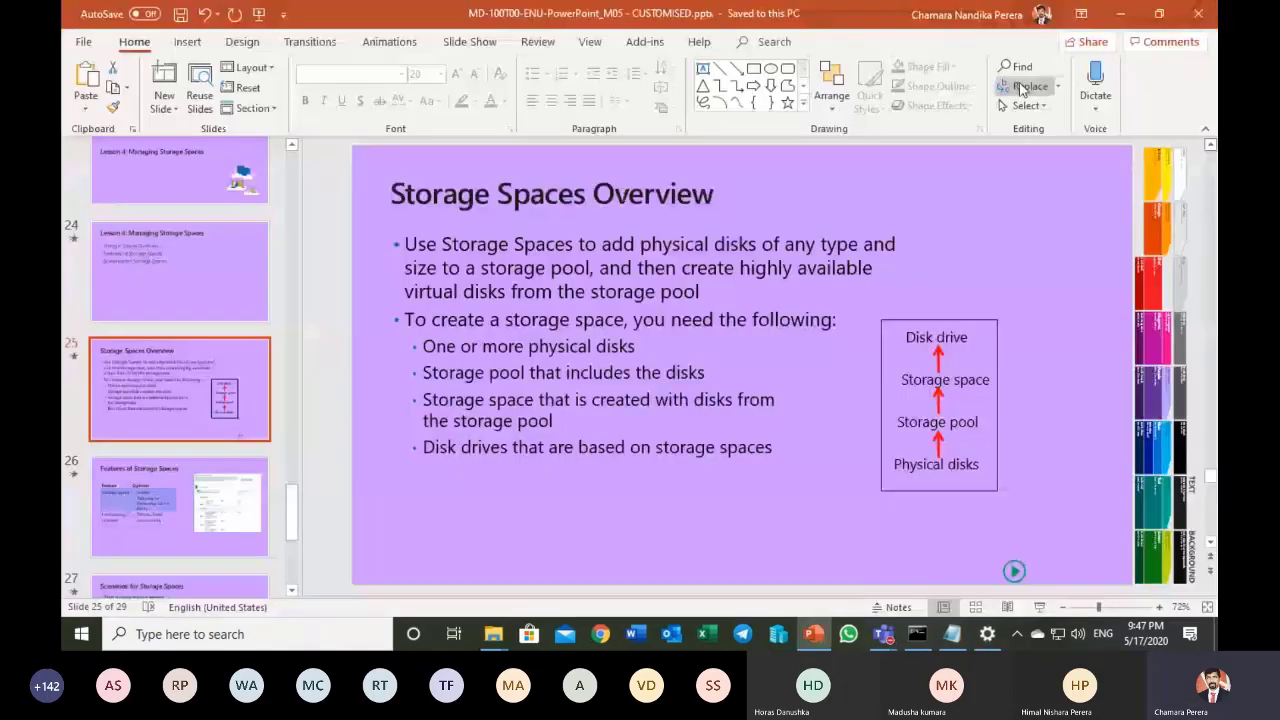
pyautogui.click(1123, 14)
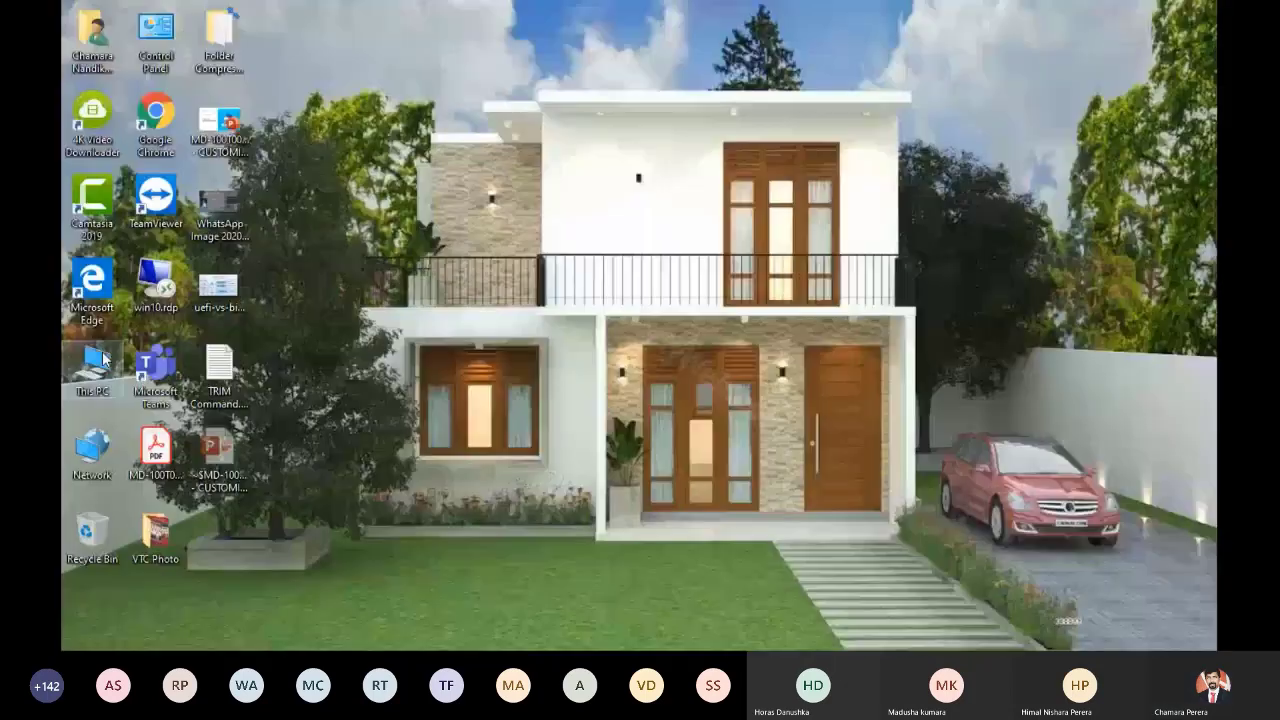
# - Open Computer Management from This PC and show Disk Management in the maximized window with Disks 2 and 3 in view
pyautogui.rightClick(104, 358)
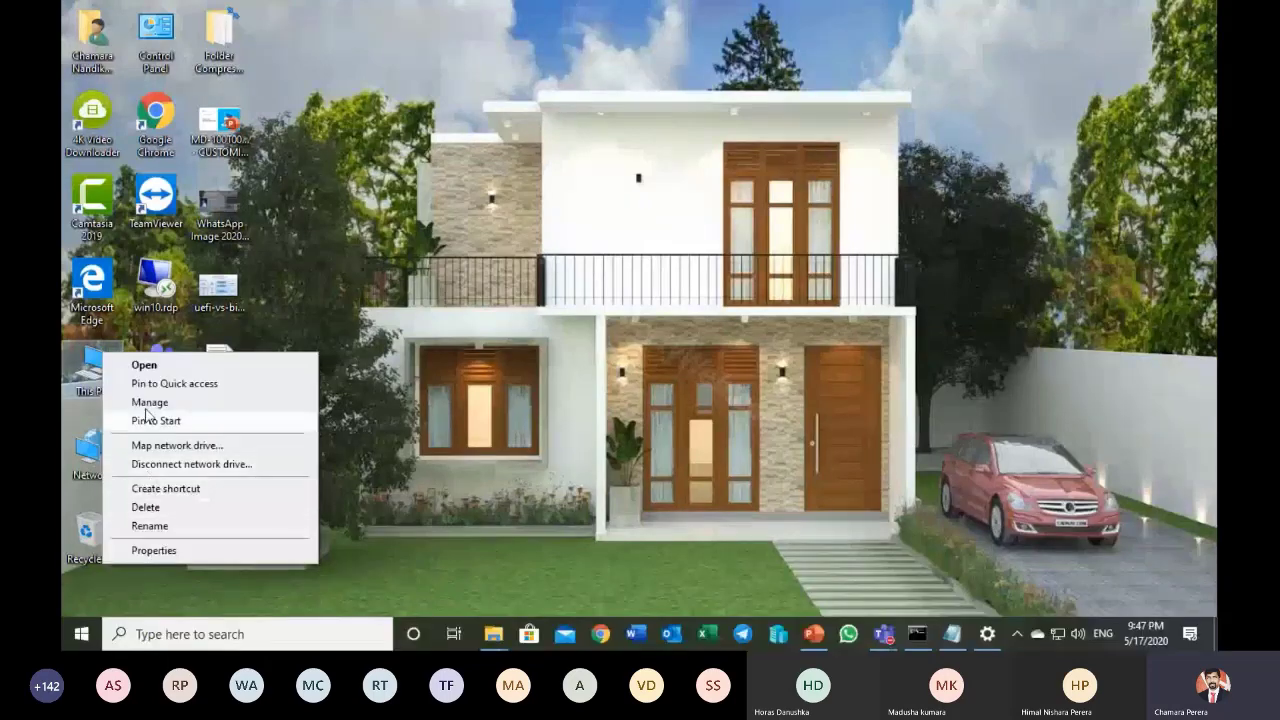
pyautogui.press('Escape')
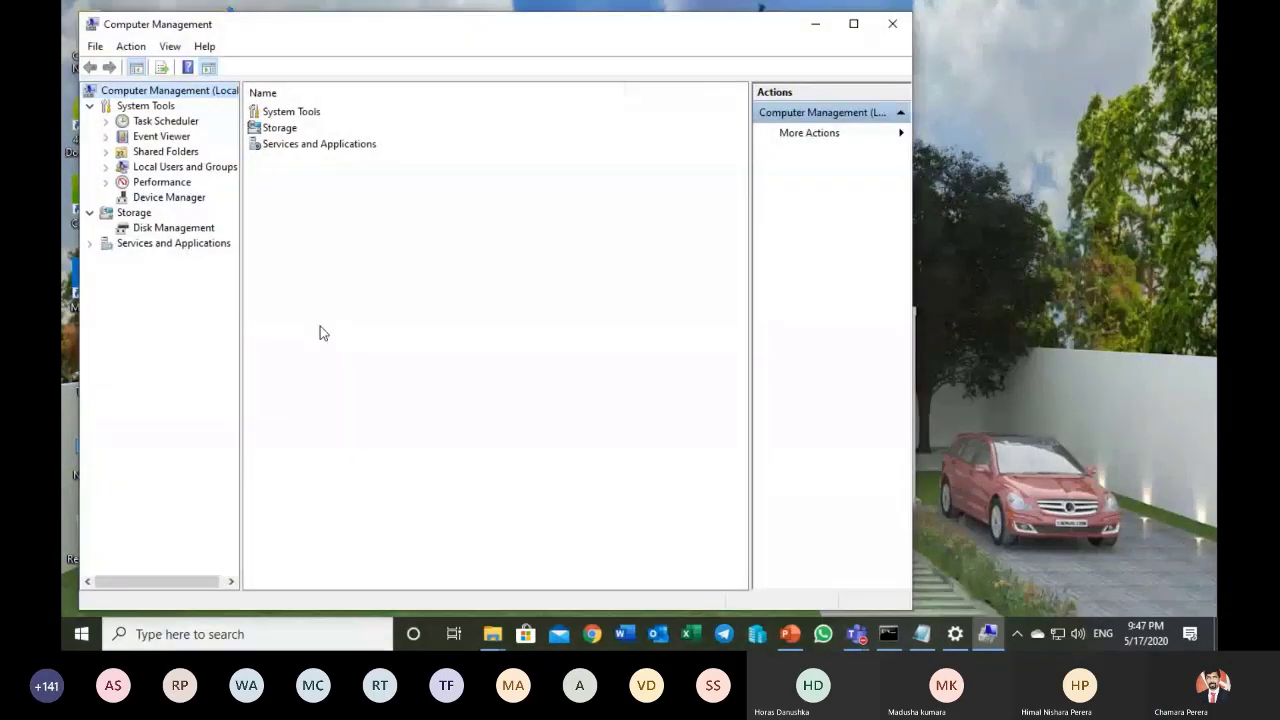
pyautogui.click(212, 229)
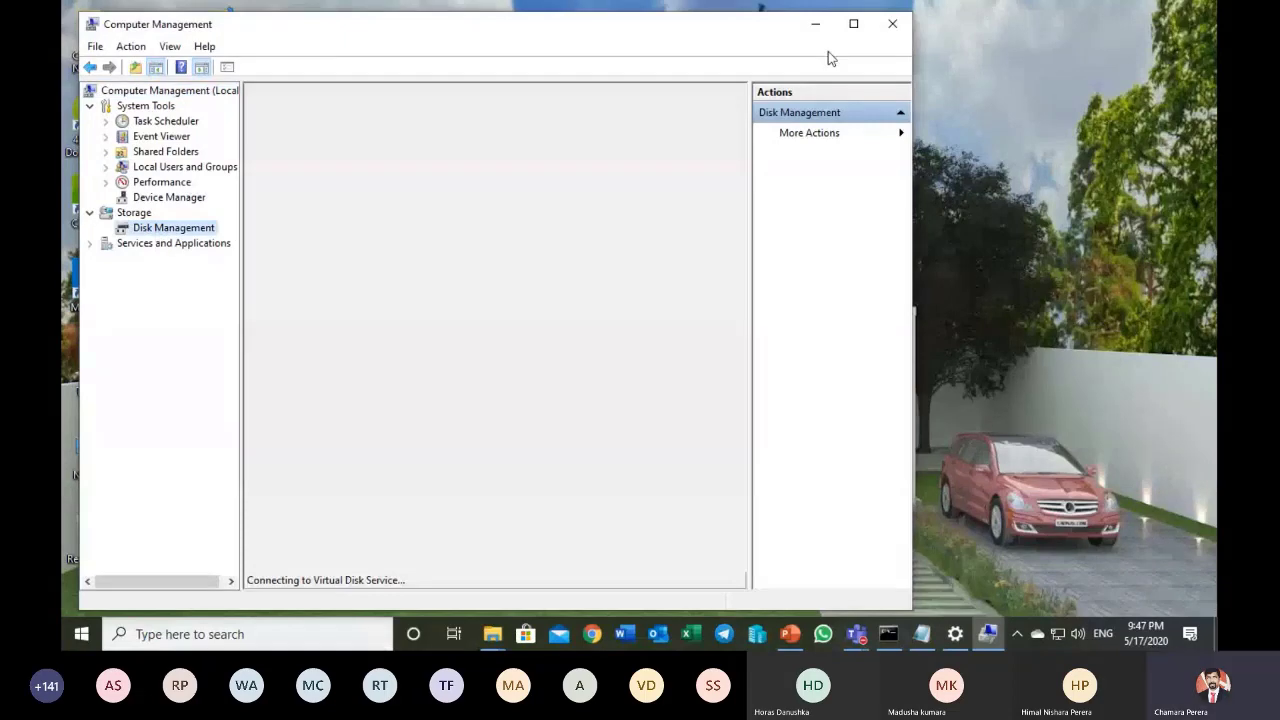
pyautogui.click(853, 23)
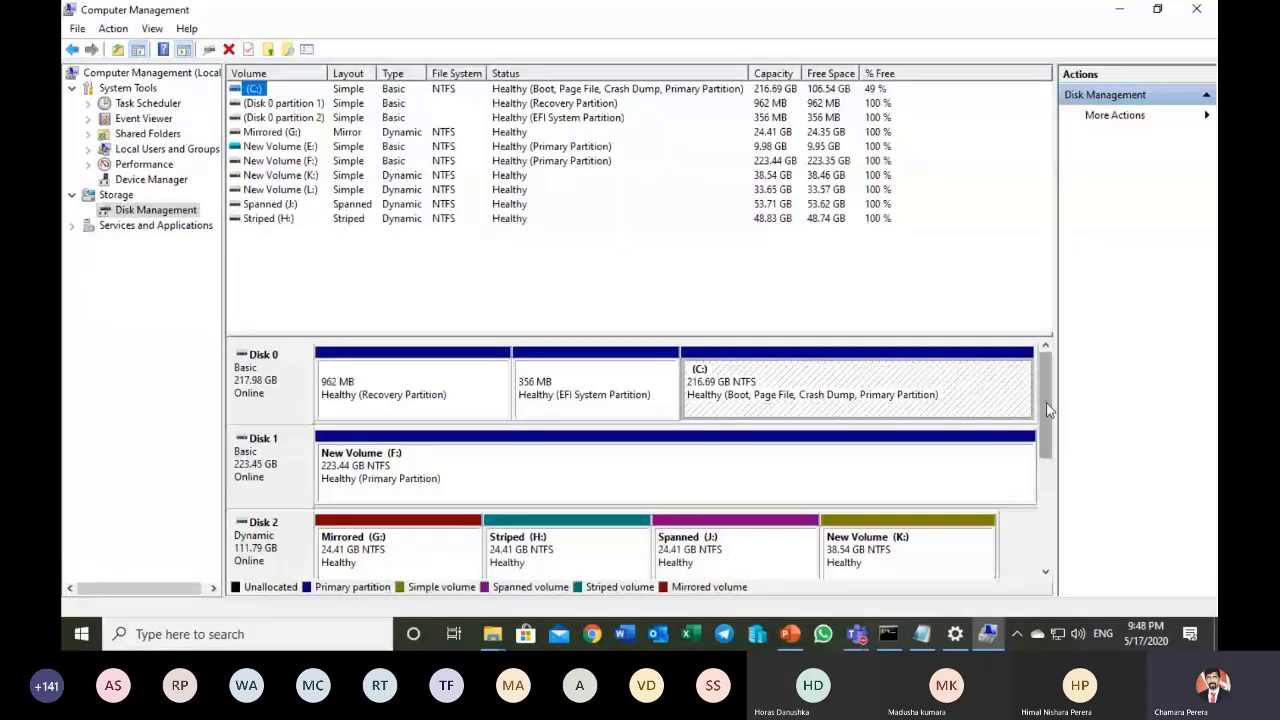
pyautogui.scroll(-1, 1047, 408)
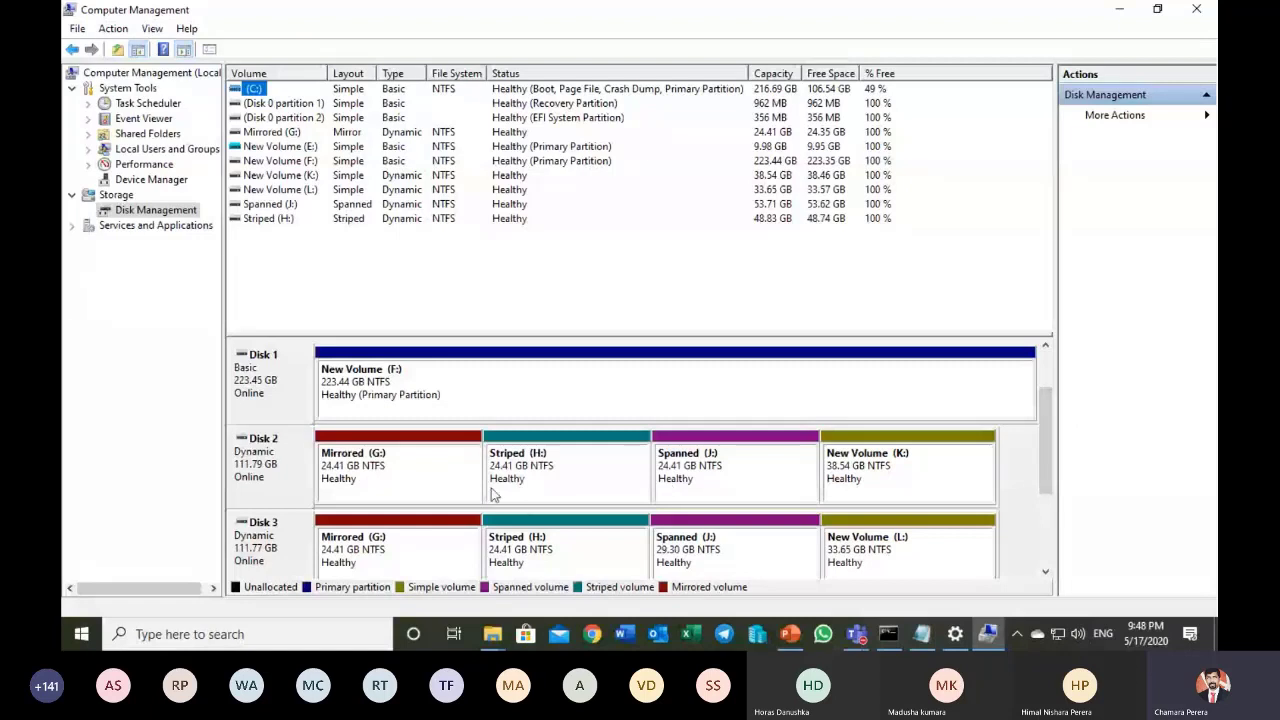
# - Delete the Mirrored (G:) and Striped (H:) volumes, confirming the data erasure for each
pyautogui.rightClick(417, 467)
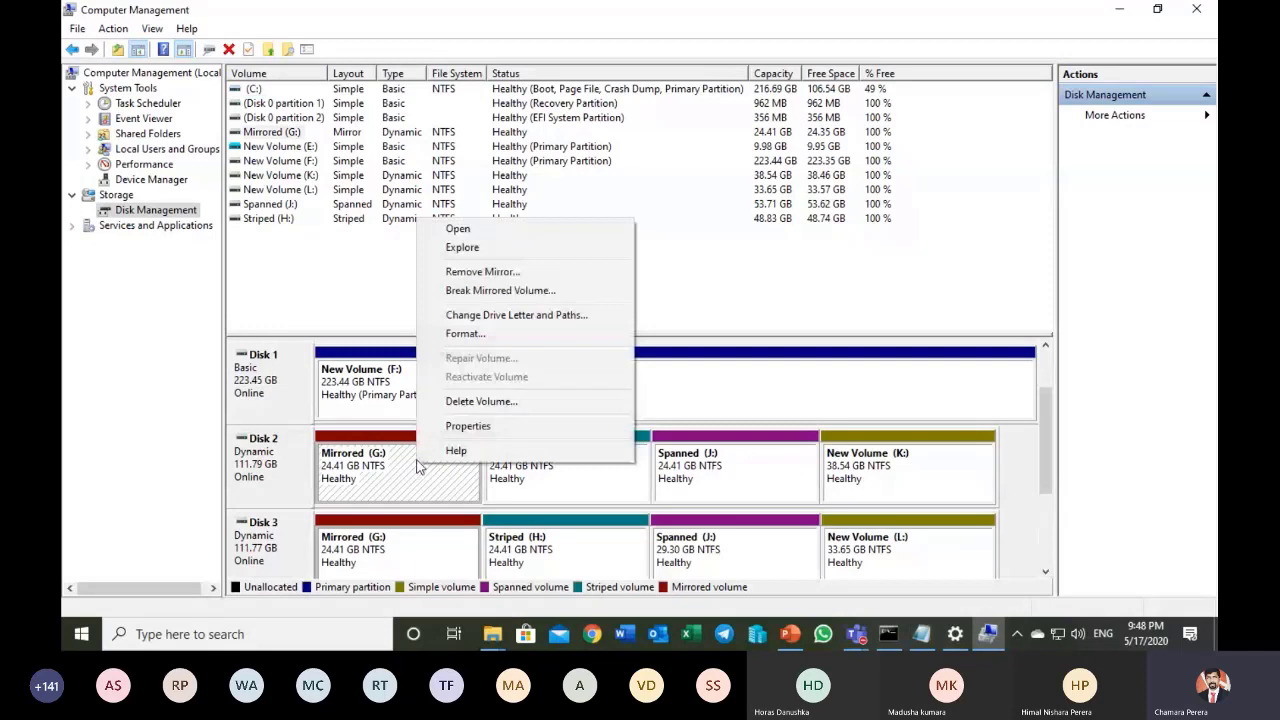
pyautogui.click(456, 408)
pyautogui.click(694, 378)
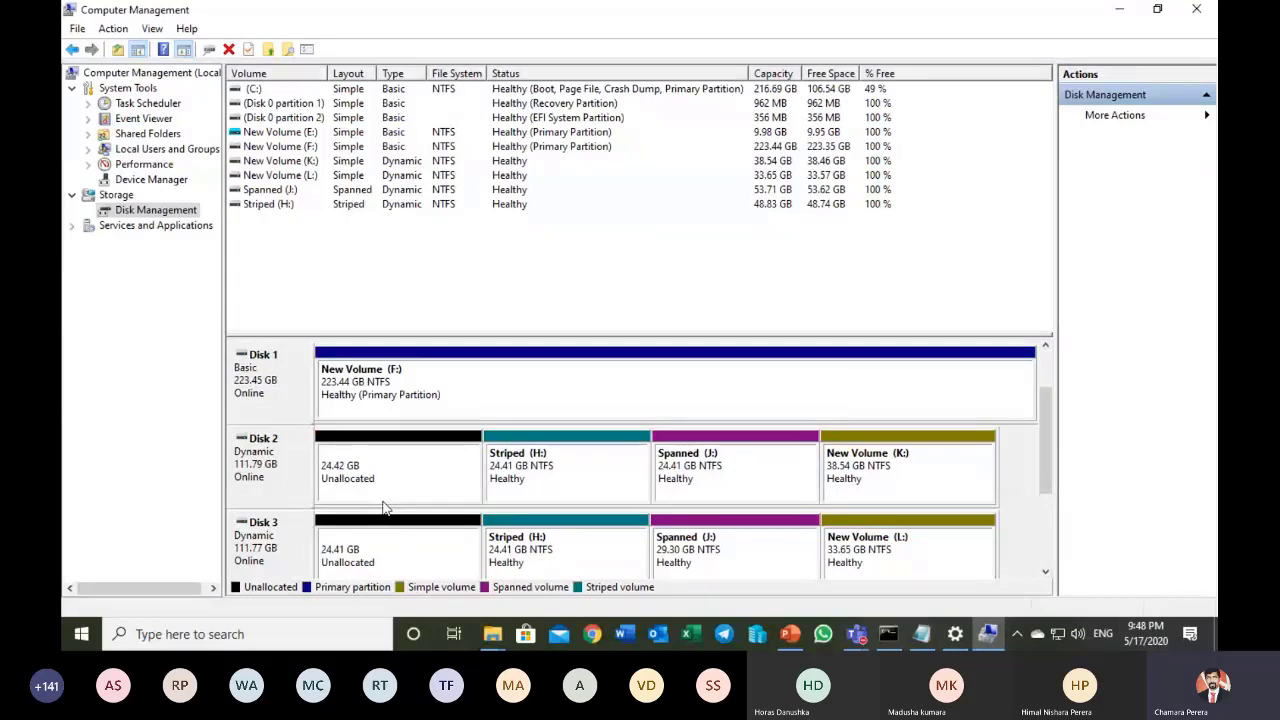
pyautogui.rightClick(558, 465)
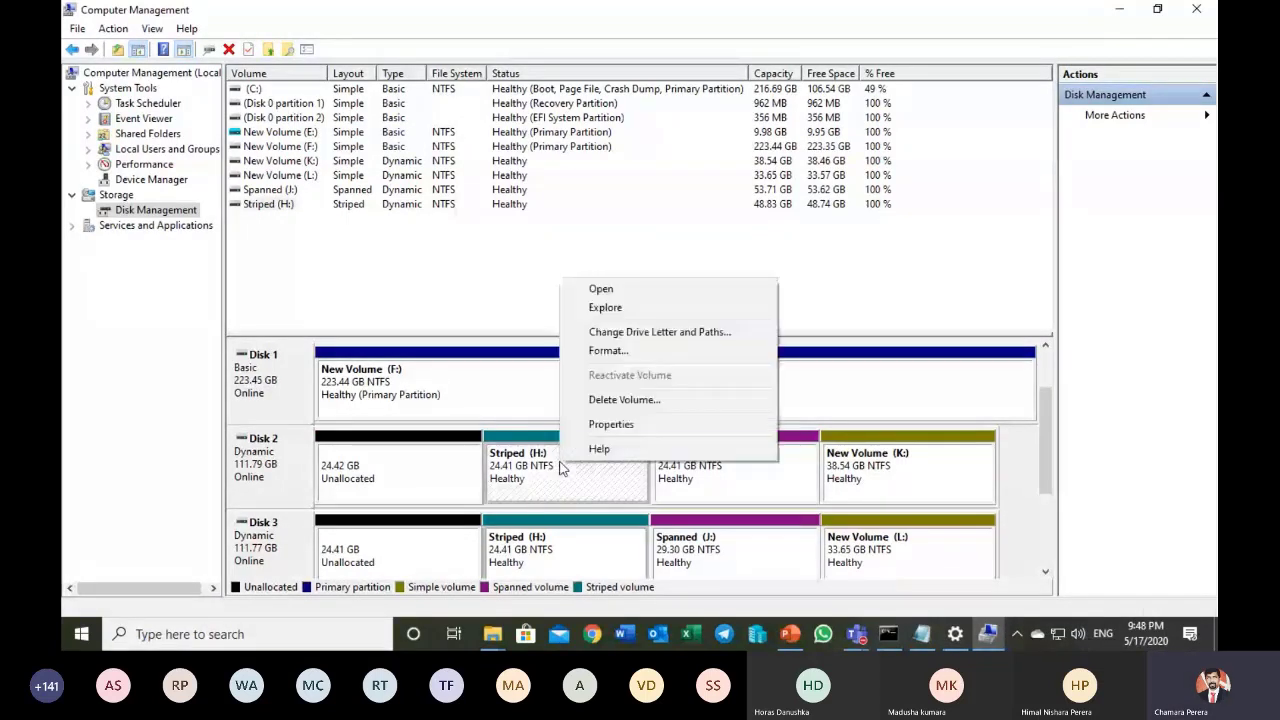
pyautogui.click(622, 399)
pyautogui.click(705, 377)
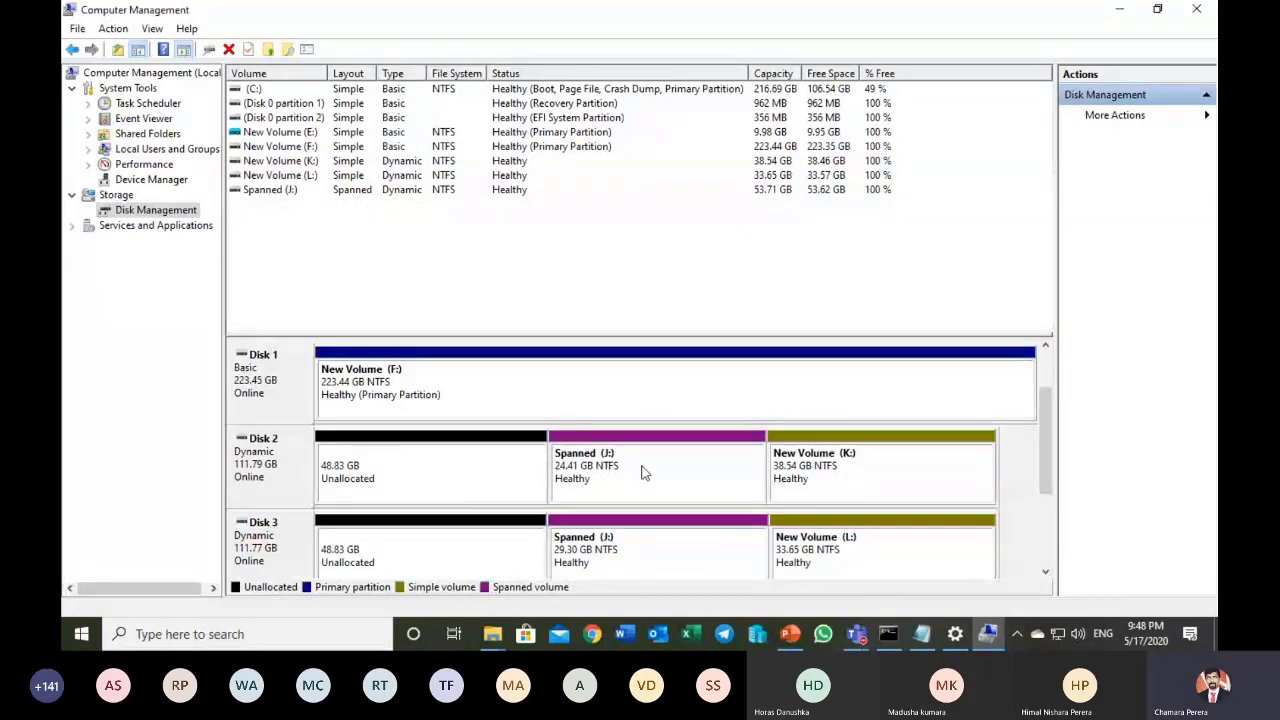
# - Delete the Spanned (J:) volume that extends across Disk 2 and Disk 3
pyautogui.rightClick(644, 473)
pyautogui.click(668, 402)
pyautogui.click(690, 377)
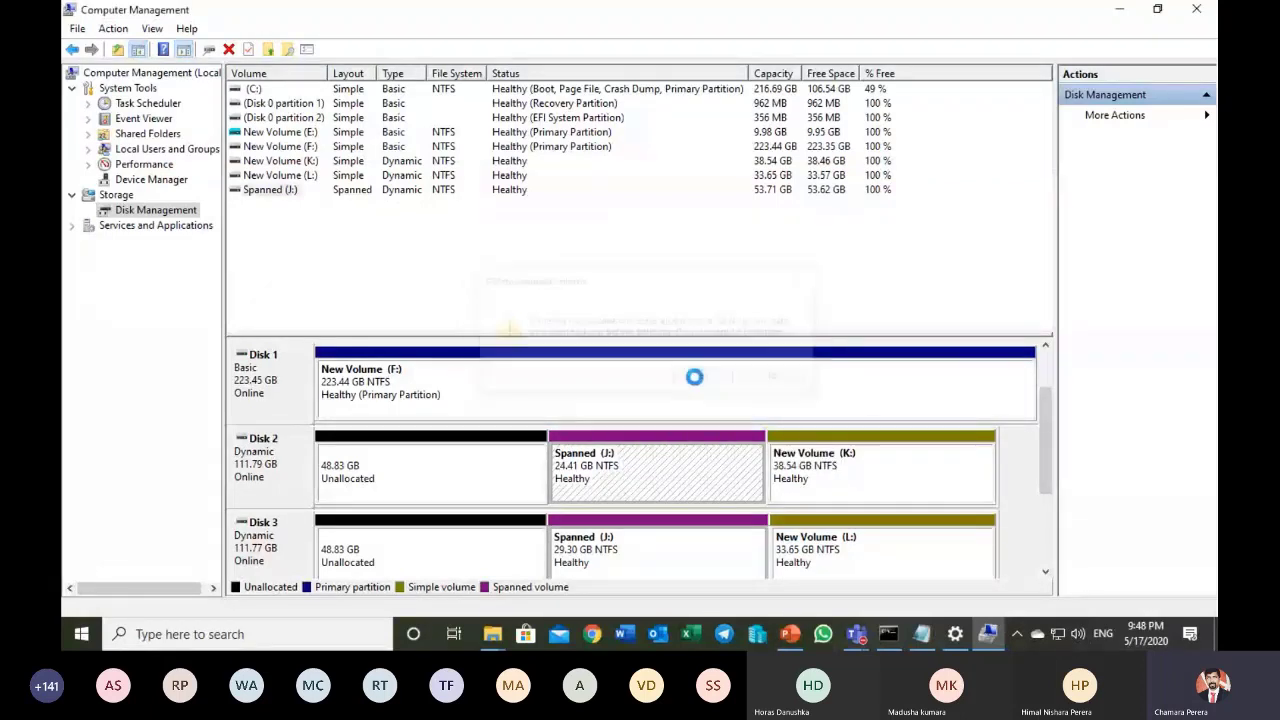
# - Delete the simple volumes New Volume (K:) on Disk 2 and New Volume (L:) on Disk 3, and close Computer Management
pyautogui.rightClick(790, 473)
pyautogui.click(822, 410)
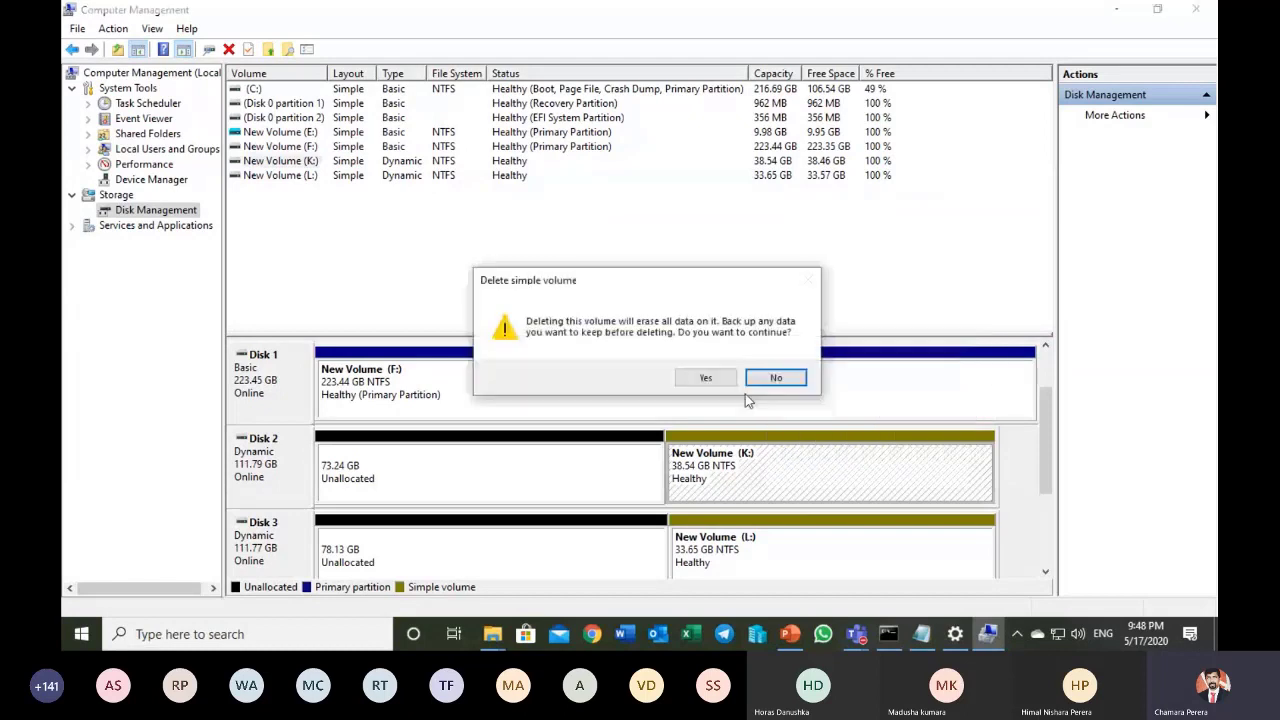
pyautogui.click(705, 378)
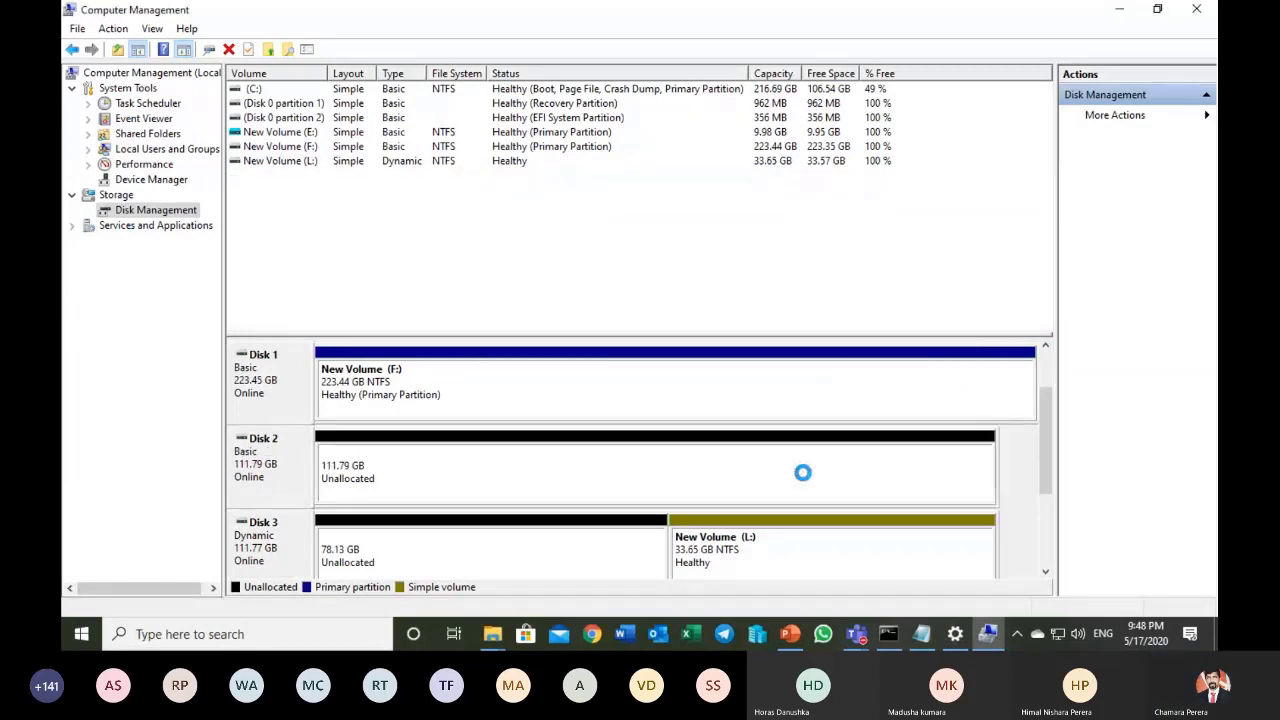
pyautogui.rightClick(830, 550)
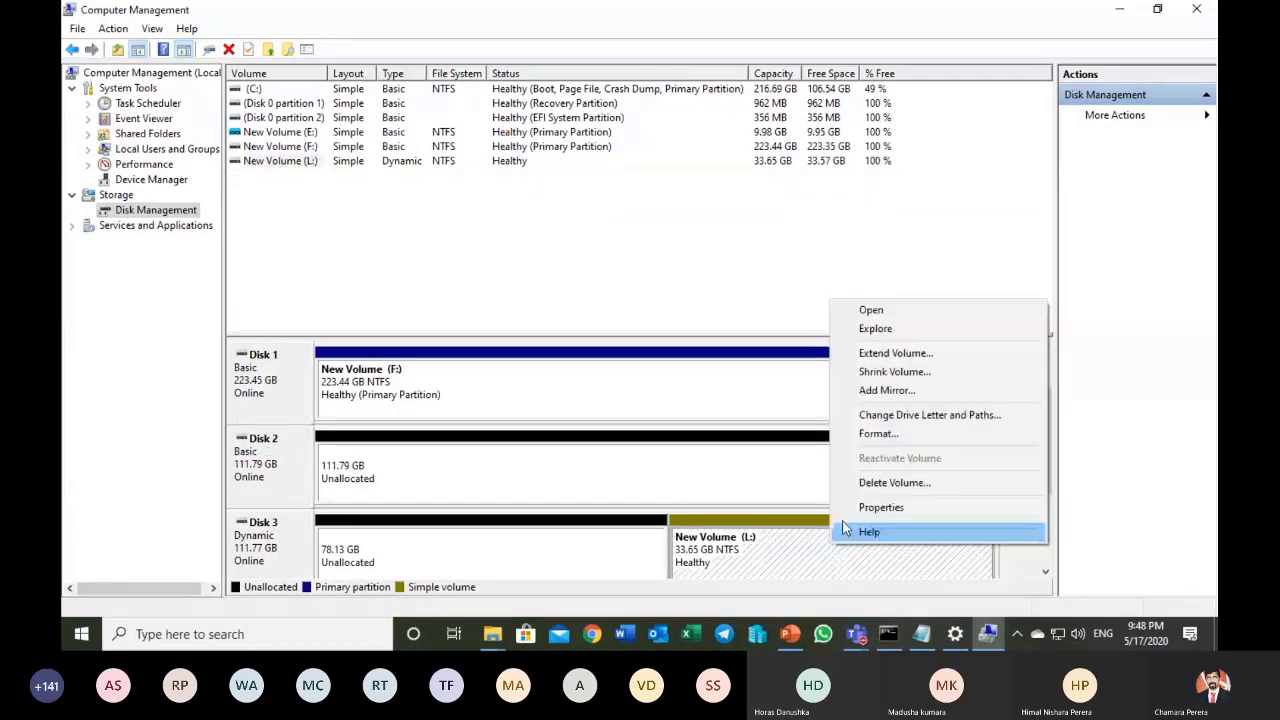
pyautogui.click(880, 483)
pyautogui.click(700, 378)
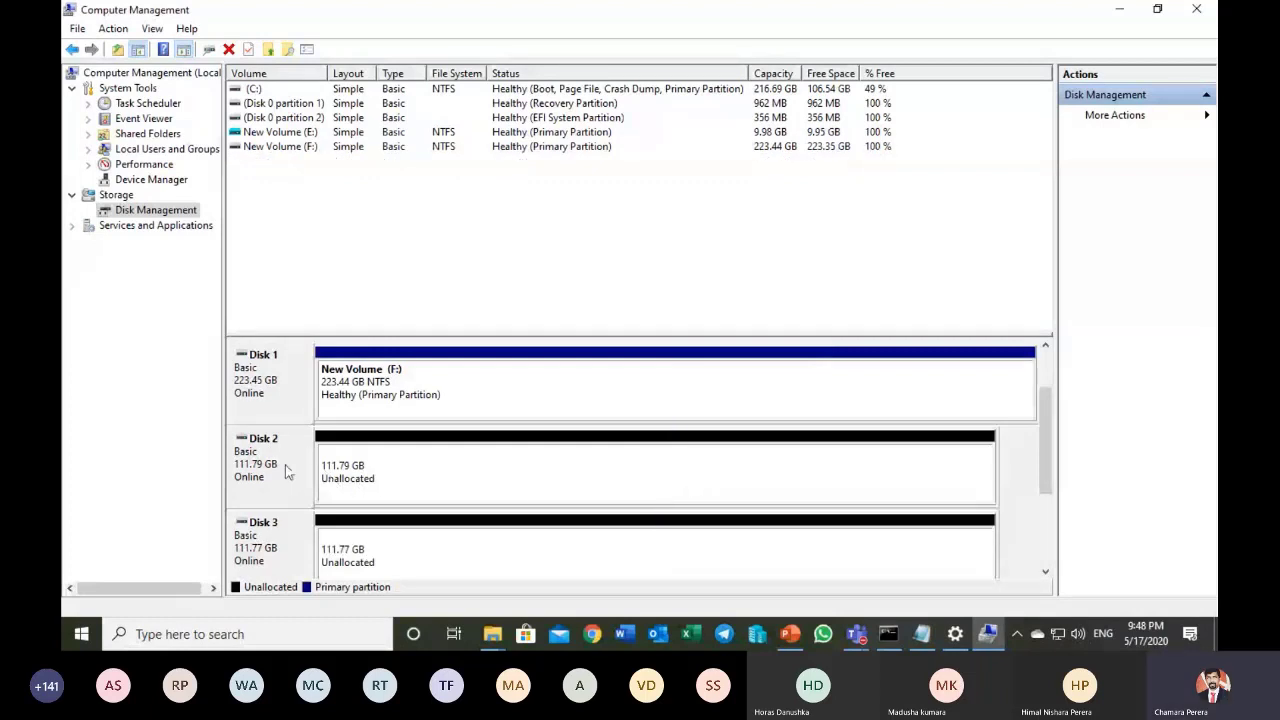
pyautogui.click(1196, 9)
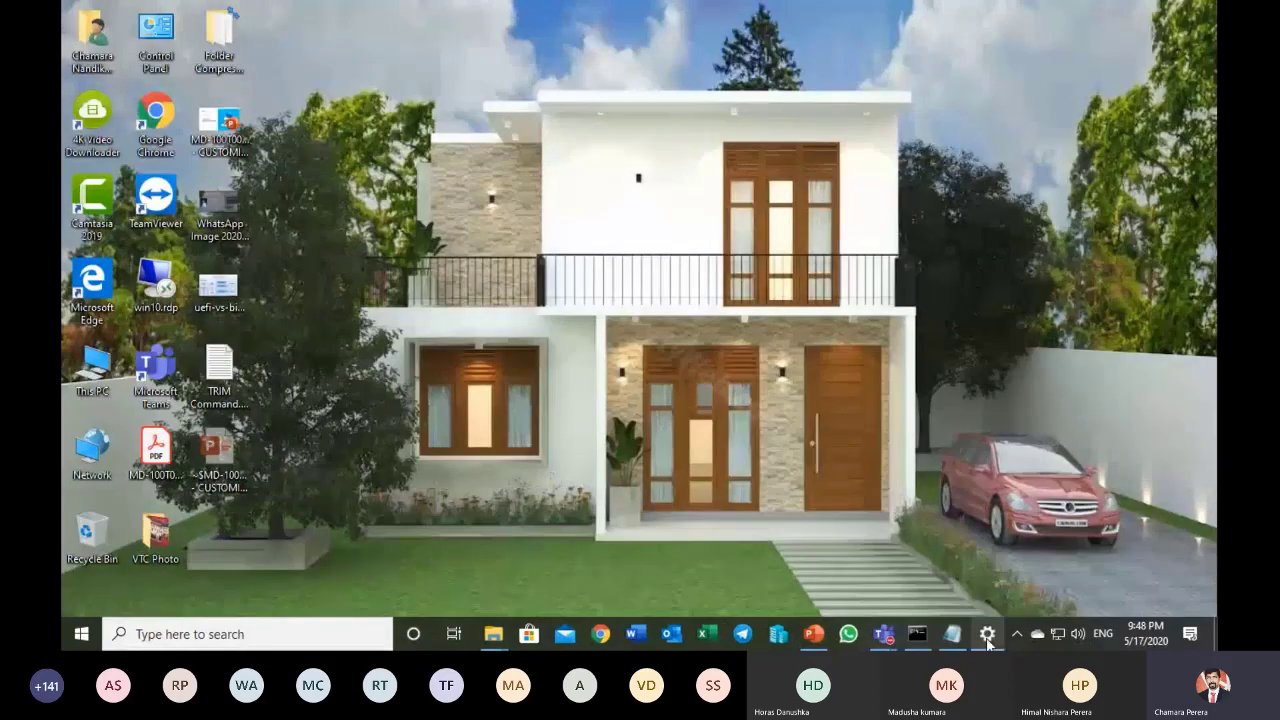
# - Return to the Storage settings, open Manage Storage Spaces, and start creating a new pool and storage space
pyautogui.click(987, 634)
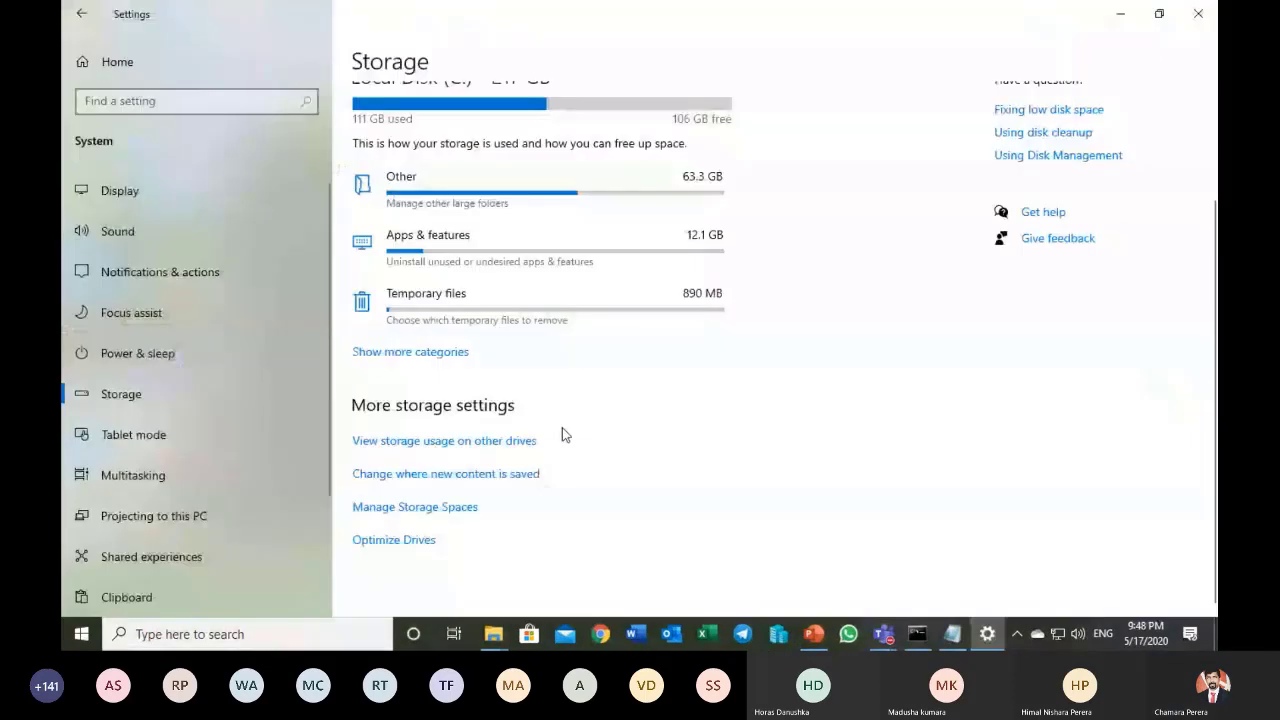
pyautogui.click(449, 509)
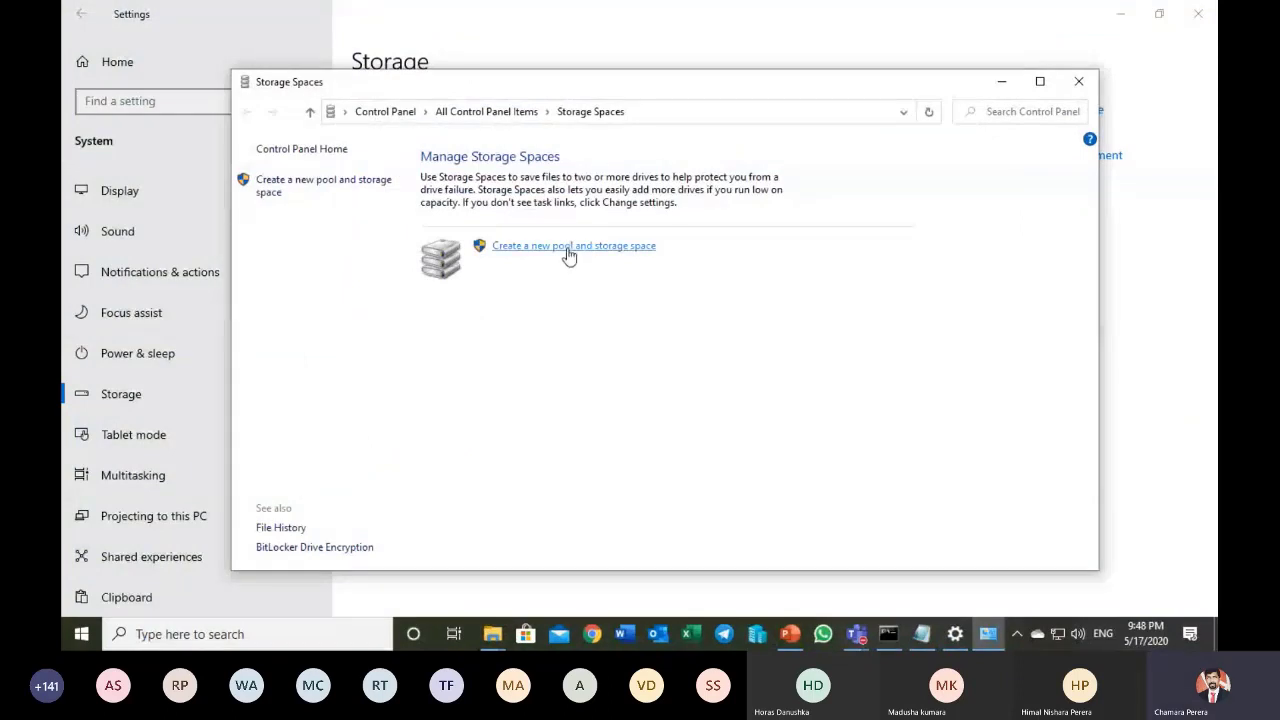
pyautogui.click(569, 256)
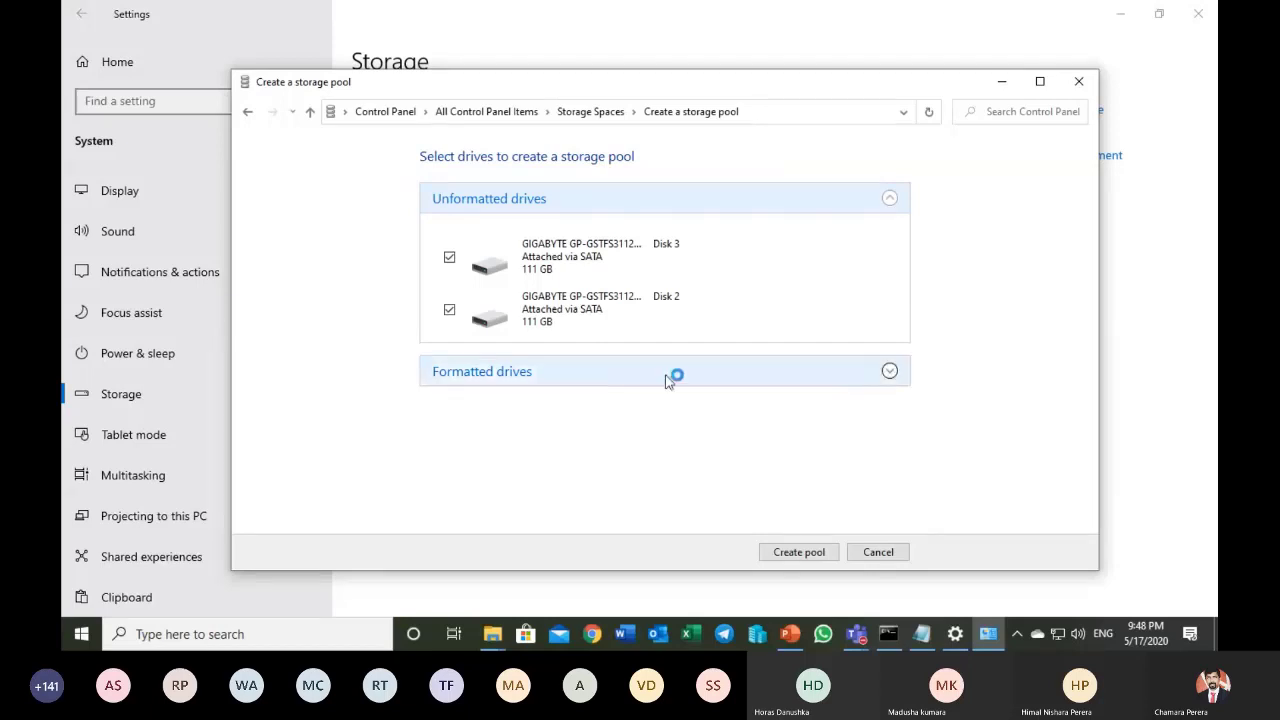
# - Expand the formatted drives list and exclude the unformatted Disk 3 and Disk 2 from the storage pool selection
pyautogui.click(889, 372)
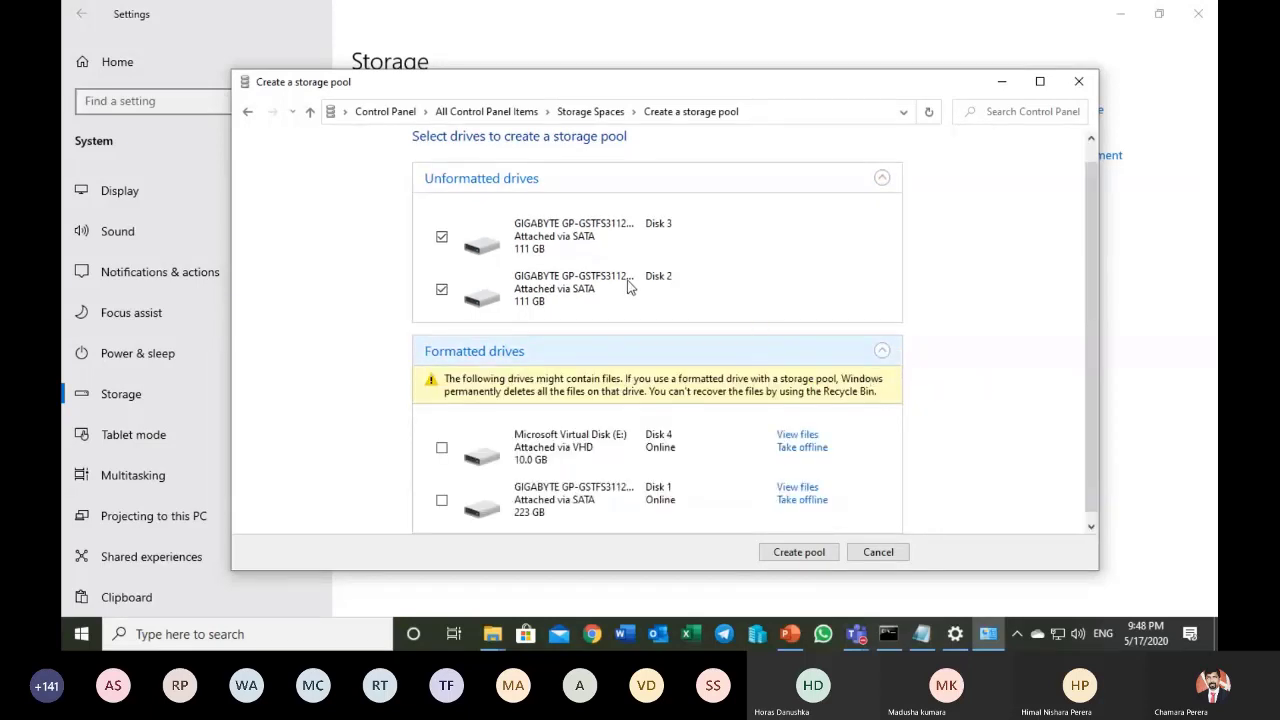
pyautogui.click(442, 237)
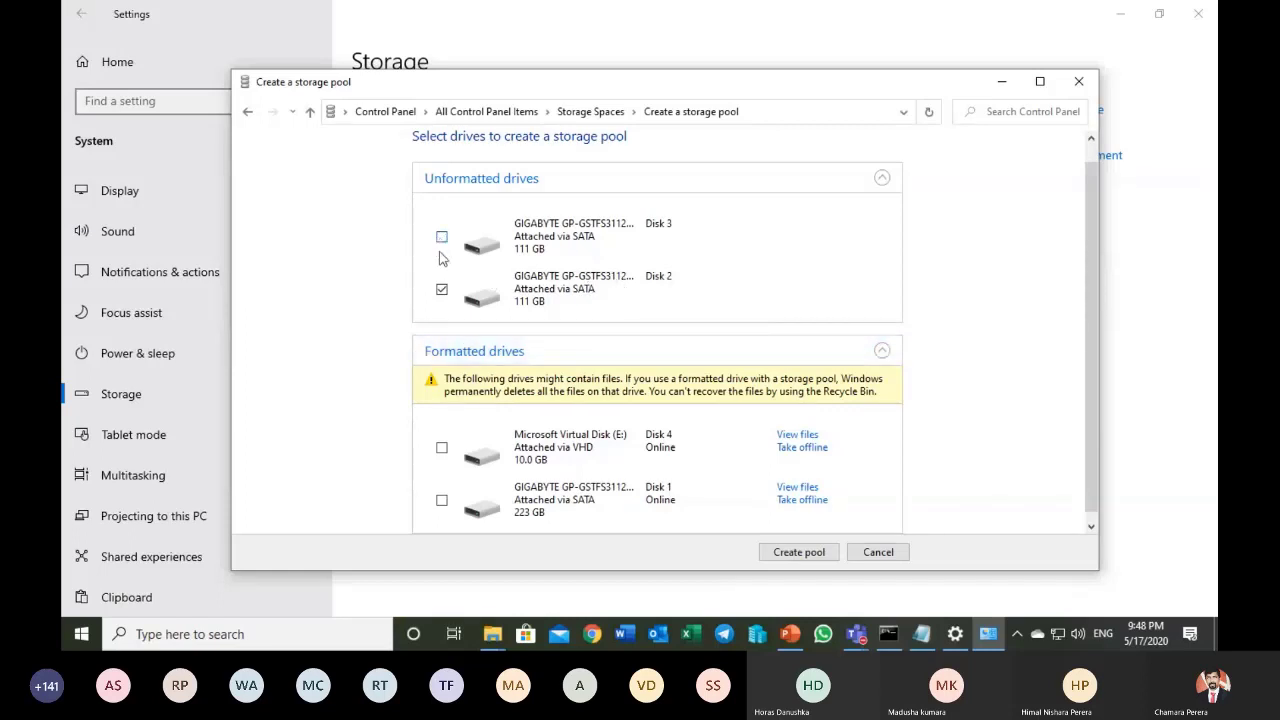
pyautogui.click(442, 291)
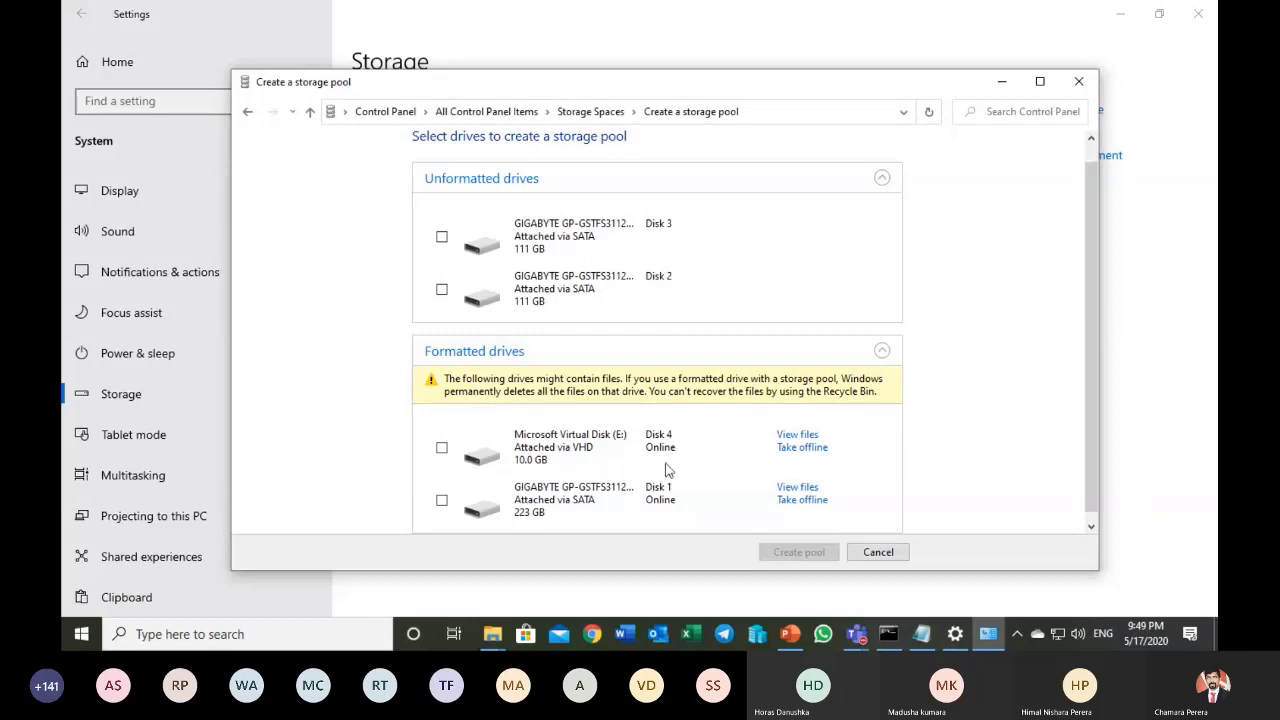
pyautogui.scroll(-1, 860, 500)
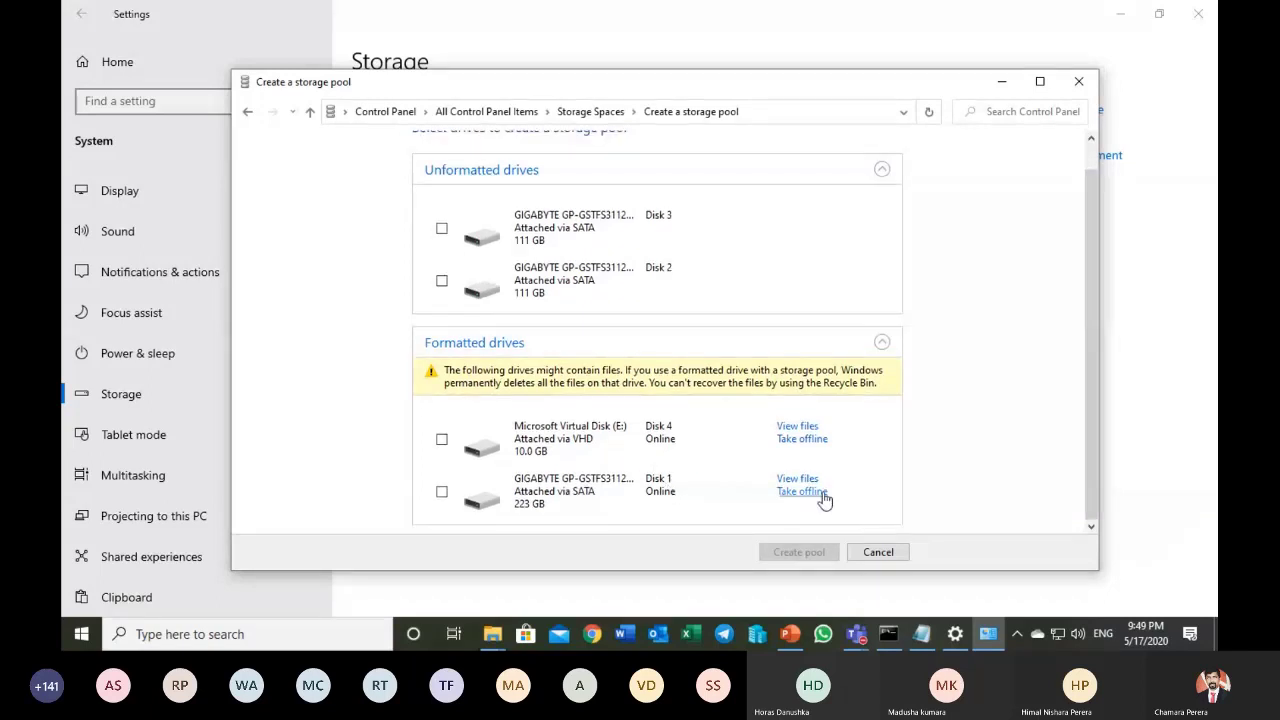
# - Cancel the storage pool creation, close Storage Spaces, and check the drives listed in This PC
pyautogui.click(877, 553)
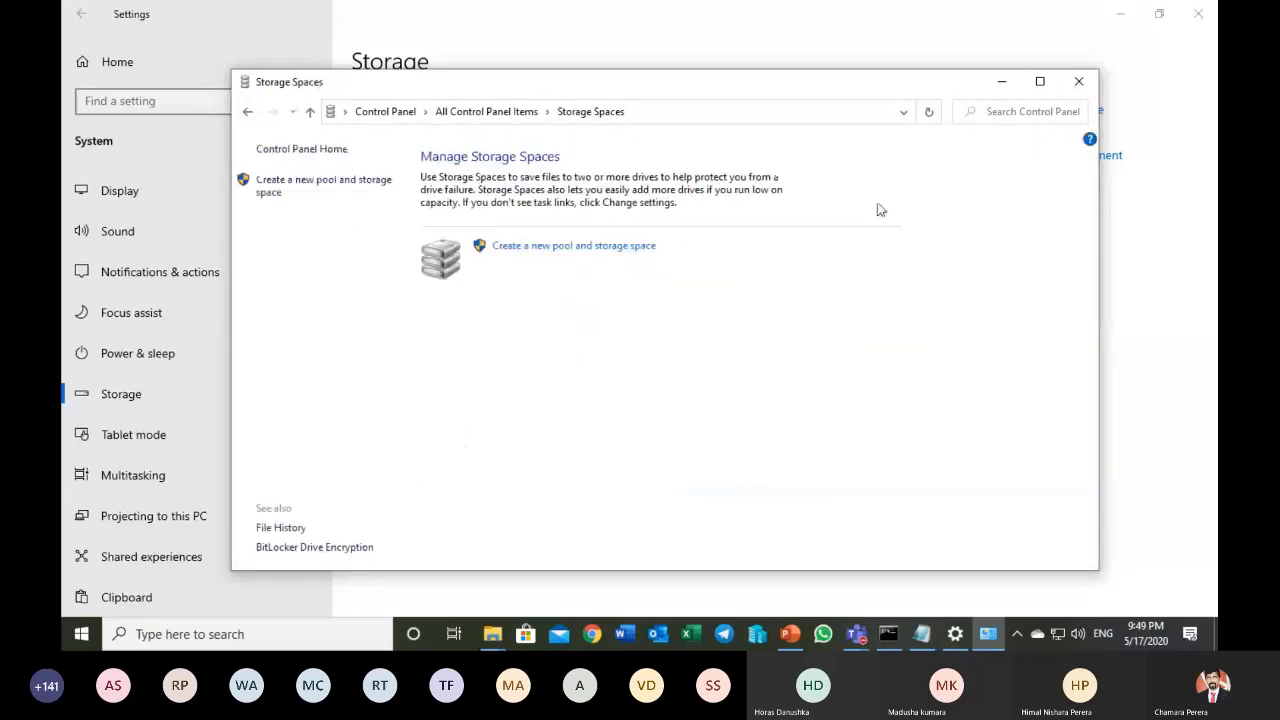
pyautogui.click(1079, 81)
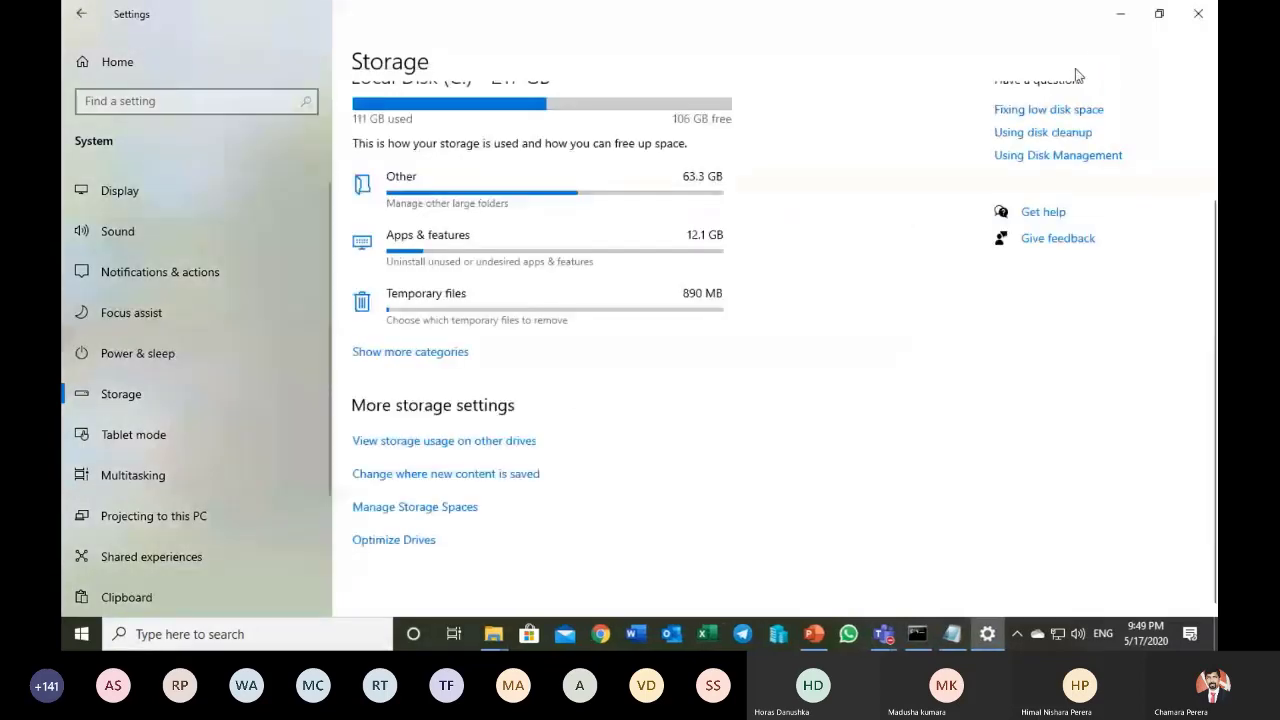
pyautogui.click(1124, 21)
pyautogui.rightClick(674, 216)
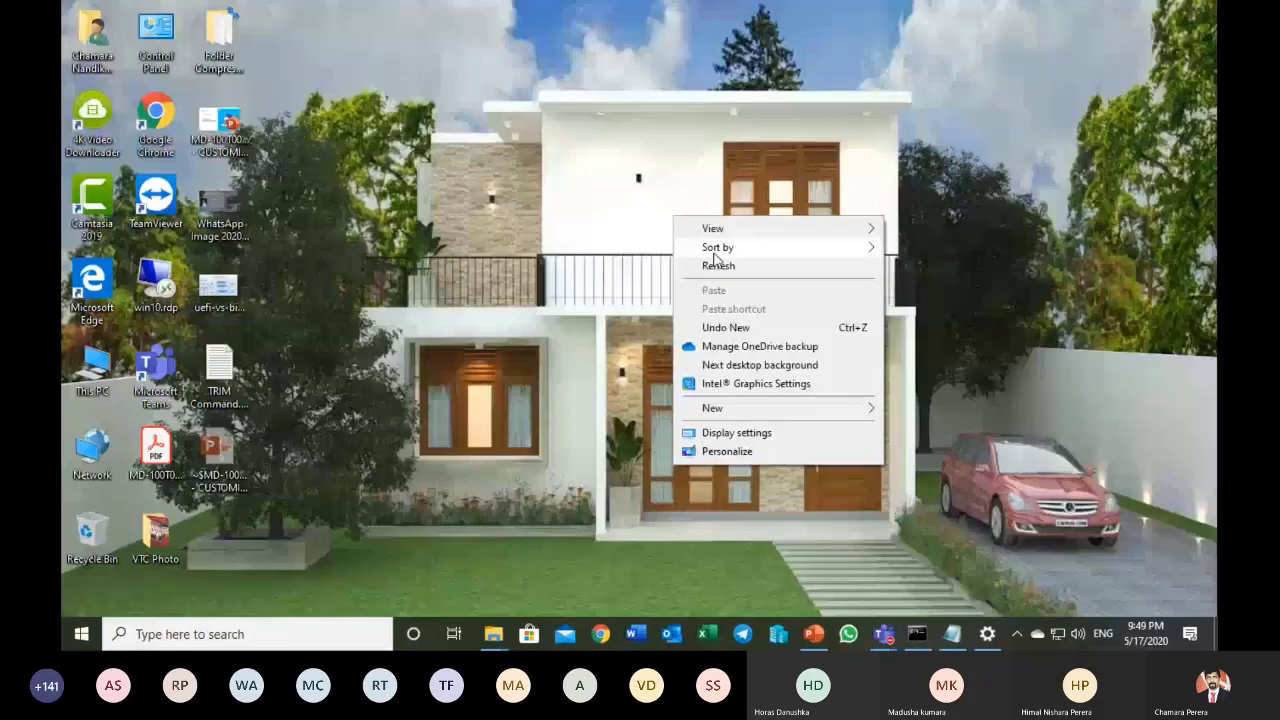
pyautogui.click(718, 266)
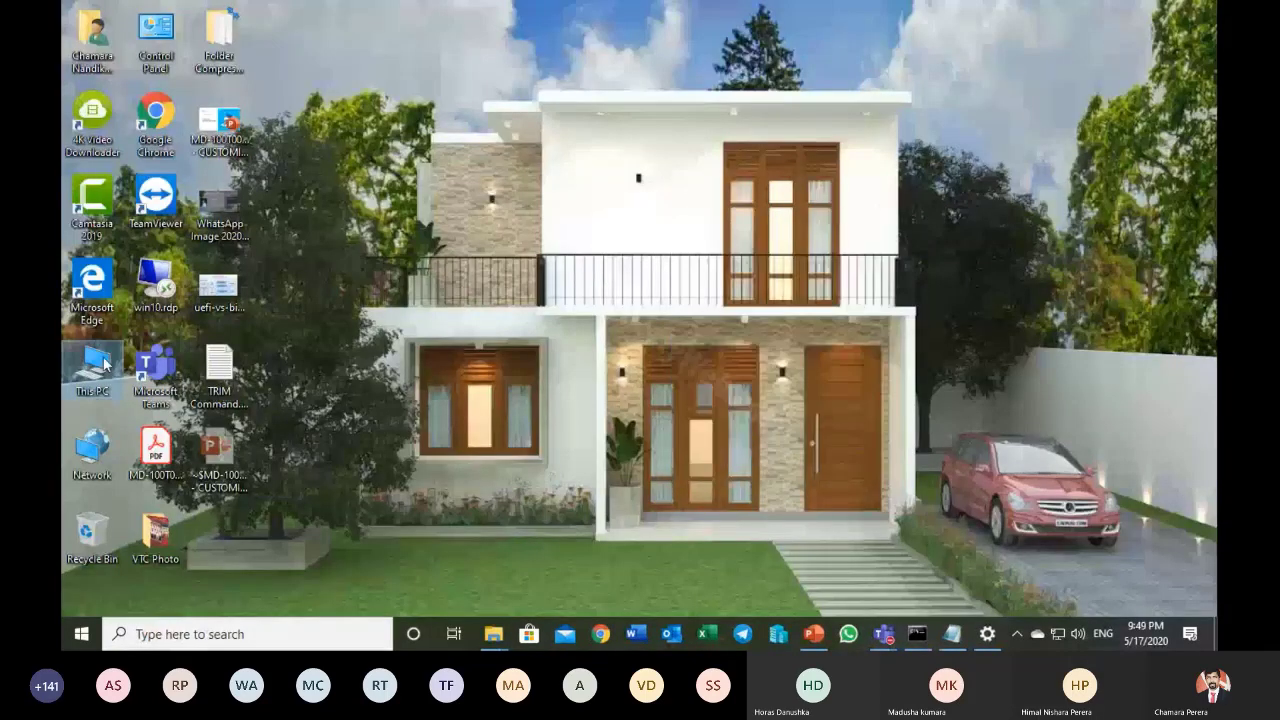
pyautogui.doubleClick(105, 365)
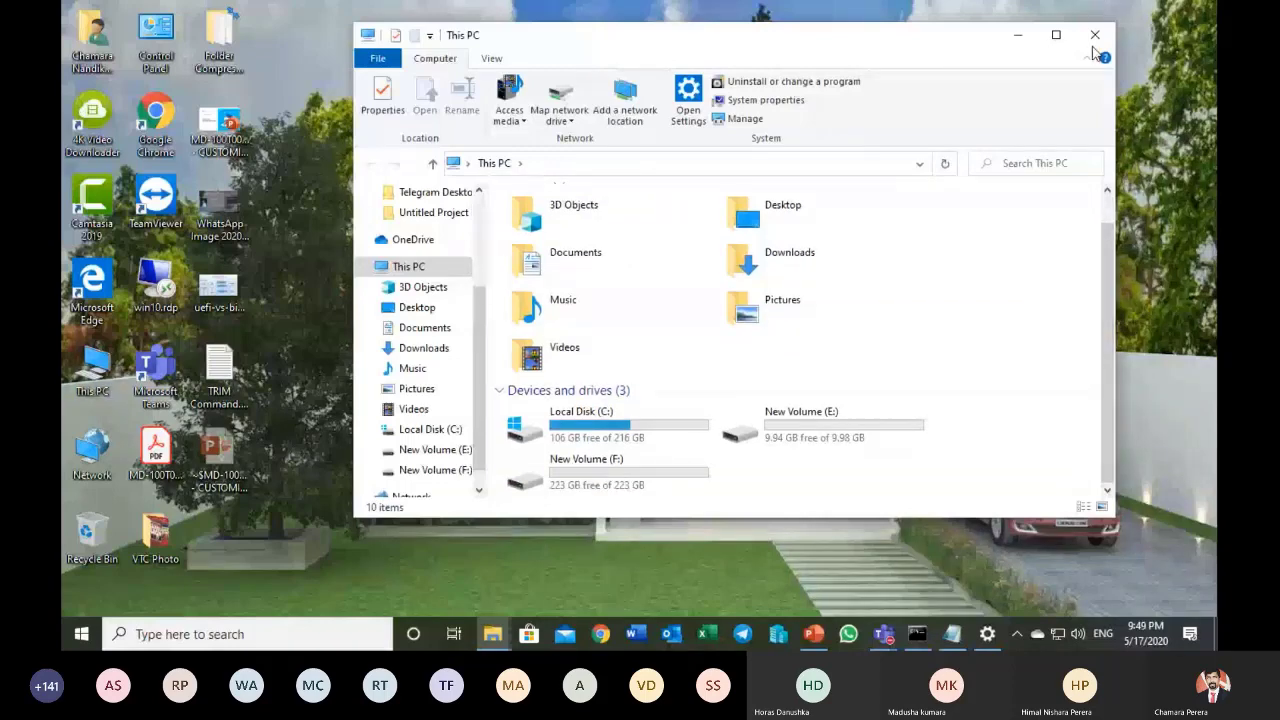
# - Return to the Storage settings, reopen Manage Storage Spaces, and start a new pool and storage space
pyautogui.click(986, 634)
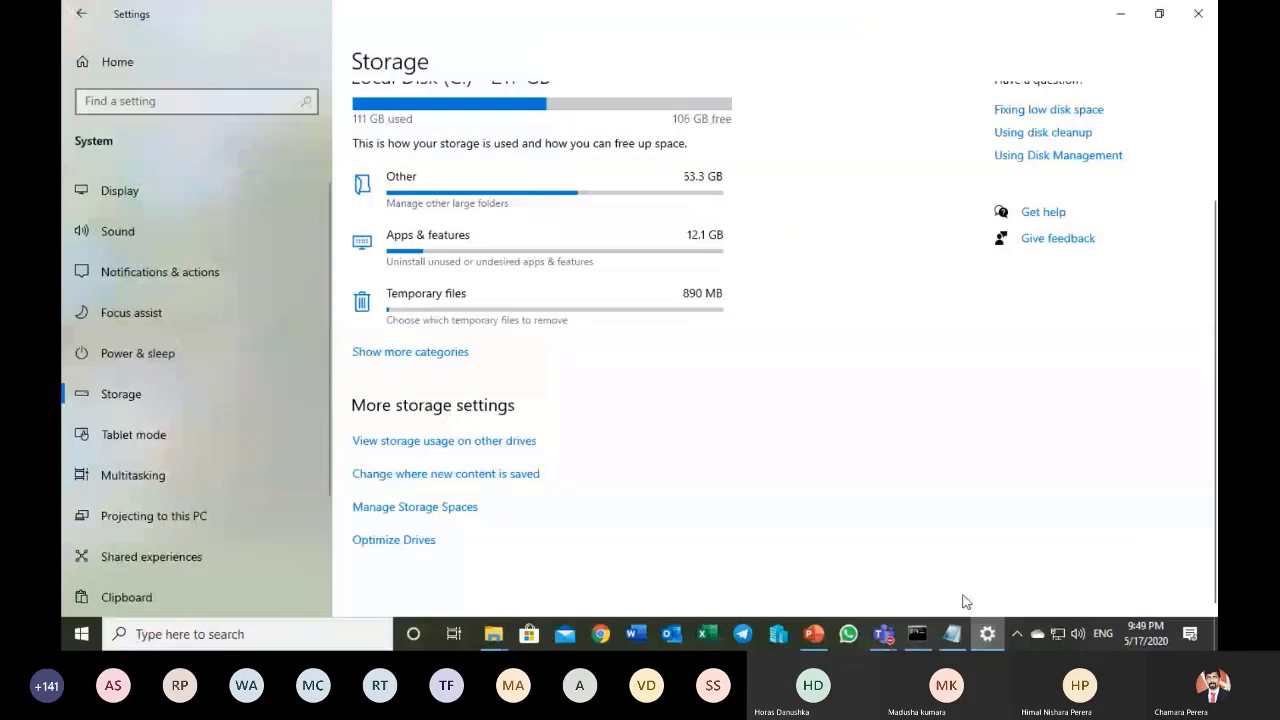
pyautogui.click(444, 507)
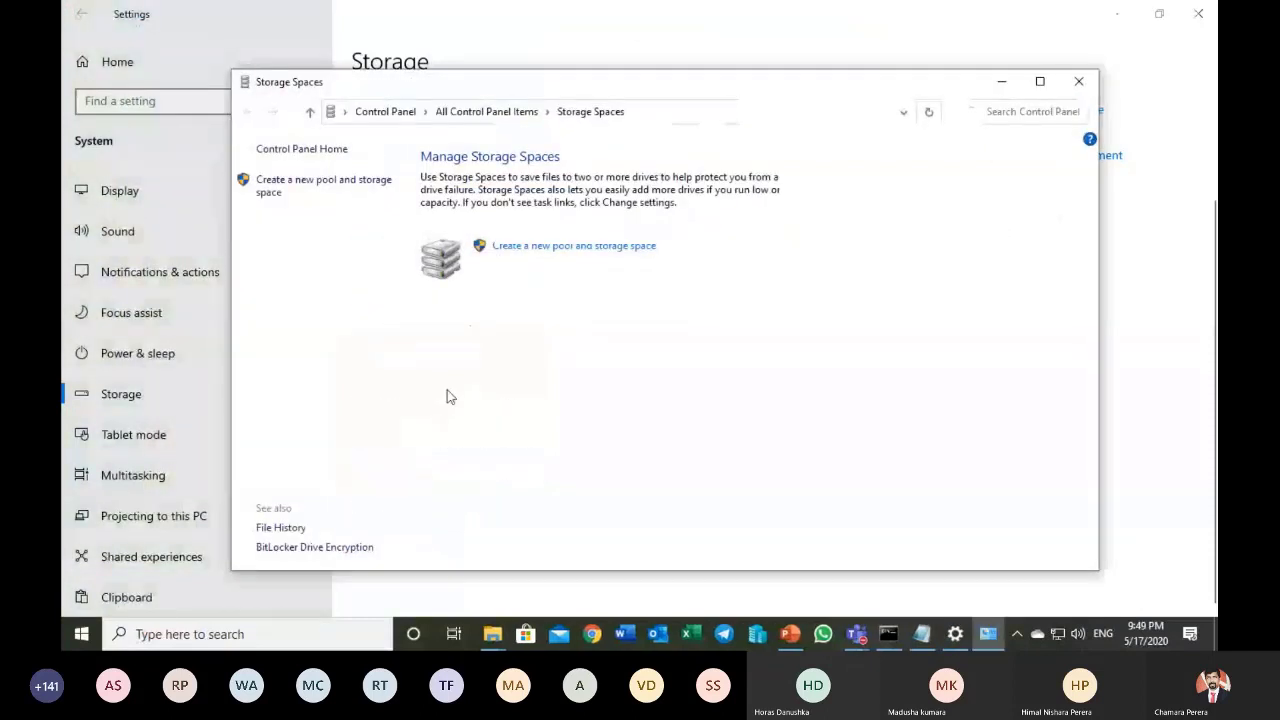
pyautogui.click(528, 250)
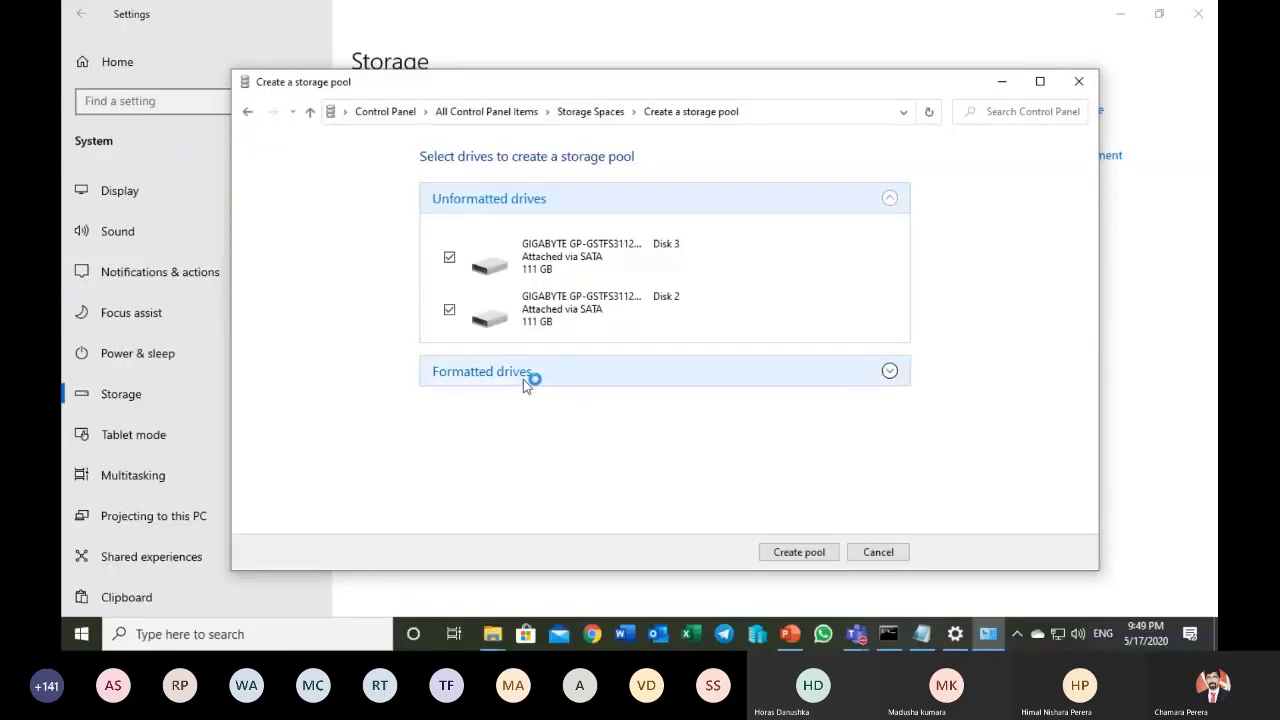
# - Review the formatted drives and create the storage pool from the unformatted Disk 3 and Disk 2 only
pyautogui.click(884, 372)
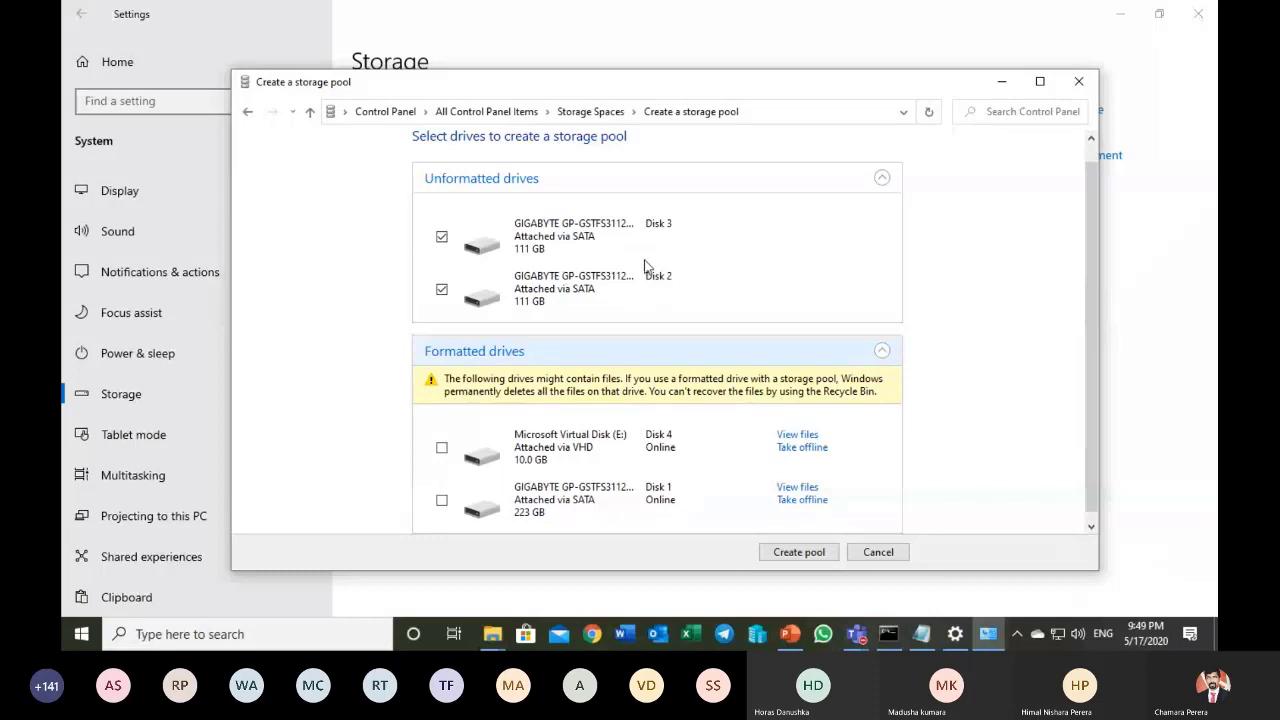
pyautogui.scroll(1, 645, 265)
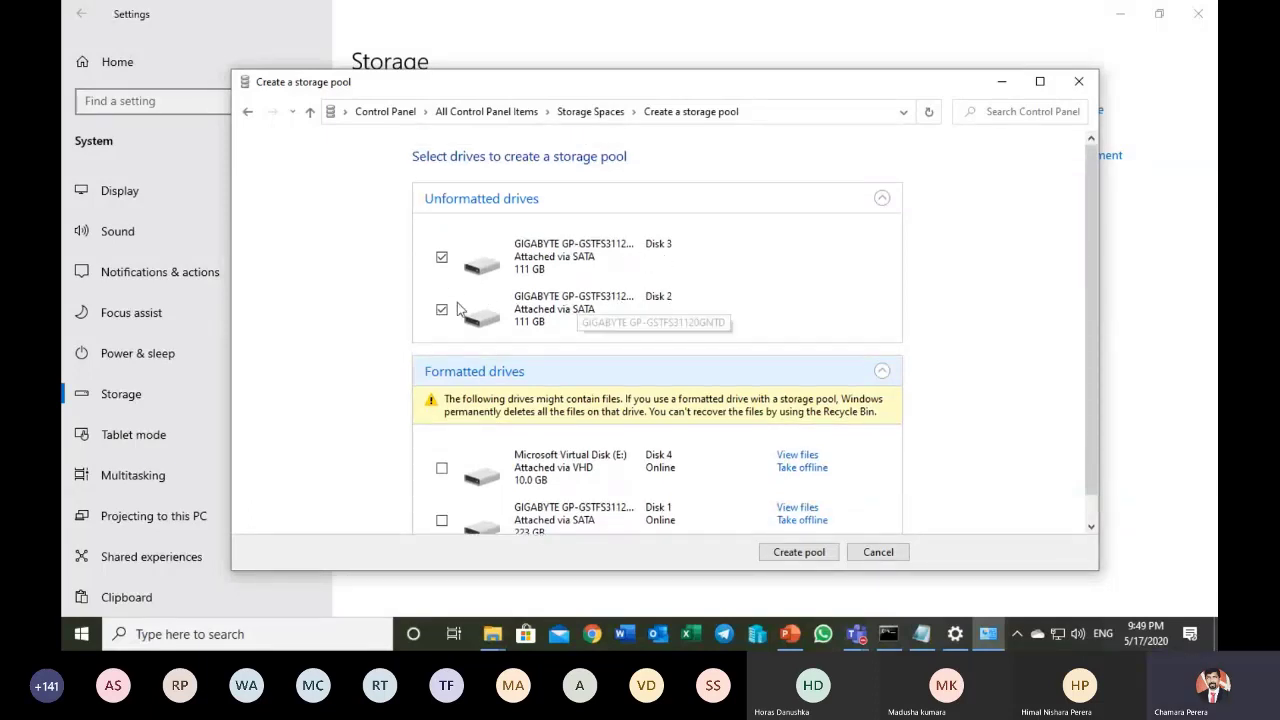
pyautogui.scroll(-1, 630, 283)
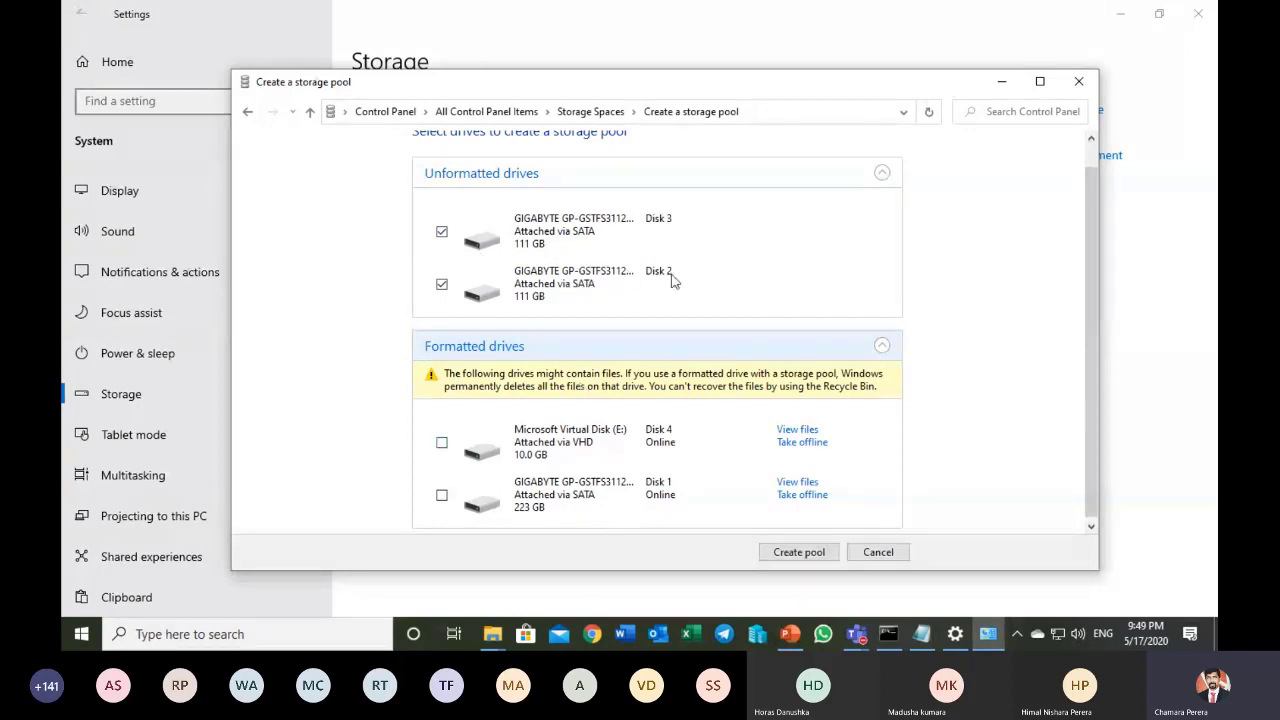
pyautogui.scroll(1, 545, 258)
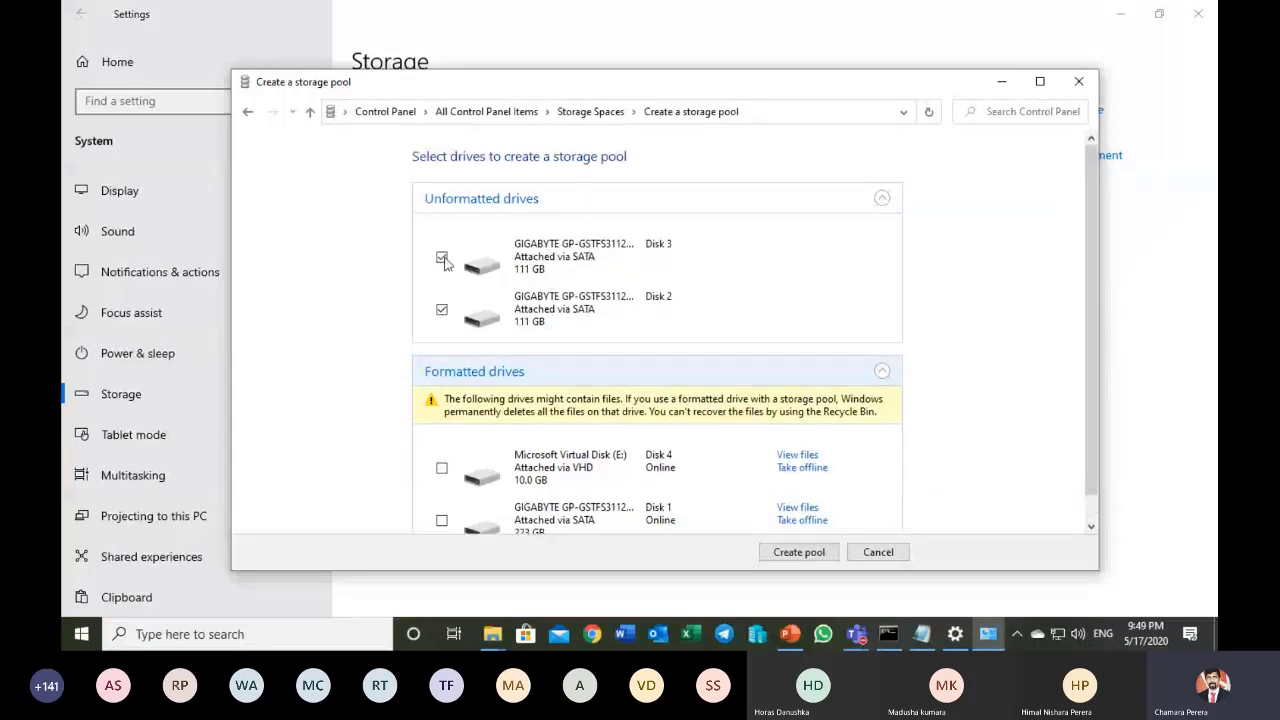
pyautogui.click(785, 556)
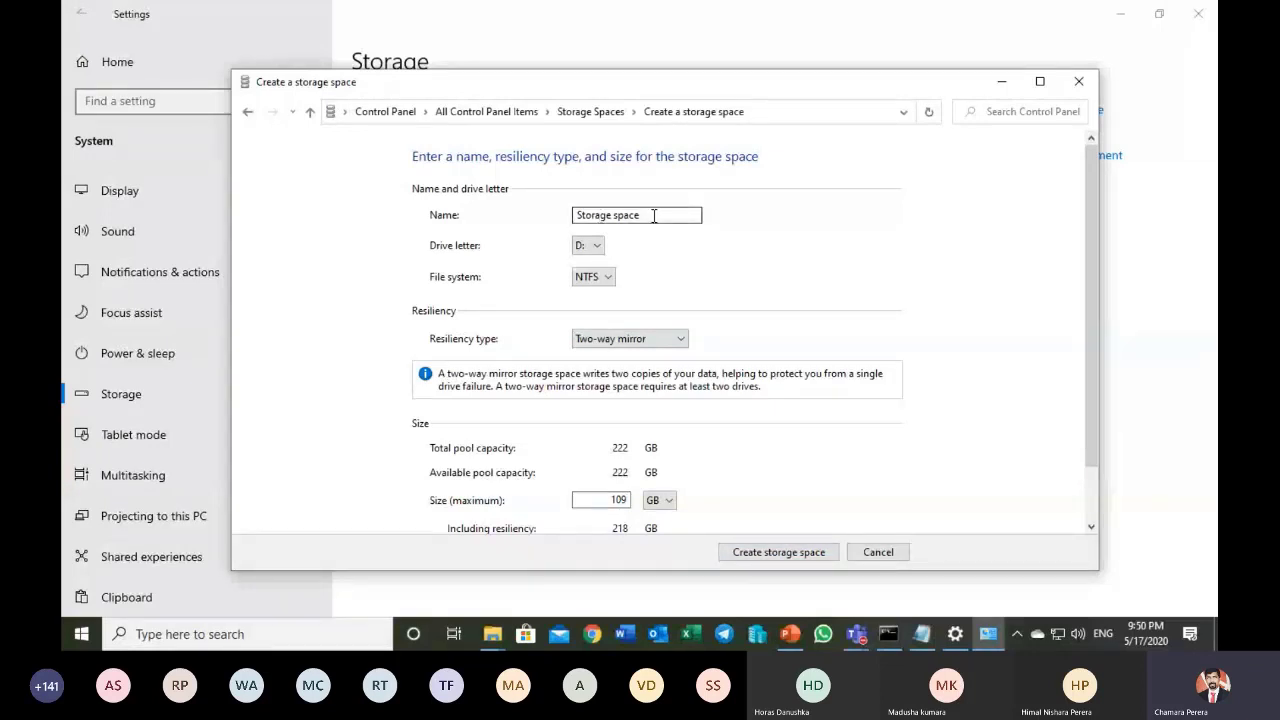
# - Examine the available drive letters and the descriptions of the Two-way mirror, Three-way mirror and Parity resiliency types
pyautogui.click(587, 247)
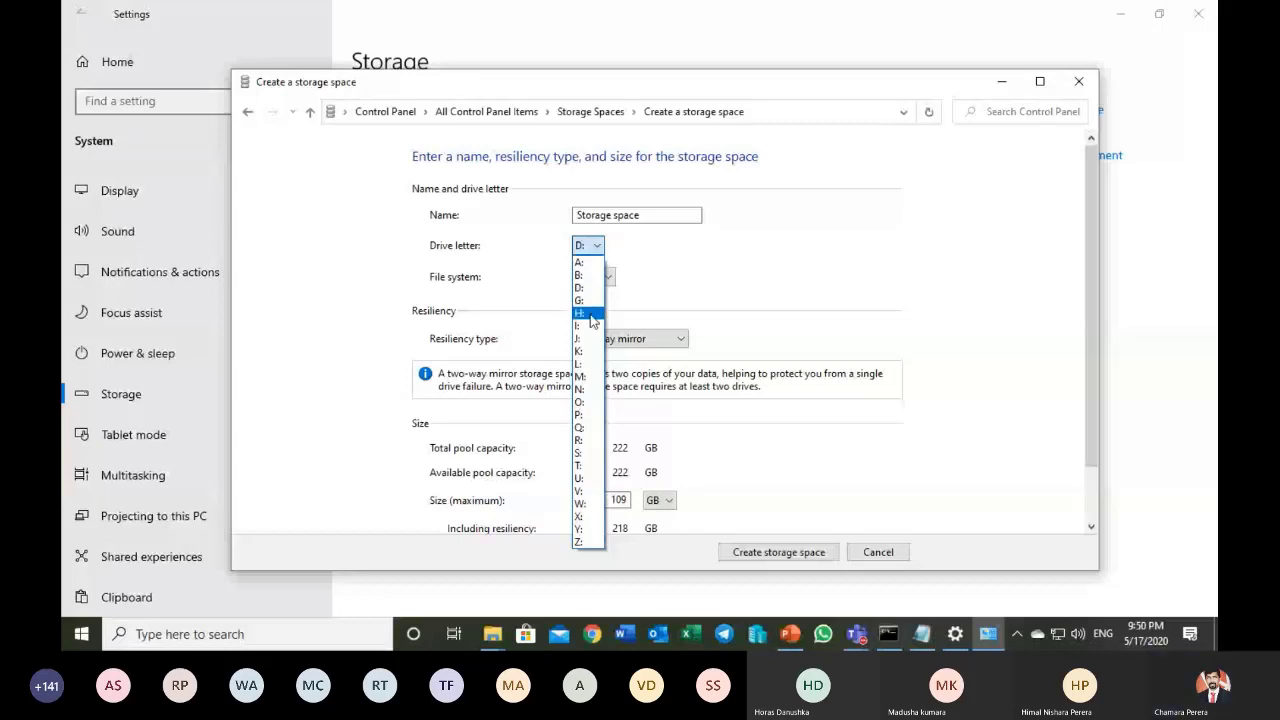
pyautogui.click(721, 290)
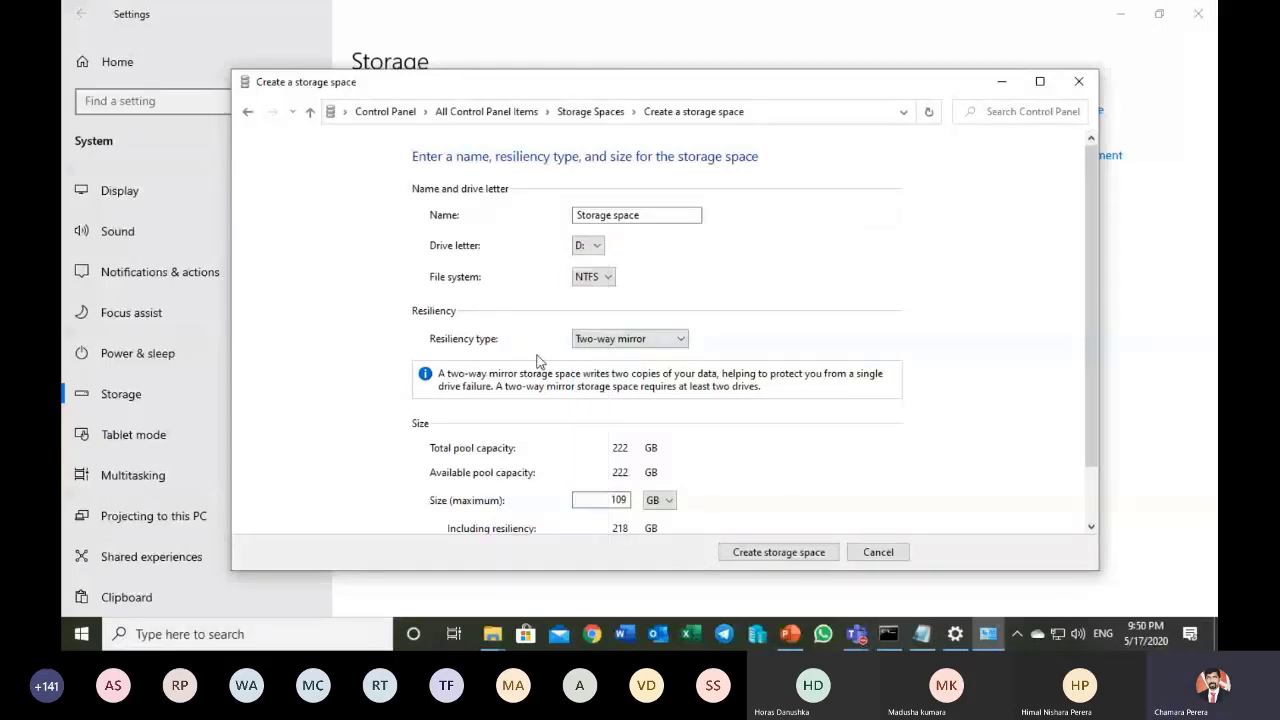
pyautogui.click(594, 344)
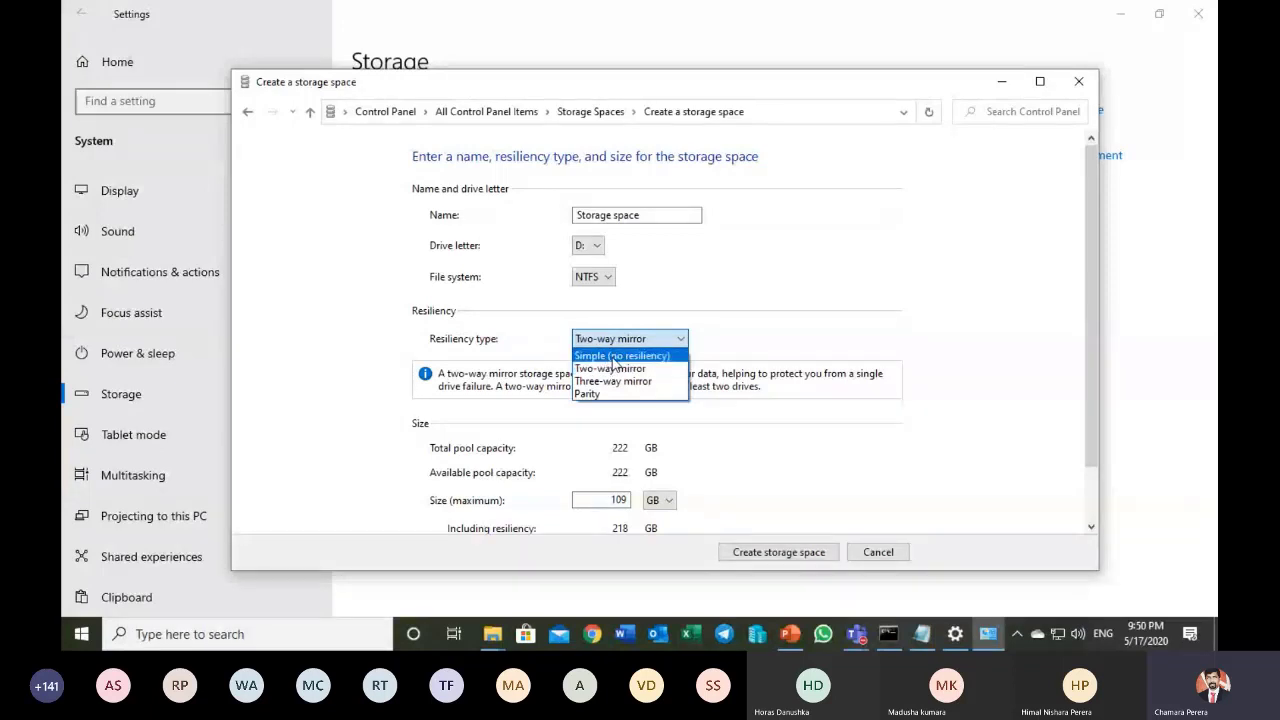
pyautogui.click(613, 369)
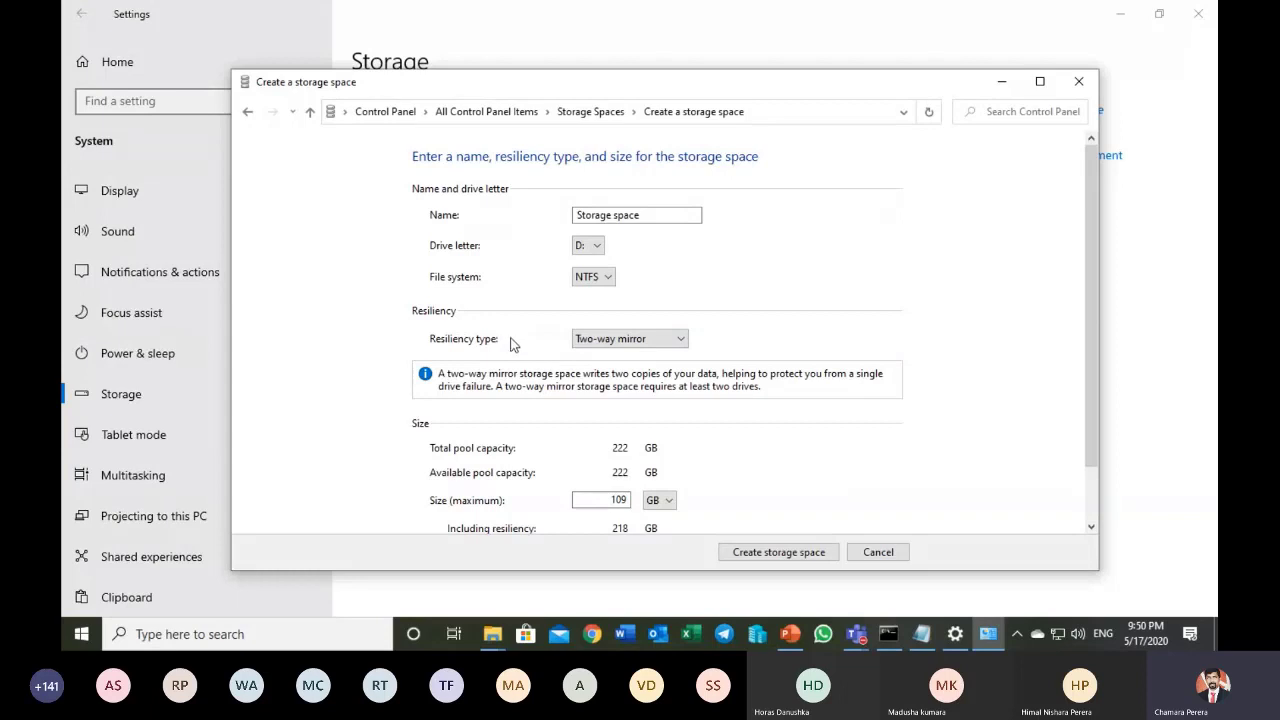
pyautogui.click(592, 345)
pyautogui.click(617, 384)
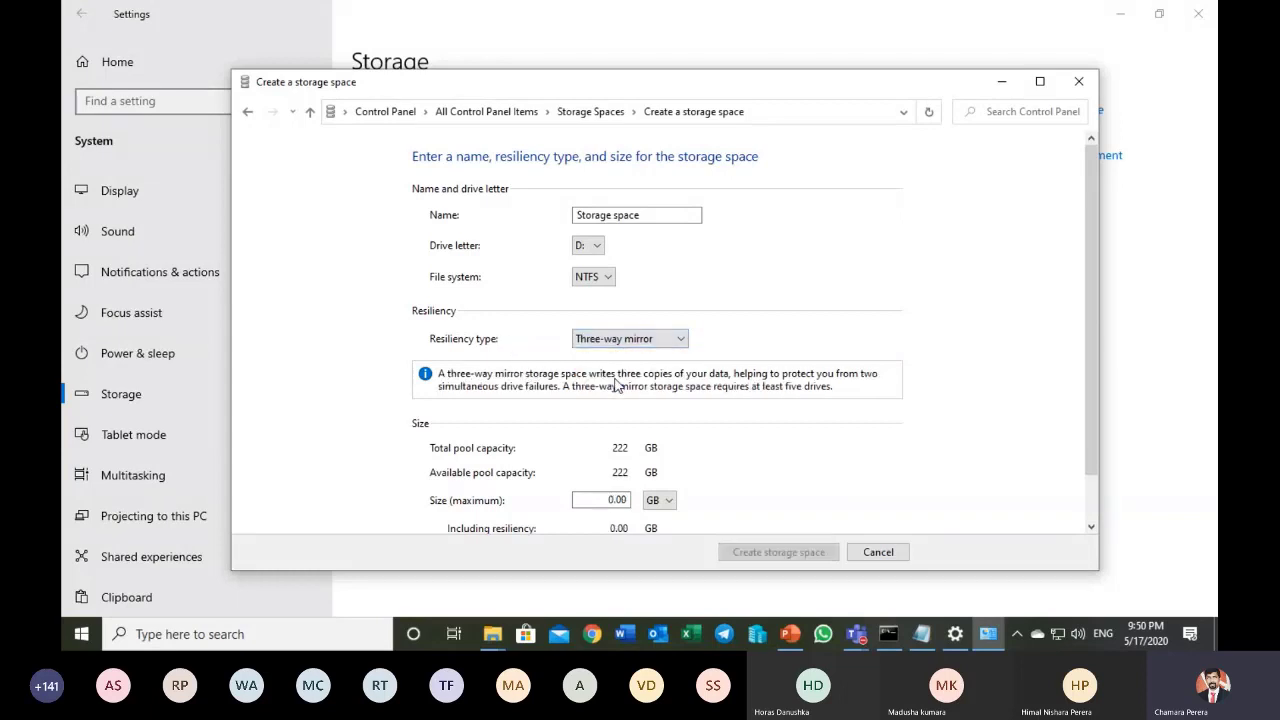
pyautogui.click(625, 343)
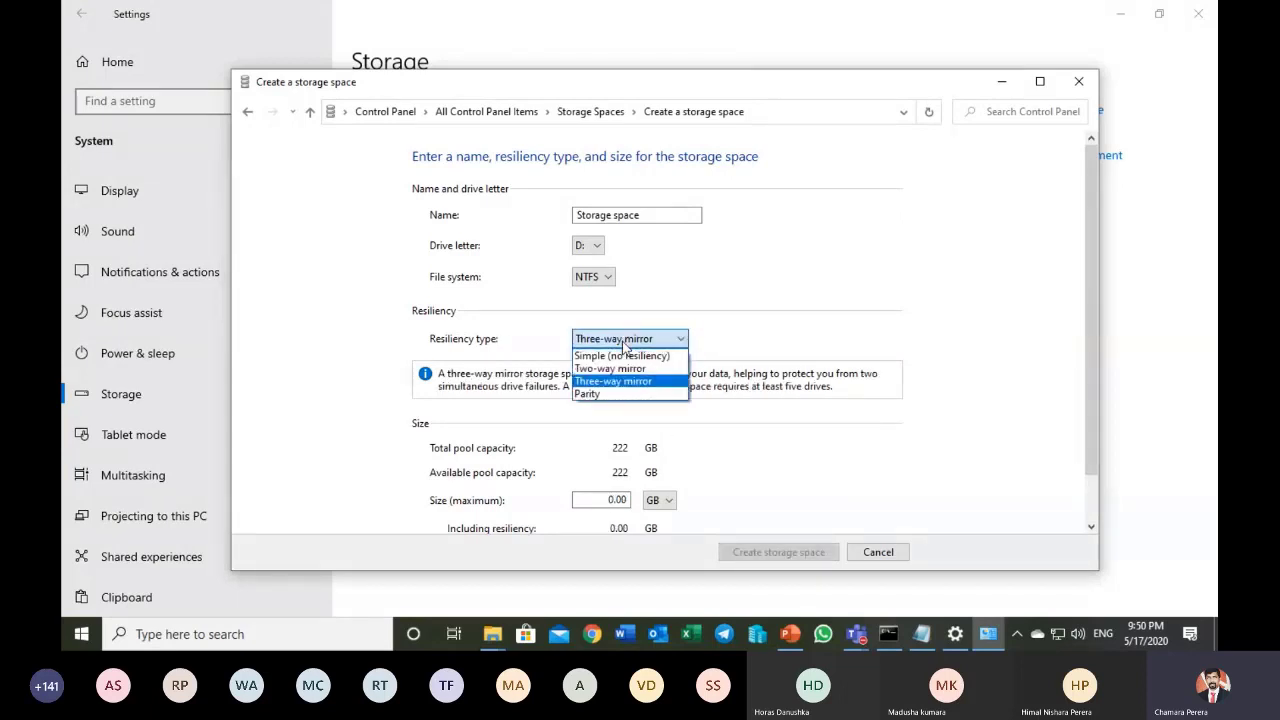
pyautogui.click(622, 395)
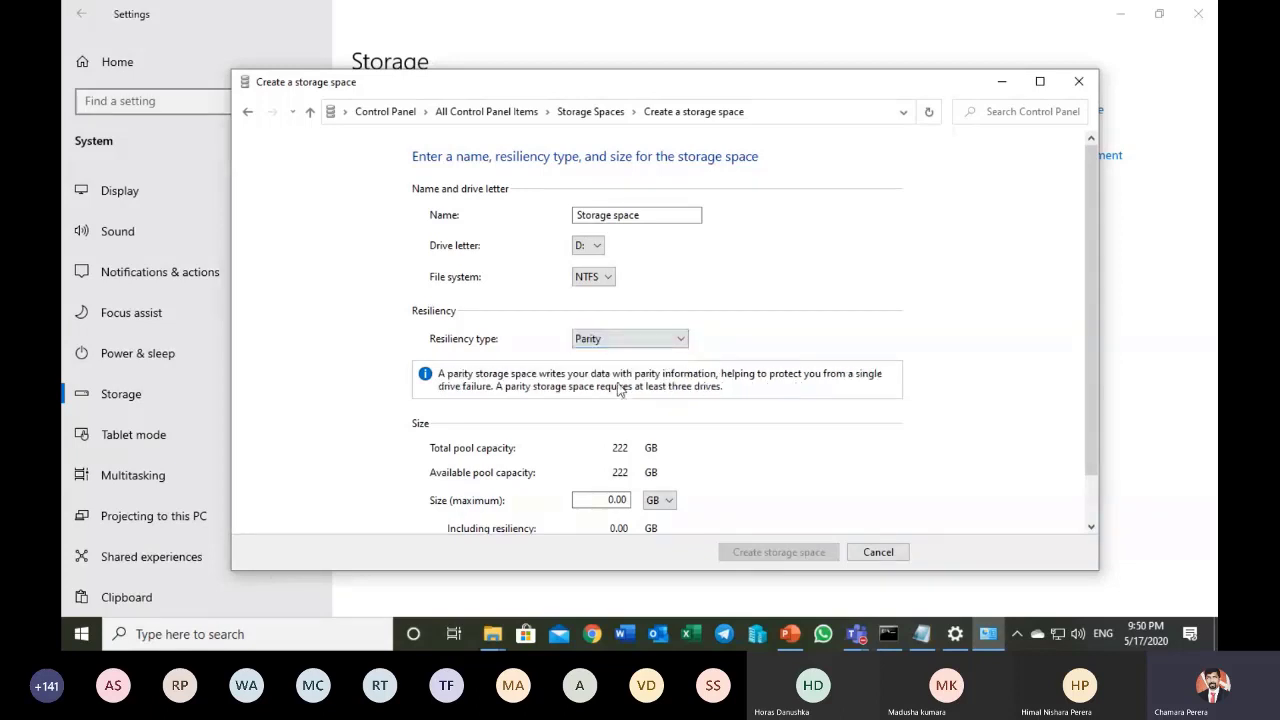
# - Set the resiliency type to Two-way mirror and create the NTFS storage space on drive D: with a 109 GB maximum size
pyautogui.click(619, 345)
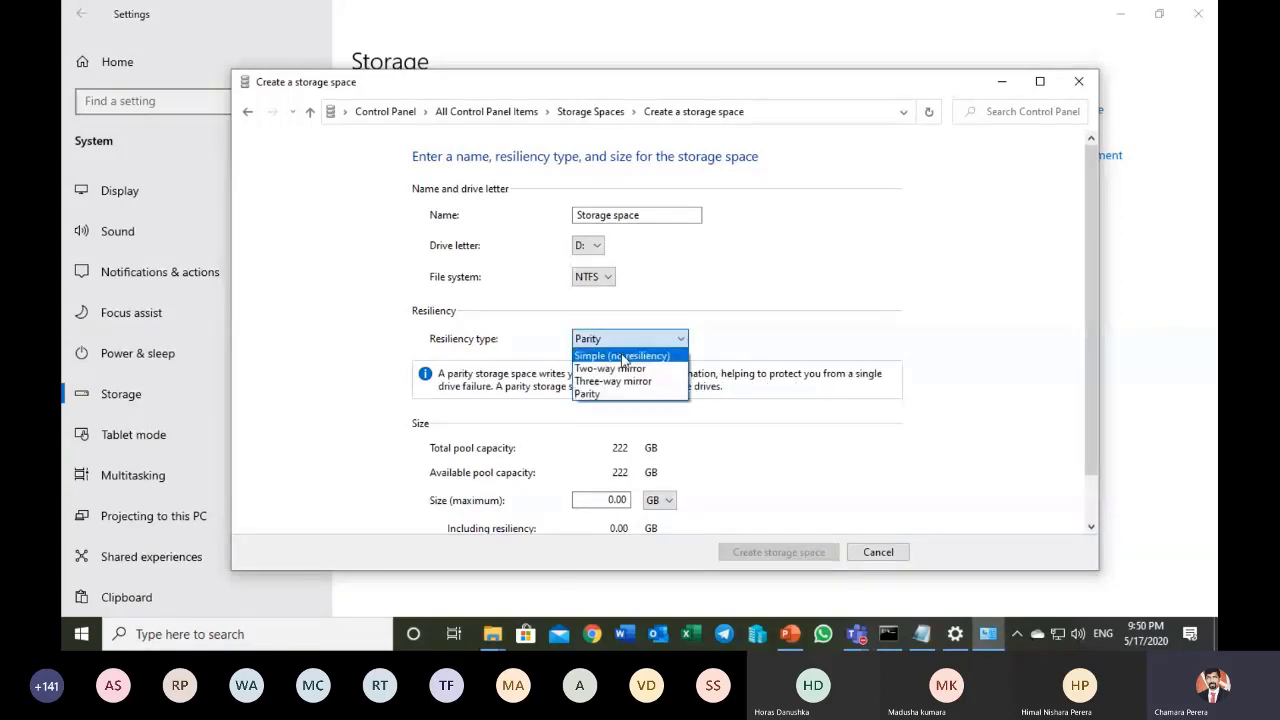
pyautogui.click(624, 369)
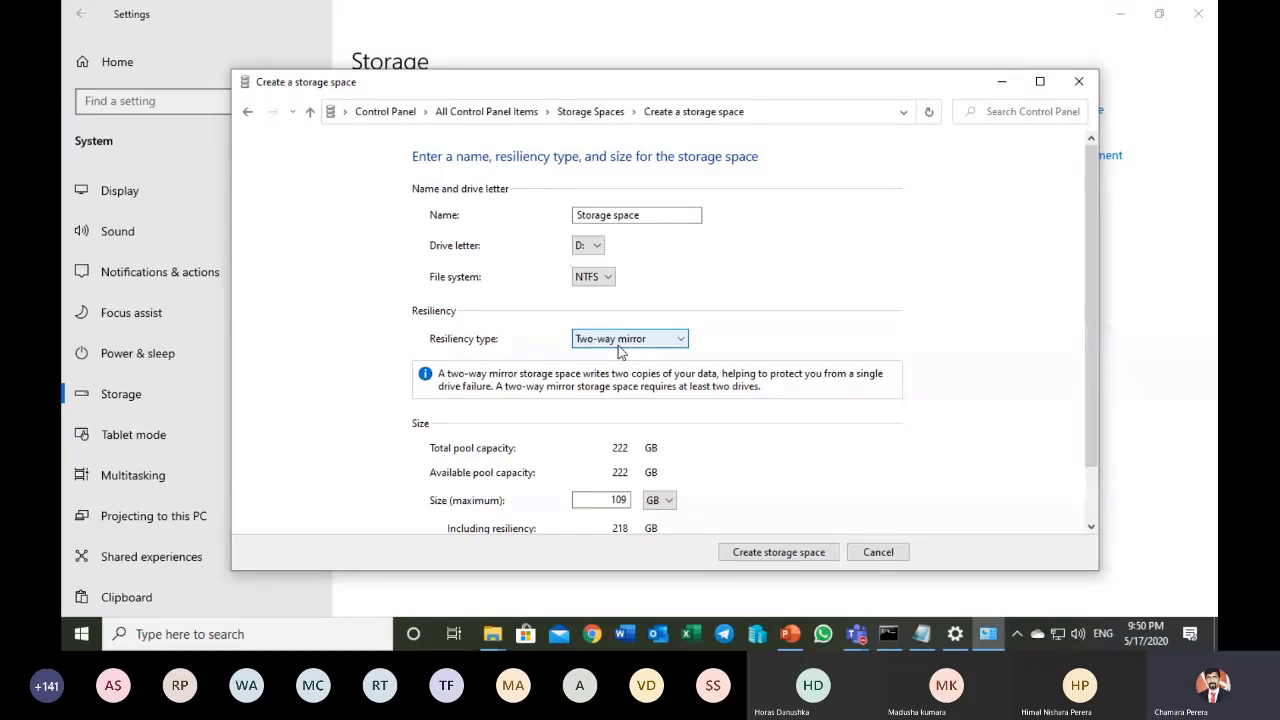
pyautogui.click(790, 556)
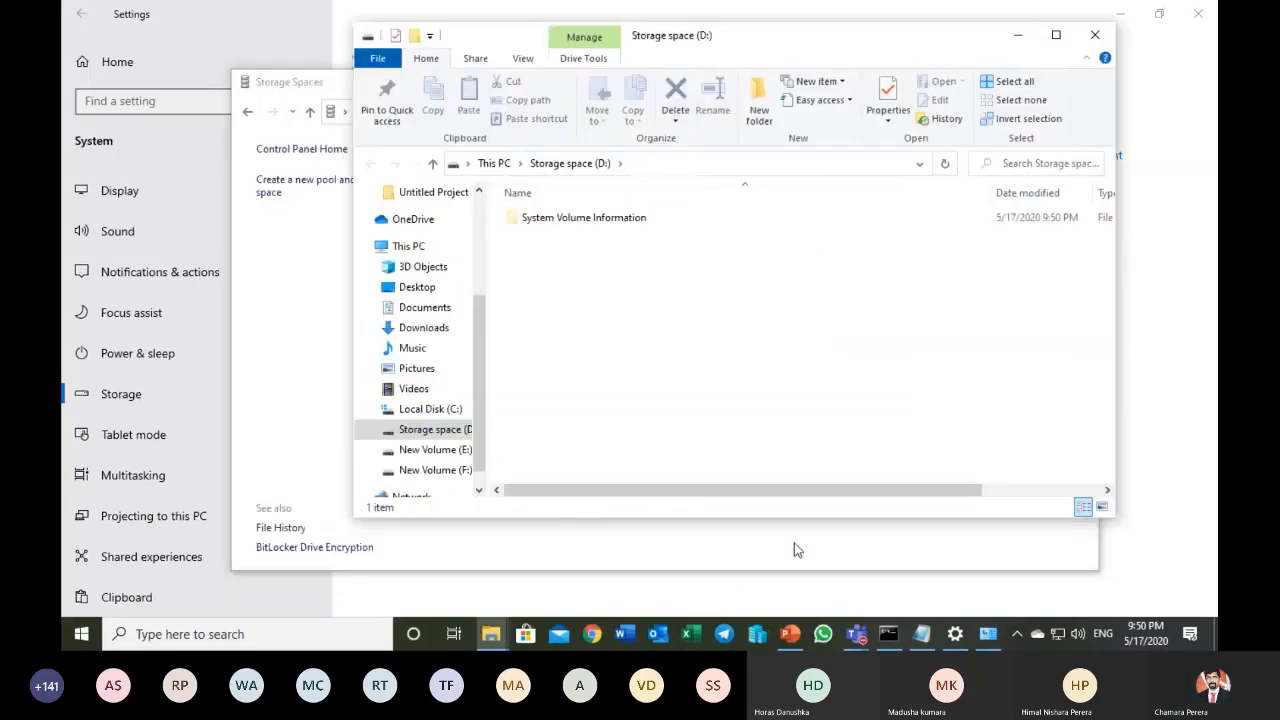
# - Close the File Explorer windows for Storage space (D:) and the Storage Spaces window
pyautogui.click(1098, 37)
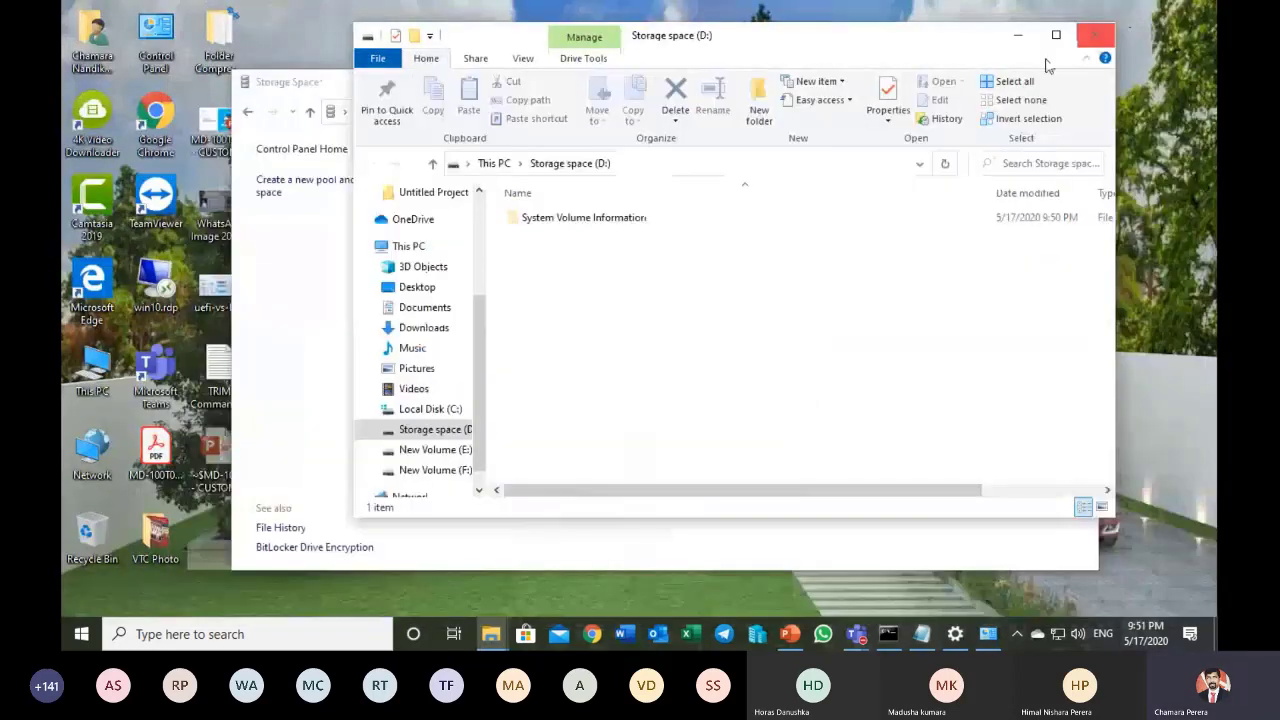
pyautogui.click(1090, 35)
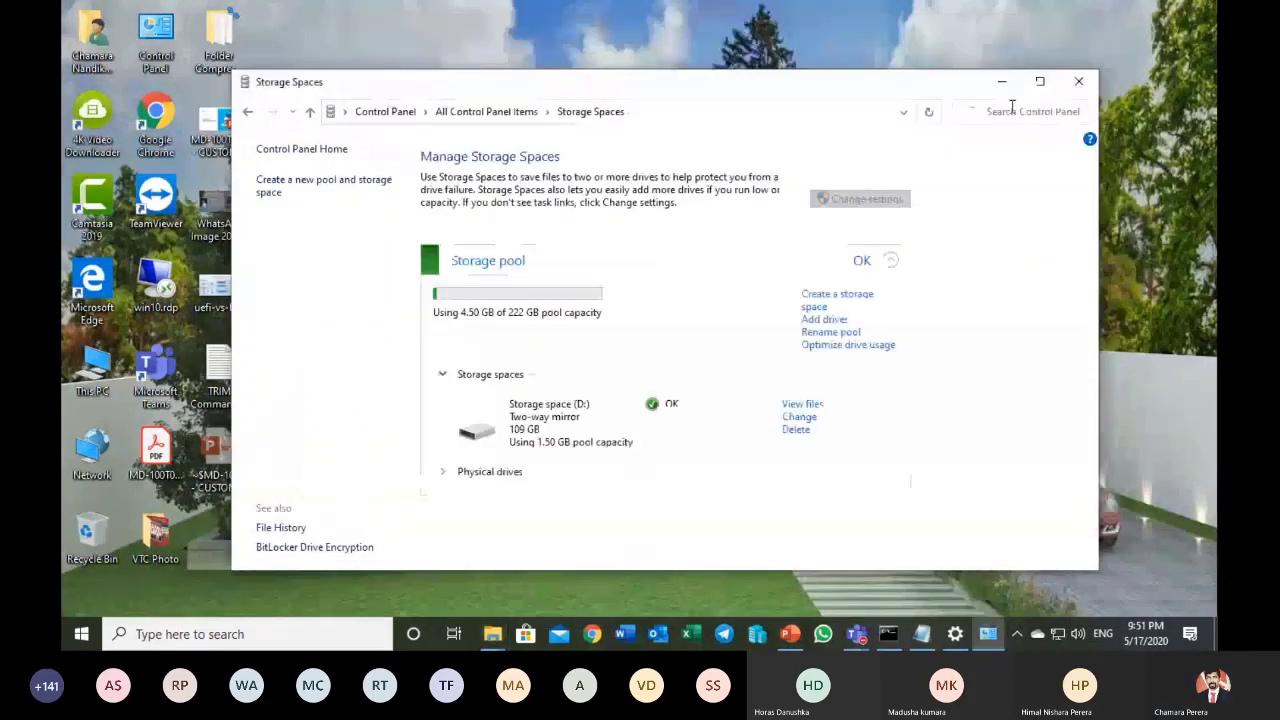
pyautogui.click(1078, 82)
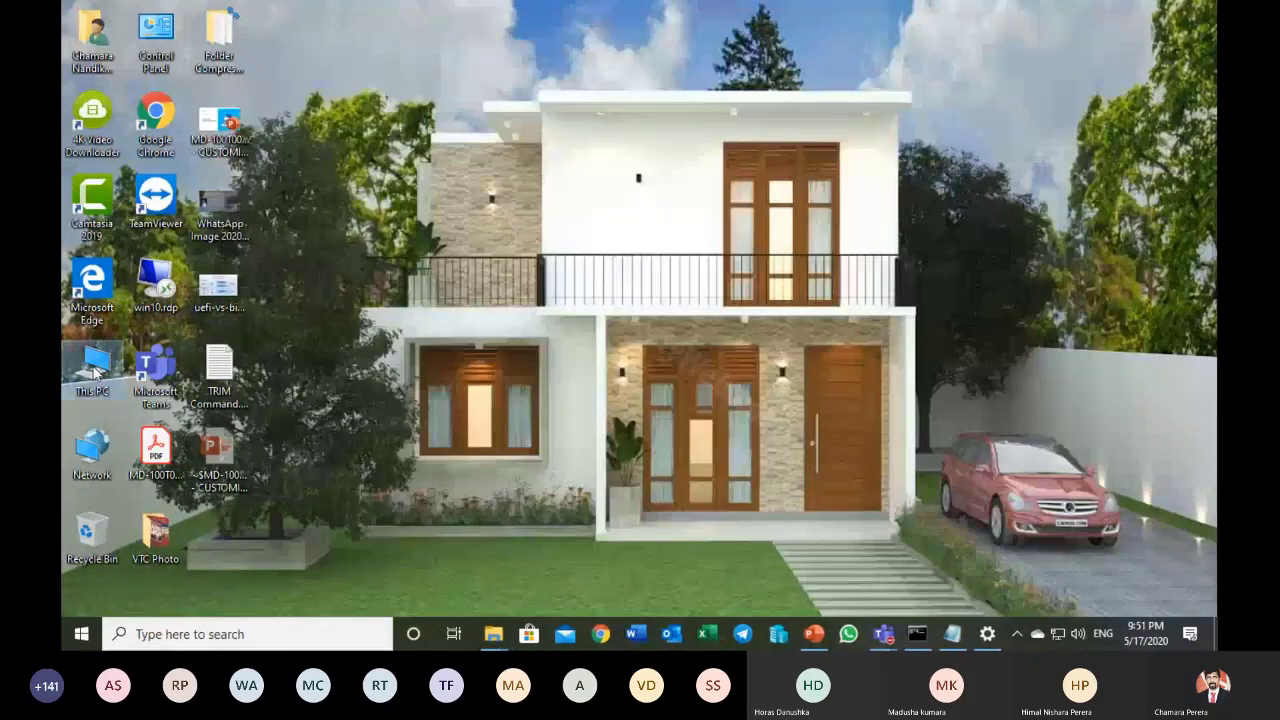
# - Open Storage space (D:) from This PC, look over its contents and context menu options, and close the window
pyautogui.doubleClick(95, 370)
pyautogui.scroll(-1, 1043, 303)
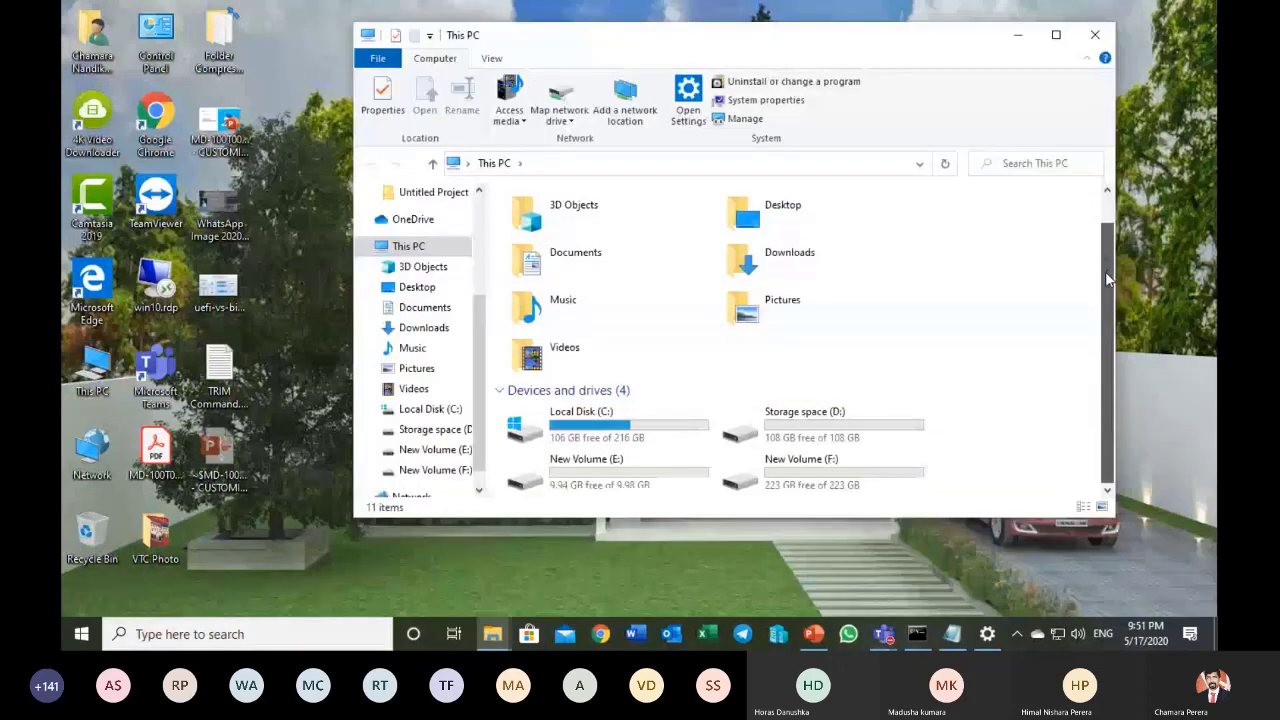
pyautogui.doubleClick(830, 428)
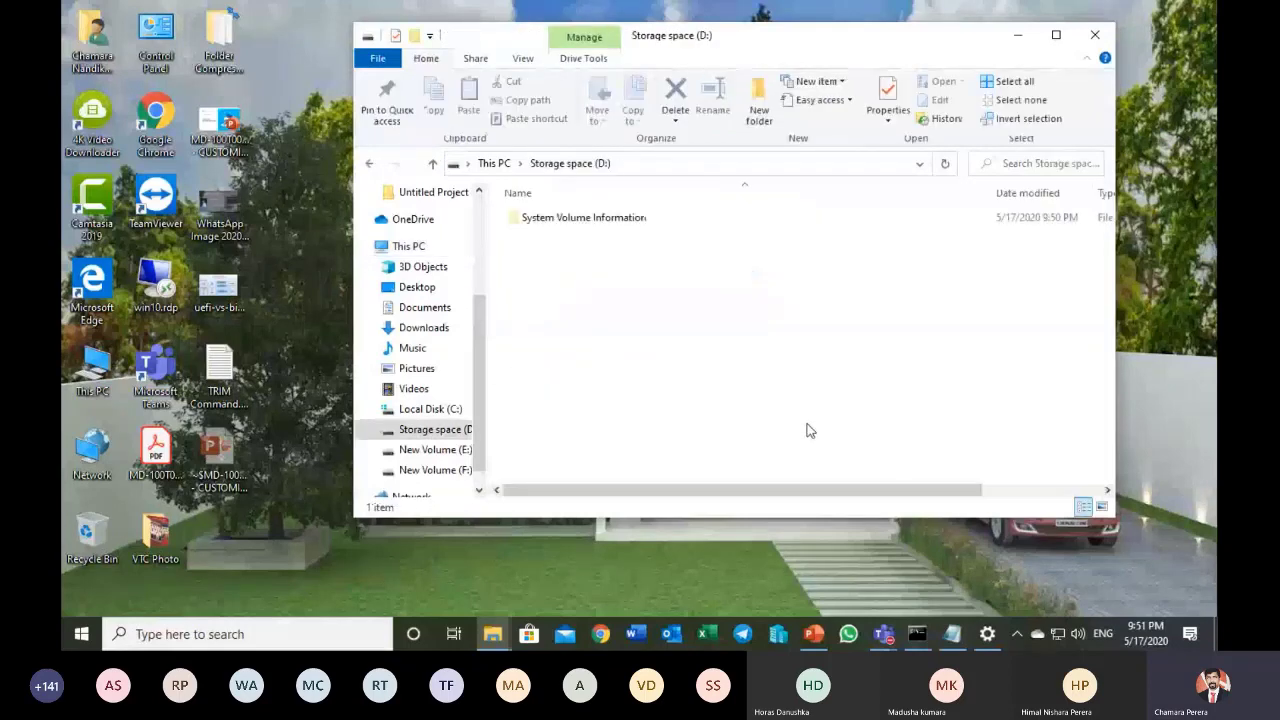
pyautogui.rightClick(666, 347)
pyautogui.click(605, 382)
pyautogui.rightClick(605, 380)
pyautogui.moveTo(690, 337)
pyautogui.click(870, 341)
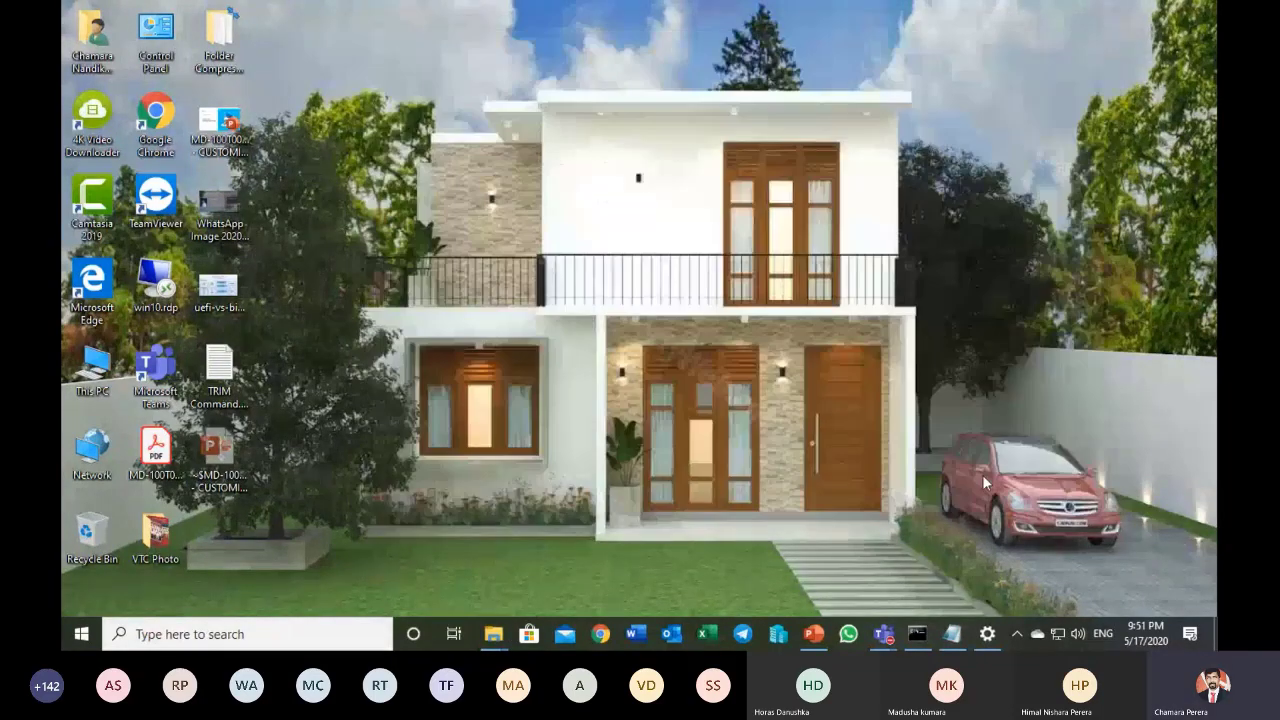
pyautogui.click(1095, 35)
# - Switch to the PowerPoint presentation and review the Features of Storage Spaces and Scenarios for Storage Spaces slides
pyautogui.click(813, 633)
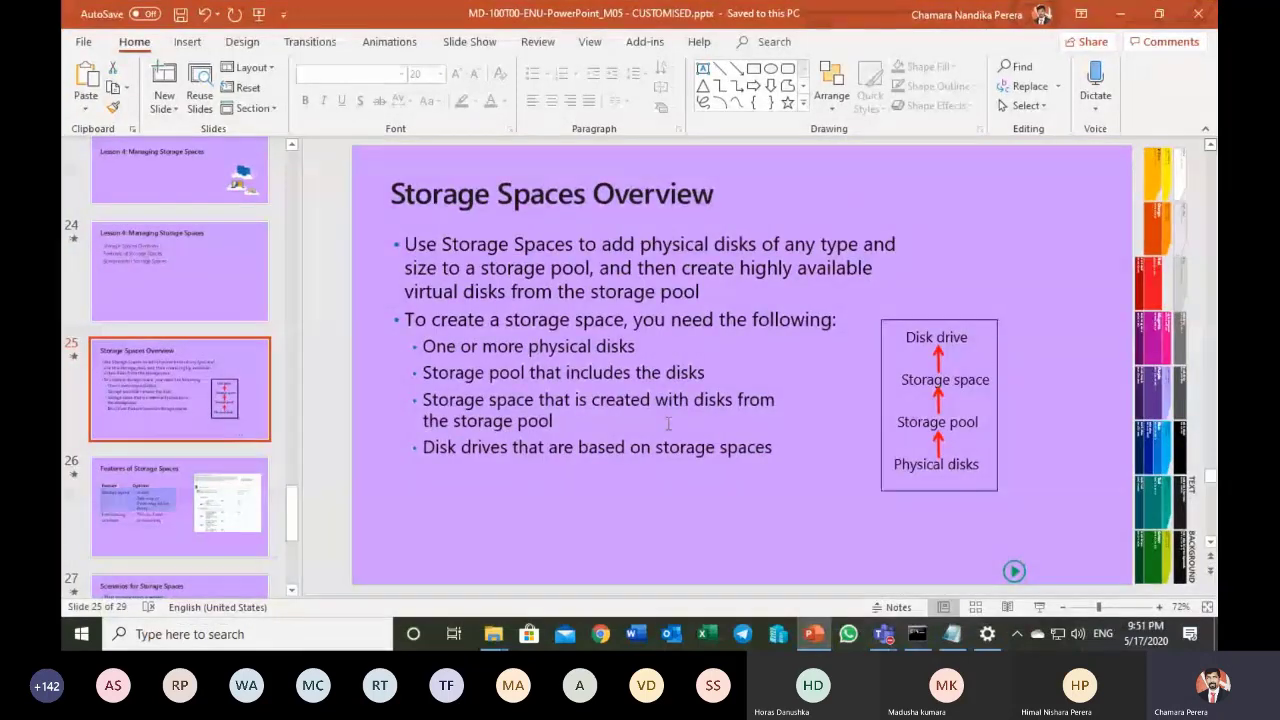
pyautogui.press('pagedown')
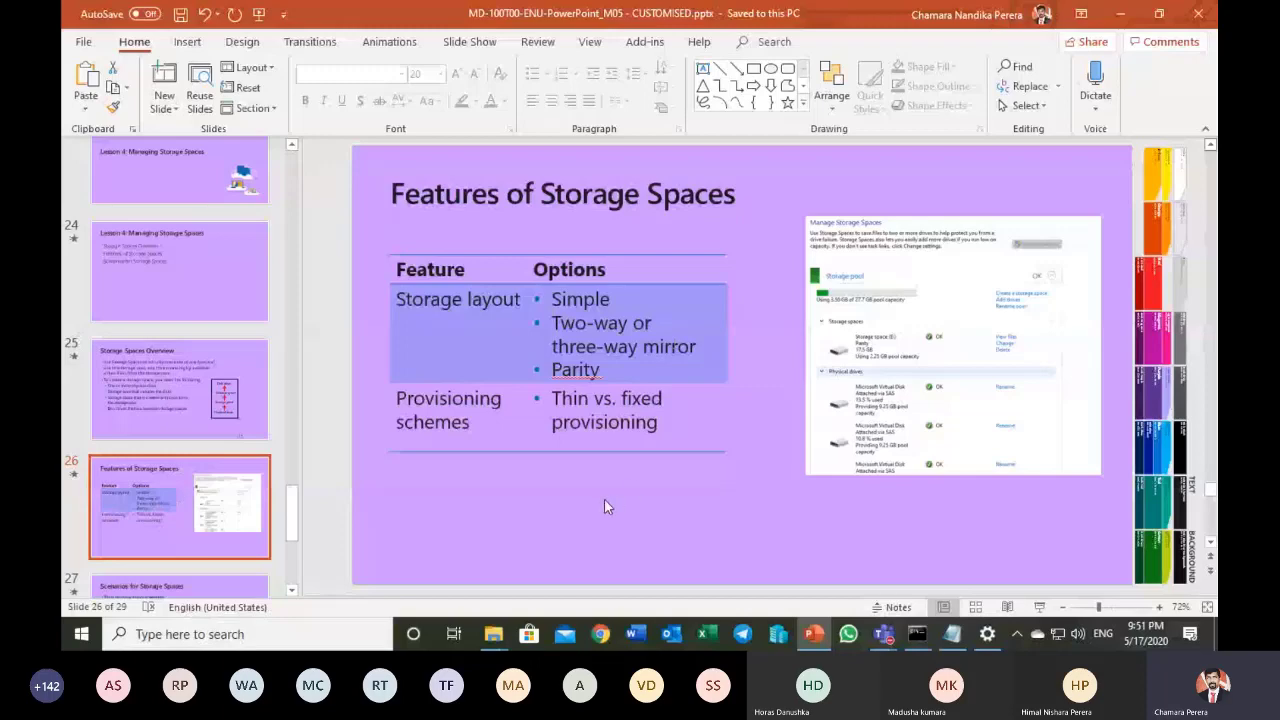
pyautogui.scroll(-1, 212, 525)
pyautogui.click(212, 525)
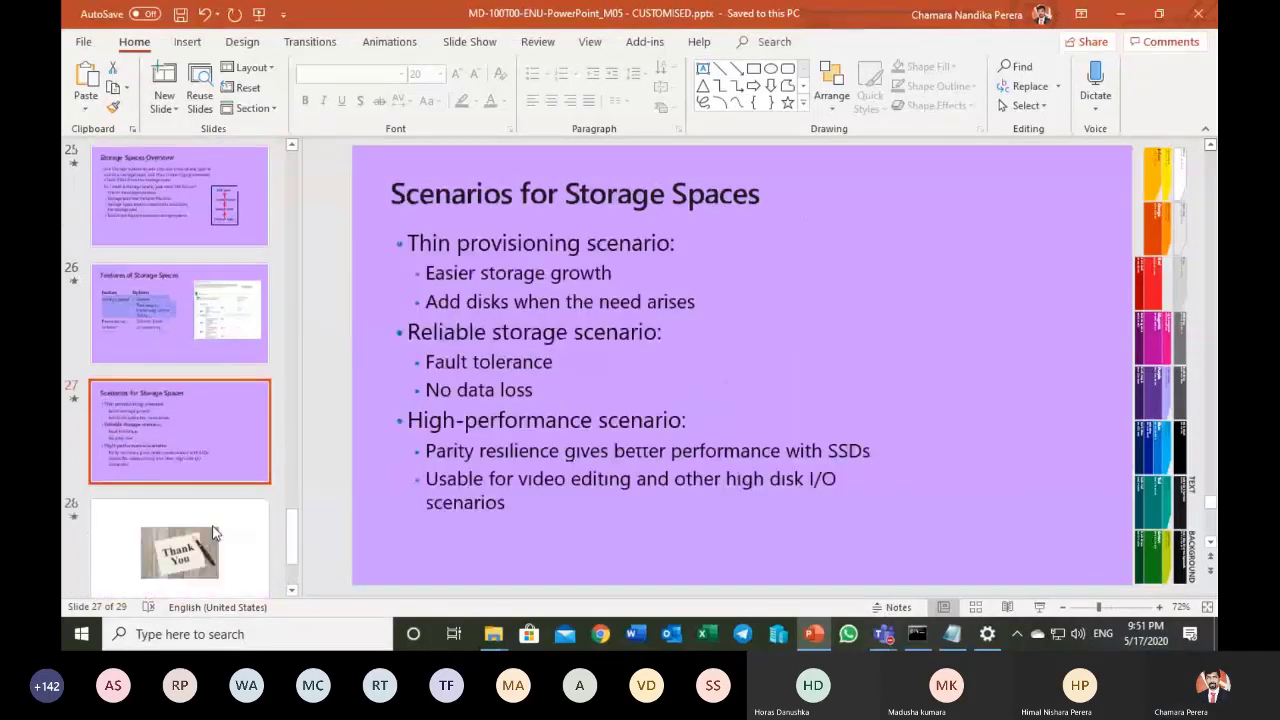